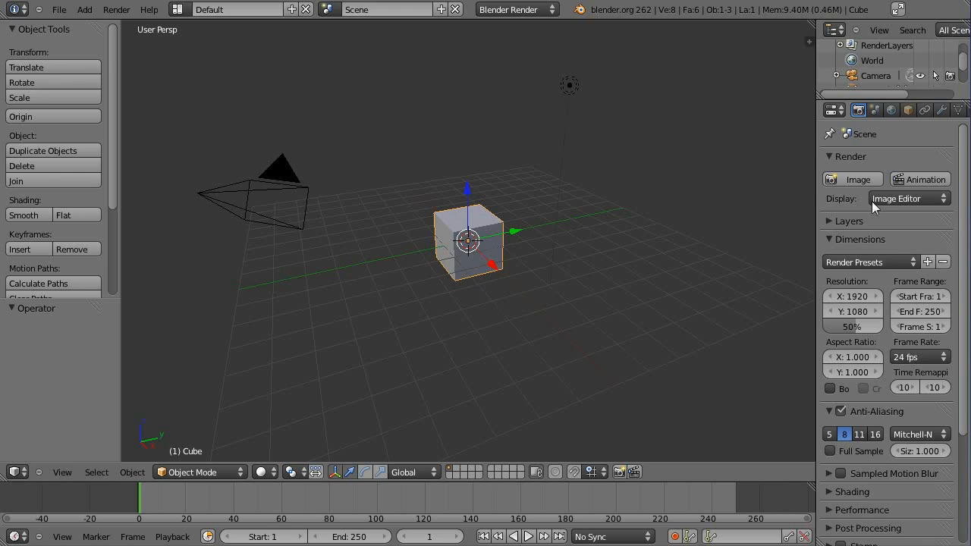
# - Delete the default cube from the scene
pyautogui.moveTo(446, 270); pyautogui.dragTo(480, 270, button='middle')
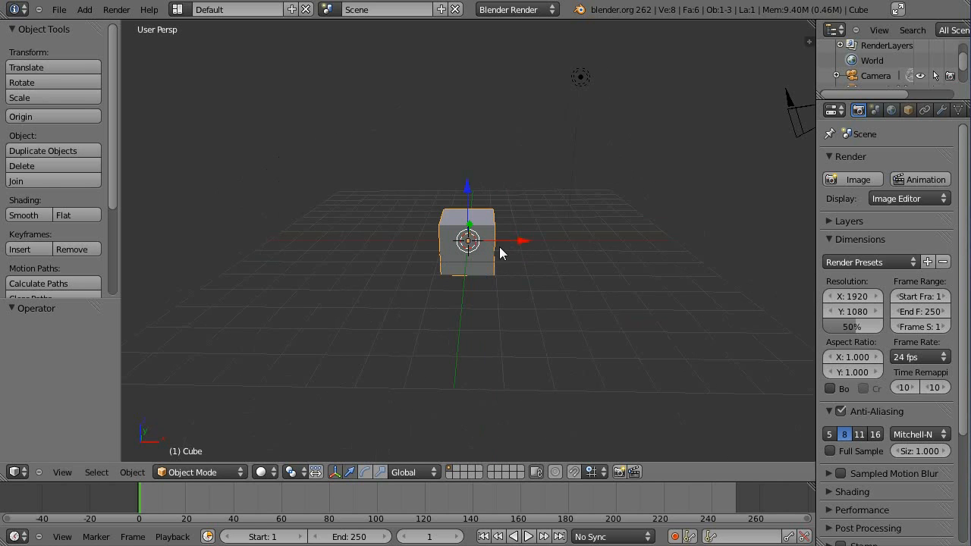
pyautogui.moveTo(570, 177); pyautogui.dragTo(570, 249, button='middle')
pyautogui.press('x')
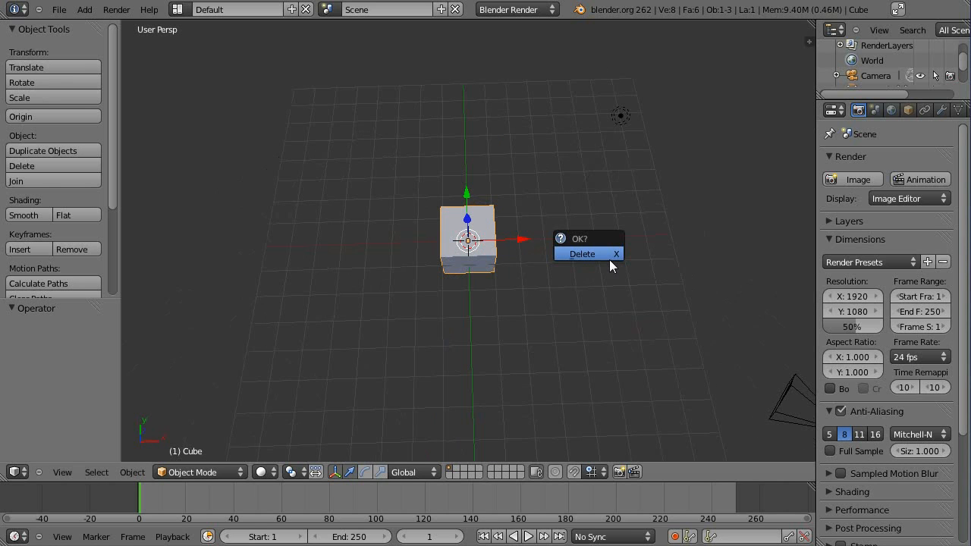
pyautogui.click(599, 254)
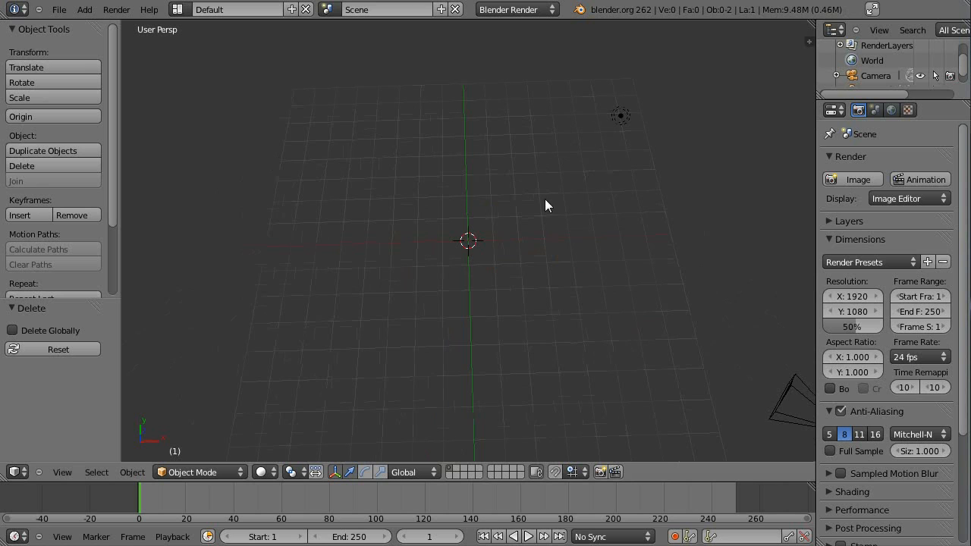
# - Switch the viewport to an orthographic top view
pyautogui.press('n')
pyautogui.press('n')
pyautogui.moveTo(521, 239)
pyautogui.mouseDown(button='middle')
pyautogui.moveTo(485, 240)
pyautogui.moveTo(534, 223)
pyautogui.moveTo(523, 240)
pyautogui.mouseUp(button='middle')
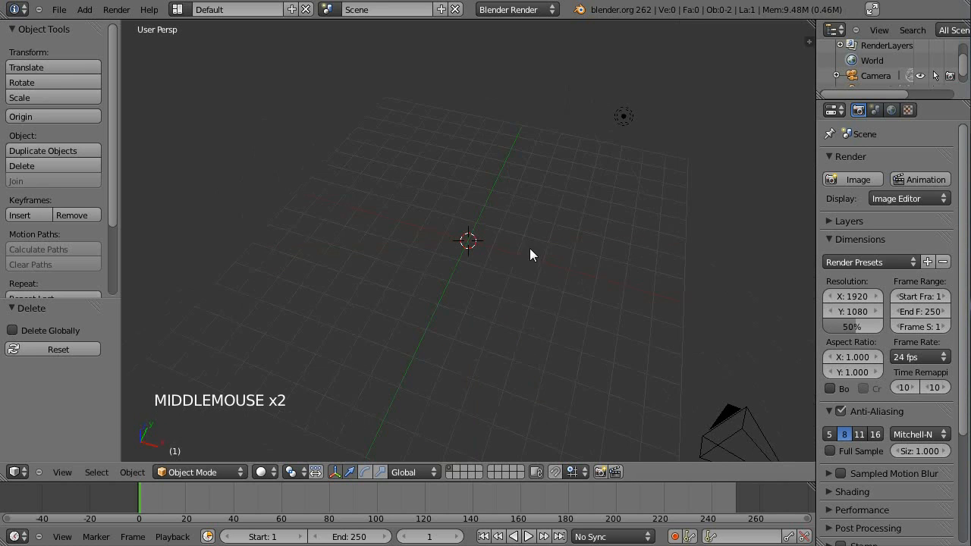
pyautogui.press('KP_7')
pyautogui.press('KP_5')
pyautogui.scroll(4, 449, 202)
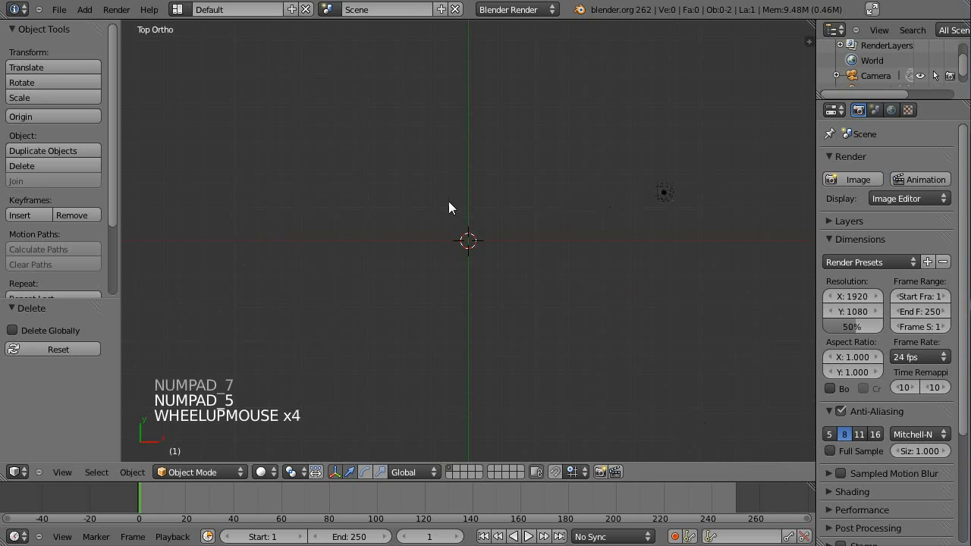
pyautogui.scroll(5, 448, 201)
# - Add a text object and replace its default content with "JJ3D"
pyautogui.hotkey('shift', 'a')
pyautogui.moveTo(567, 211)
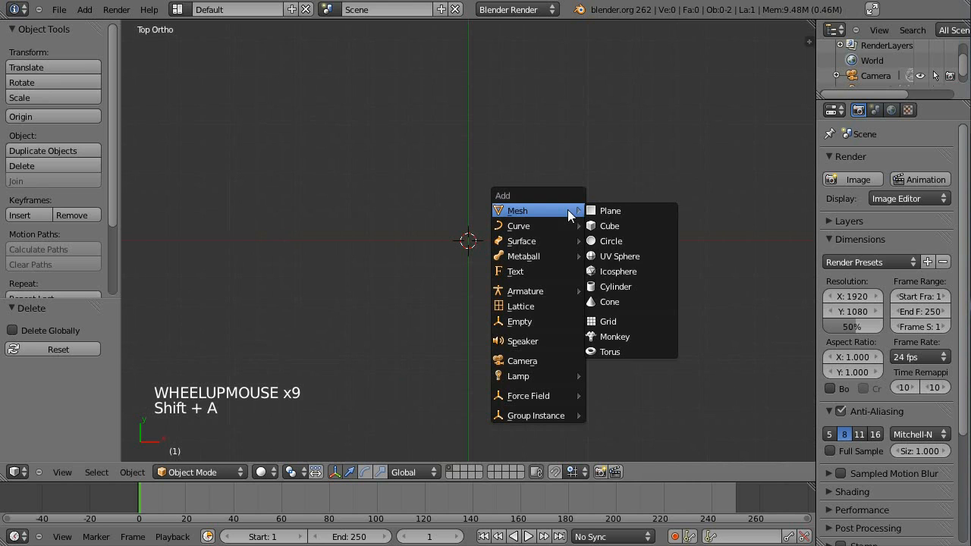
pyautogui.click(559, 273)
pyautogui.press('Tab')
pyautogui.press('BackSpace')
pyautogui.press('BackSpace')
pyautogui.press('BackSpace')
pyautogui.press('BackSpace')
pyautogui.press('BackSpace')
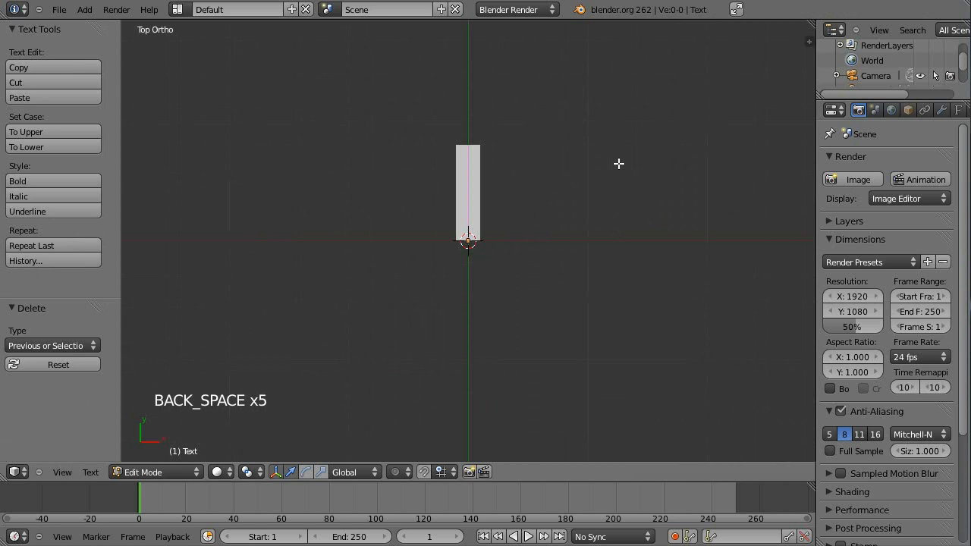
pyautogui.write('JJ')
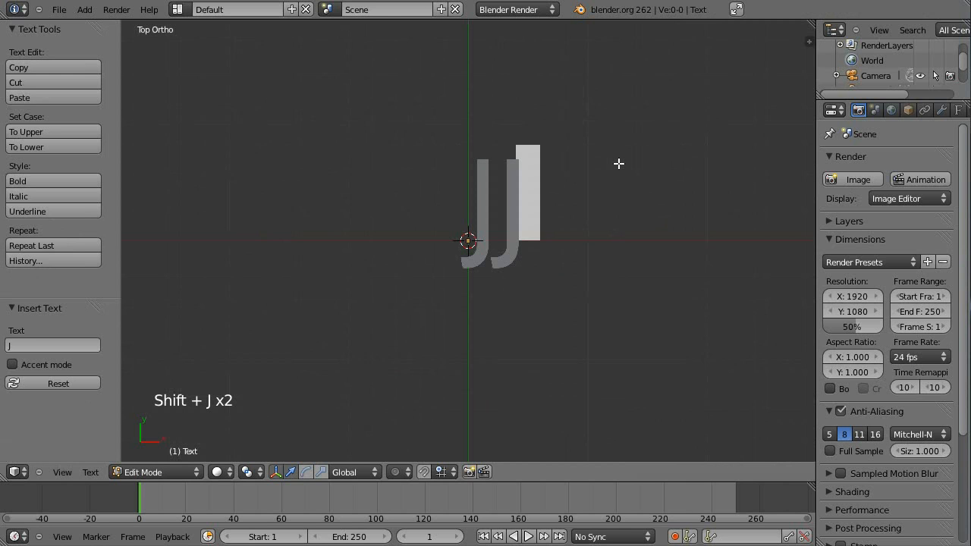
pyautogui.write('3D')
pyautogui.press('Tab')
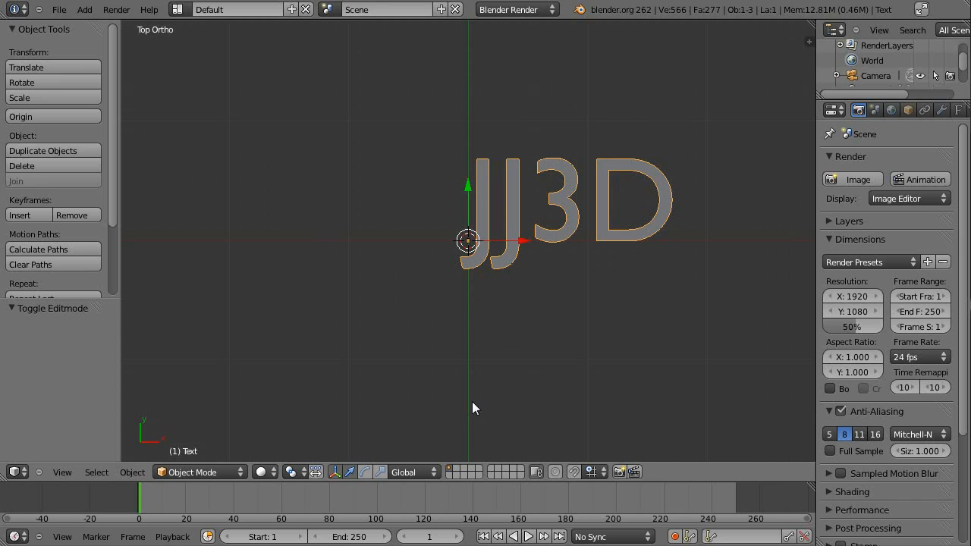
# - Add a mesh plane to the scene
pyautogui.hotkey('shift', 'a')
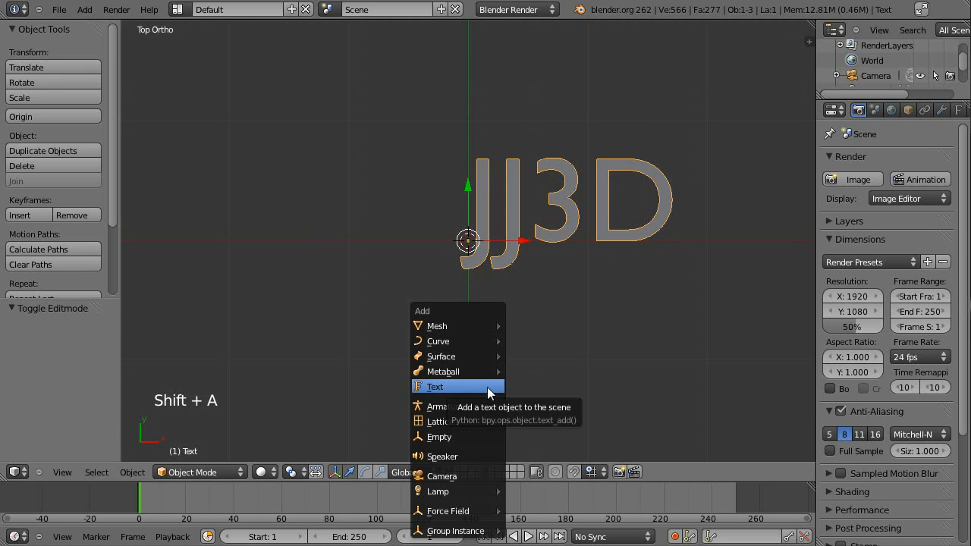
pyautogui.hotkey('shift', 'a')
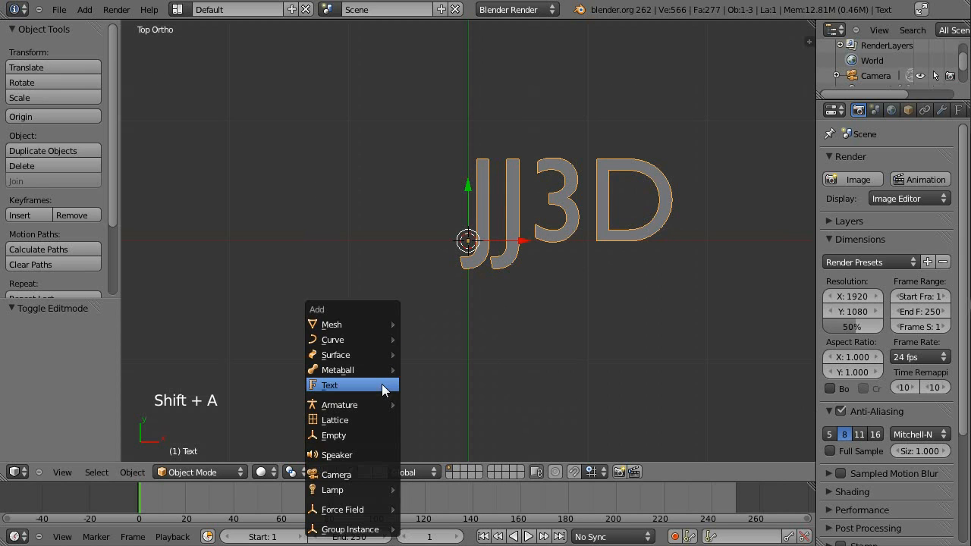
pyautogui.moveTo(399, 328)
pyautogui.click(434, 326)
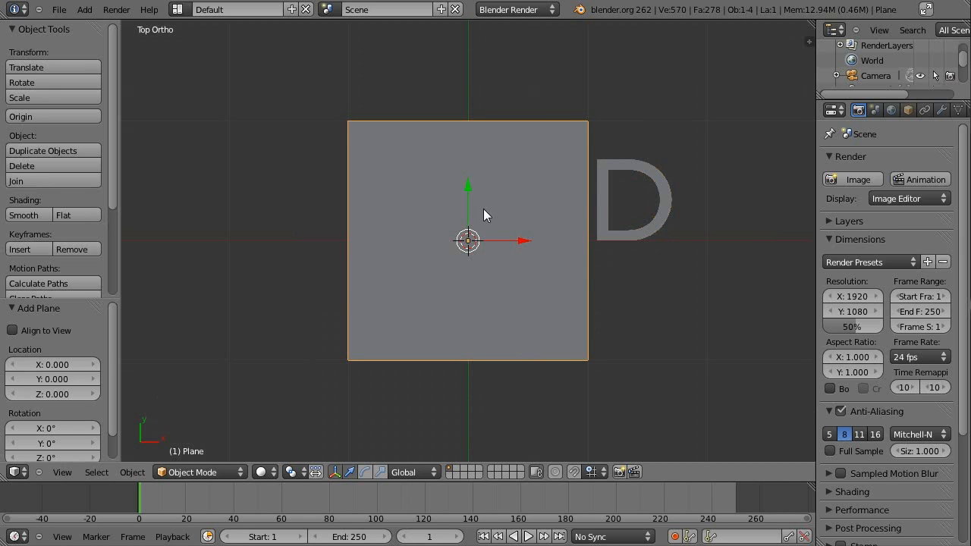
# - Move the plane so it covers the whole JJ3D text and show the scene in wireframe
pyautogui.keyDown('shift'); pyautogui.moveTo(484, 208); pyautogui.dragTo(415, 320, button='middle'); pyautogui.keyUp('shift')
pyautogui.moveTo(432, 293); pyautogui.dragTo(500, 274)
pyautogui.press('g')
pyautogui.click(514, 288)
pyautogui.press('z')
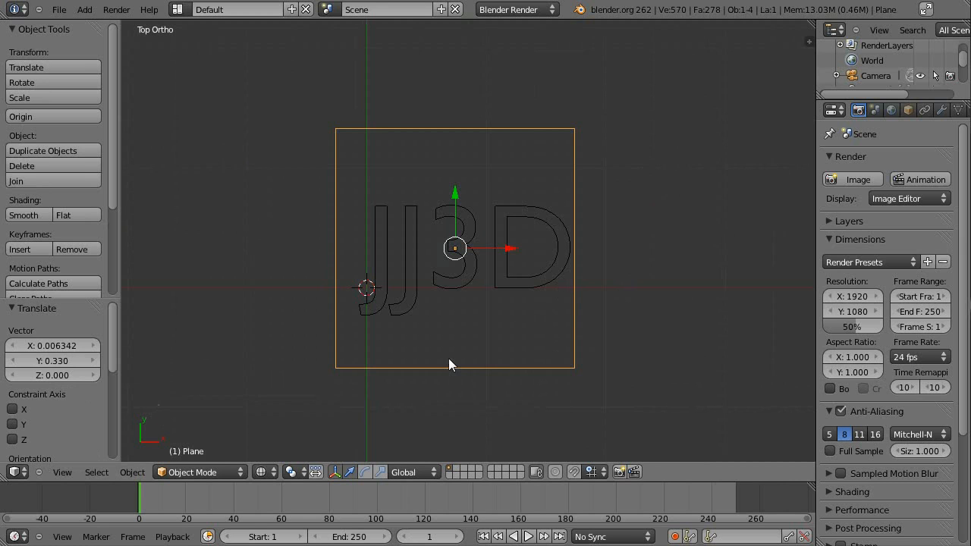
# - Enter edit mode on the plane, keeping the wireframe display so the JJ3D outline shows through
pyautogui.press('Tab')
pyautogui.scroll(2, 561, 221)
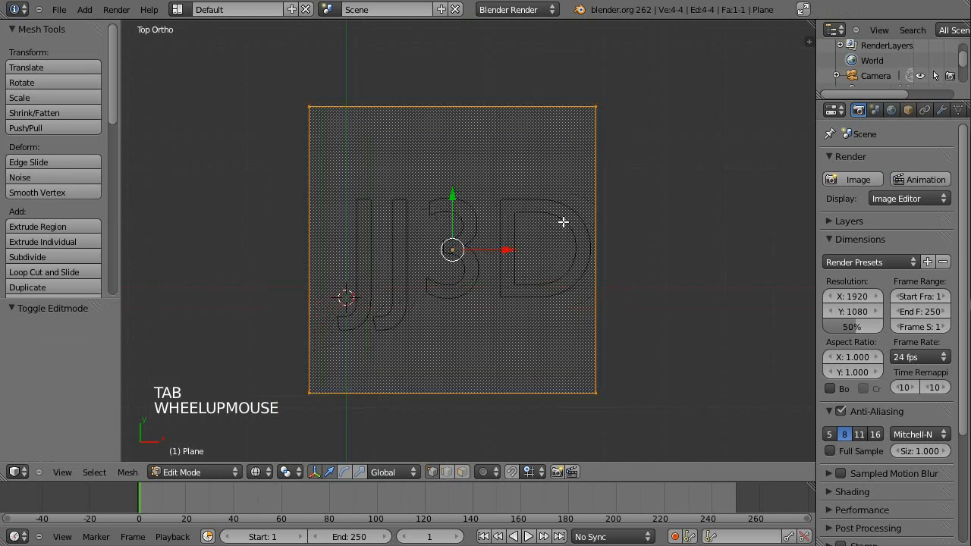
pyautogui.moveTo(503, 382)
pyautogui.keyDown('shift'); pyautogui.mouseDown(button='middle')
pyautogui.moveTo(501, 308)
pyautogui.moveTo(524, 295)
pyautogui.mouseUp(button='middle'); pyautogui.keyUp('shift')
pyautogui.press('z')
pyautogui.press('z')
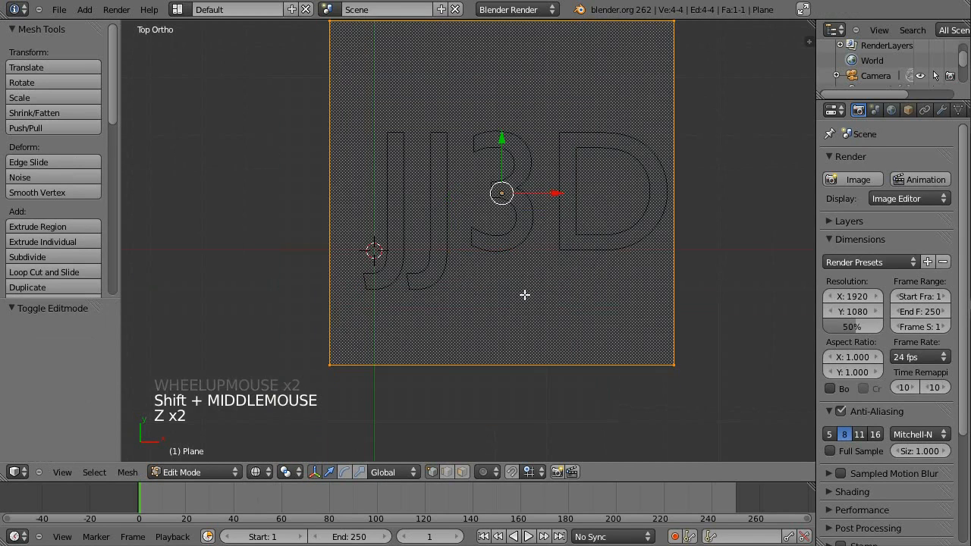
pyautogui.press('z')
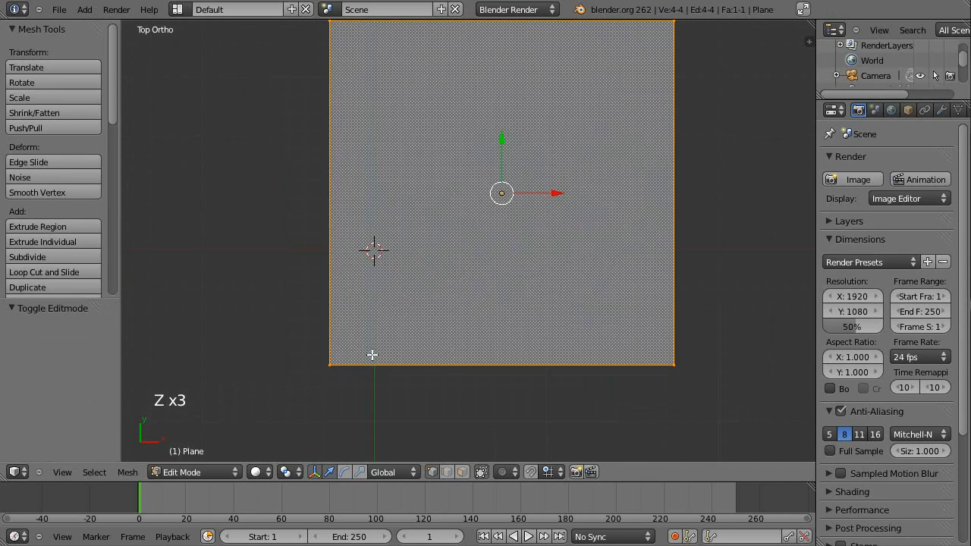
pyautogui.press('z')
pyautogui.keyDown('shift'); pyautogui.moveTo(507, 206); pyautogui.dragTo(464, 191, button='middle'); pyautogui.keyUp('shift')
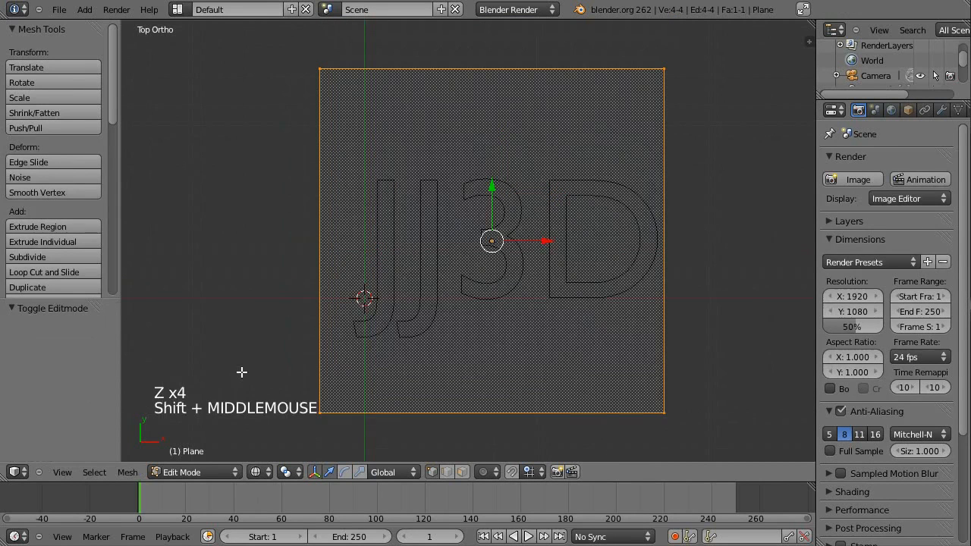
# - Divide the plane into four equal columns with three centred vertical loop cuts
pyautogui.press('a')
pyautogui.hotkey('ctrl', 'r')
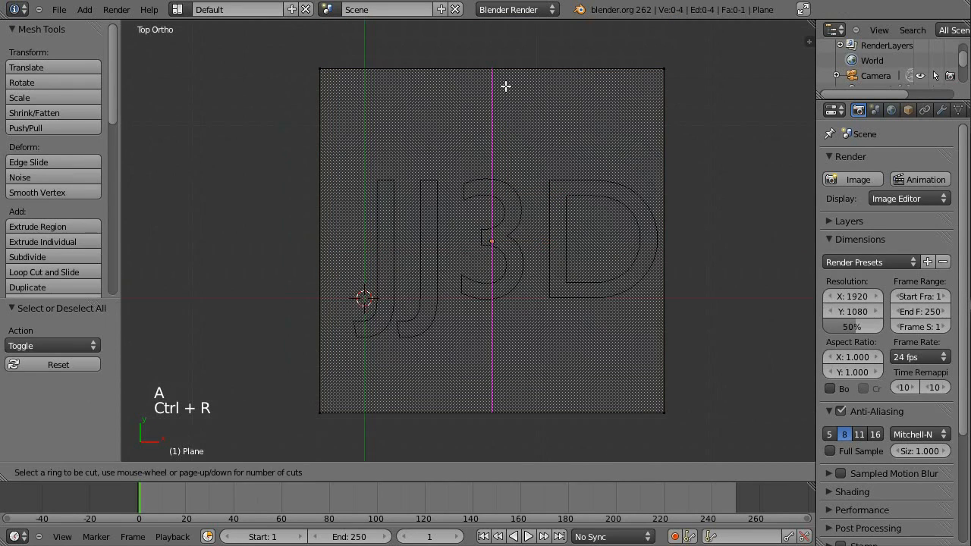
pyautogui.click(505, 87)
pyautogui.rightClick(611, 114)
pyautogui.hotkey('ctrl', 'r')
pyautogui.click(569, 76)
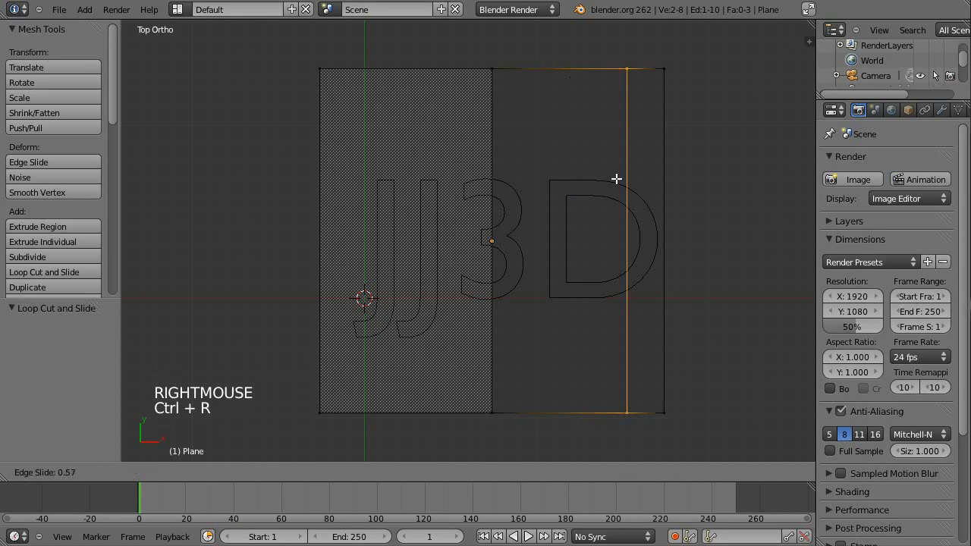
pyautogui.rightClick(608, 234)
pyautogui.hotkey('ctrl', 'r')
pyautogui.click(397, 82)
pyautogui.rightClick(473, 205)
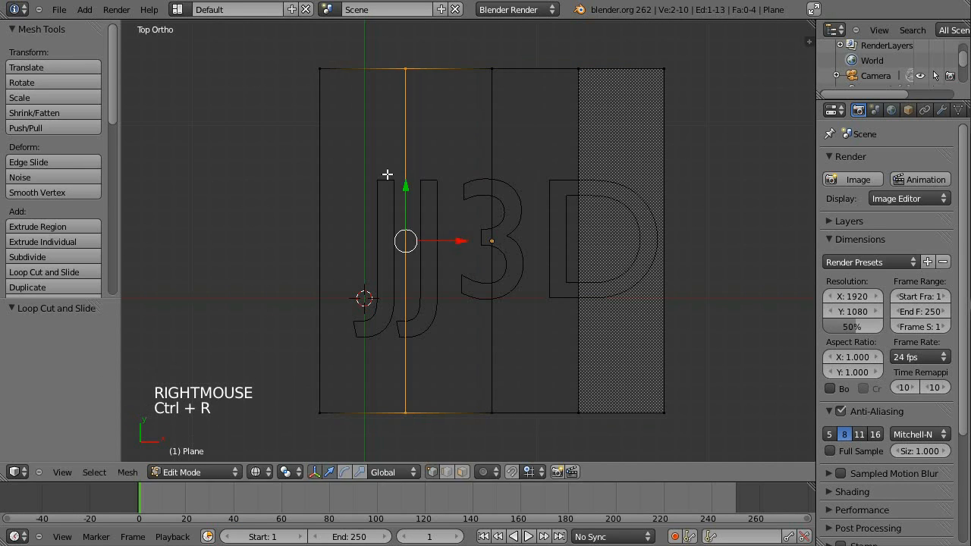
# - Divide the plane into four equal rows with three horizontal loop cuts
pyautogui.scroll(2, 475, 177)
pyautogui.click(474, 178)
pyautogui.press('a')
# - Box-select all vertices of the subdivided plane
pyautogui.press('b')
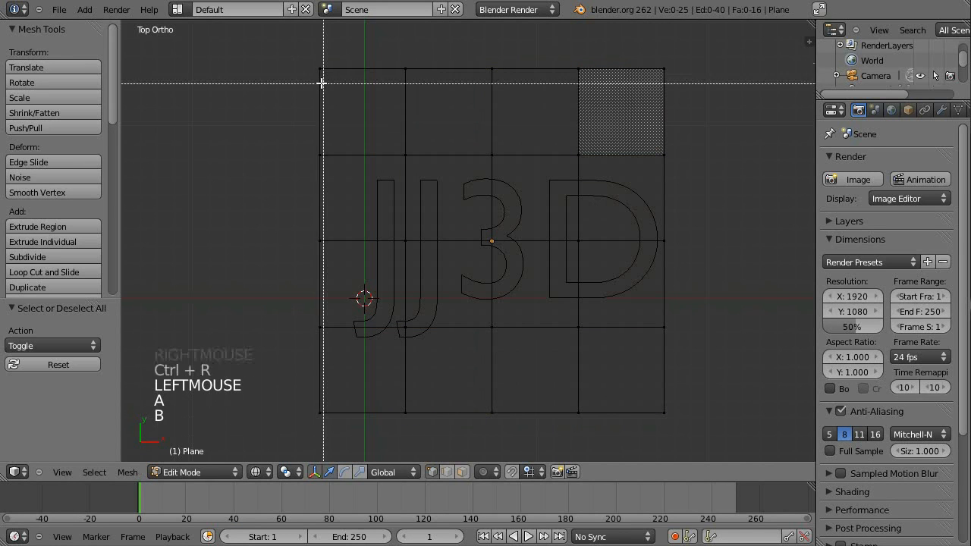
pyautogui.moveTo(291, 49); pyautogui.dragTo(770, 119)
pyautogui.press('a')
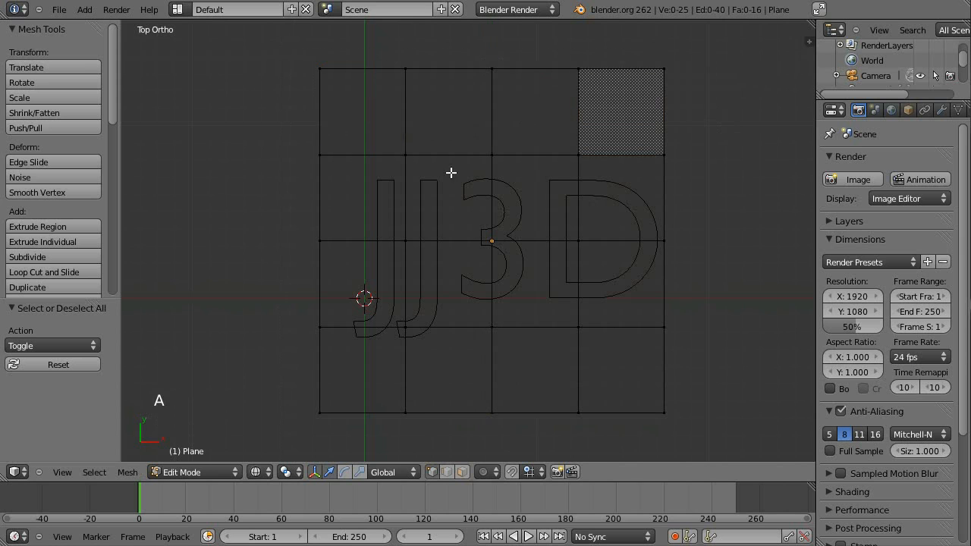
pyautogui.press('b')
pyautogui.moveTo(271, 48); pyautogui.dragTo(690, 429)
pyautogui.press('s')
pyautogui.press('z')
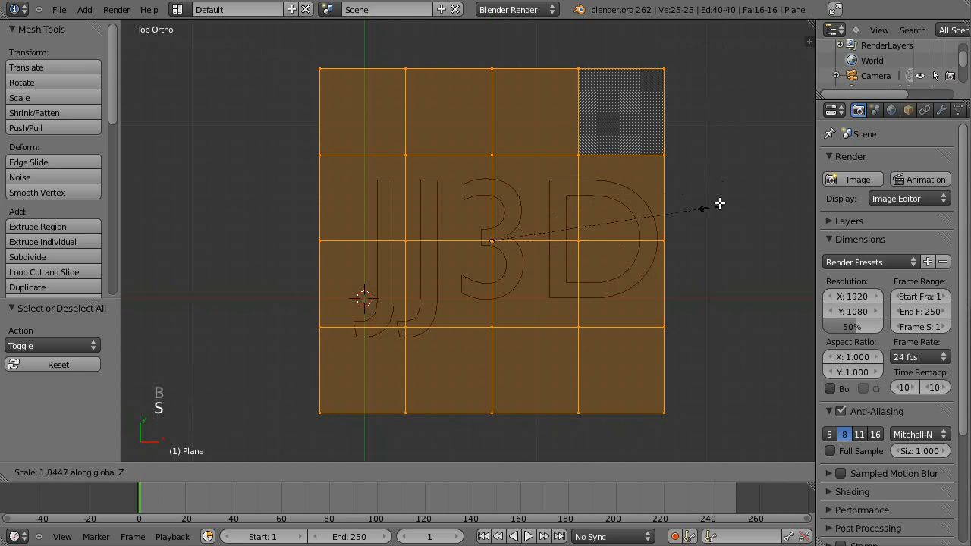
pyautogui.rightClick(731, 182)
# - Scale the plane's mesh along Y to about 0.61 and lower it about 0.09 along Y over the text
pyautogui.press('s')
pyautogui.press('y')
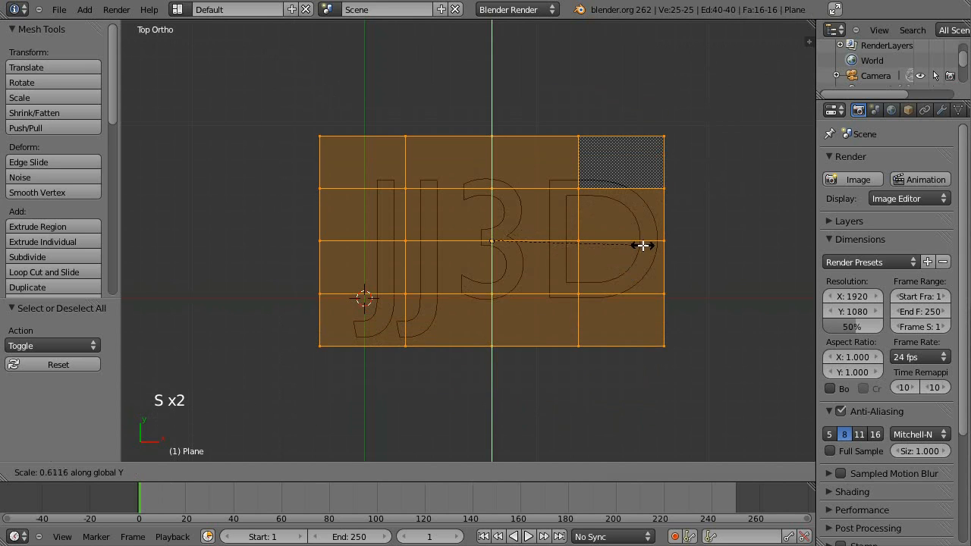
pyautogui.click(642, 245)
pyautogui.moveTo(493, 191); pyautogui.dragTo(493, 206)
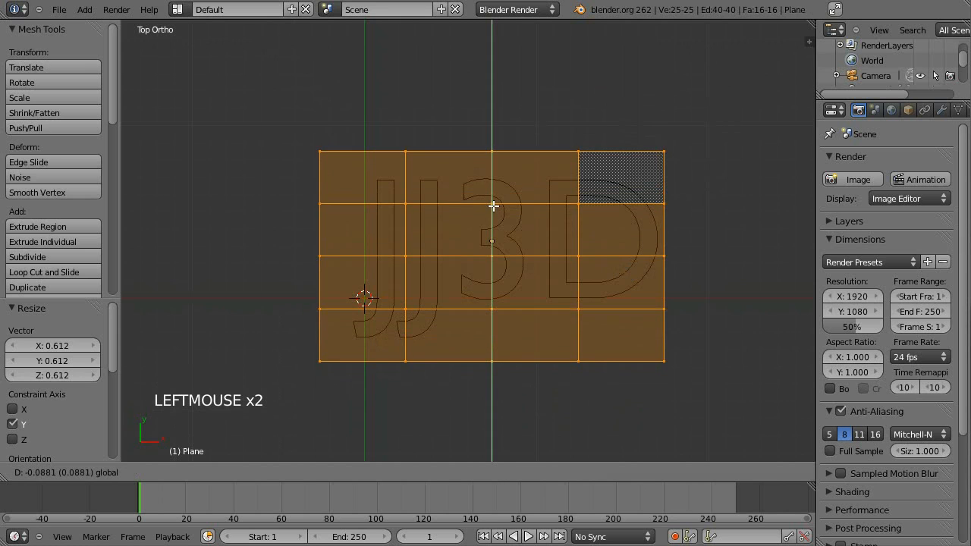
pyautogui.press('a')
# - Move the upper three vertices of the plane's left edge inward along X, close to the first J
pyautogui.scroll(3, 647, 310)
pyautogui.scroll(-2, 420, 297)
pyautogui.press('a')
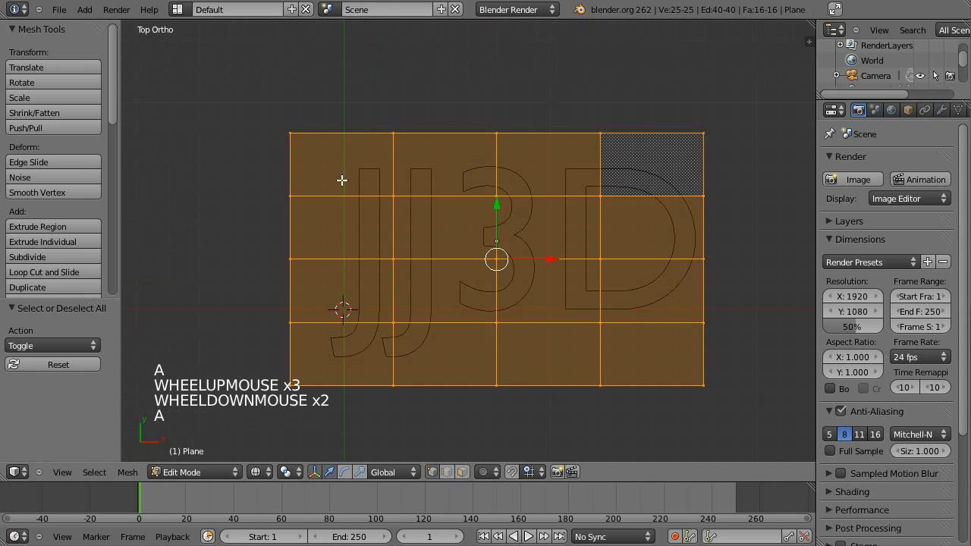
pyautogui.press('a')
pyautogui.press('b')
pyautogui.moveTo(233, 115); pyautogui.dragTo(347, 263)
pyautogui.moveTo(337, 194); pyautogui.dragTo(387, 199)
# - Move the lower two vertices of the plane's left edge about 0.12 inward along X
pyautogui.press('a')
pyautogui.press('b')
pyautogui.moveTo(247, 309); pyautogui.dragTo(347, 413)
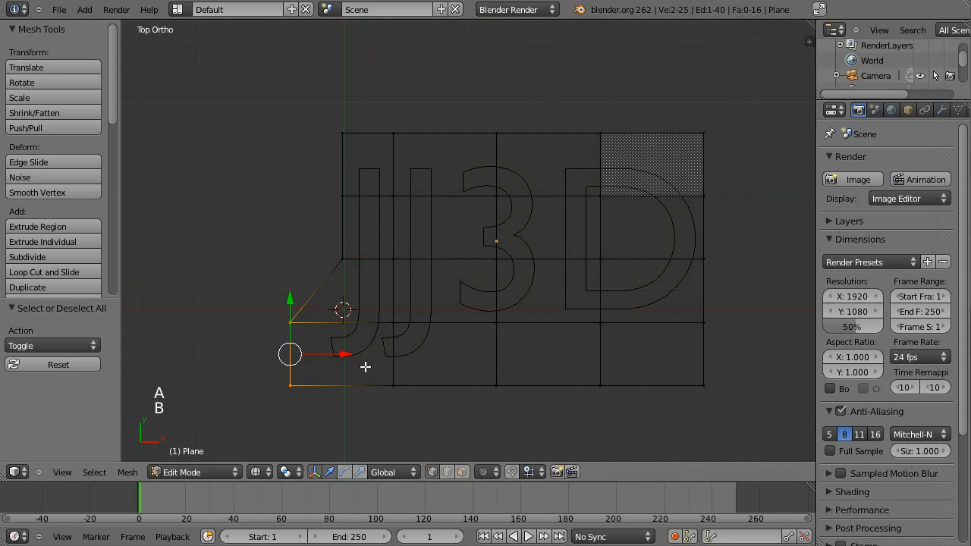
pyautogui.moveTo(364, 365)
pyautogui.mouseDown()
pyautogui.moveTo(350, 357)
pyautogui.moveTo(371, 347)
pyautogui.mouseUp()
# - Shift the left-edge vertex beside the J's hook about 0.018 outward and the lower-left corner vertex slightly inward along X
pyautogui.rightClick(315, 323)
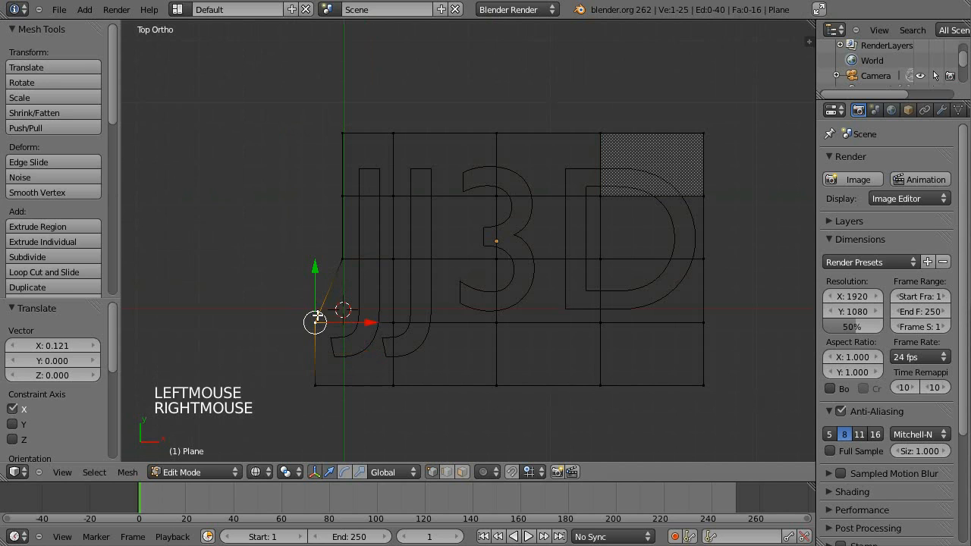
pyautogui.click(364, 325)
pyautogui.press('g')
pyautogui.press('g')
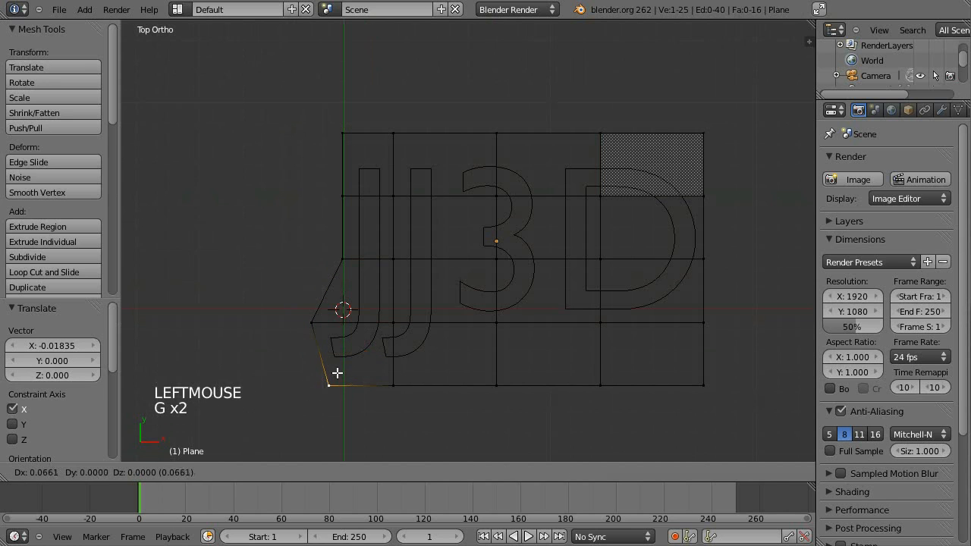
pyautogui.click(394, 388)
# - Nudge the bottom-edge vertex below the second J slightly to the left
pyautogui.press('a')
pyautogui.press('b')
pyautogui.moveTo(375, 353); pyautogui.dragTo(483, 417)
pyautogui.press('g')
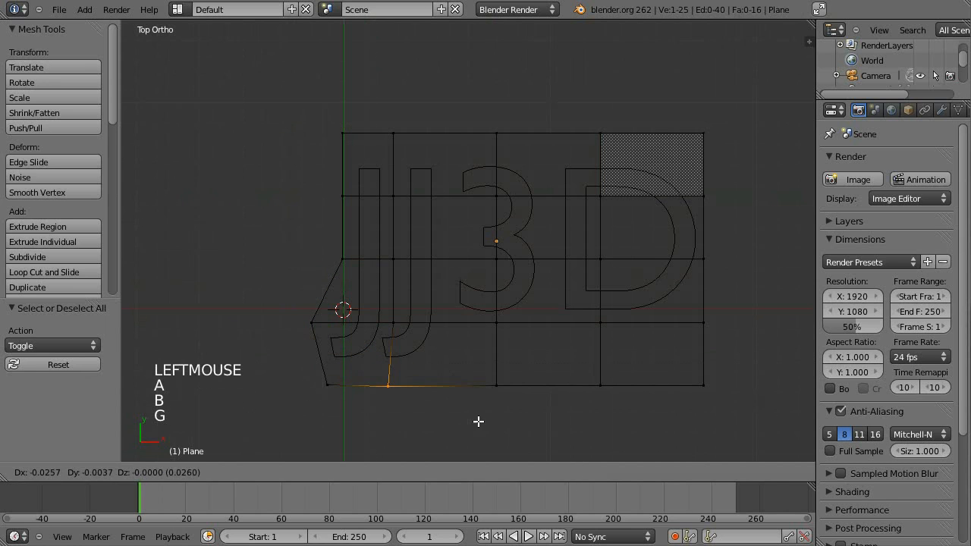
pyautogui.click(479, 418)
# - Raise the six lower-right vertices of the mesh toward the underside of the 3 and D
pyautogui.press('a')
pyautogui.press('b')
pyautogui.moveTo(481, 364); pyautogui.dragTo(553, 420)
pyautogui.press('b')
pyautogui.moveTo(465, 282); pyautogui.dragTo(787, 420)
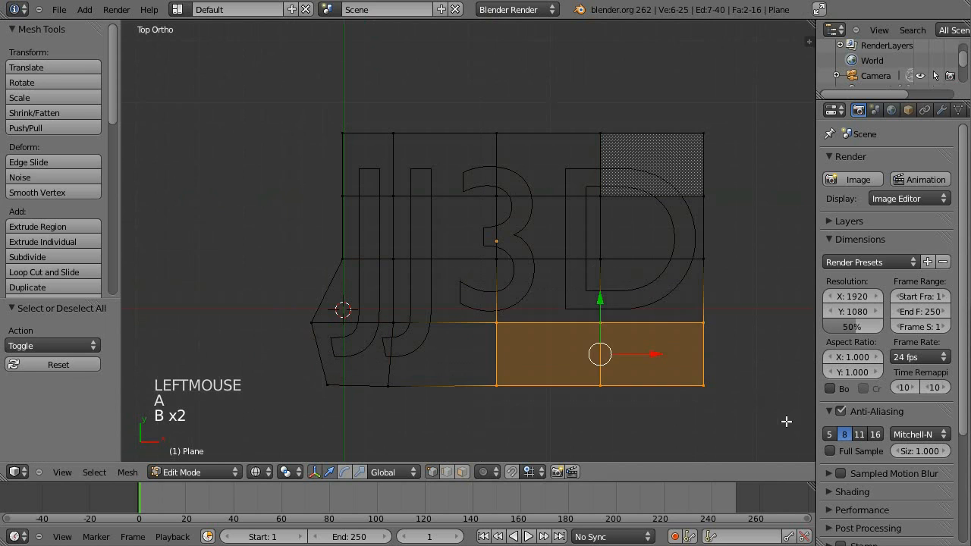
pyautogui.press('g')
pyautogui.click(763, 378)
# - Move the two bottom-edge vertices below the 3 and D up and slightly left, closer to the letters
pyautogui.press('a')
pyautogui.press('b')
pyautogui.moveTo(451, 341); pyautogui.dragTo(650, 372)
pyautogui.press('g')
pyautogui.click(637, 347)
# - Move the lower-right corner vertex up and inward to follow the curve of the D
pyautogui.press('a')
pyautogui.press('b')
pyautogui.moveTo(720, 353); pyautogui.dragTo(698, 341)
pyautogui.press('g')
pyautogui.press('g')
pyautogui.press('g')
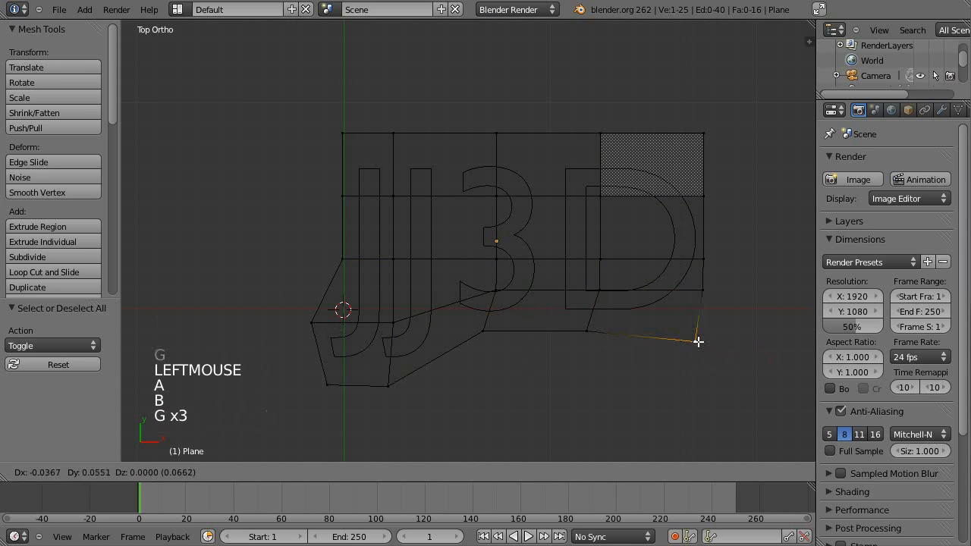
pyautogui.click(673, 328)
pyautogui.press('a')
# - Lower the top row of vertices along Y to just above the letters
pyautogui.keyDown('shift'); pyautogui.moveTo(654, 238); pyautogui.dragTo(656, 262, button='middle'); pyautogui.keyUp('shift')
pyautogui.press('b')
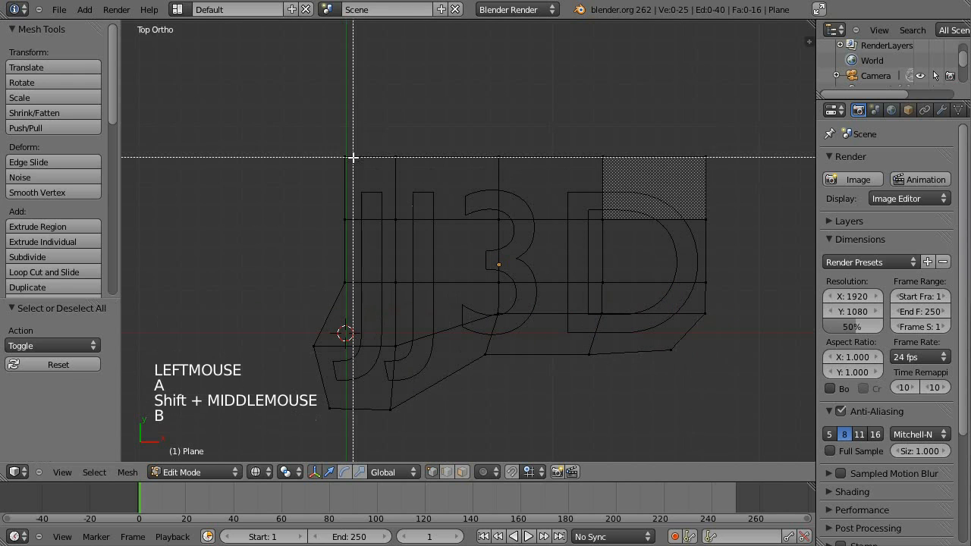
pyautogui.moveTo(291, 110); pyautogui.dragTo(695, 179)
pyautogui.moveTo(505, 106); pyautogui.dragTo(504, 126)
pyautogui.press('a')
pyautogui.press('a')
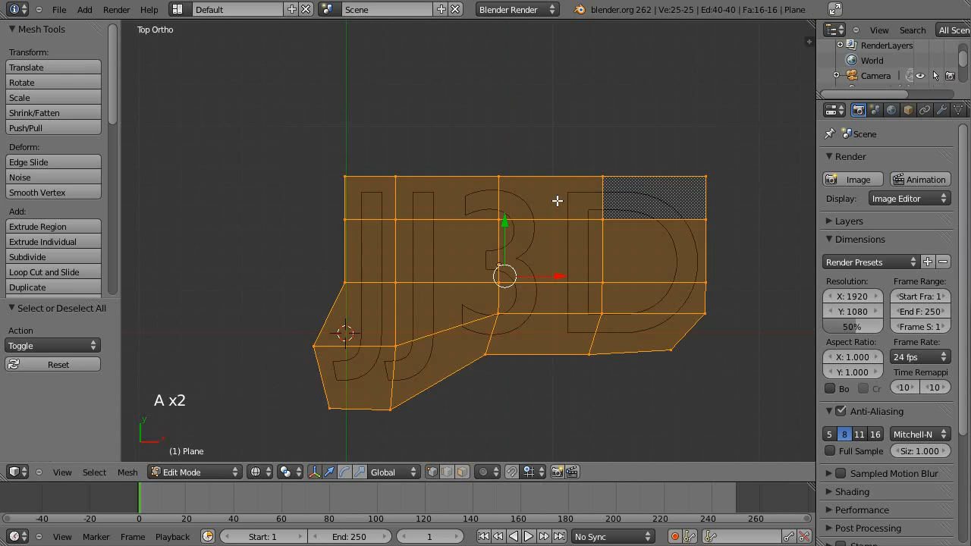
# - Add a centred vertical loop cut through the column between the 3 and the D
pyautogui.press('a')
pyautogui.hotkey('ctrl', 'r')
pyautogui.click(559, 186)
pyautogui.rightClick(559, 186)
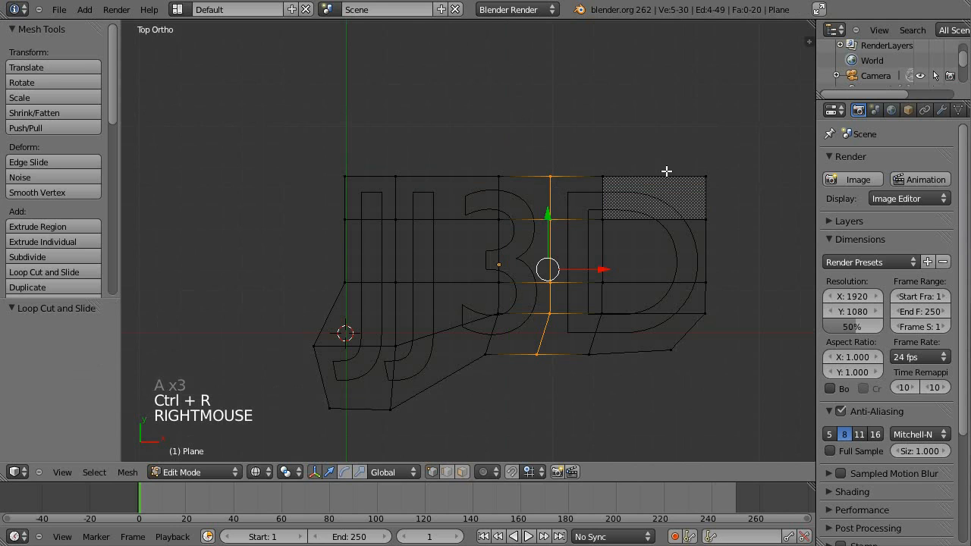
# - Scale the new vertex loop between the 3 and the D to 0.84 and move it slightly up
pyautogui.press('s')
pyautogui.press('s')
pyautogui.click(643, 180)
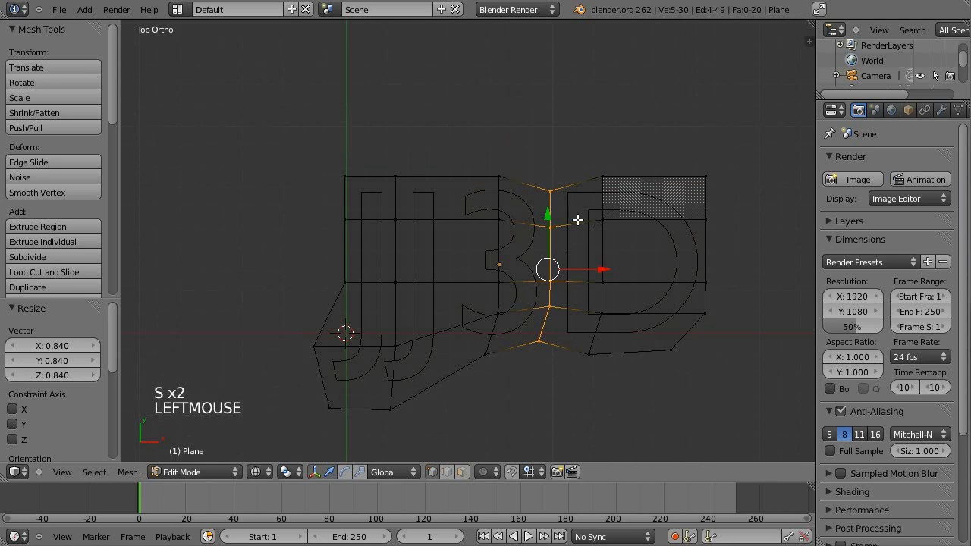
pyautogui.press('g')
pyautogui.click(581, 259)
pyautogui.press('a')
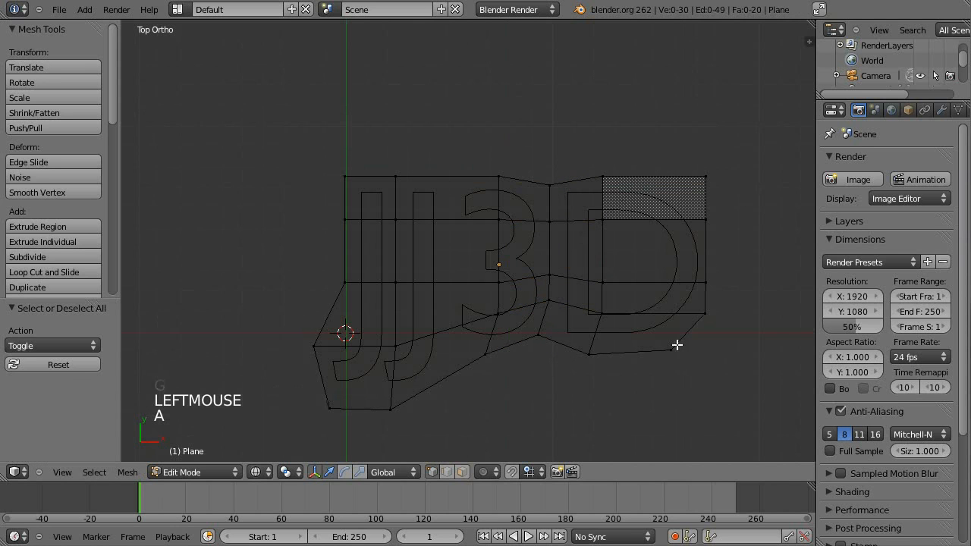
# - Move the upper-right corner vertex down and inward to follow the curve of the D
pyautogui.rightClick(705, 178)
pyautogui.press('g')
pyautogui.press('g')
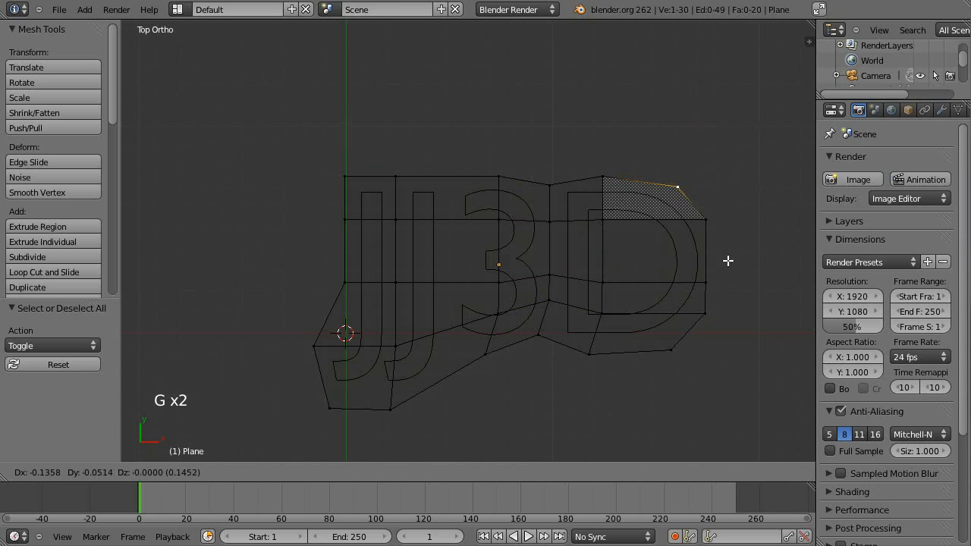
pyautogui.click(727, 260)
pyautogui.press('a')
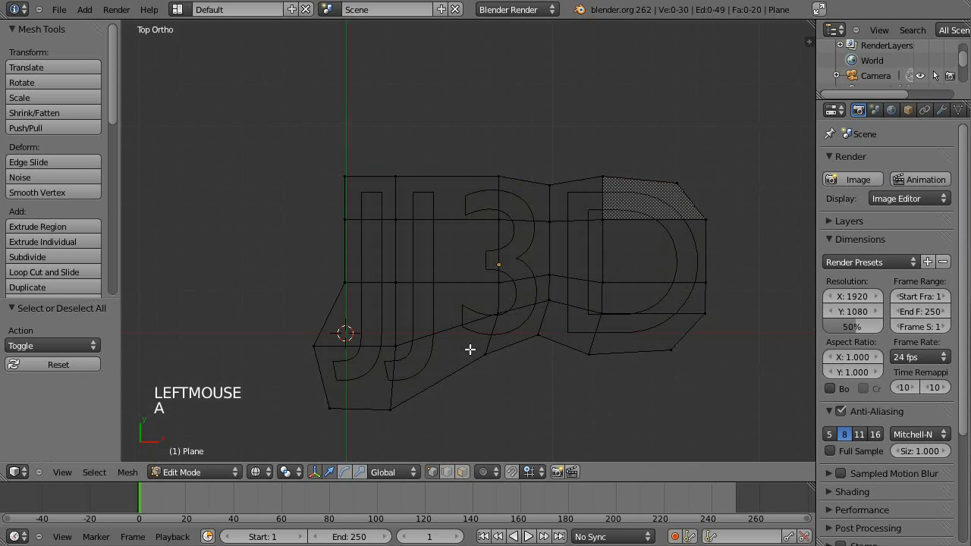
# - Smooth the plane with a level 2 Subdivision Surface modifier and show the modifier's settings, ending in Object Mode with wireframe shading
pyautogui.press('Tab')
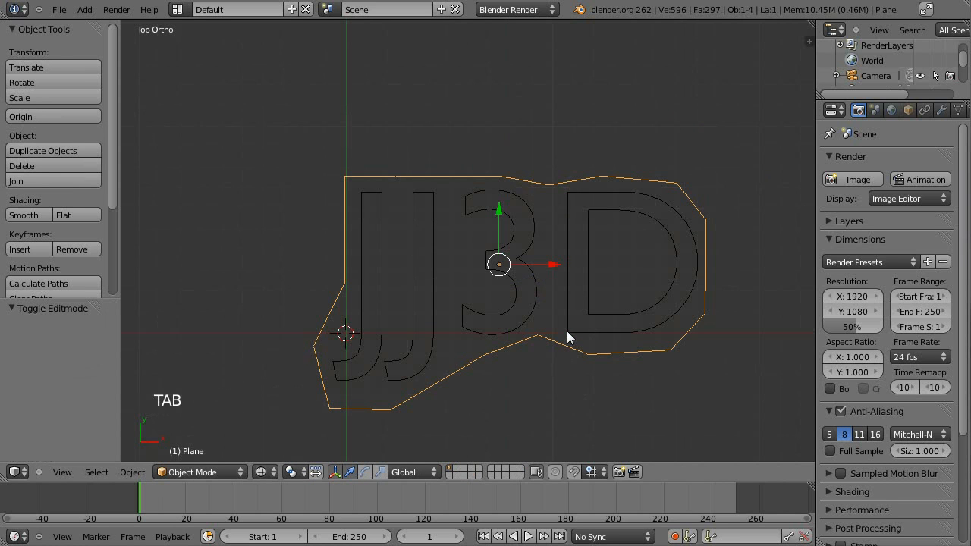
pyautogui.hotkey('ctrl', '2')
pyautogui.press('z')
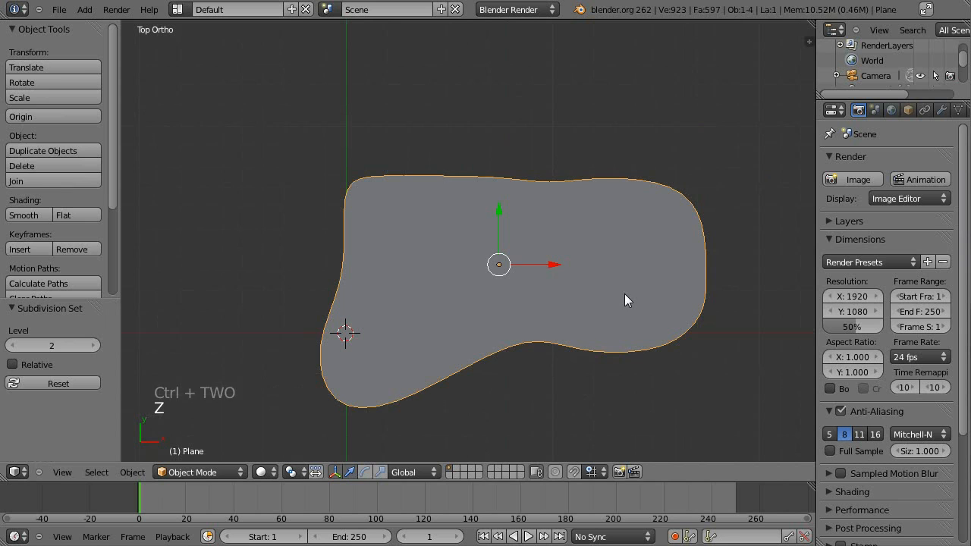
pyautogui.press('Tab')
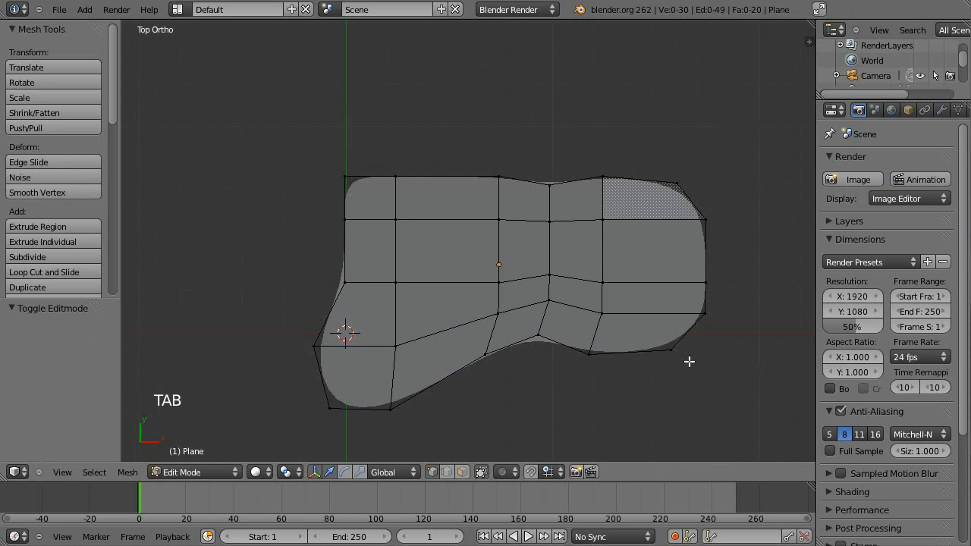
pyautogui.click(942, 110)
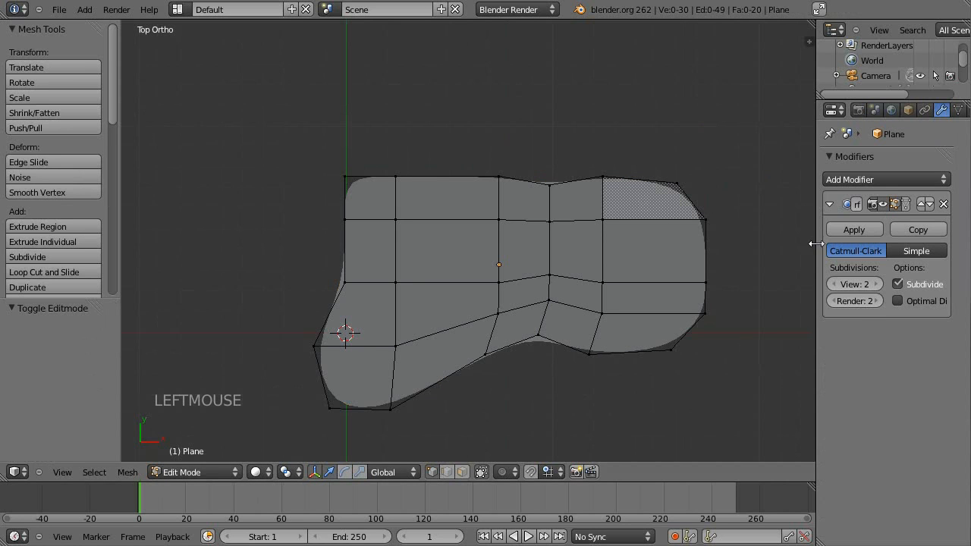
pyautogui.press('Tab')
pyautogui.press('z')
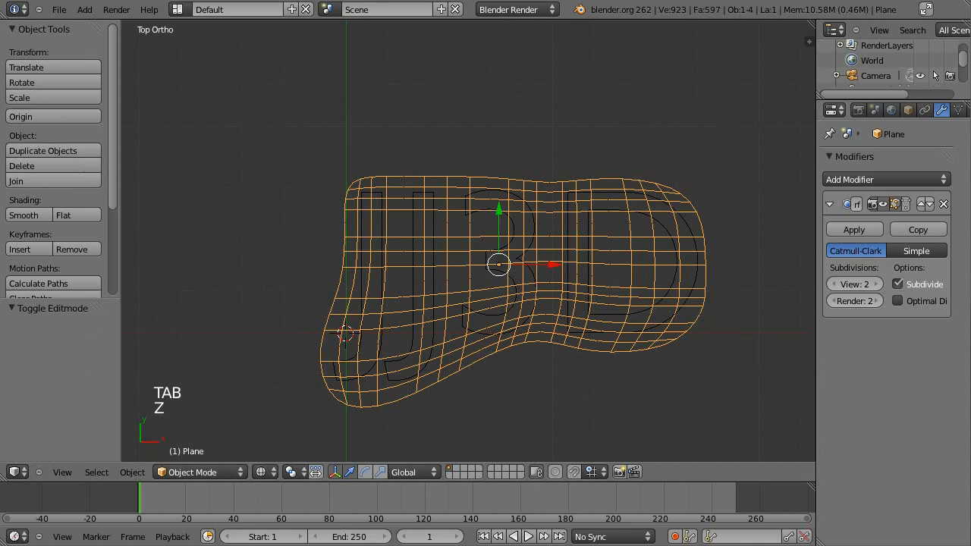
pyautogui.press('Tab')
pyautogui.press('Tab')
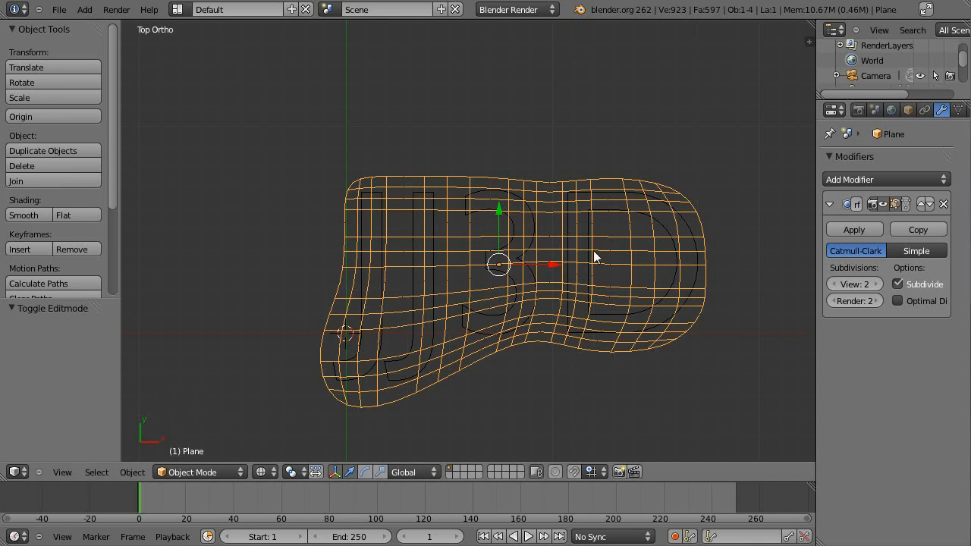
# - Add a Basis shape key and a second key, Key 1, to the plane, leaving Key 1 active
pyautogui.click(959, 109)
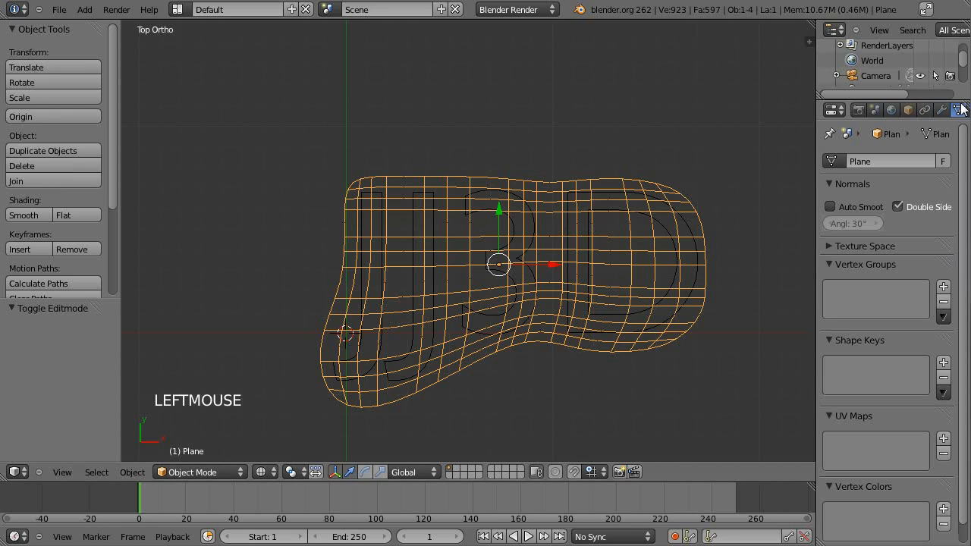
pyautogui.scroll(-1, 890, 354)
pyautogui.click(943, 345)
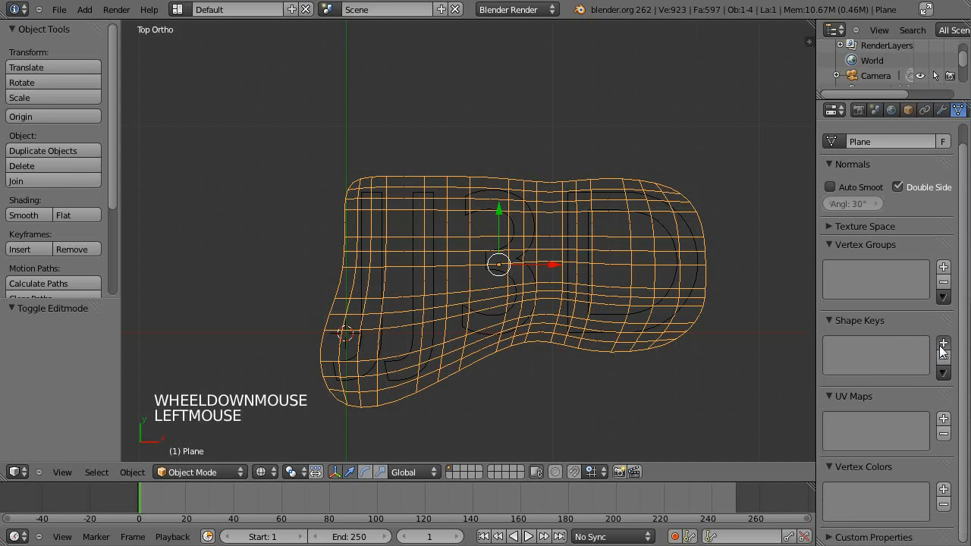
pyautogui.click(943, 343)
pyautogui.click(851, 364)
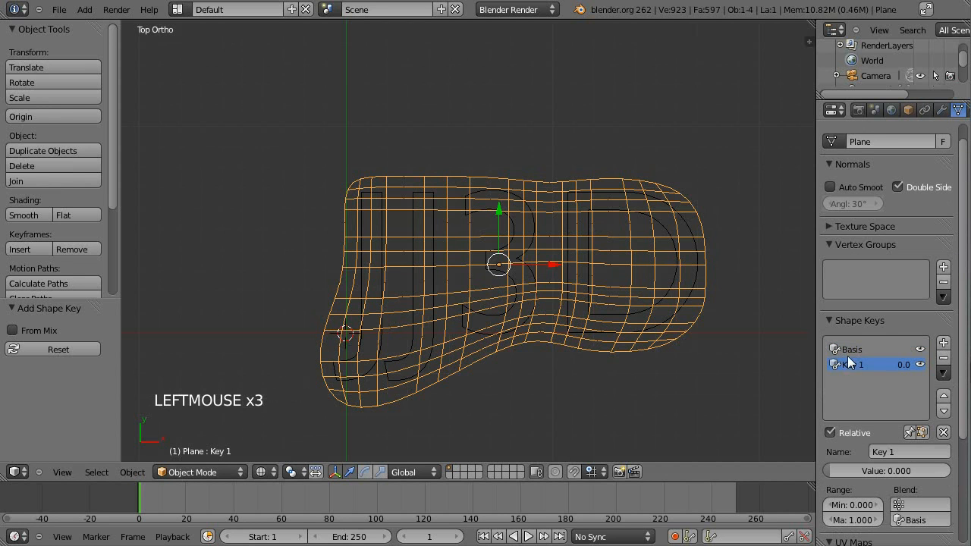
pyautogui.click(854, 352)
pyautogui.click(848, 365)
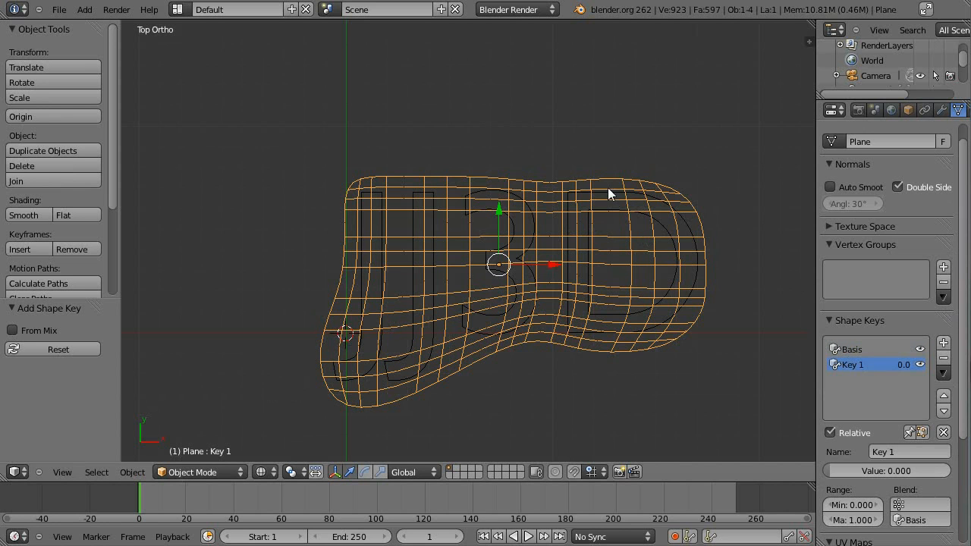
# - For Key 1, scale all of the plane's vertices up by about 8.94 in Edit Mode and return to Object Mode
pyautogui.press('Tab')
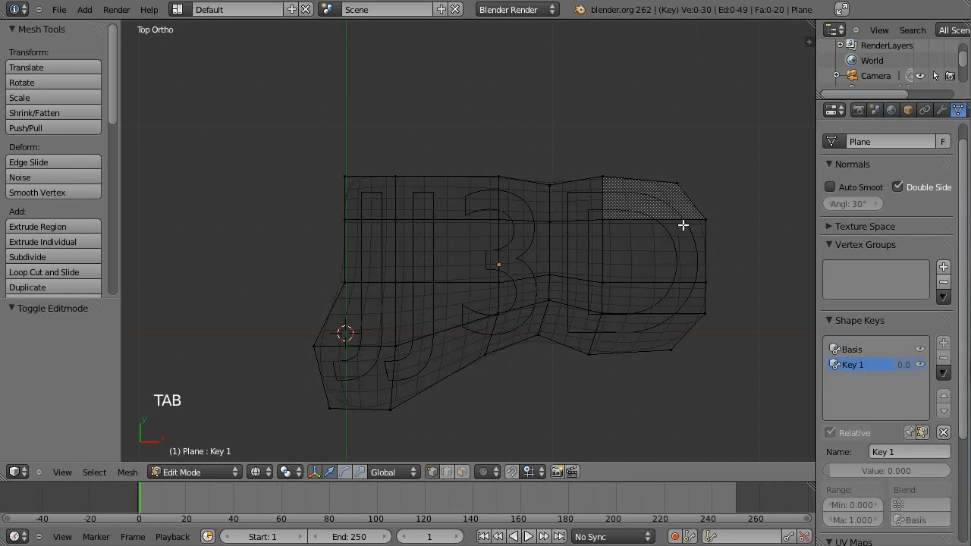
pyautogui.press('a')
pyautogui.press('a')
pyautogui.scroll(-6, 481, 164)
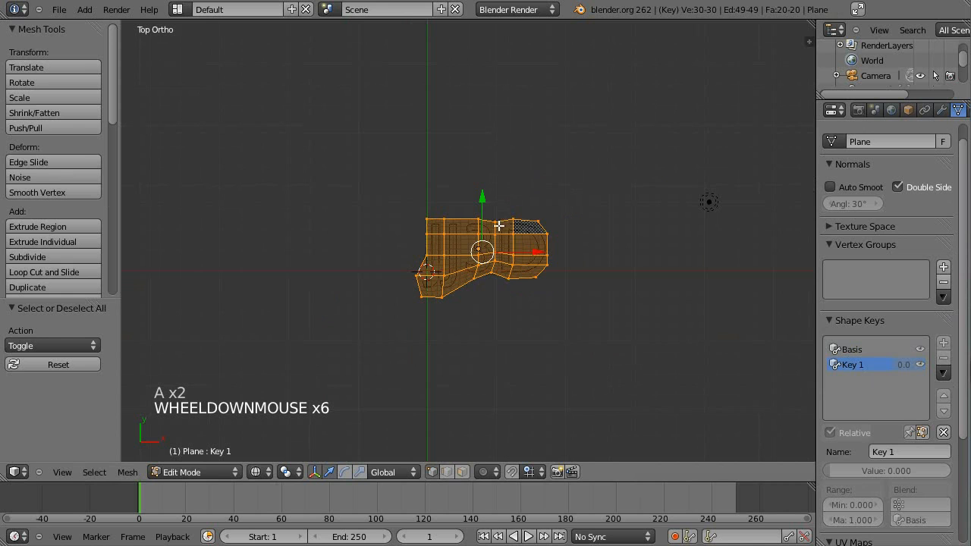
pyautogui.press('s')
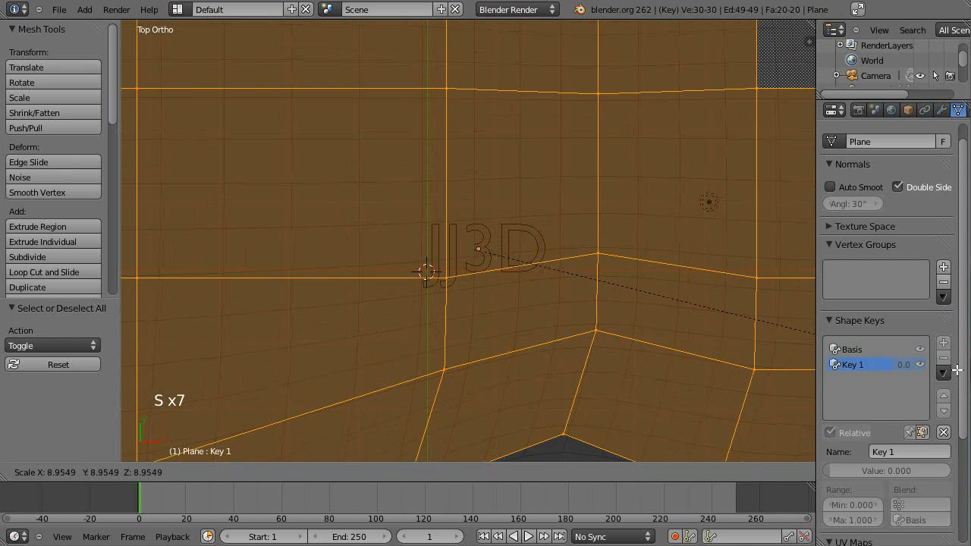
pyautogui.click(957, 369)
pyautogui.scroll(-5, 585, 197)
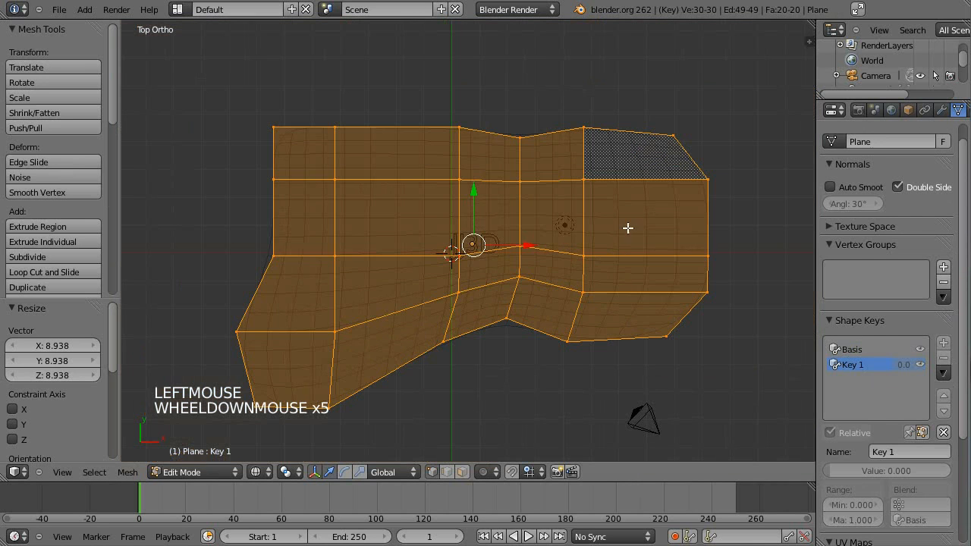
pyautogui.scroll(8, 627, 228)
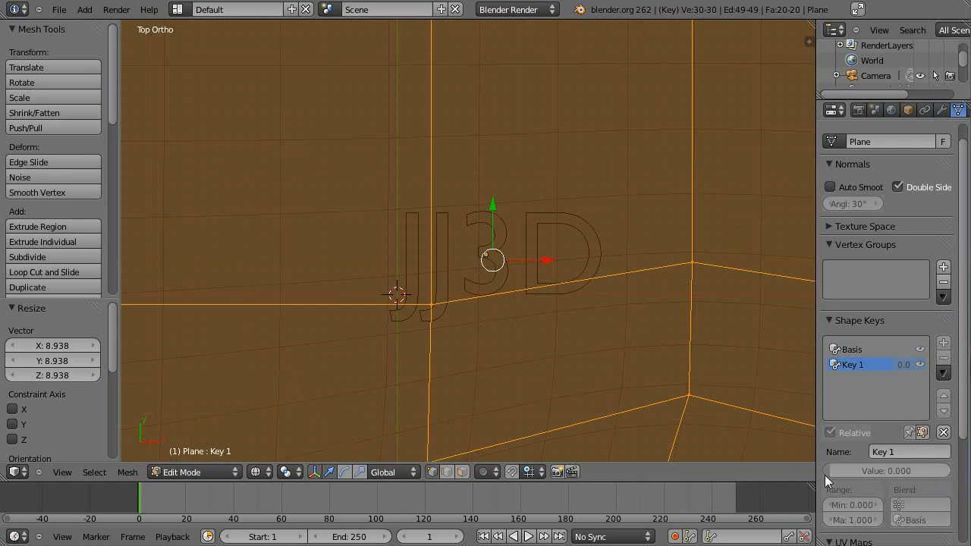
pyautogui.press('Tab')
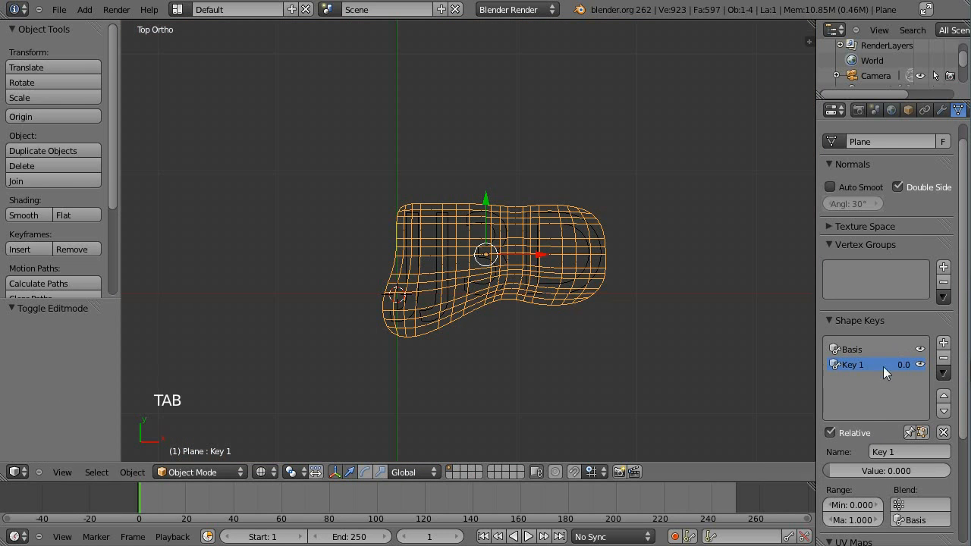
# - Preview the shape keys in solid shading by raising Key 1's value to 1.0 and returning it to 0
pyautogui.press('z')
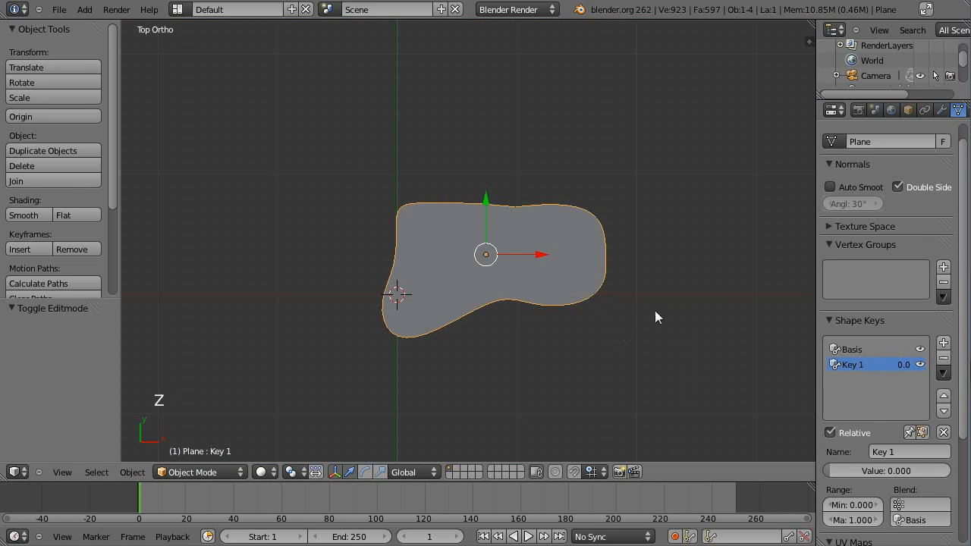
pyautogui.click(867, 348)
pyautogui.click(850, 366)
pyautogui.click(861, 349)
pyautogui.click(865, 365)
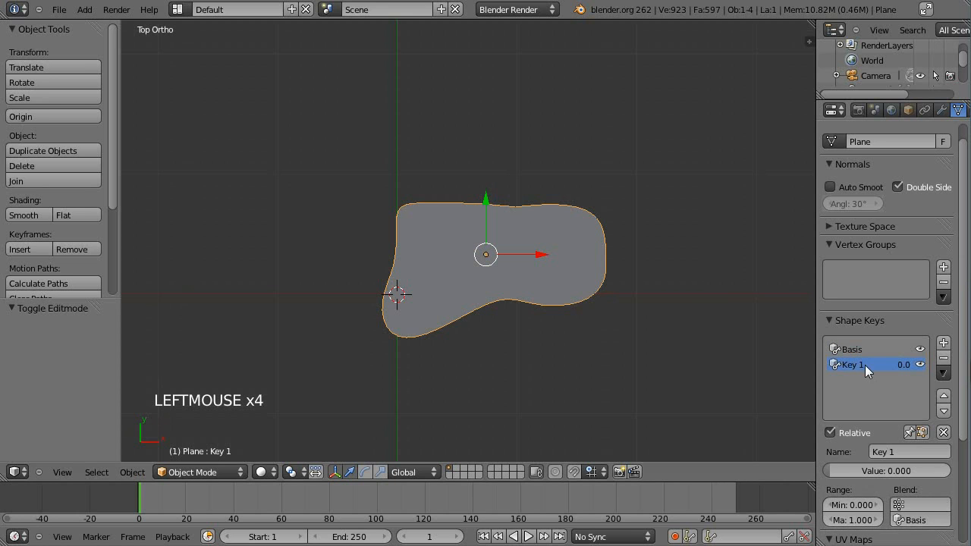
pyautogui.moveTo(837, 472); pyautogui.dragTo(948, 472)
pyautogui.click(851, 350)
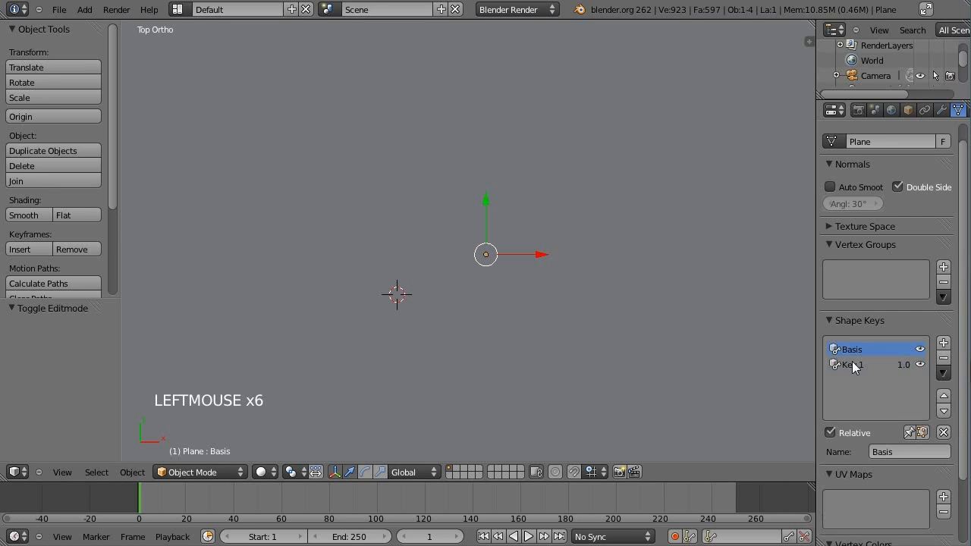
pyautogui.scroll(-8, 532, 303)
pyautogui.click(872, 365)
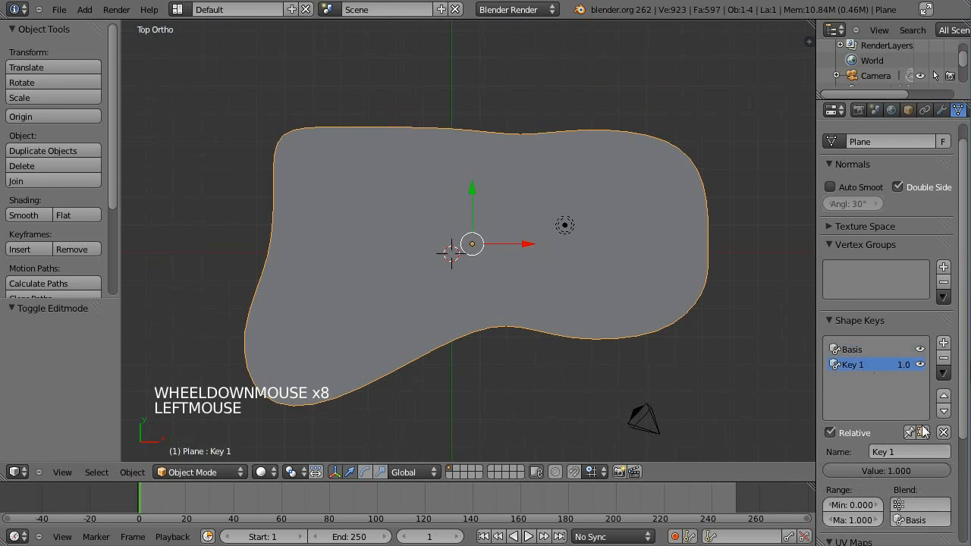
pyautogui.moveTo(945, 472); pyautogui.dragTo(721, 493)
pyautogui.scroll(7, 472, 260)
pyautogui.scroll(3, 569, 293)
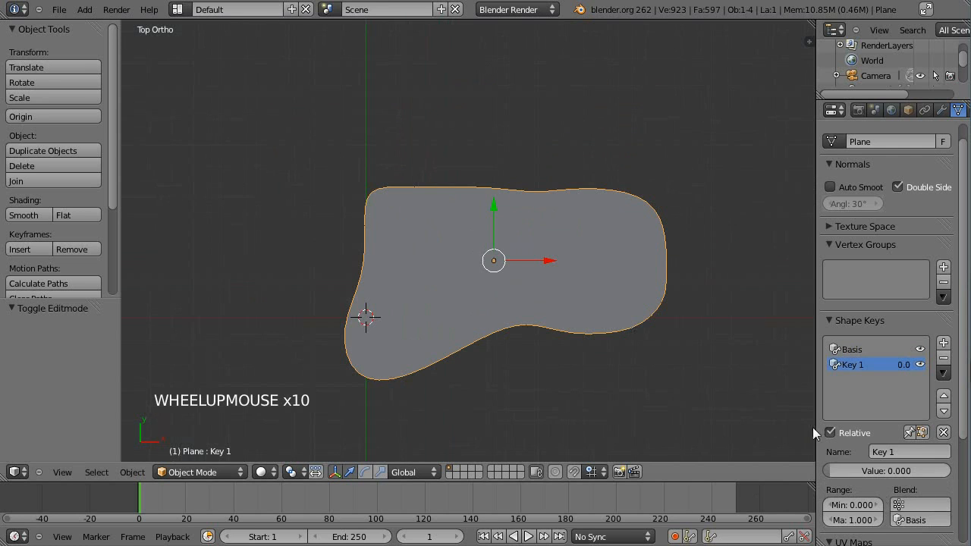
# - Compare the Key 1 and Basis shapes of the plane in Edit Mode, ending in Object Mode with Basis active
pyautogui.click(837, 348)
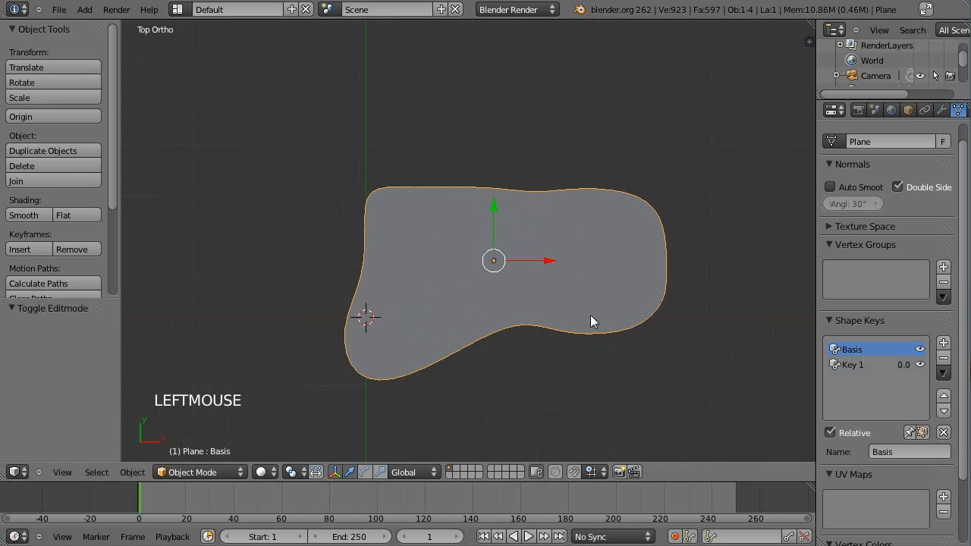
pyautogui.click(853, 364)
pyautogui.press('Tab')
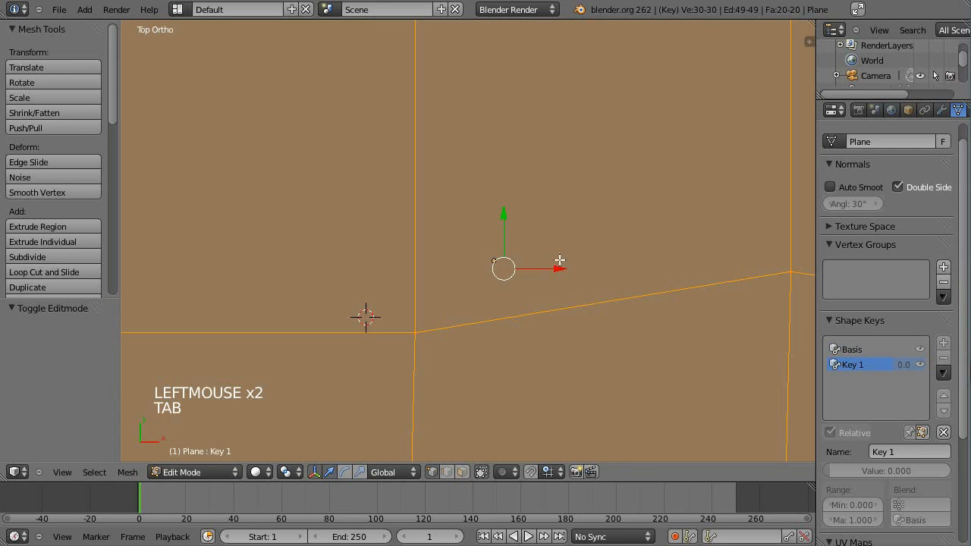
pyautogui.scroll(-5, 559, 260)
pyautogui.click(852, 349)
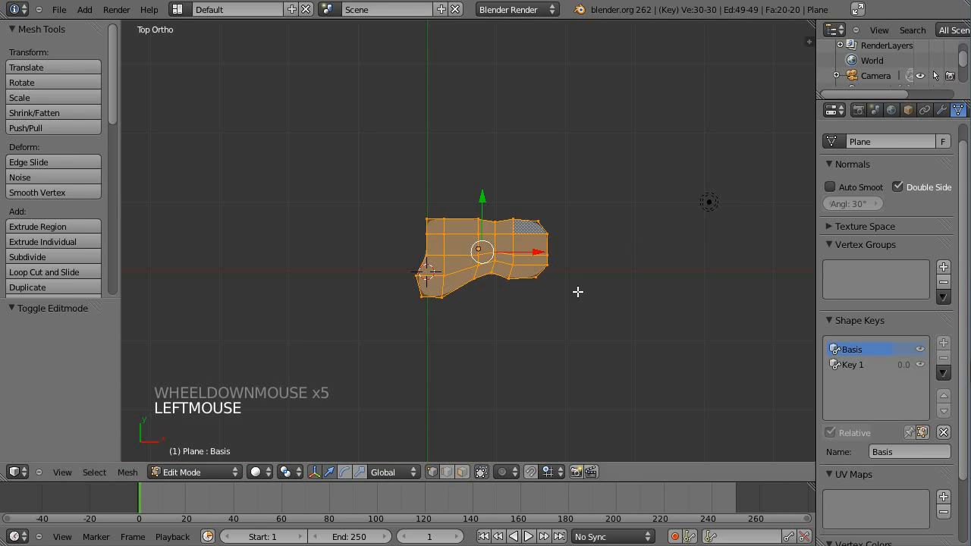
pyautogui.press('Tab')
# - Move the plane down along Z by about 0.99 so it sits below the JJ3D text
pyautogui.moveTo(669, 235); pyautogui.dragTo(507, 265, button='middle')
pyautogui.scroll(4, 515, 223)
pyautogui.scroll(2, 490, 196)
pyautogui.moveTo(484, 195); pyautogui.dragTo(497, 400)
pyautogui.scroll(-4, 566, 219)
pyautogui.moveTo(566, 219); pyautogui.dragTo(570, 261, button='middle')
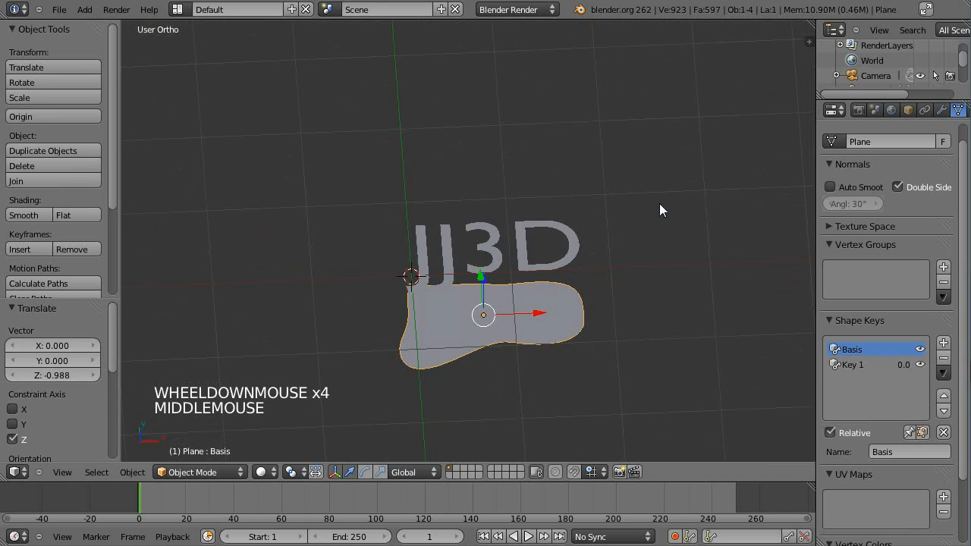
# - Add a new material to the plane with diffuse intensity 1.0 and specular intensity 0
pyautogui.moveTo(659, 211); pyautogui.dragTo(897, 111, button='middle')
pyautogui.click(917, 110)
pyautogui.click(916, 110)
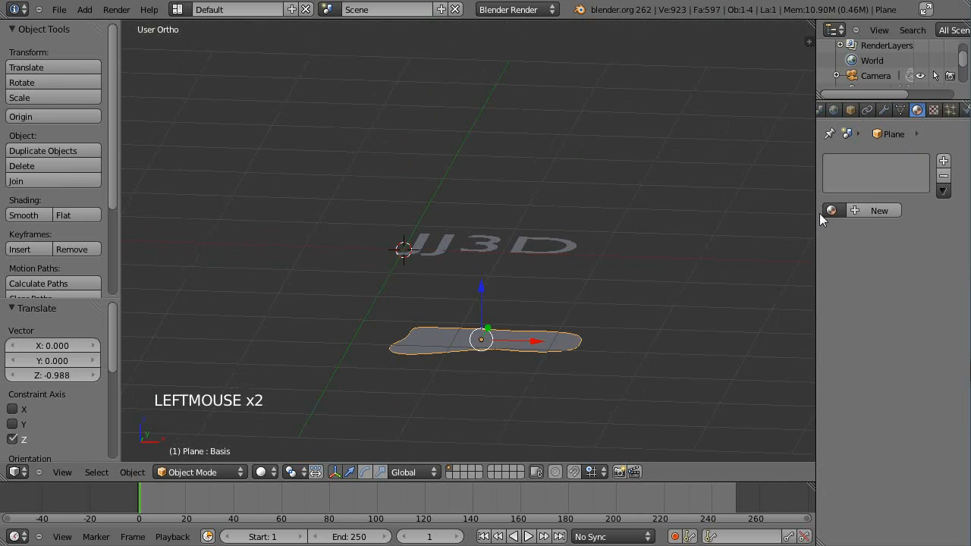
pyautogui.click(848, 213)
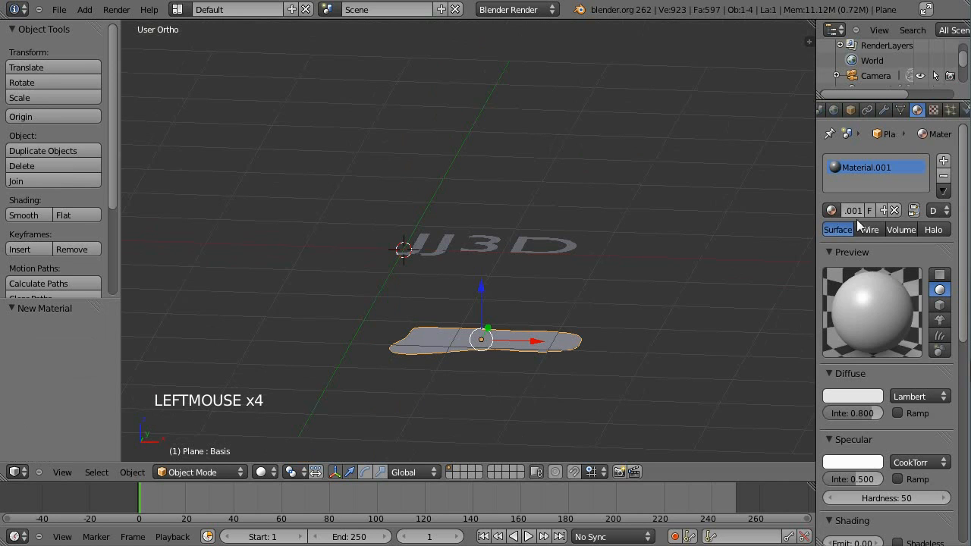
pyautogui.moveTo(866, 416); pyautogui.dragTo(931, 446)
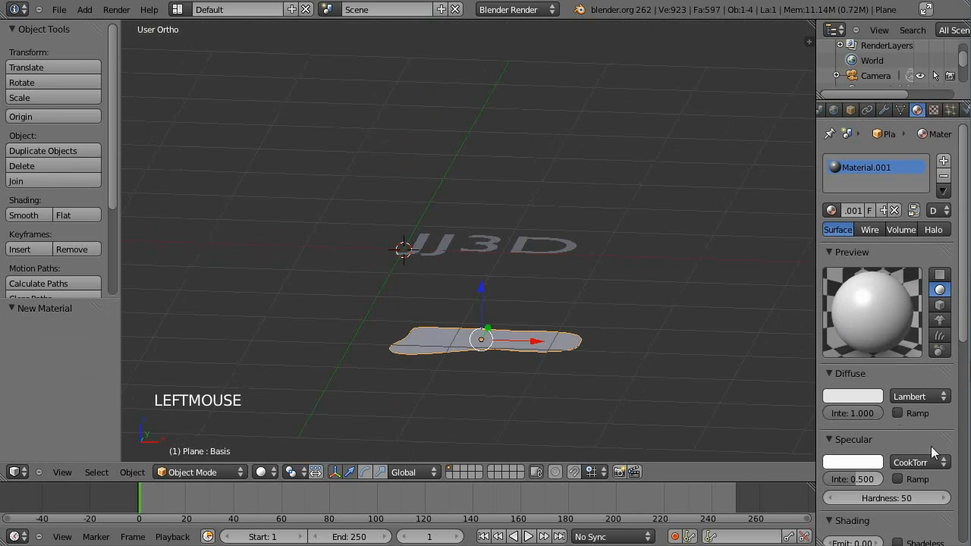
pyautogui.moveTo(868, 483); pyautogui.dragTo(825, 483)
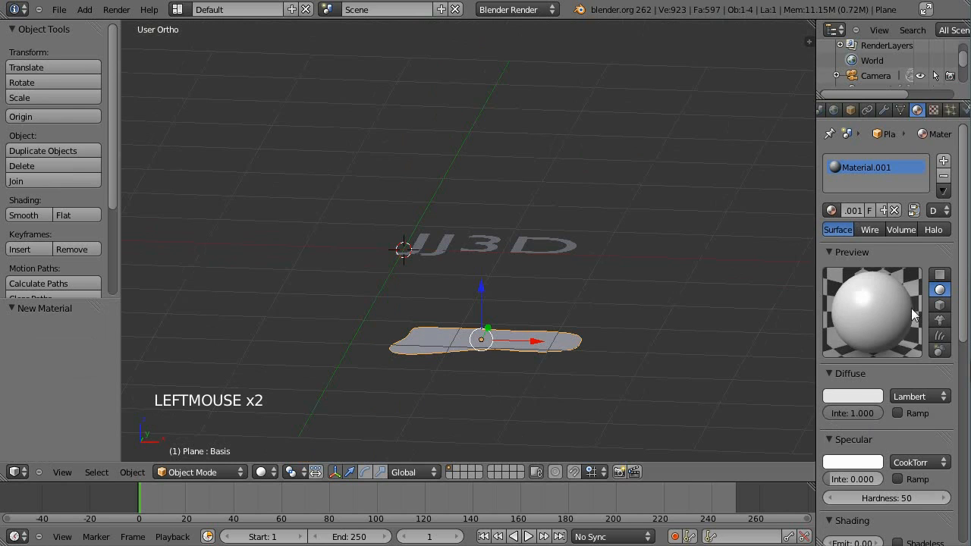
# - Change the plane material's diffuse color to cyan and enlarge the Outliner area to list all scene objects
pyautogui.click(856, 394)
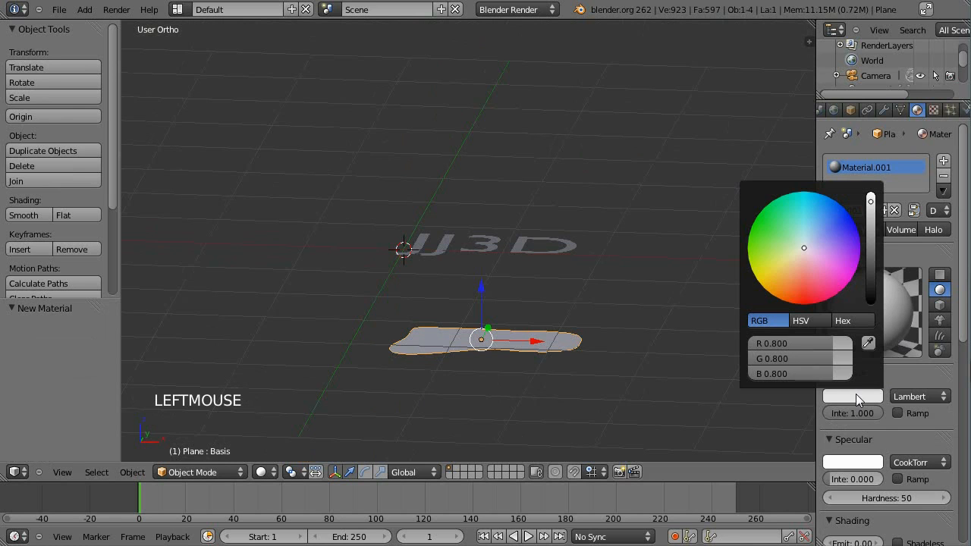
pyautogui.click(856, 394)
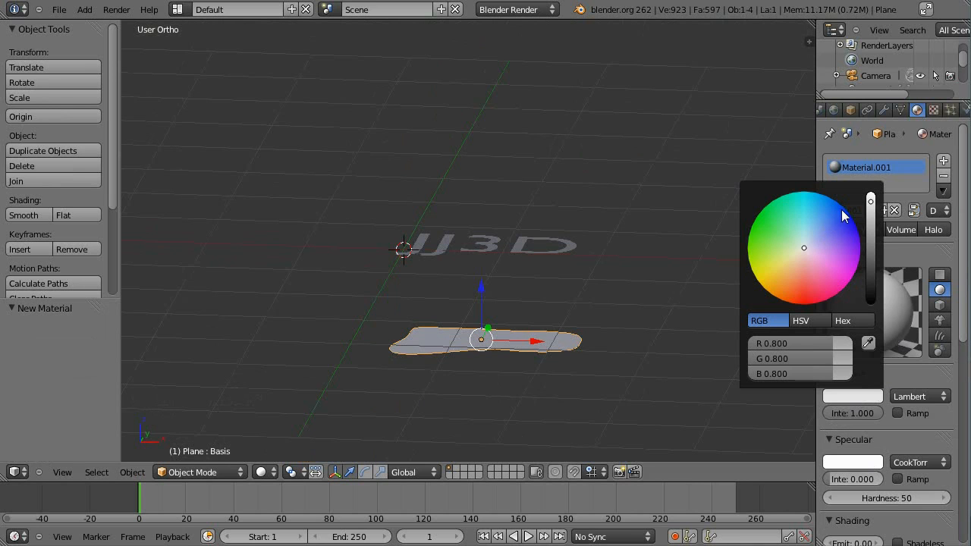
pyautogui.moveTo(800, 242)
pyautogui.mouseDown()
pyautogui.moveTo(842, 189)
pyautogui.moveTo(813, 78)
pyautogui.mouseUp()
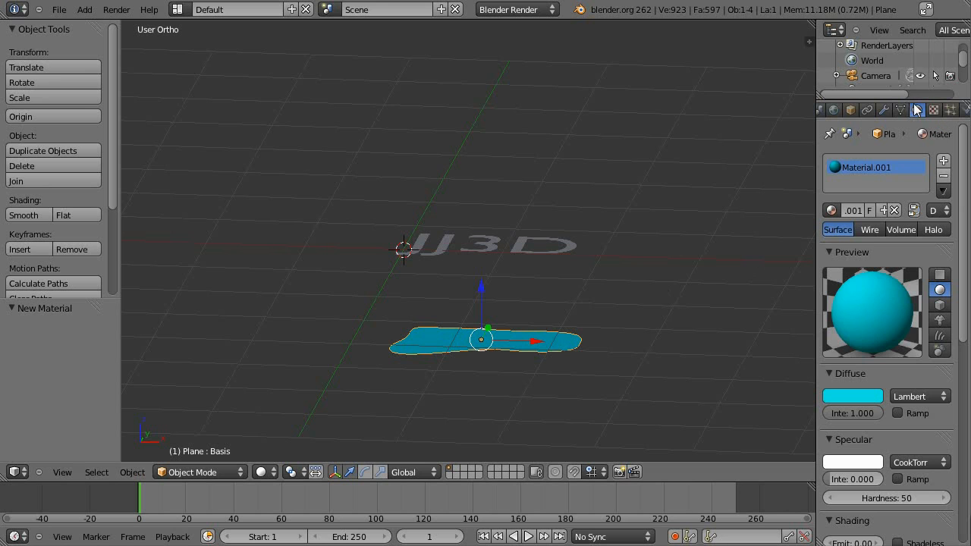
pyautogui.moveTo(910, 100); pyautogui.dragTo(936, 237)
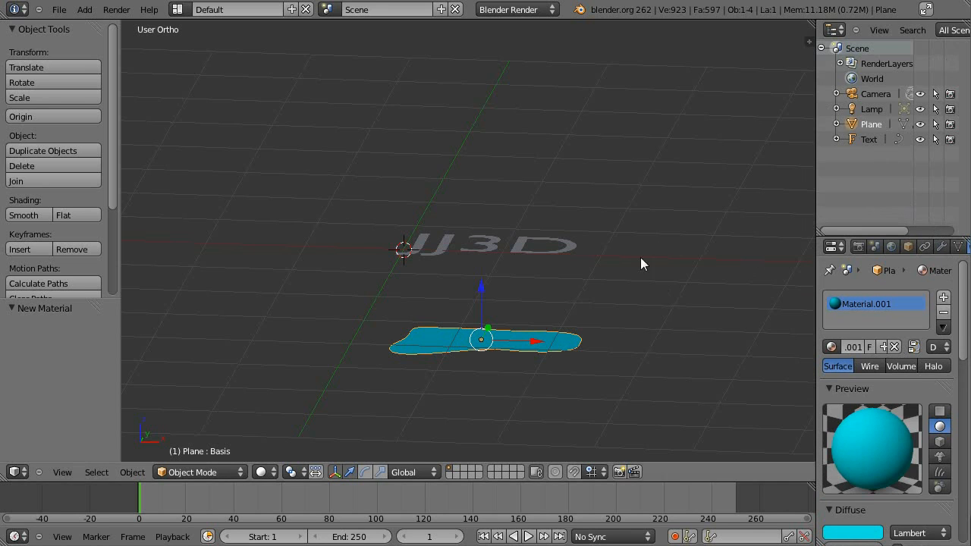
# - Insert a keyframe for the plane's Key 1 shape key at value 0.000 on frame 1
pyautogui.moveTo(642, 263); pyautogui.dragTo(582, 255, button='middle')
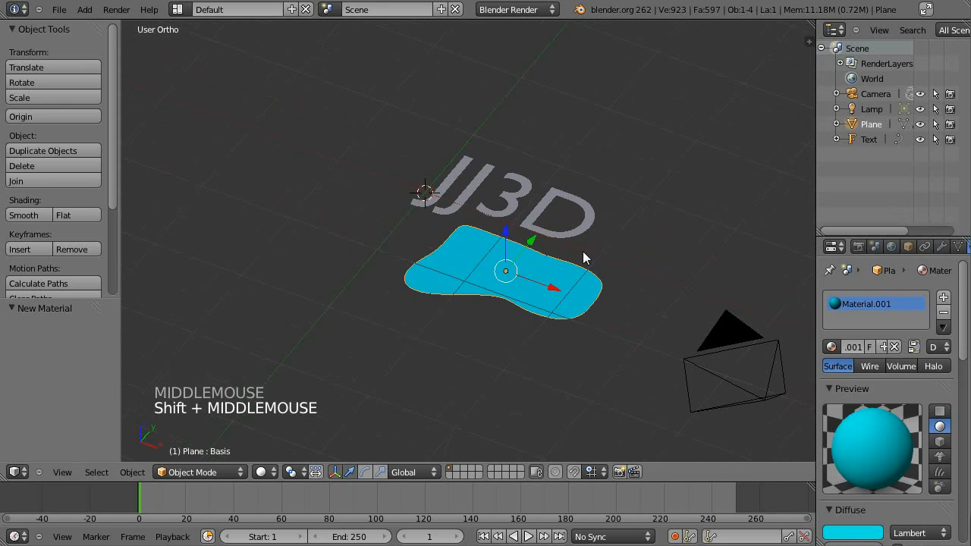
pyautogui.scroll(3, 566, 212)
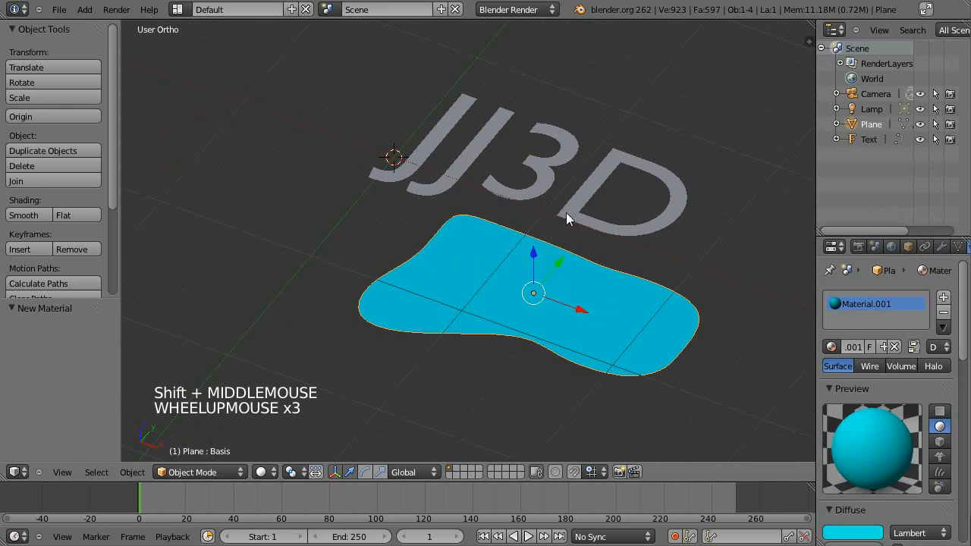
pyautogui.rightClick(649, 313)
pyautogui.click(958, 247)
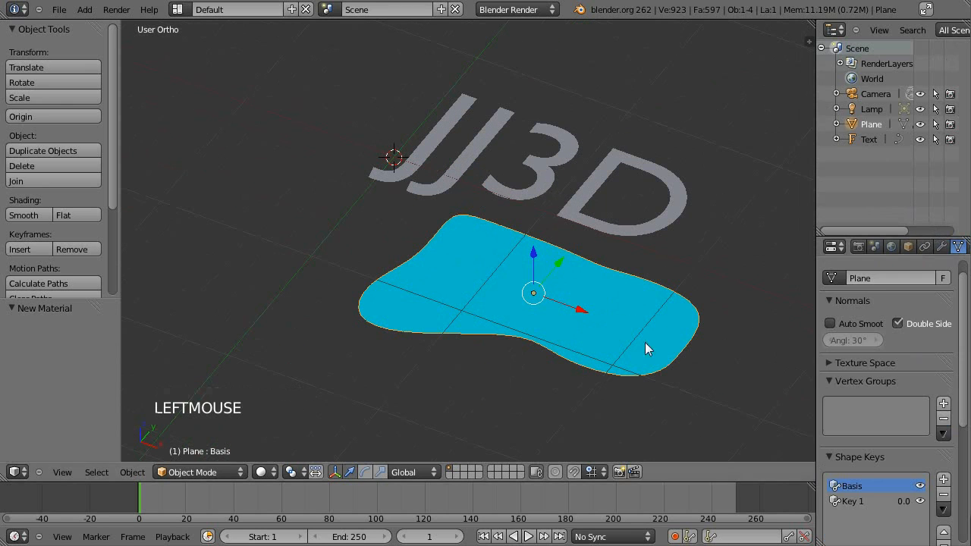
pyautogui.scroll(-3, 887, 420)
pyautogui.click(878, 410)
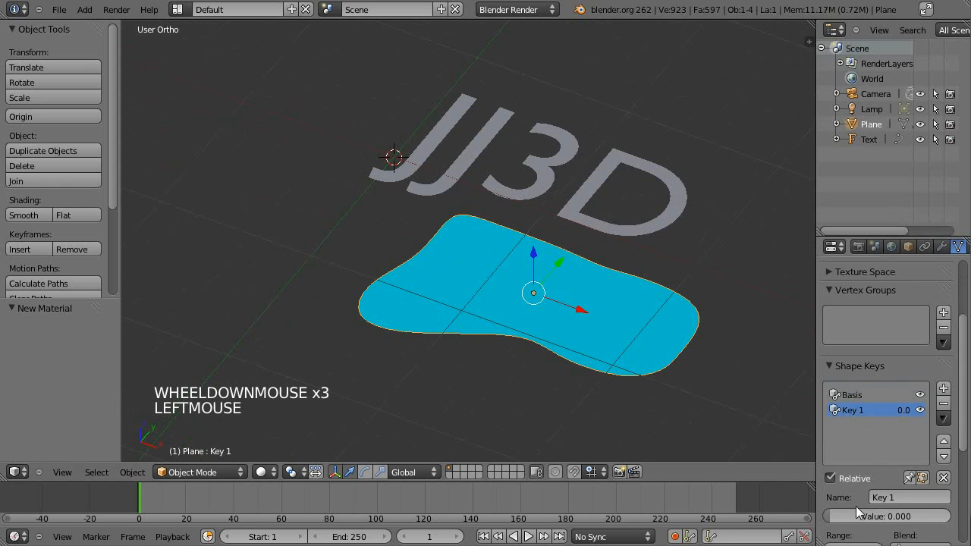
pyautogui.rightClick(884, 517)
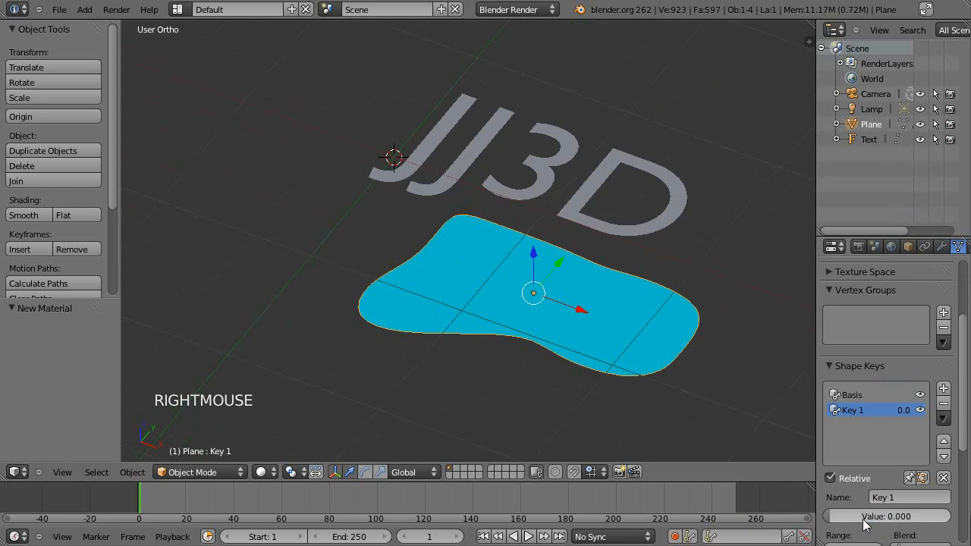
pyautogui.rightClick(869, 519)
pyautogui.click(863, 392)
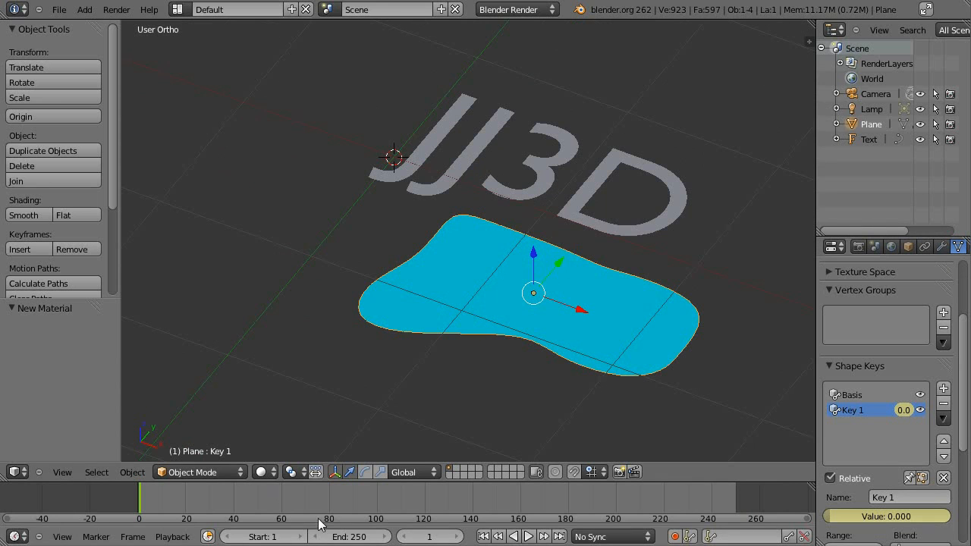
# - Keyframe Key 1 at value 1.000 on frame 101, and scrub through the animation back to frame 0
pyautogui.press('Up')
pyautogui.press('Up')
pyautogui.press('Up')
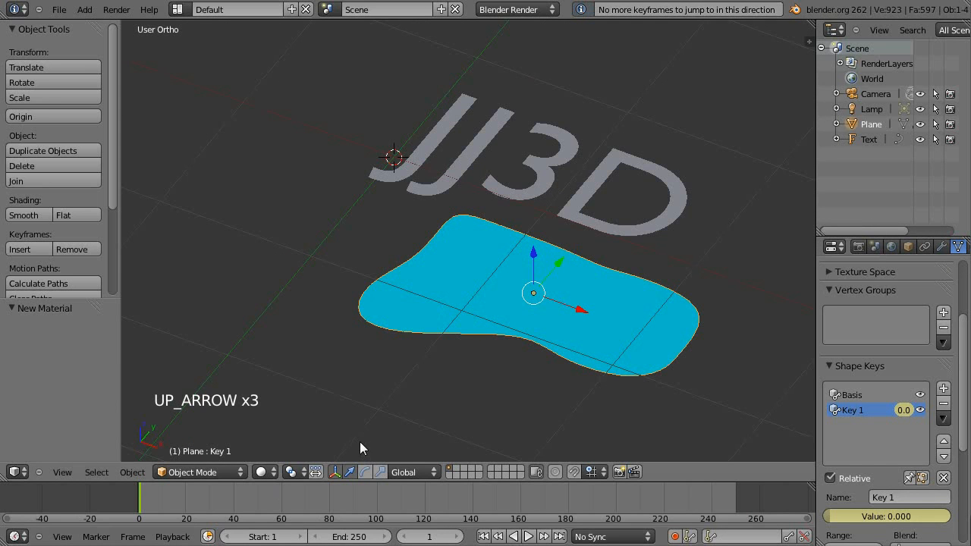
pyautogui.hotkey('shift', 'Up')
pyautogui.hotkey('shift', 'Up')
pyautogui.hotkey('shift', 'Up')
pyautogui.hotkey('shift', 'Up')
pyautogui.hotkey('shift', 'Up')
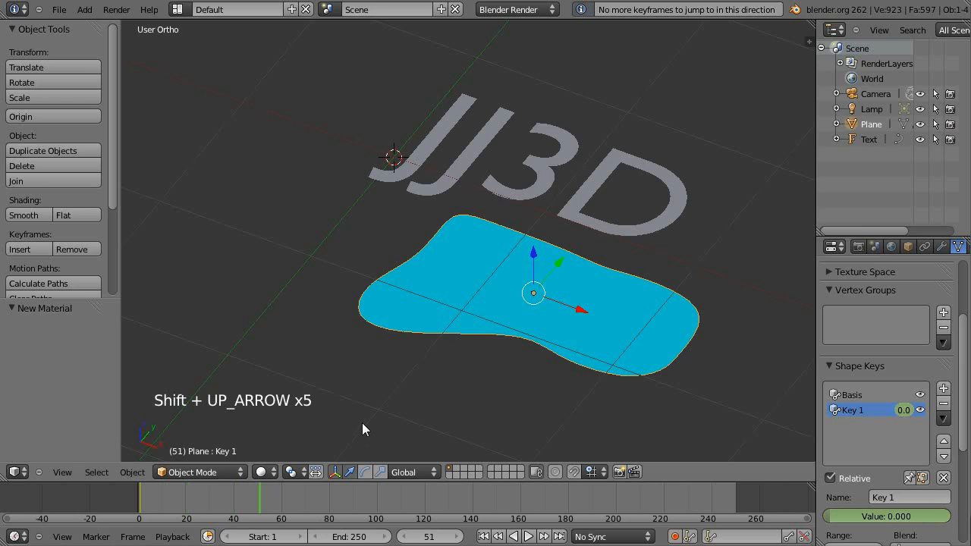
pyautogui.hotkey('shift', 'Up')
pyautogui.hotkey('shift', 'Up')
pyautogui.hotkey('shift', 'Up')
pyautogui.hotkey('shift', 'Up')
pyautogui.hotkey('shift', 'Up')
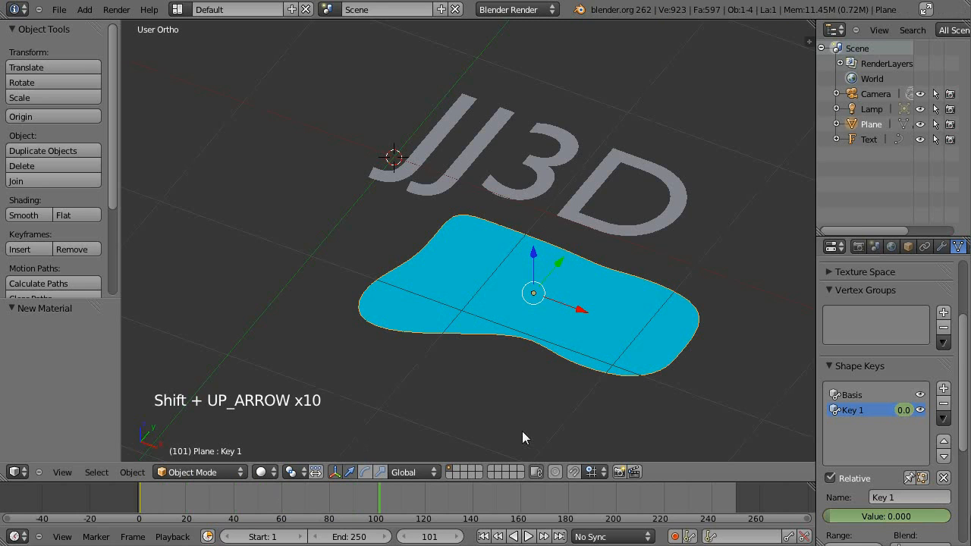
pyautogui.moveTo(841, 516); pyautogui.dragTo(962, 522)
pyautogui.rightClick(830, 522)
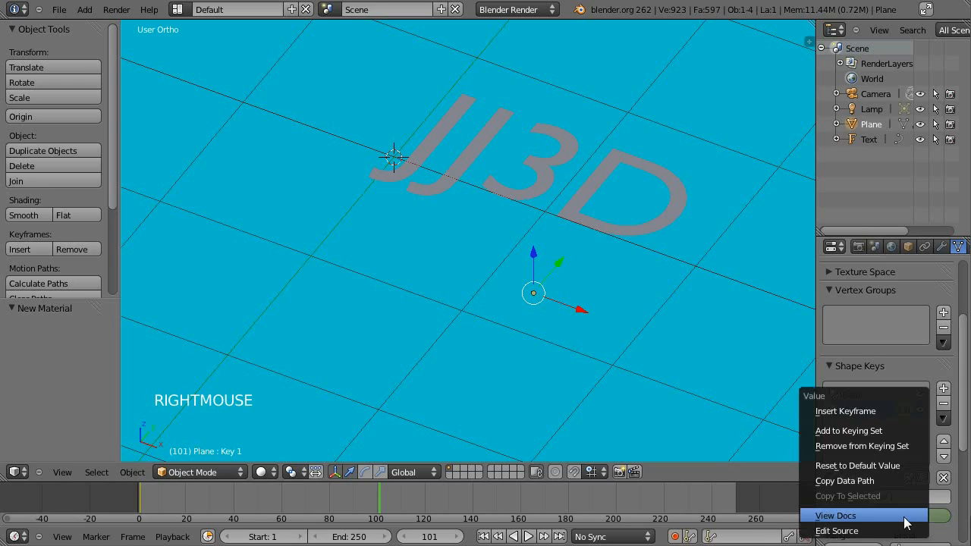
pyautogui.click(864, 411)
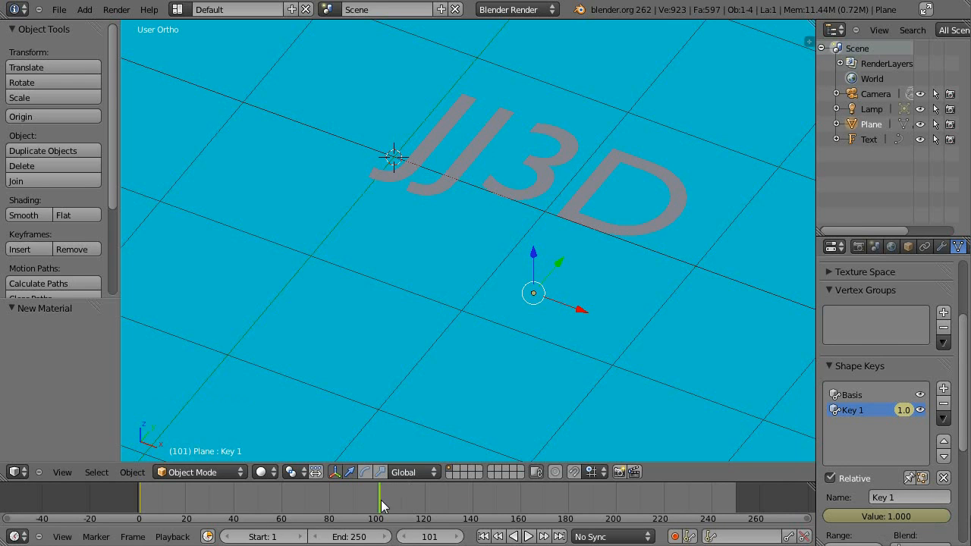
pyautogui.moveTo(151, 489)
pyautogui.mouseDown()
pyautogui.moveTo(277, 489)
pyautogui.moveTo(108, 478)
pyautogui.moveTo(327, 499)
pyautogui.moveTo(164, 493)
pyautogui.moveTo(270, 514)
pyautogui.moveTo(138, 501)
pyautogui.mouseUp()
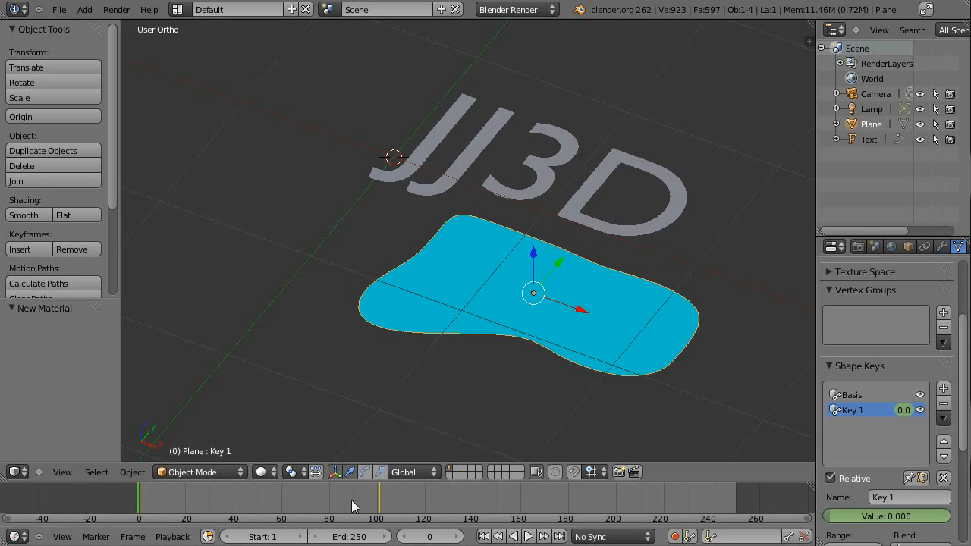
pyautogui.moveTo(351, 499); pyautogui.dragTo(139, 499)
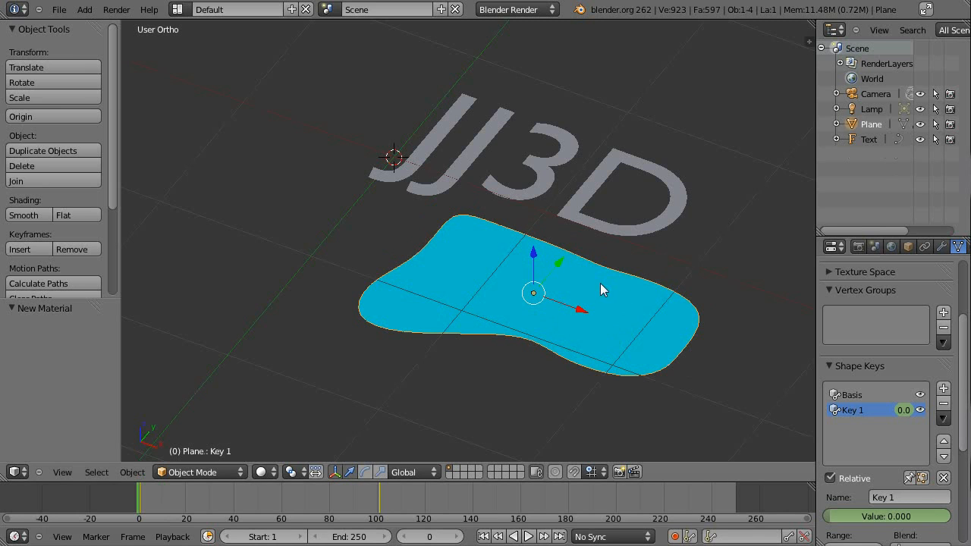
# - Duplicate the animated plane in place 26 times and preview the copies' expansion on the timeline, returning to frame 0
pyautogui.hotkey('shift', 'd')
pyautogui.rightClick(673, 243)
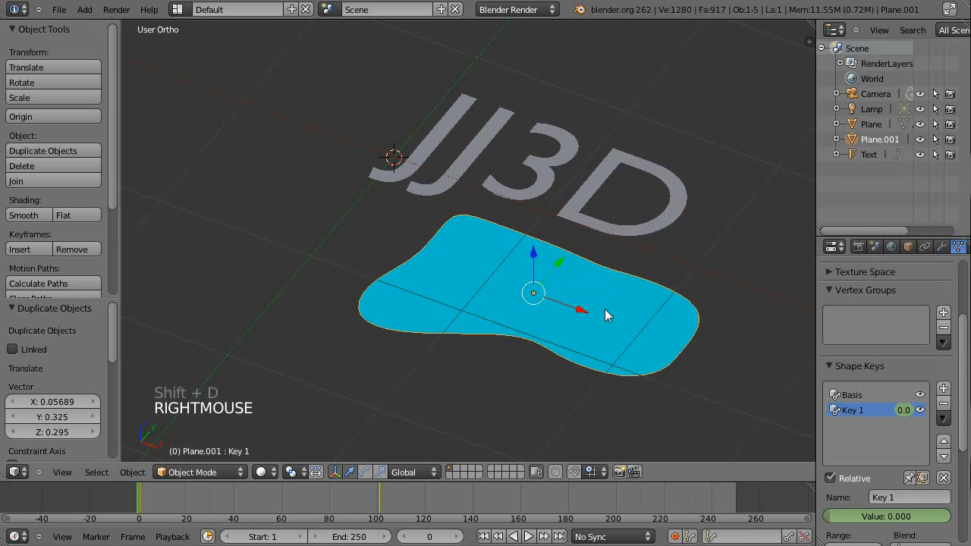
pyautogui.hotkey('shift', 'd')
pyautogui.rightClick(682, 311)
pyautogui.hotkey('shift', 'd')
pyautogui.rightClick(680, 296)
pyautogui.hotkey('shift', 'd')
pyautogui.rightClick(656, 267)
pyautogui.hotkey('shift', 'd')
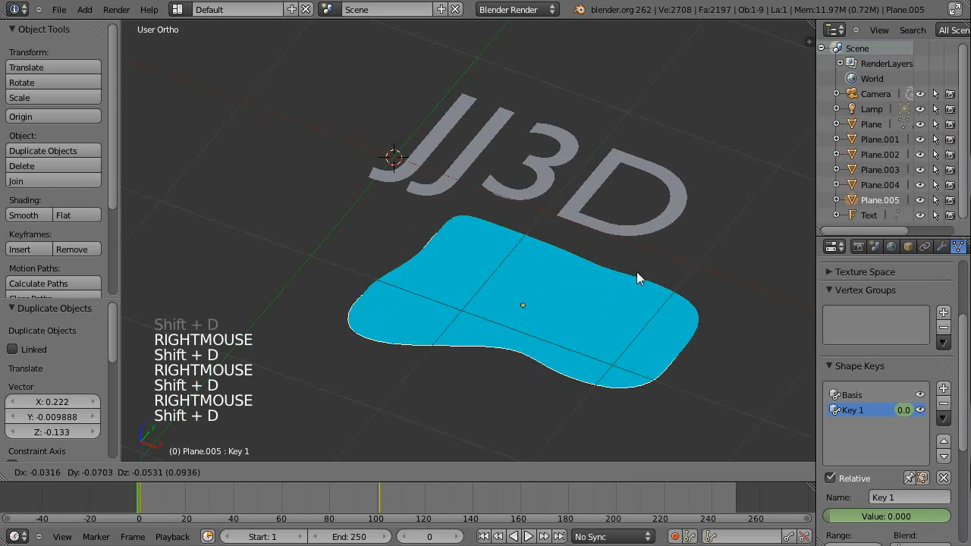
pyautogui.rightClick(637, 273)
pyautogui.hotkey('shift', 'd')
pyautogui.rightClick(607, 279)
pyautogui.hotkey('shift', 'd')
pyautogui.rightClick(541, 283)
pyautogui.hotkey('shift', 'd')
pyautogui.rightClick(562, 279)
pyautogui.hotkey('shift', 'd')
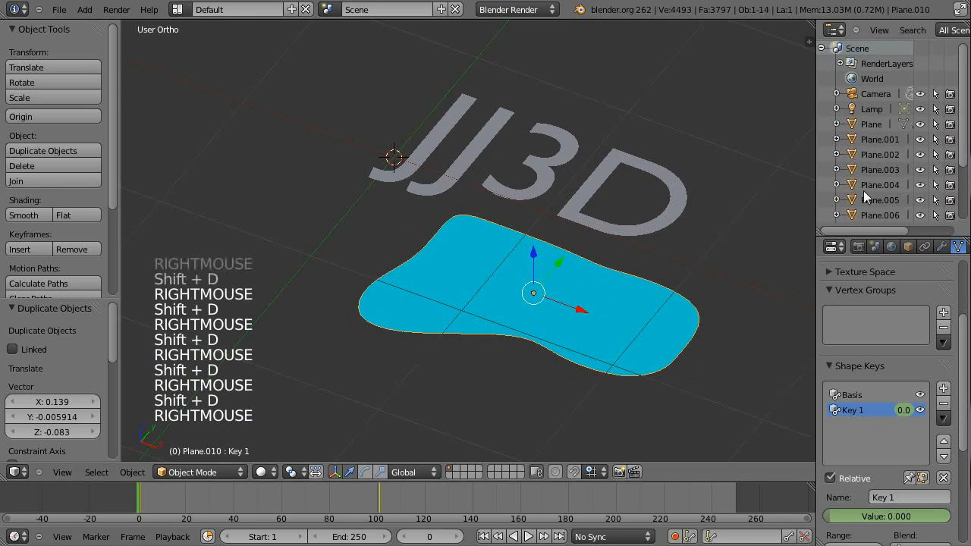
pyautogui.moveTo(964, 128); pyautogui.dragTo(961, 188)
pyautogui.hotkey('shift', 'd')
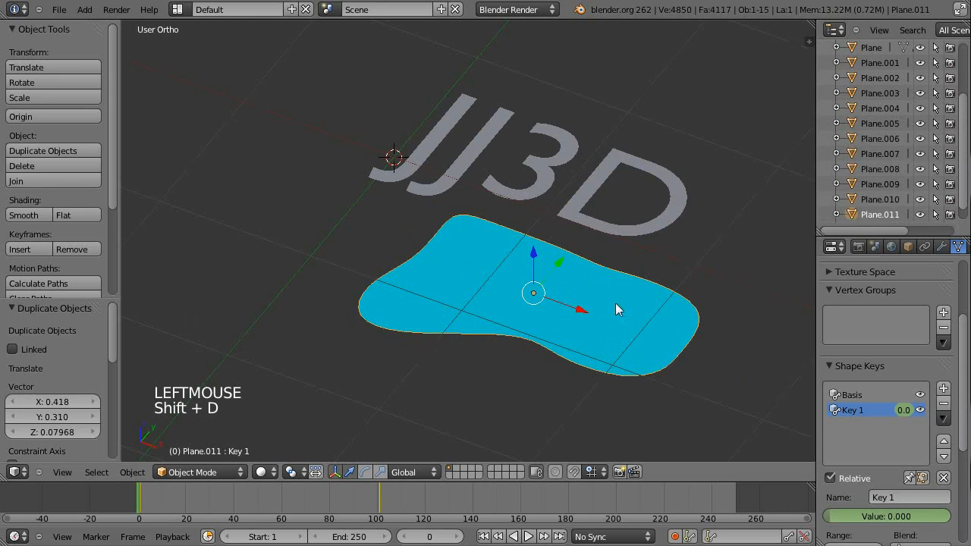
pyautogui.rightClick(577, 311)
pyautogui.hotkey('shift', 'd')
pyautogui.keyDown('shift'); pyautogui.rightClick(489, 317); pyautogui.keyUp('shift')
pyautogui.hotkey('shift', 'd')
pyautogui.rightClick(480, 322)
pyautogui.hotkey('shift', 'd')
pyautogui.rightClick(502, 326)
pyautogui.hotkey('shift', 'd')
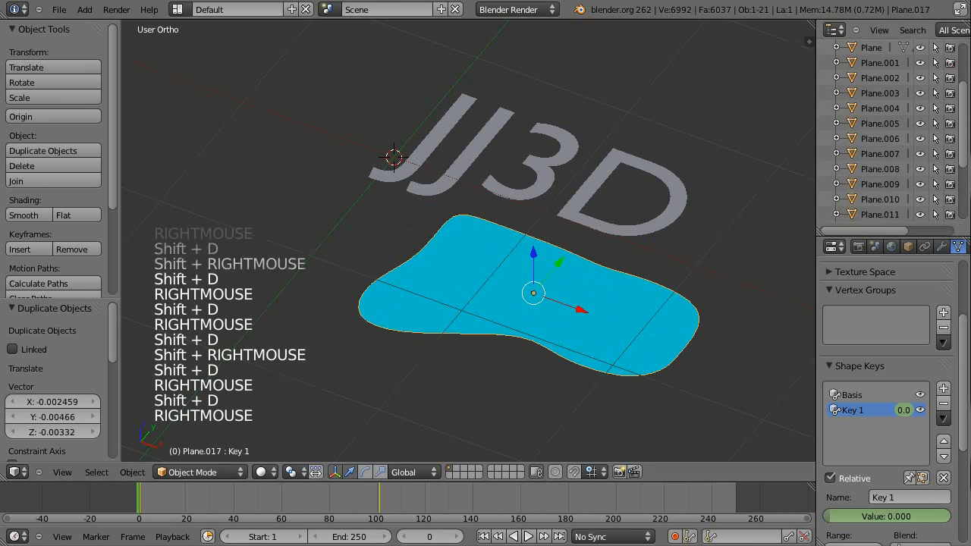
pyautogui.moveTo(964, 146); pyautogui.dragTo(962, 230)
pyautogui.hotkey('shift', 'd')
pyautogui.rightClick(508, 305)
pyautogui.hotkey('shift', 'd')
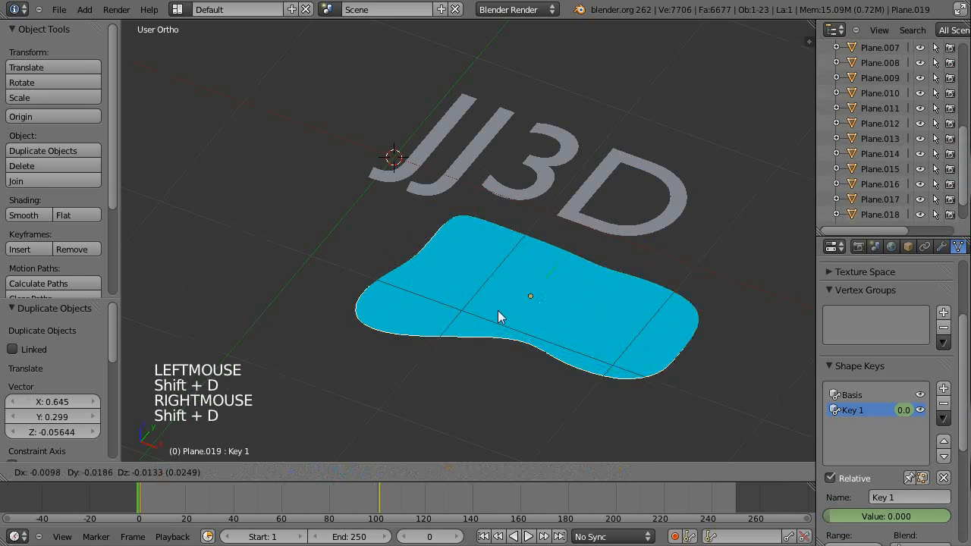
pyautogui.keyDown('shift'); pyautogui.rightClick(494, 312); pyautogui.keyUp('shift')
pyautogui.hotkey('shift', 'd')
pyautogui.rightClick(461, 333)
pyautogui.hotkey('shift', 'd')
pyautogui.keyDown('shift'); pyautogui.rightClick(448, 343); pyautogui.keyUp('shift')
pyautogui.hotkey('shift', 'd')
pyautogui.rightClick(431, 353)
pyautogui.hotkey('shift', 'd')
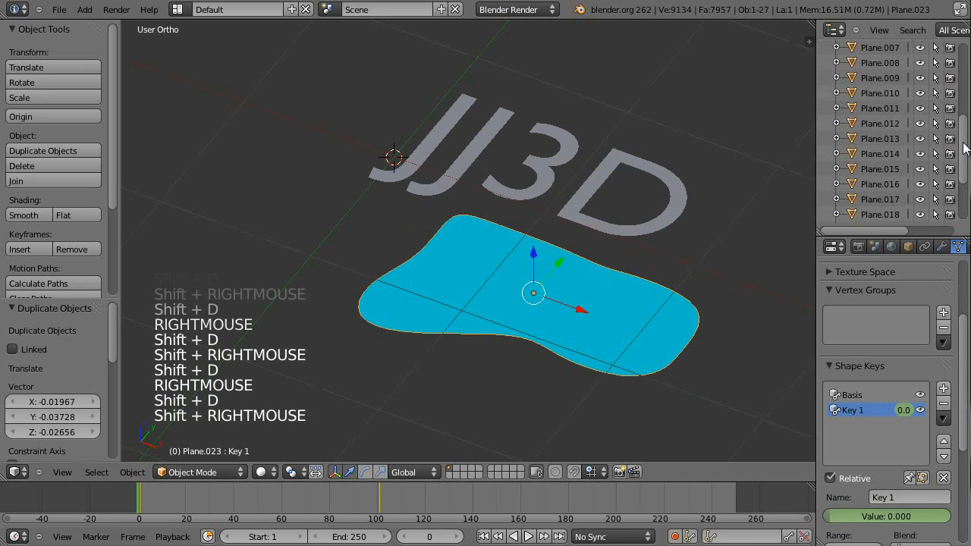
pyautogui.moveTo(964, 148); pyautogui.dragTo(966, 78)
pyautogui.hotkey('shift', 'd')
pyautogui.keyDown('shift'); pyautogui.rightClick(867, 168); pyautogui.keyUp('shift')
pyautogui.hotkey('shift', 'd')
pyautogui.keyDown('shift'); pyautogui.rightClick(867, 168); pyautogui.keyUp('shift')
pyautogui.hotkey('shift', 'd')
pyautogui.keyDown('shift'); pyautogui.rightClick(867, 168); pyautogui.keyUp('shift')
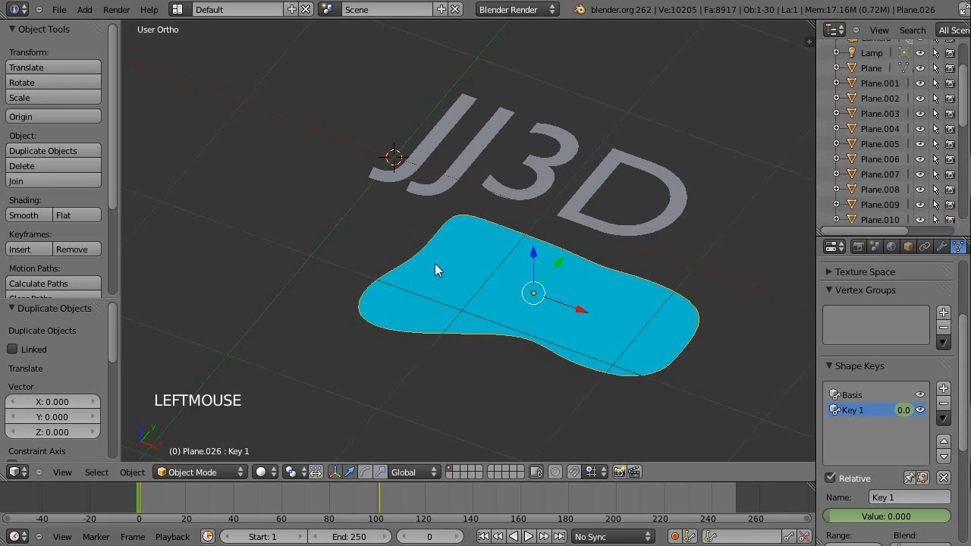
pyautogui.click(336, 500)
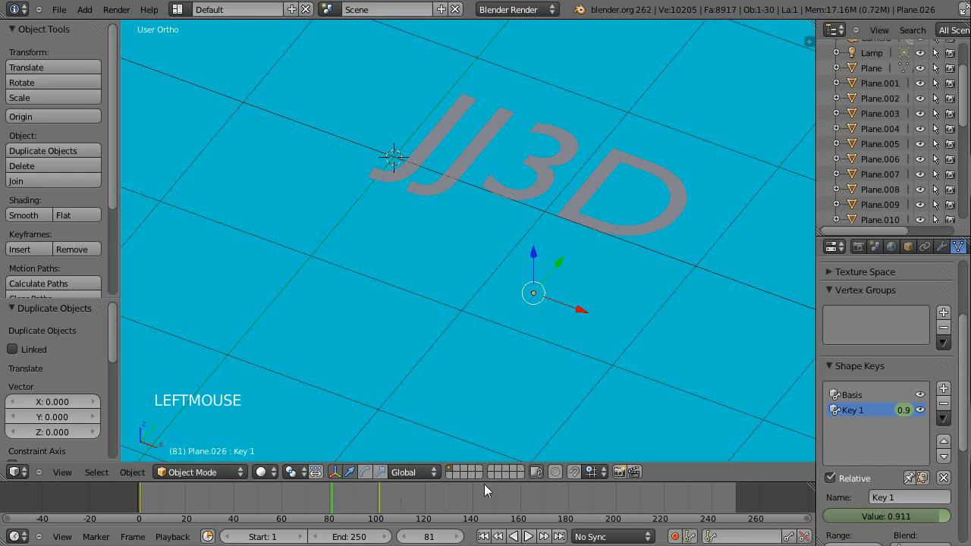
pyautogui.click(105, 516)
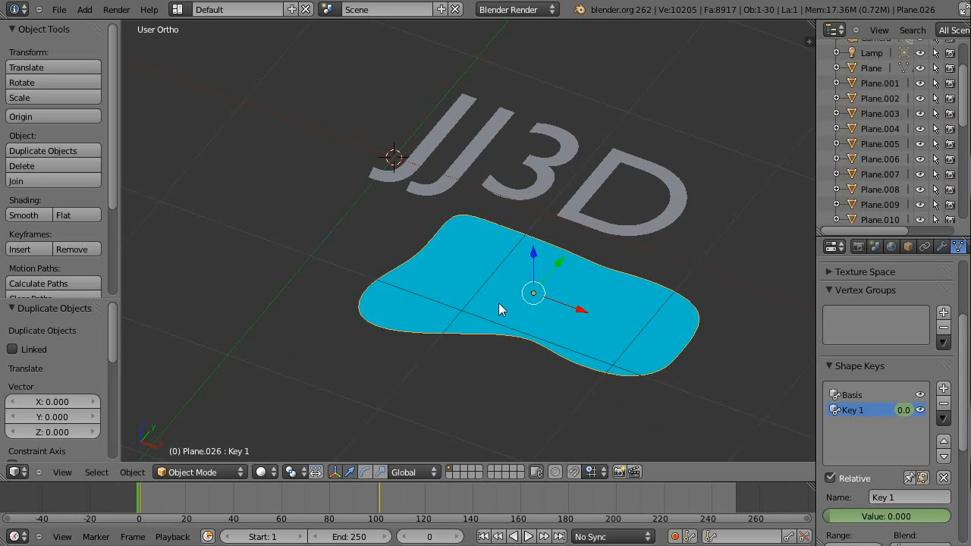
# - Select the first duplicate, Plane.001, and make its shared cyan material a separate copy
pyautogui.moveTo(964, 96); pyautogui.dragTo(964, 85)
pyautogui.click(879, 99)
pyautogui.click(879, 111)
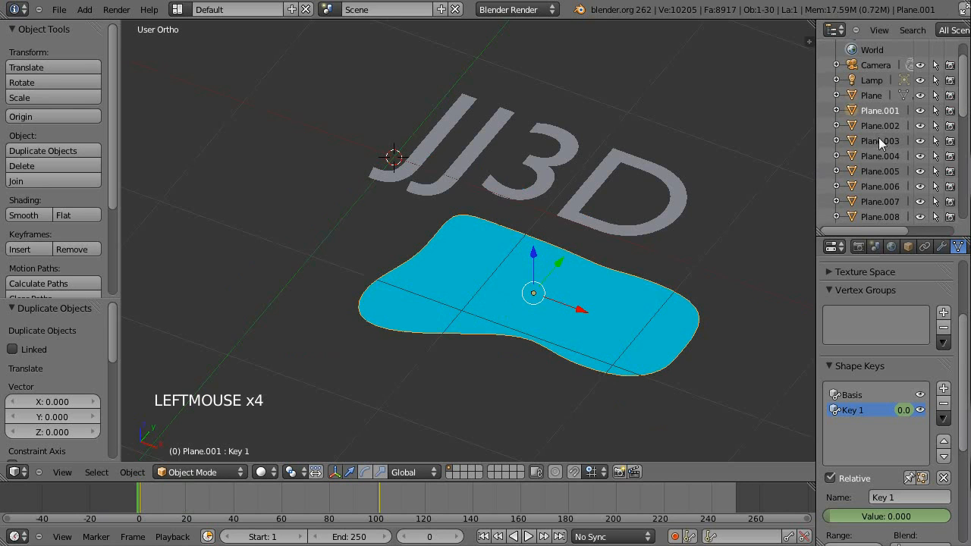
pyautogui.click(892, 248)
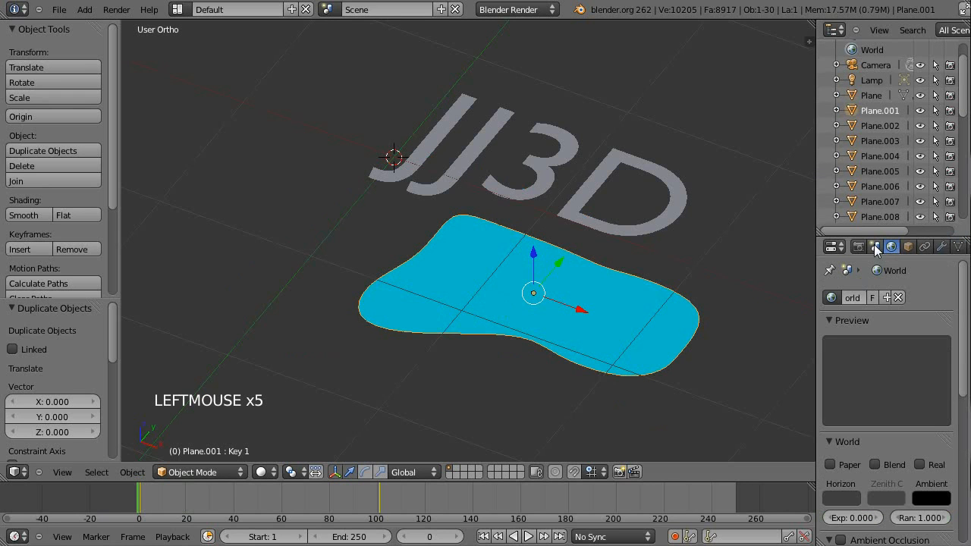
pyautogui.moveTo(907, 245); pyautogui.dragTo(838, 245, button='middle')
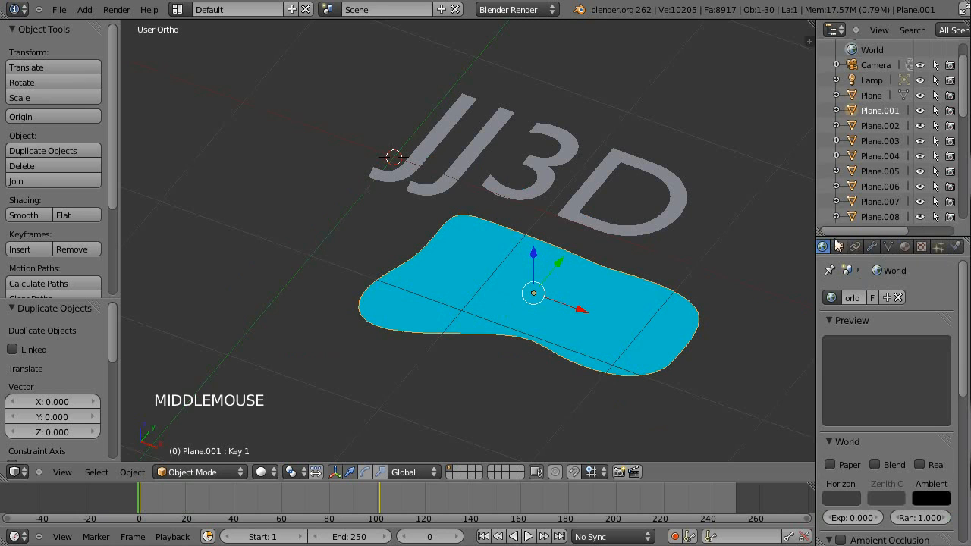
pyautogui.click(903, 248)
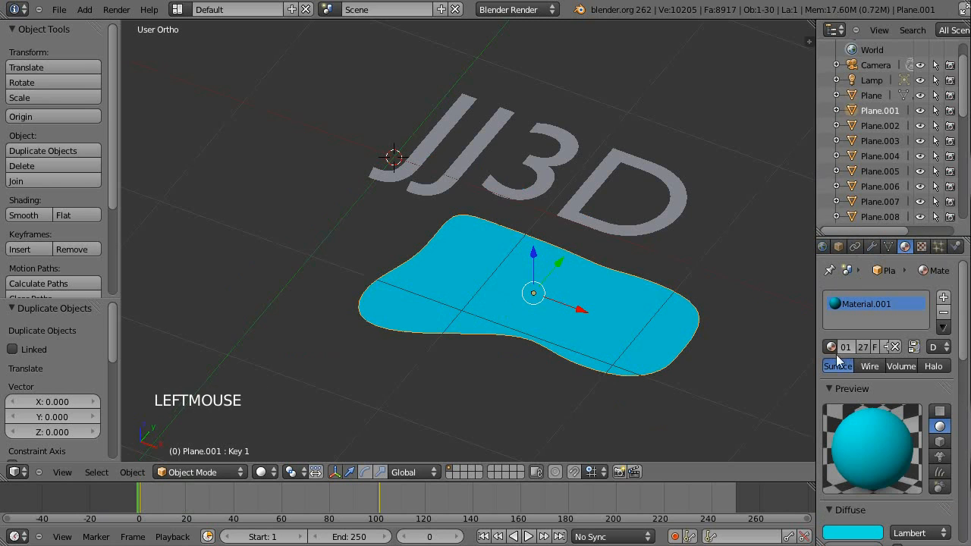
pyautogui.click(886, 347)
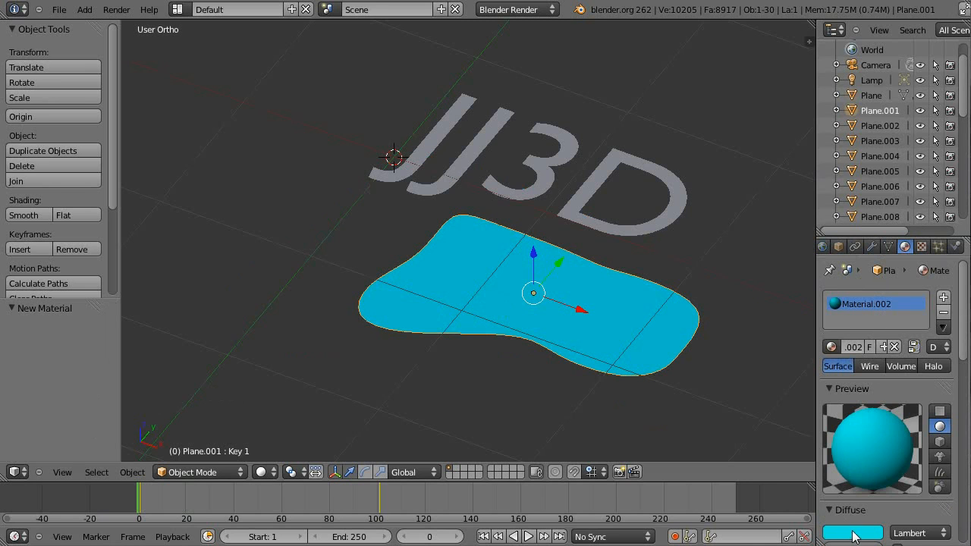
# - Set the diffuse color of Plane.001's material to blue, with RGB 0.000, 0.113, 0.800
pyautogui.scroll(-3, 865, 516)
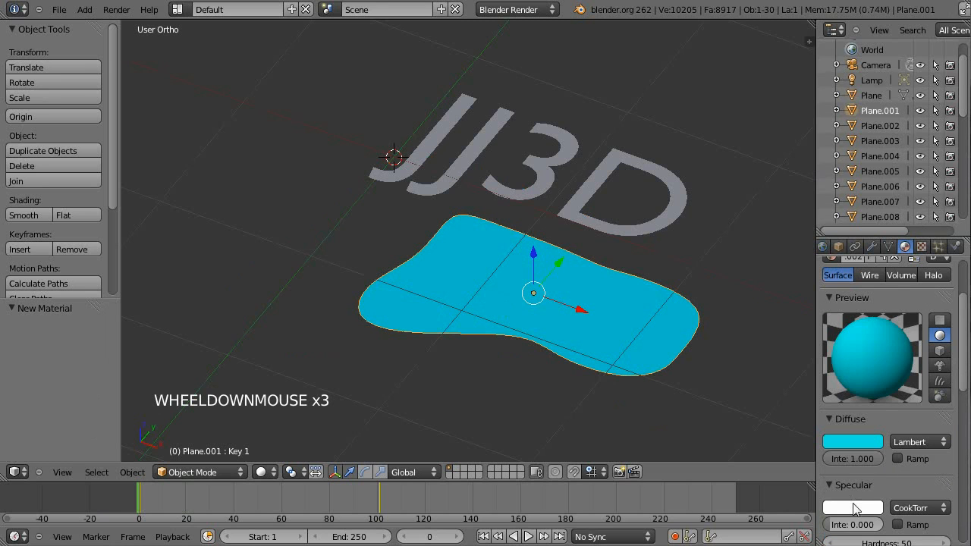
pyautogui.scroll(2, 865, 516)
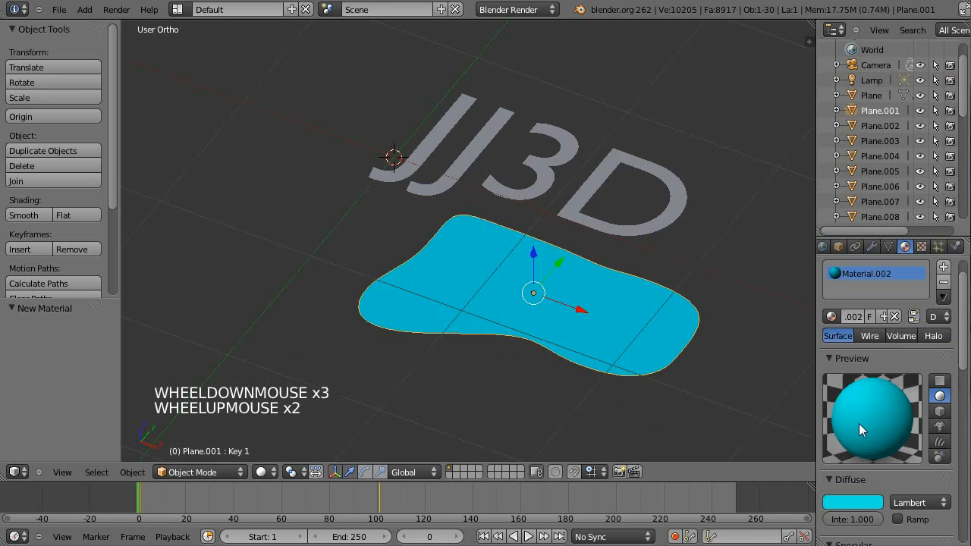
pyautogui.click(878, 508)
pyautogui.moveTo(807, 311)
pyautogui.mouseDown()
pyautogui.moveTo(895, 317)
pyautogui.moveTo(884, 298)
pyautogui.mouseUp()
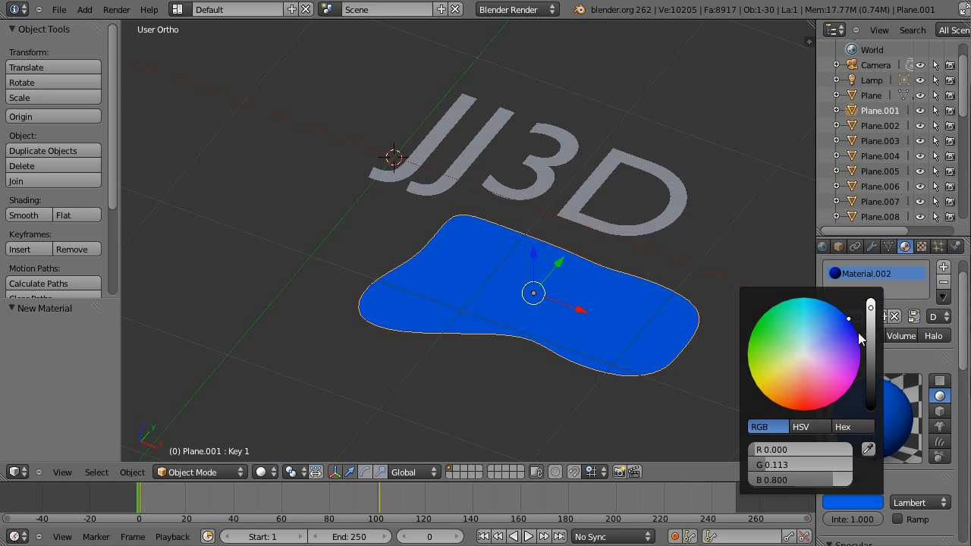
# - Make Plane.002's shared material a separate copy and set its diffuse color to purple
pyautogui.moveTo(836, 323)
pyautogui.mouseDown()
pyautogui.moveTo(826, 307)
pyautogui.moveTo(851, 321)
pyautogui.moveTo(958, 334)
pyautogui.moveTo(827, 424)
pyautogui.moveTo(931, 250)
pyautogui.mouseUp()
pyautogui.click(880, 126)
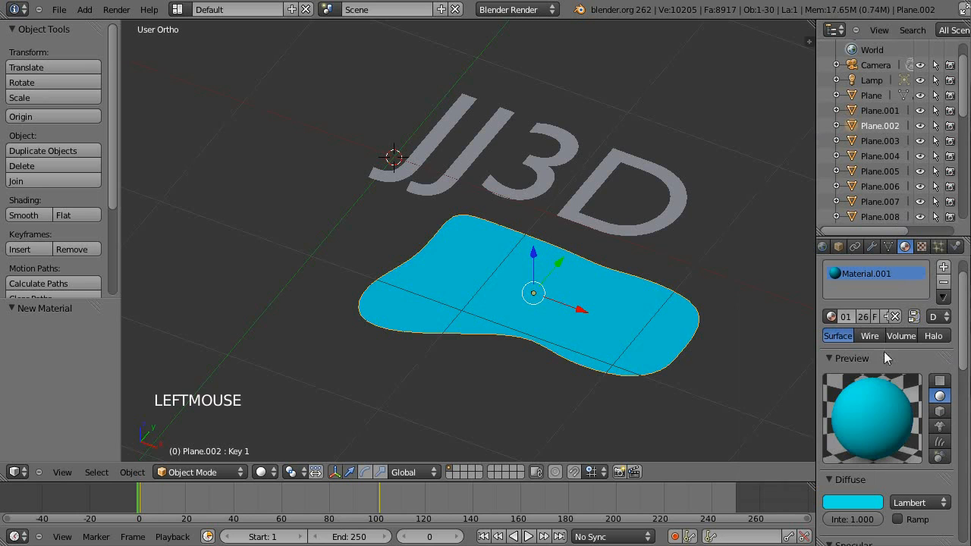
pyautogui.click(891, 315)
pyautogui.click(847, 507)
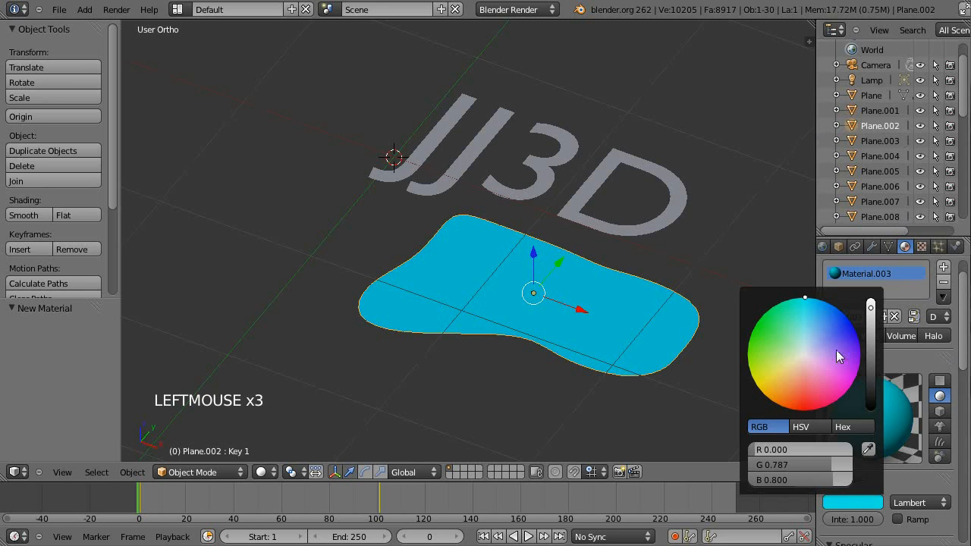
pyautogui.click(835, 349)
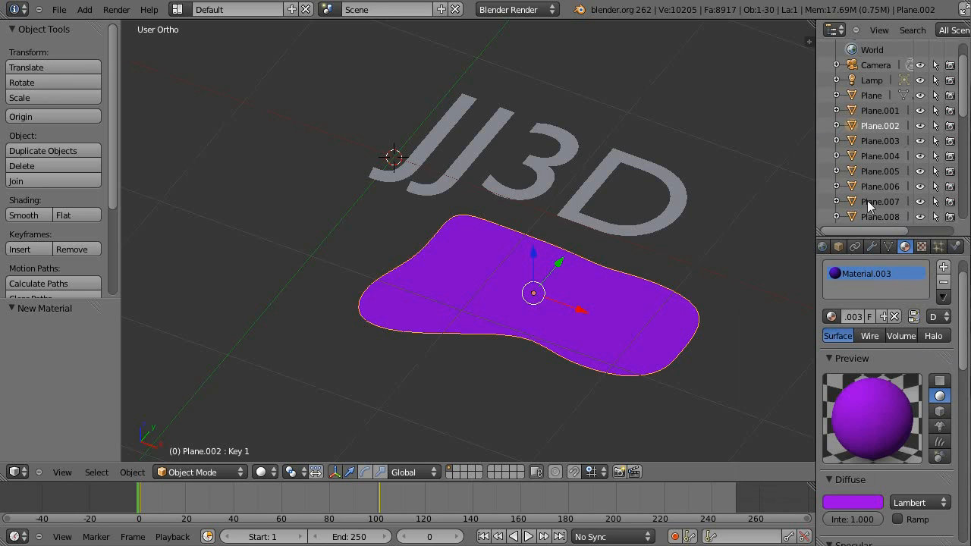
# - Give Plane.003 its own copy of the shared cyan material and set the diffuse color to magenta
pyautogui.click(868, 141)
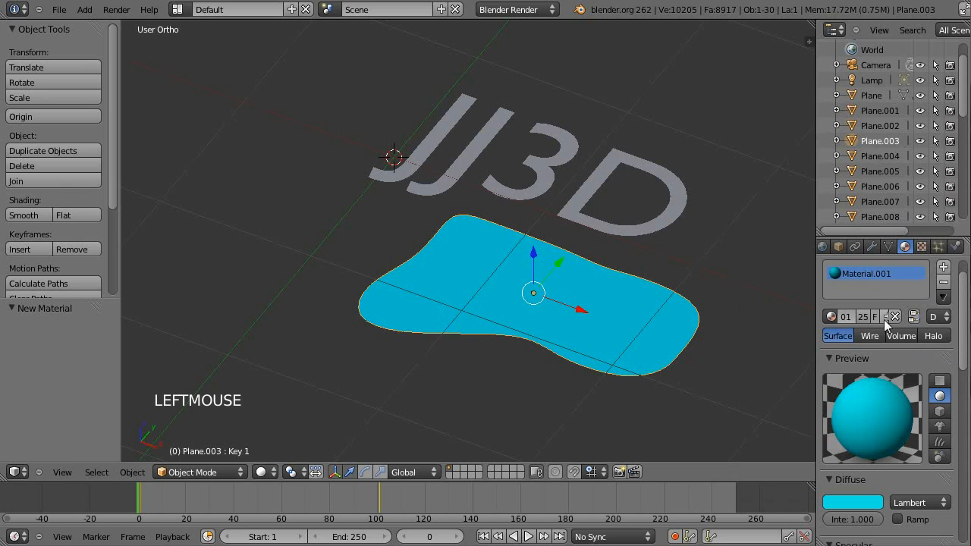
pyautogui.click(882, 379)
pyautogui.click(860, 503)
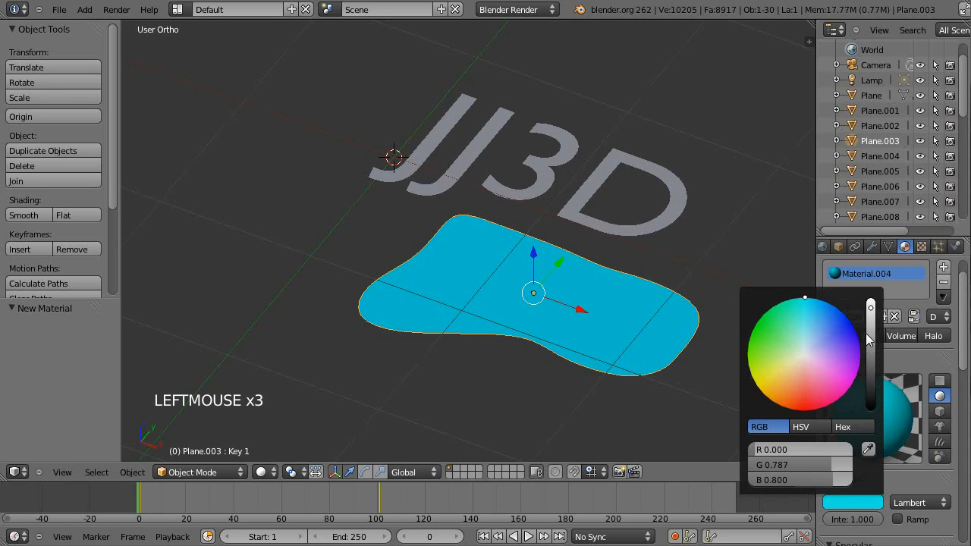
pyautogui.moveTo(813, 315); pyautogui.dragTo(883, 395)
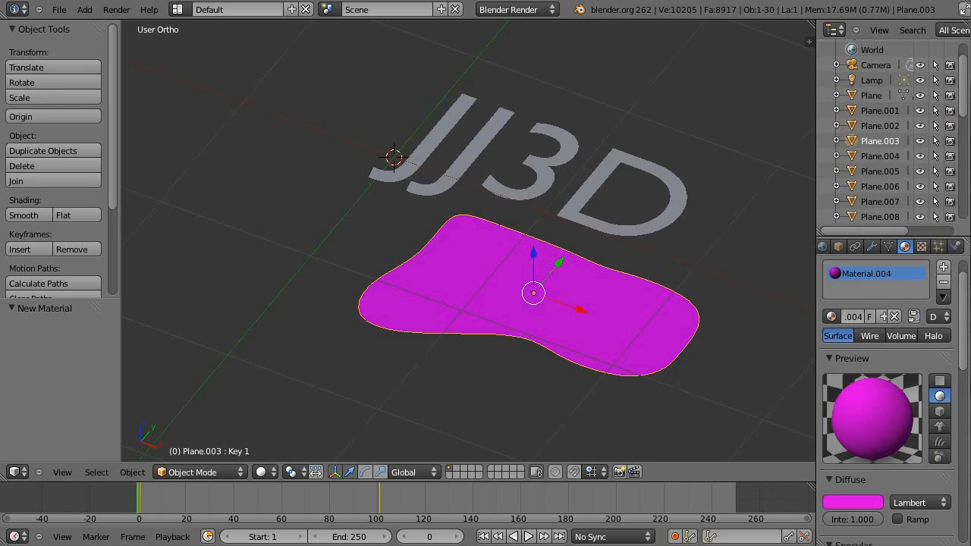
# - Give Plane.004 its own copy of the shared cyan material and set the diffuse color to red
pyautogui.click(881, 156)
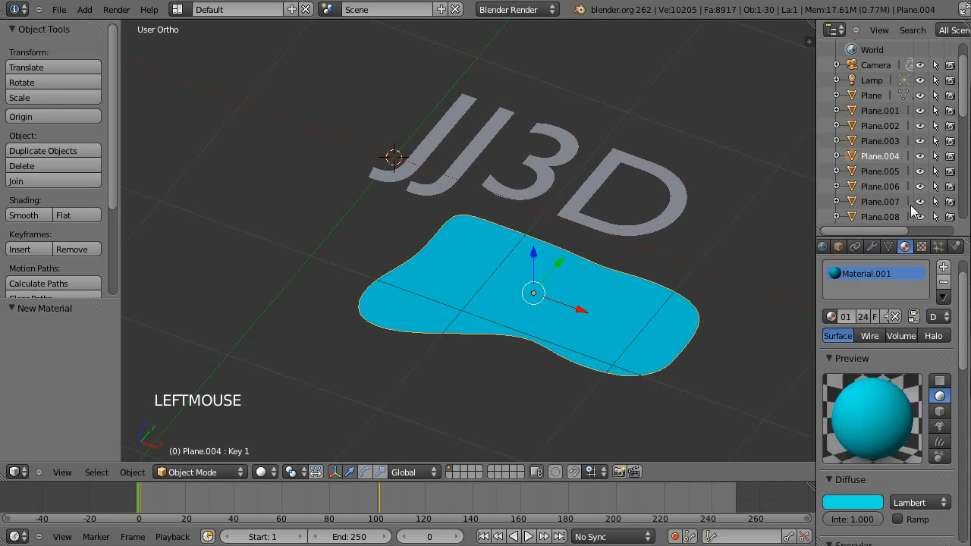
pyautogui.click(884, 317)
pyautogui.click(869, 504)
pyautogui.moveTo(820, 339); pyautogui.dragTo(807, 492)
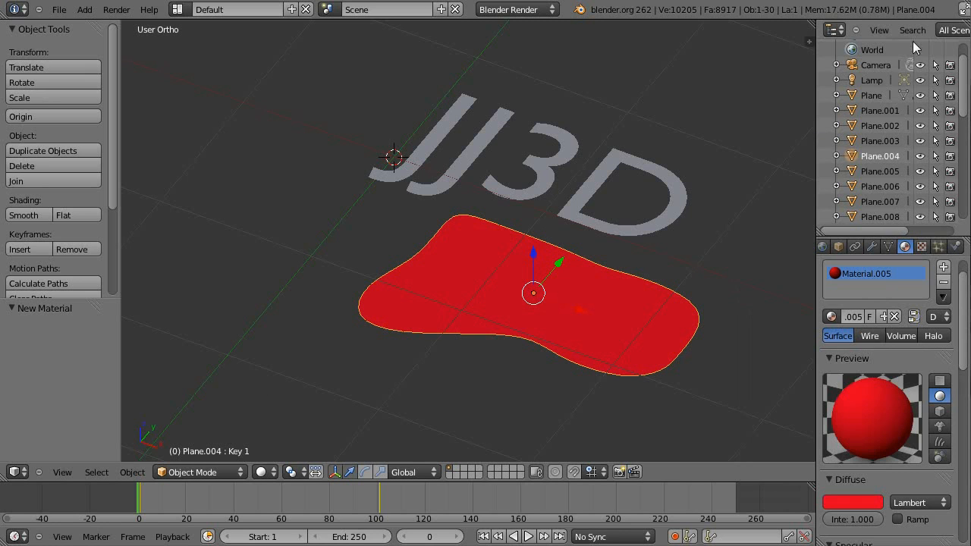
# - Make Plane.005's material a separate copy with an orange diffuse color, RGB 0.800, 0.295, 0.000
pyautogui.click(873, 170)
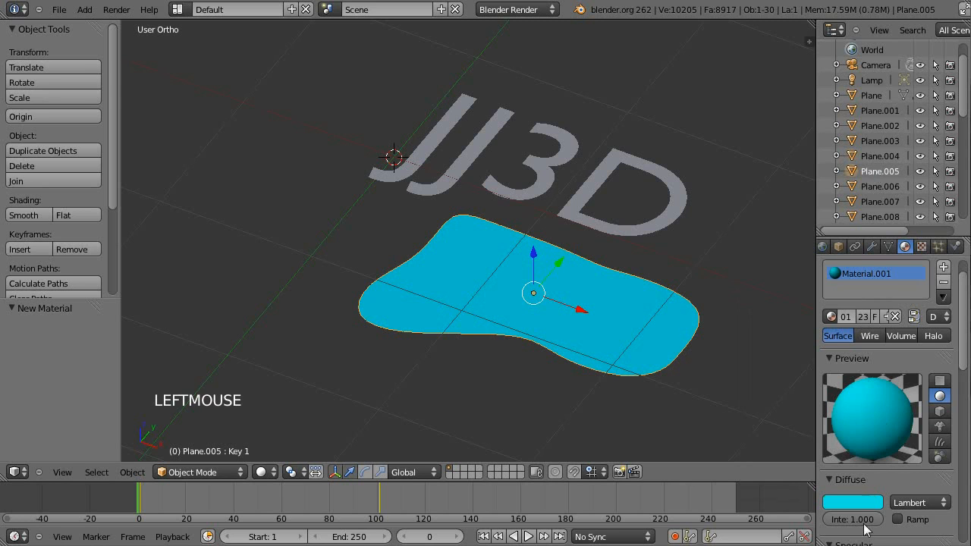
pyautogui.click(865, 316)
pyautogui.click(848, 502)
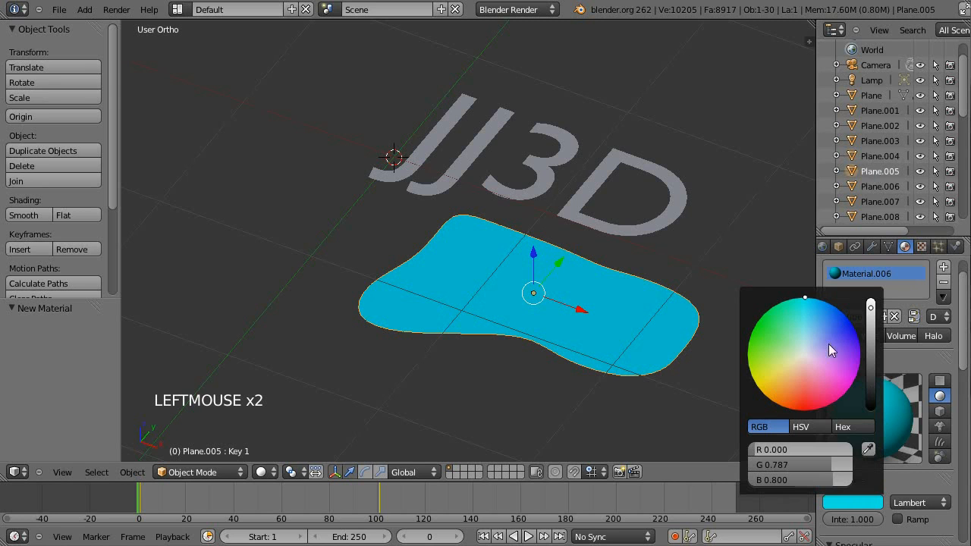
pyautogui.moveTo(809, 315); pyautogui.dragTo(759, 459)
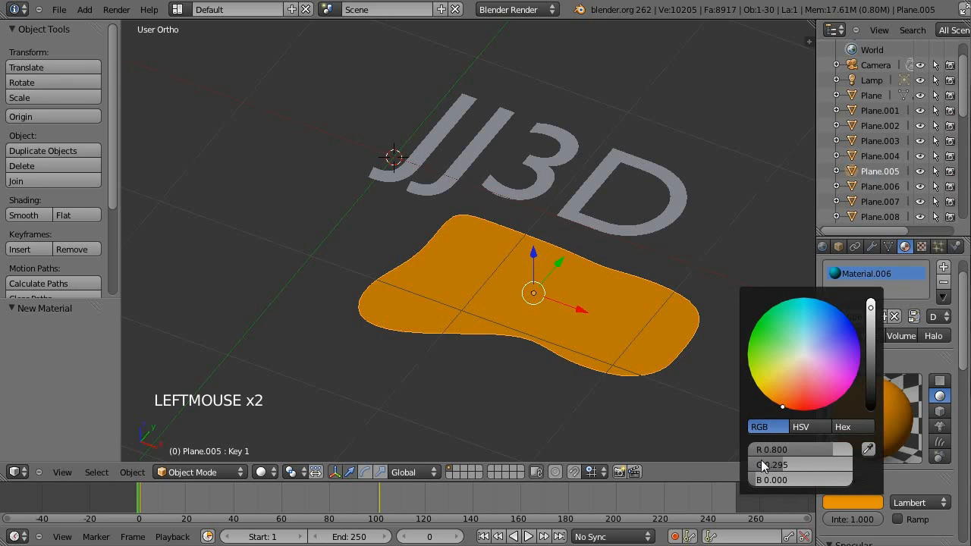
# - Make Plane.006's material a separate copy with a yellow diffuse color, RGB 0.772, 0.800, 0.000
pyautogui.click(891, 188)
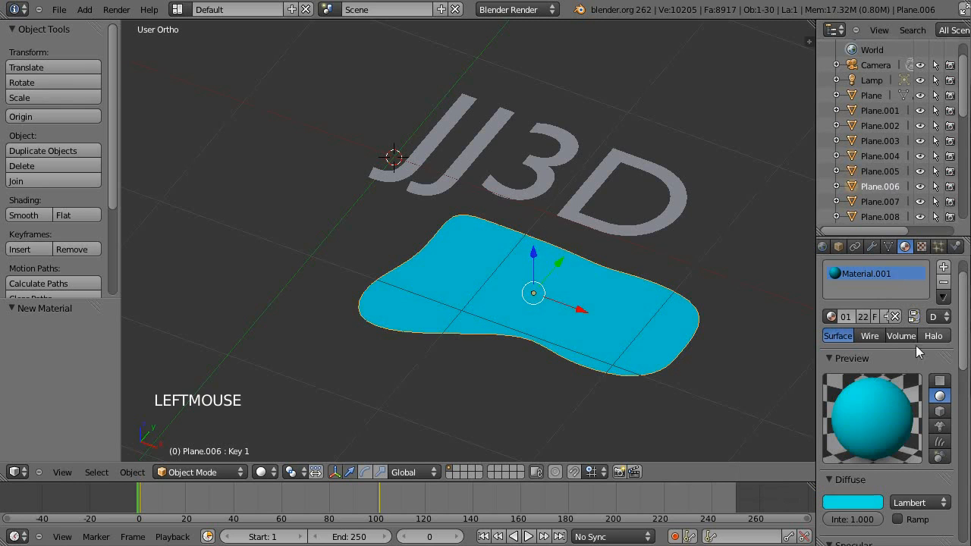
pyautogui.click(891, 316)
pyautogui.click(853, 501)
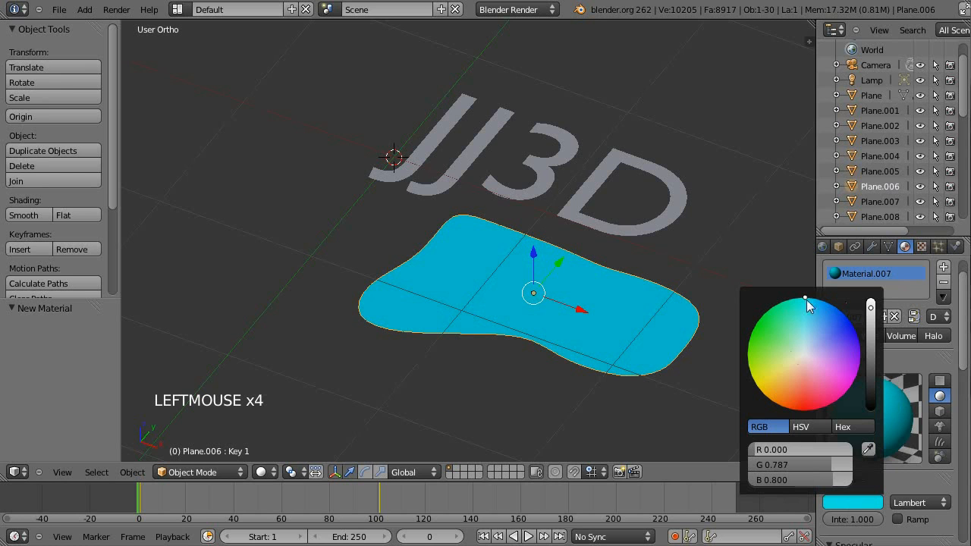
pyautogui.moveTo(860, 355); pyautogui.dragTo(699, 409)
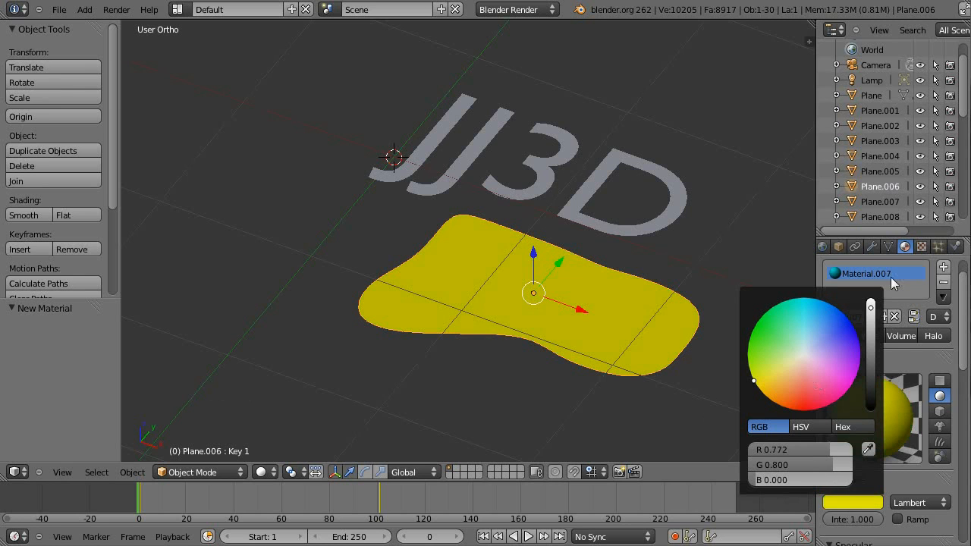
# - Give Plane.007 its own copy of the shared cyan material and set the diffuse color to green
pyautogui.click(876, 202)
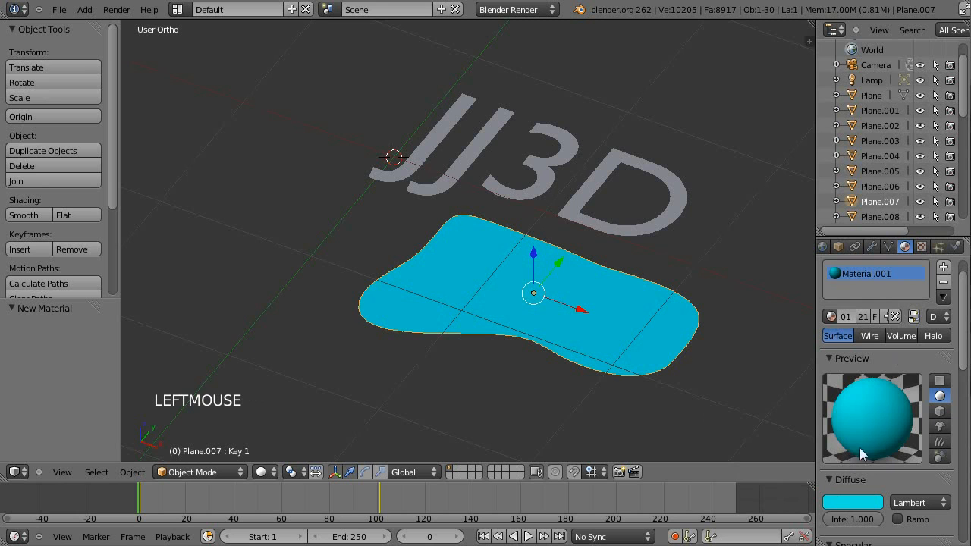
pyautogui.click(888, 316)
pyautogui.click(859, 503)
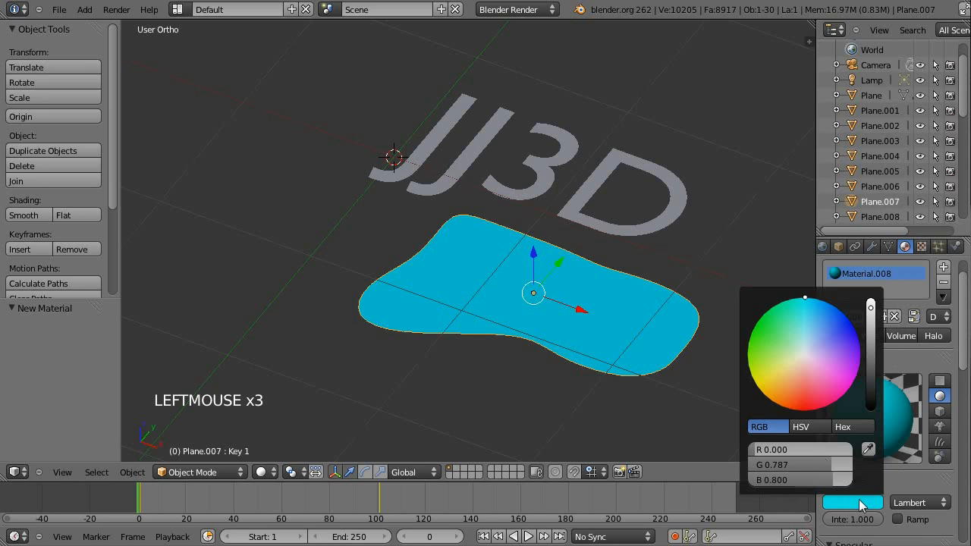
pyautogui.moveTo(766, 387)
pyautogui.mouseDown()
pyautogui.moveTo(749, 314)
pyautogui.moveTo(726, 333)
pyautogui.mouseUp()
pyautogui.click(764, 325)
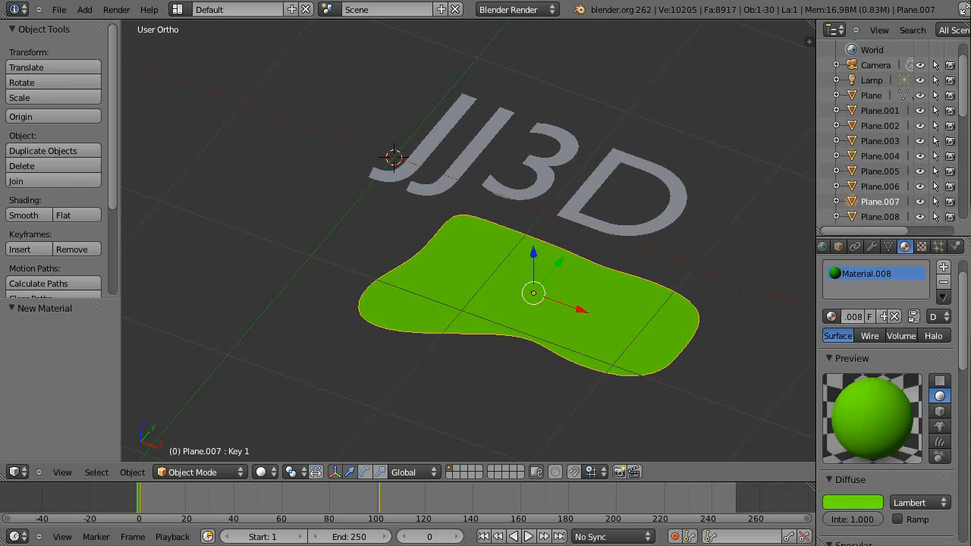
# - Check the colors of Plane.006 and Plane.007, and assign the existing blue Material.002 to Plane.008
pyautogui.click(831, 317)
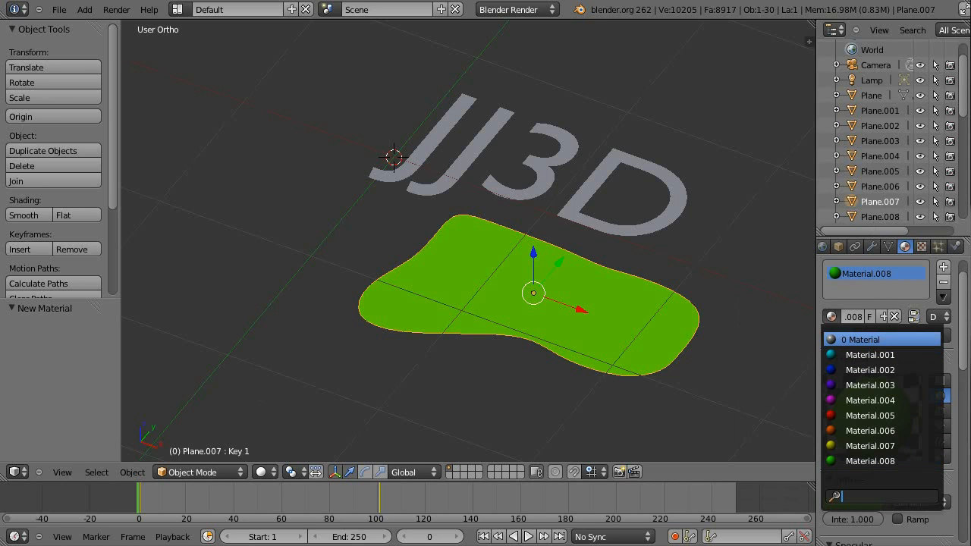
pyautogui.click(884, 173)
pyautogui.click(895, 192)
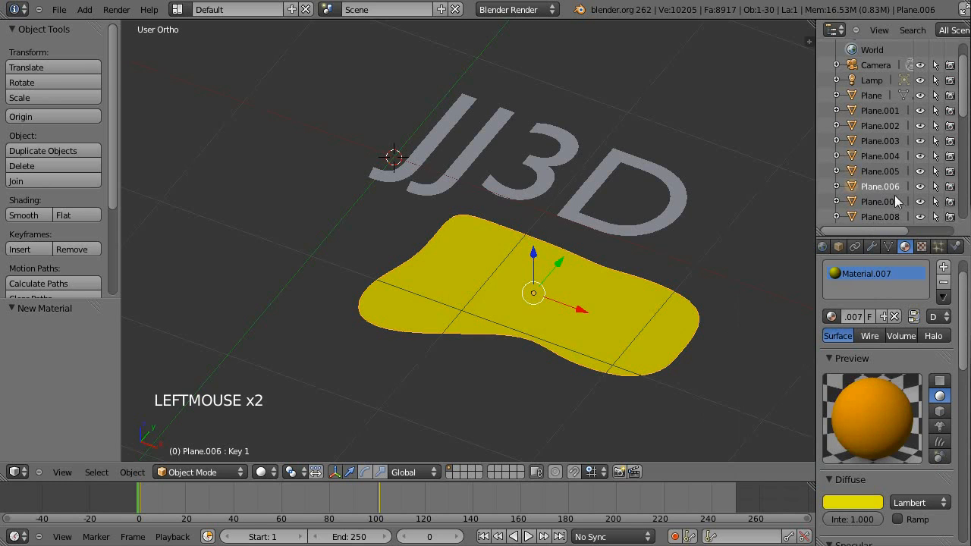
pyautogui.click(879, 202)
pyautogui.moveTo(962, 115); pyautogui.dragTo(956, 170)
pyautogui.click(888, 65)
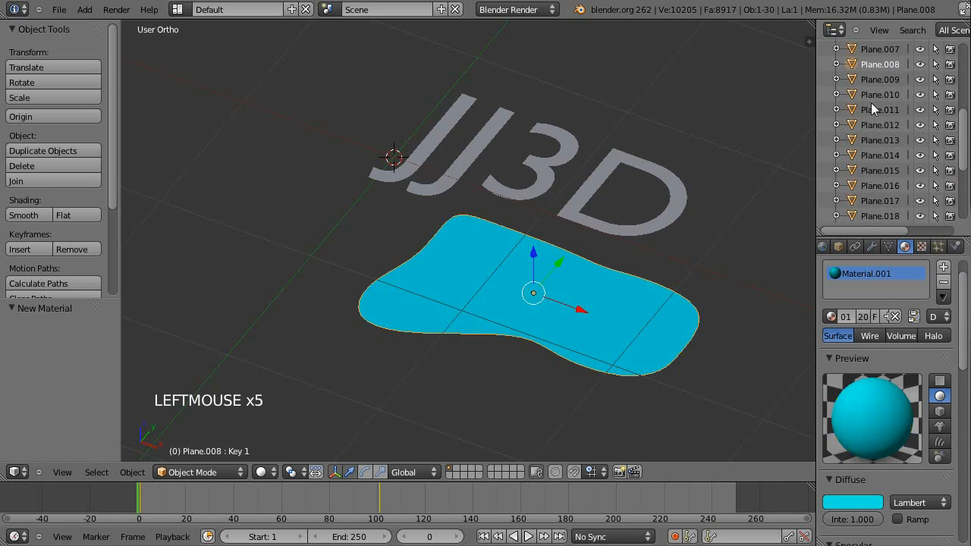
pyautogui.click(832, 317)
pyautogui.click(865, 368)
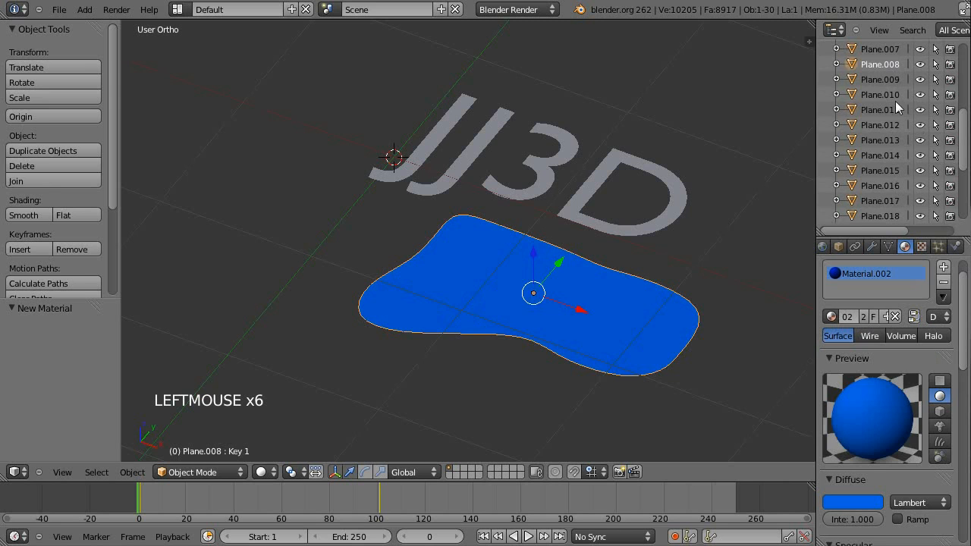
# - Assign the existing purple Material.003 to Plane.009 and the magenta Material.004 to Plane.010
pyautogui.click(891, 81)
pyautogui.click(836, 321)
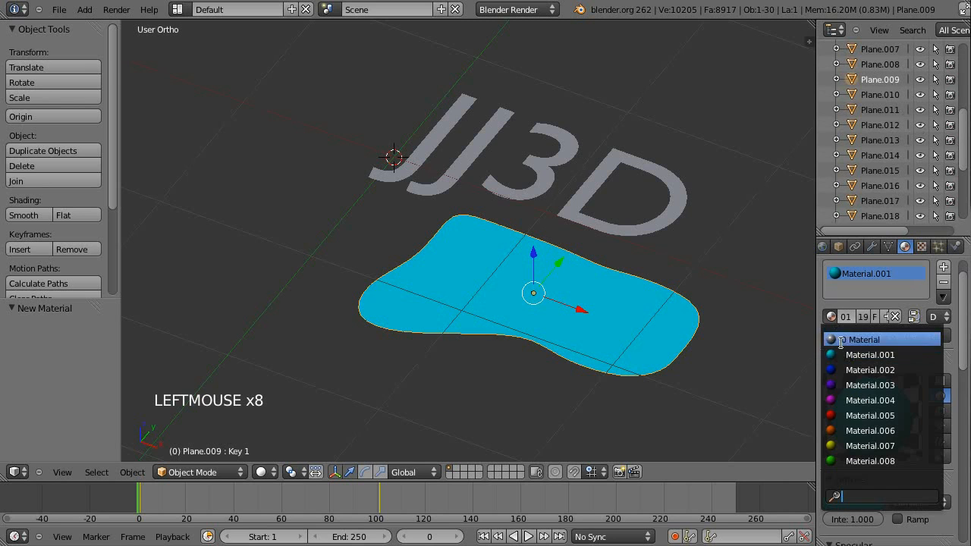
pyautogui.click(866, 384)
pyautogui.click(887, 97)
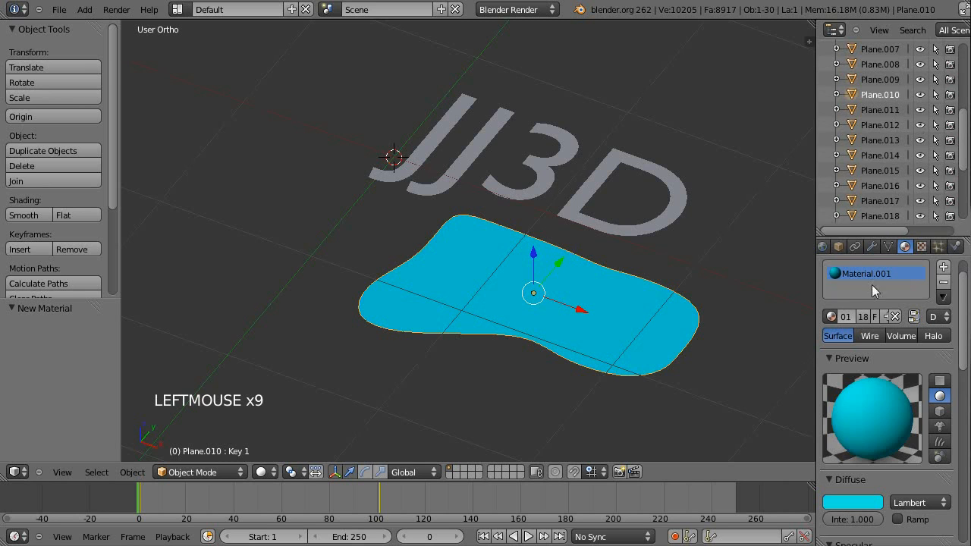
pyautogui.moveTo(835, 317); pyautogui.dragTo(865, 399)
# - Assign the existing red Material.005 to Plane.011 and the orange Material.006 to Plane.012
pyautogui.click(888, 107)
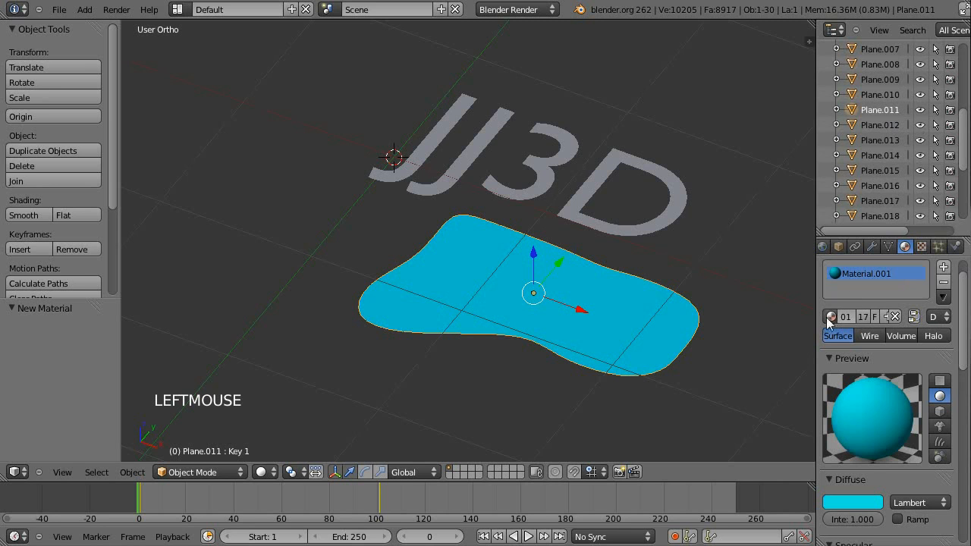
pyautogui.moveTo(829, 318); pyautogui.dragTo(865, 414)
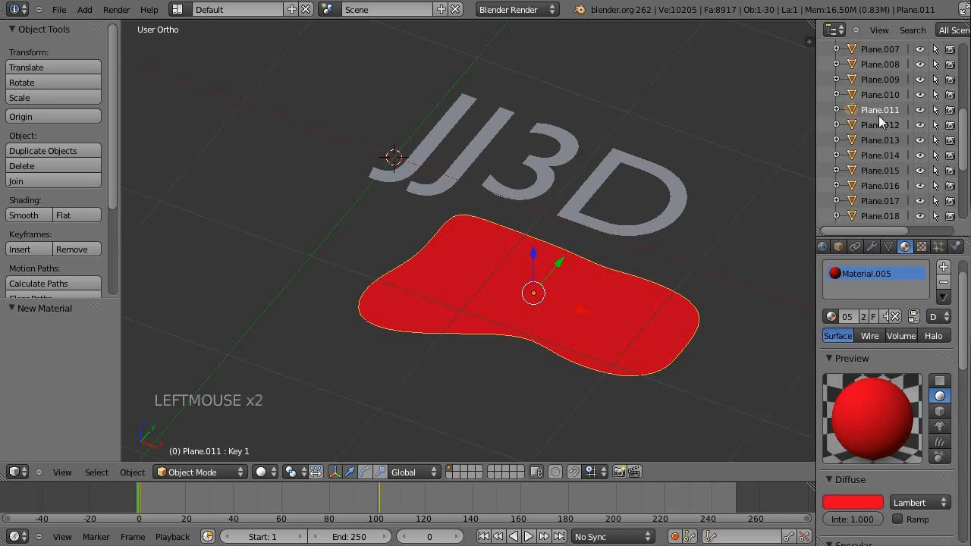
pyautogui.click(879, 123)
pyautogui.moveTo(834, 320); pyautogui.dragTo(865, 429)
# - Assign the existing yellow Material.007 to Plane.013 and the green Material.008 to Plane.014
pyautogui.click(892, 142)
pyautogui.moveTo(832, 317); pyautogui.dragTo(871, 445)
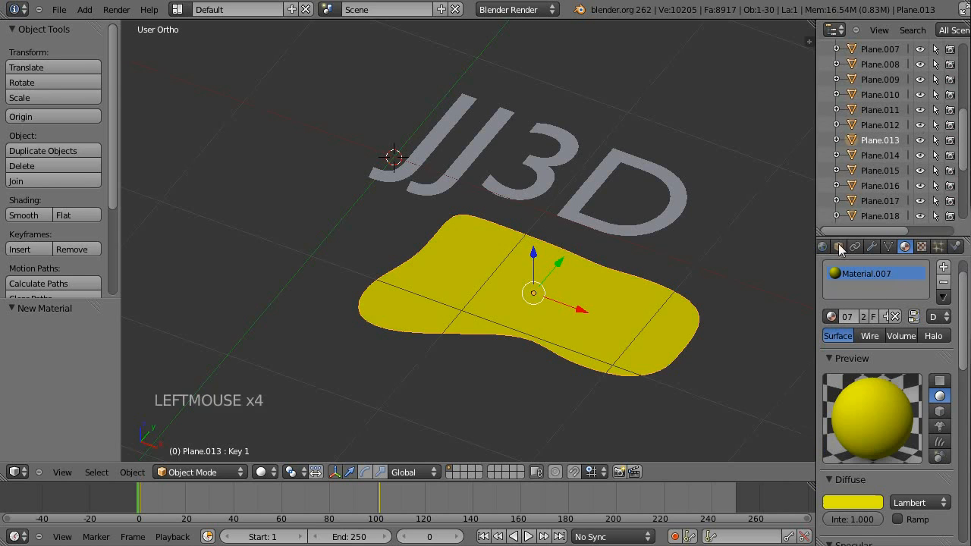
pyautogui.click(880, 155)
pyautogui.moveTo(835, 319); pyautogui.dragTo(865, 460)
# - Check the colors of Plane.011 through Plane.015, and assign the blue Material.002 to Plane.016
pyautogui.click(891, 139)
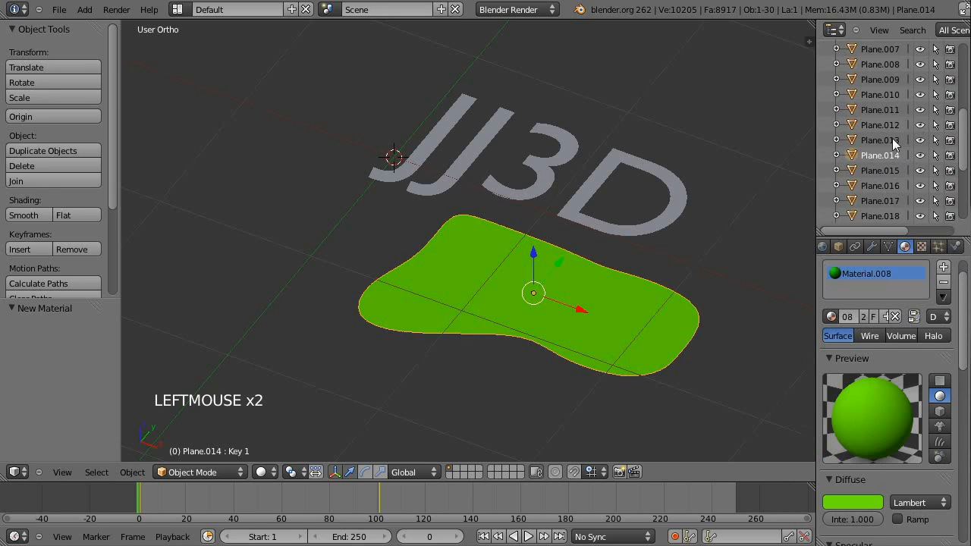
pyautogui.click(876, 125)
pyautogui.click(886, 111)
pyautogui.click(876, 156)
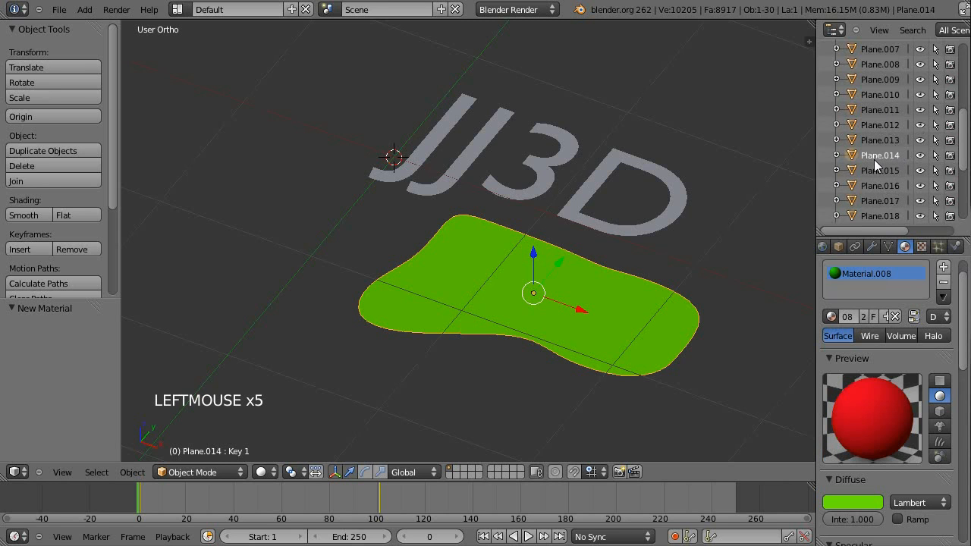
pyautogui.click(874, 171)
pyautogui.click(874, 184)
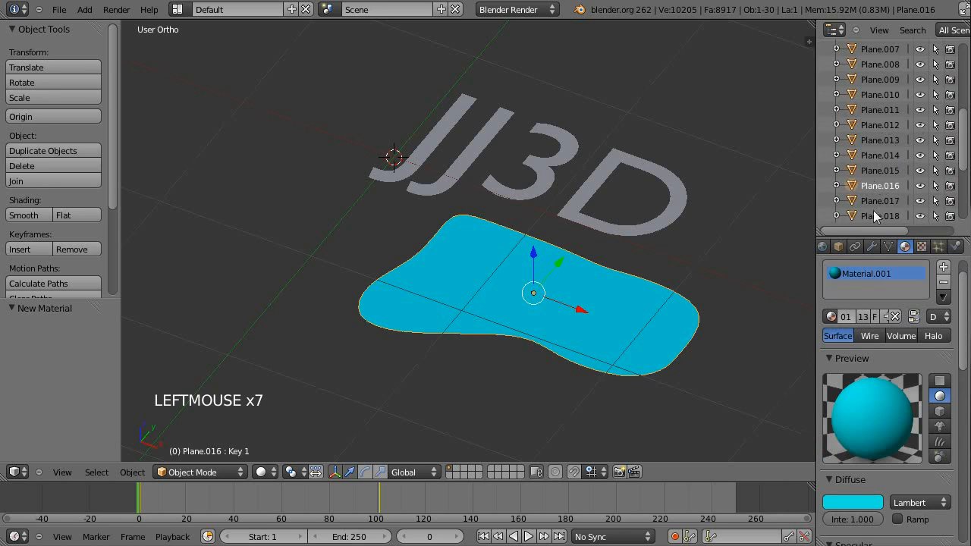
pyautogui.click(830, 318)
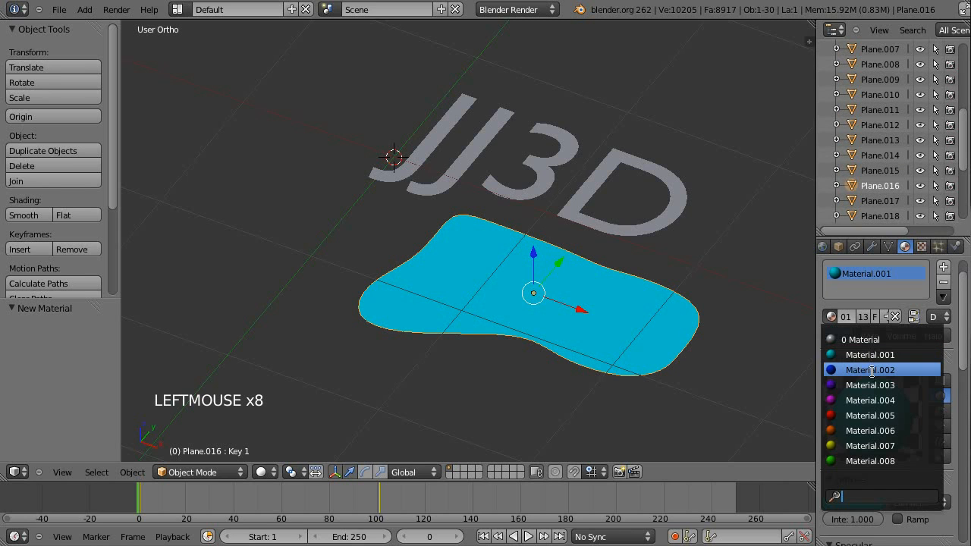
pyautogui.click(872, 370)
# - Assign the existing purple Material.003 to Plane.017
pyautogui.click(878, 201)
pyautogui.click(831, 317)
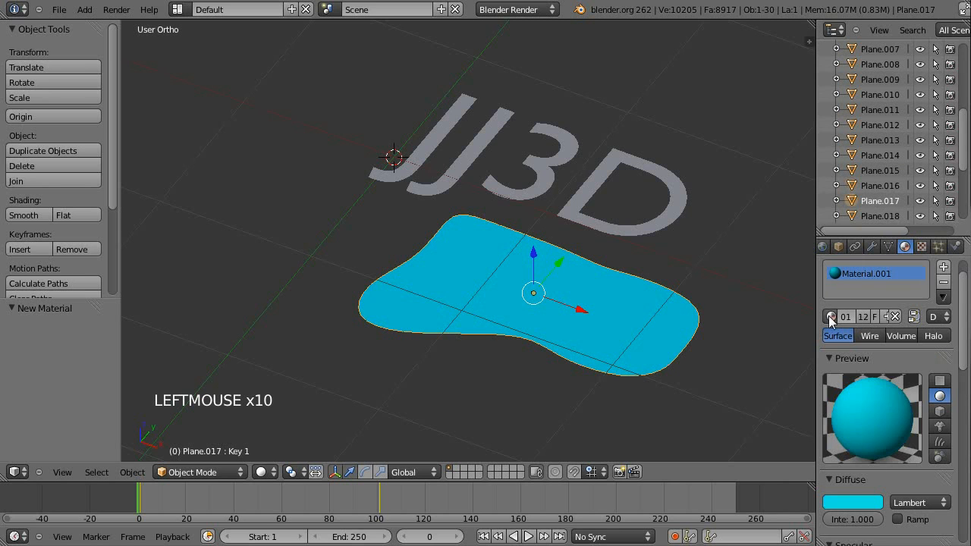
pyautogui.click(830, 317)
pyautogui.click(872, 386)
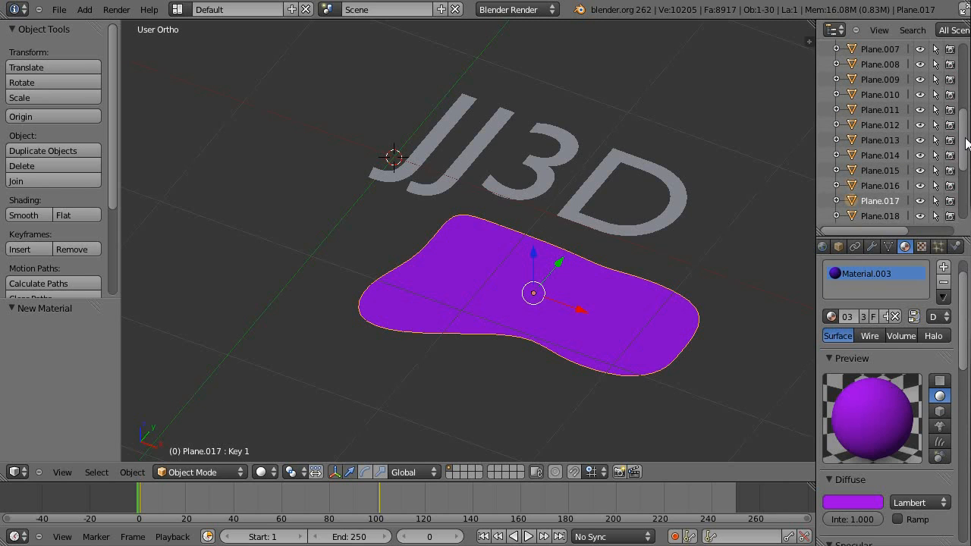
# - Check the colors of Plane.016 and Plane.017, and assign the existing magenta Material.004 to Plane.018
pyautogui.moveTo(967, 144); pyautogui.dragTo(967, 199)
pyautogui.click(880, 81)
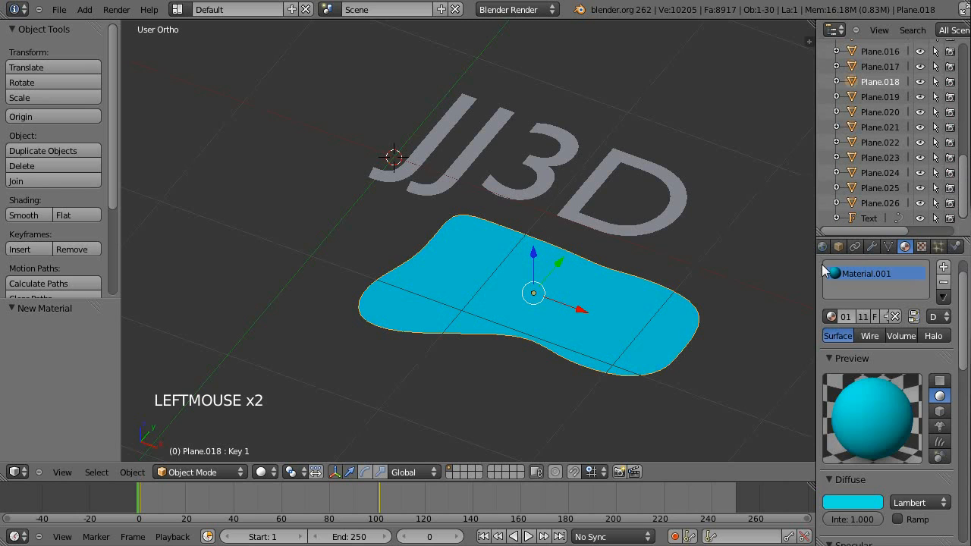
pyautogui.click(831, 317)
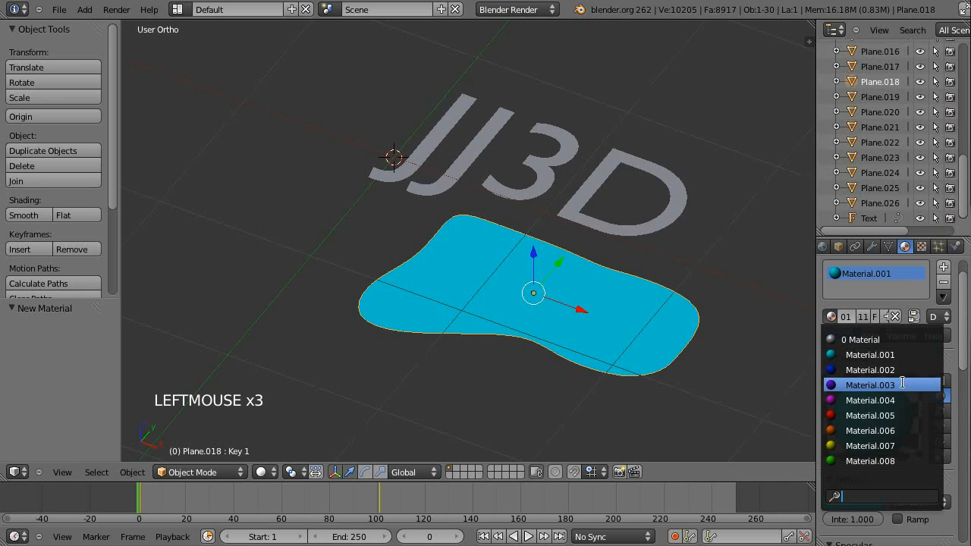
pyautogui.click(885, 66)
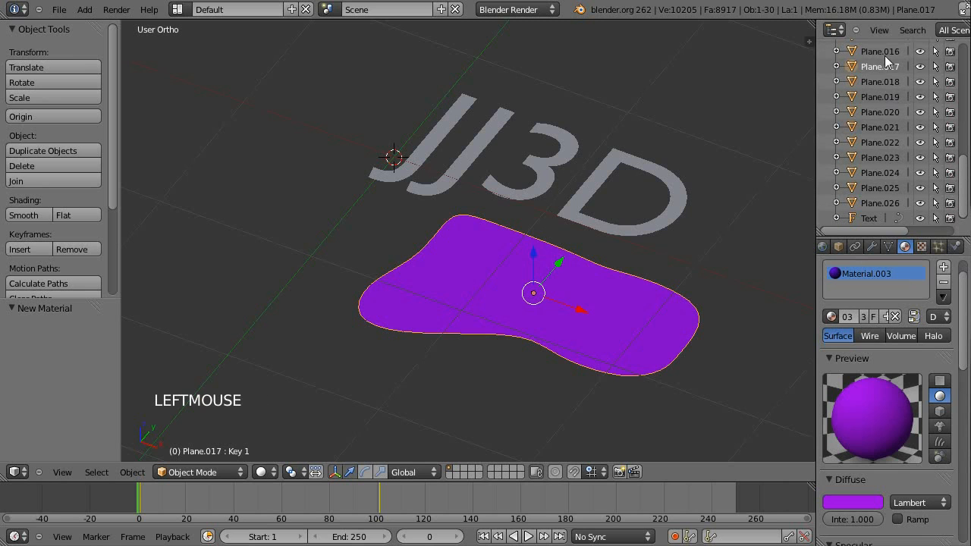
pyautogui.click(880, 51)
pyautogui.click(880, 67)
pyautogui.click(882, 82)
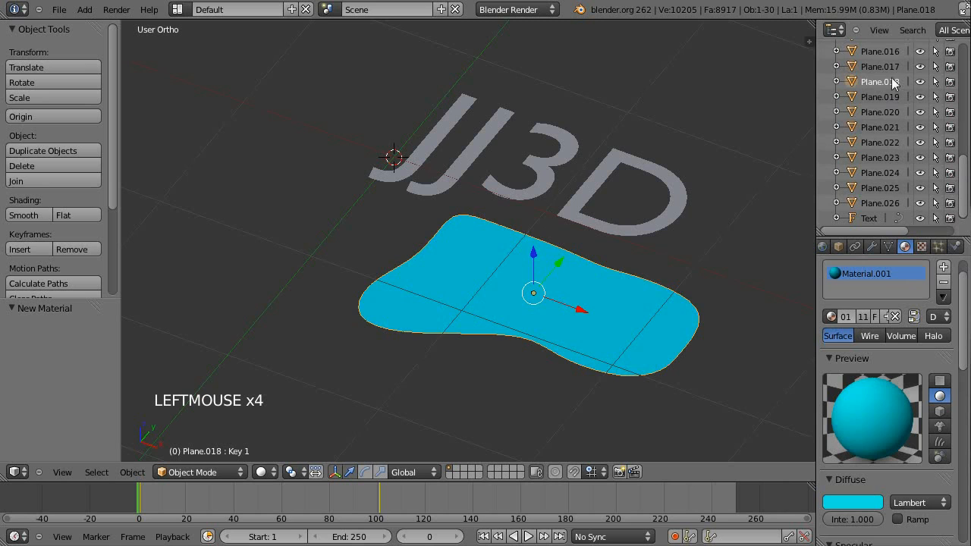
pyautogui.click(884, 65)
pyautogui.click(880, 80)
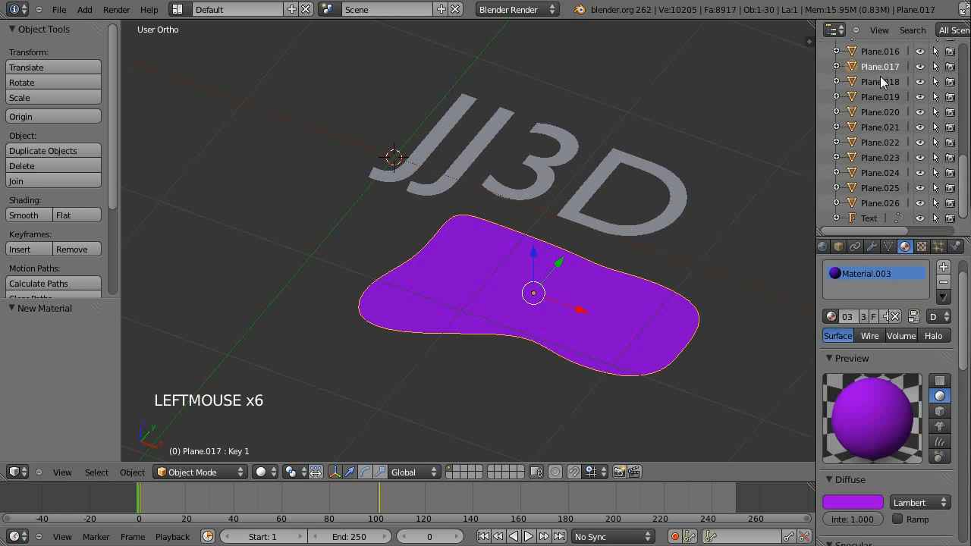
pyautogui.click(831, 316)
pyautogui.click(867, 399)
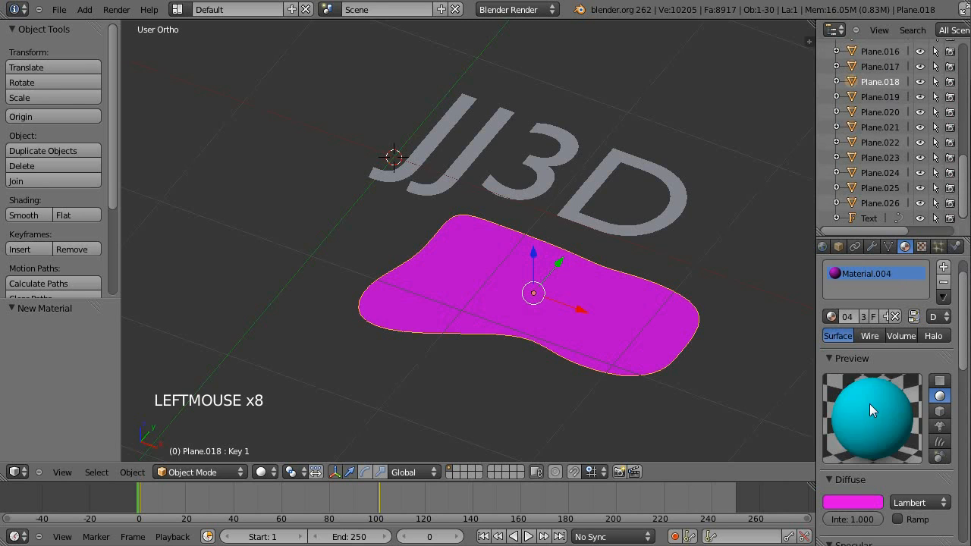
# - Assign the existing red Material.005 to Plane.019 and the orange Material.006 to Plane.020
pyautogui.click(877, 95)
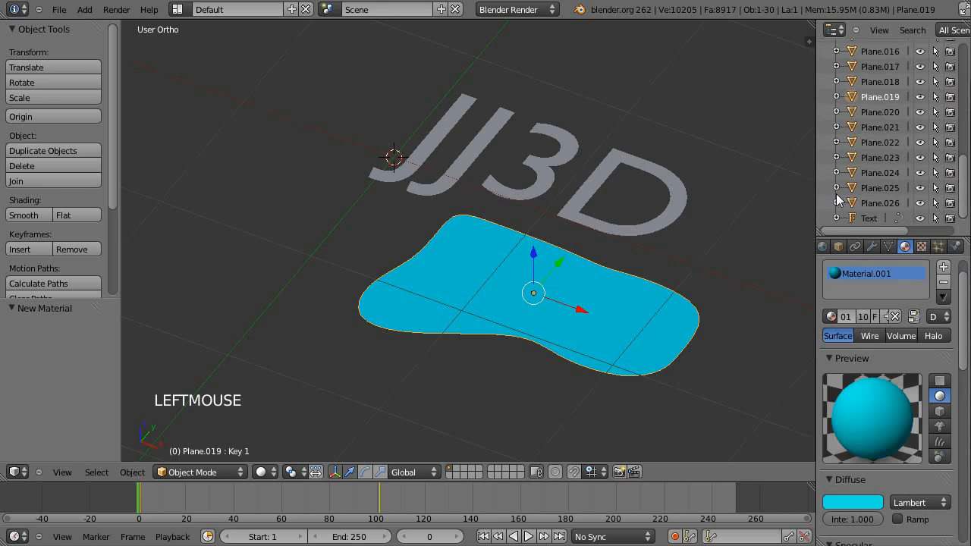
pyautogui.click(830, 316)
pyautogui.click(888, 414)
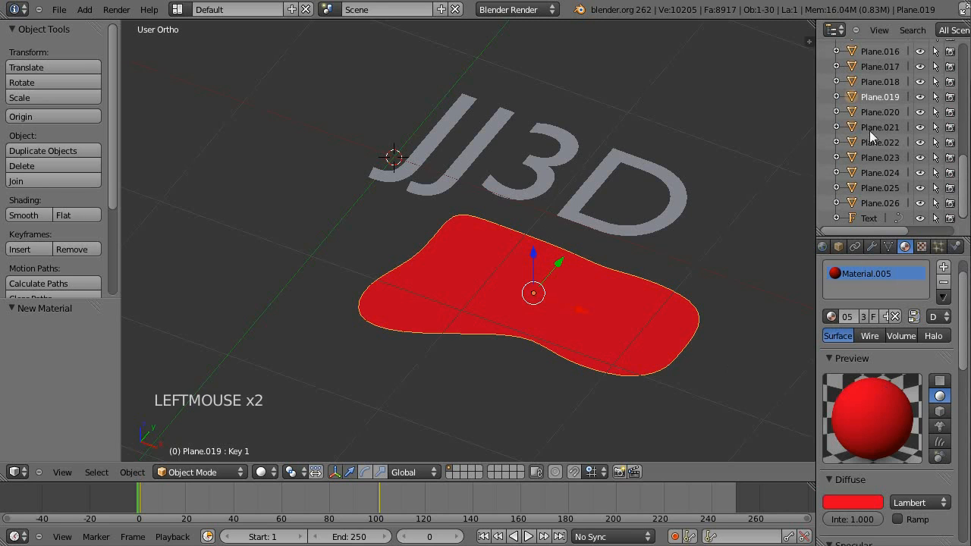
pyautogui.click(892, 111)
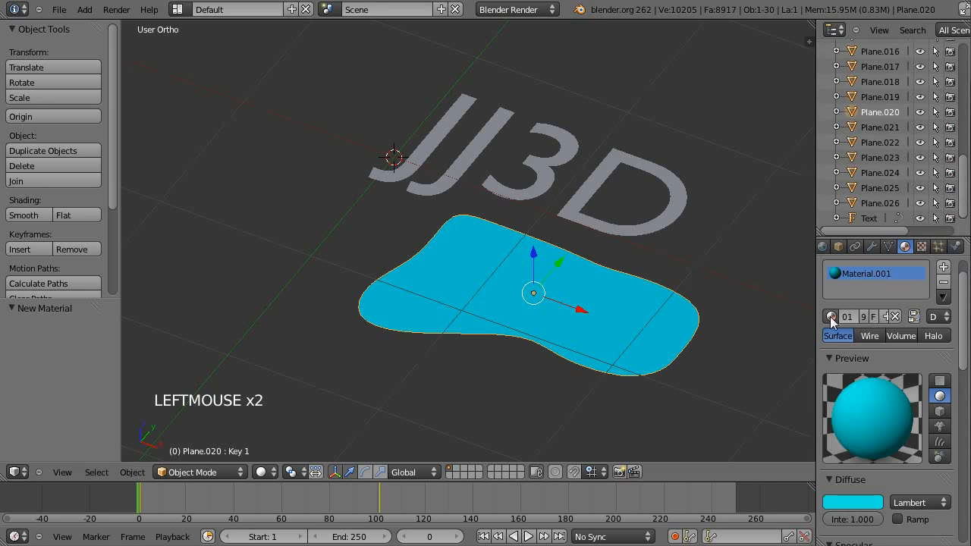
pyautogui.click(831, 317)
pyautogui.click(873, 430)
# - Assign the existing yellow Material.007 to Plane.021 and the green Material.008 to Plane.022
pyautogui.click(883, 127)
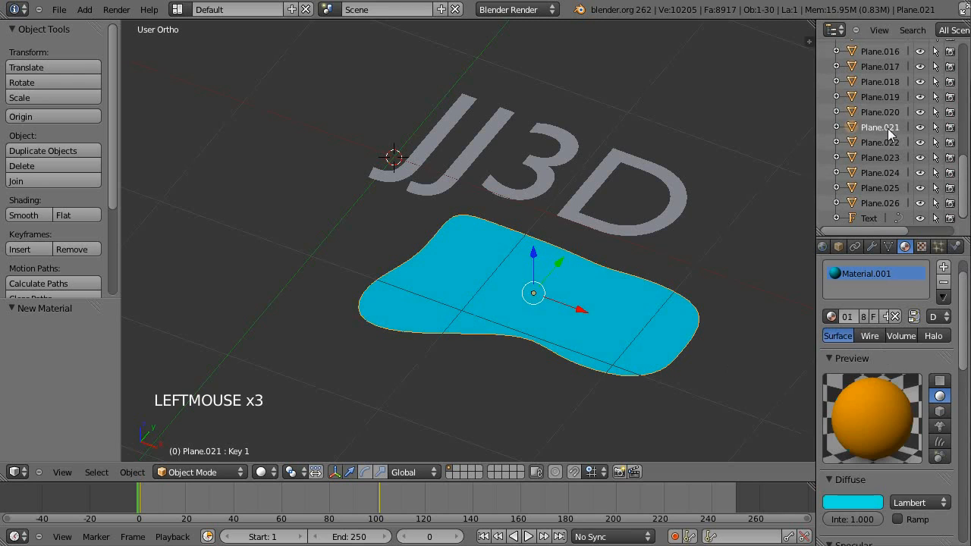
pyautogui.click(832, 316)
pyautogui.click(880, 444)
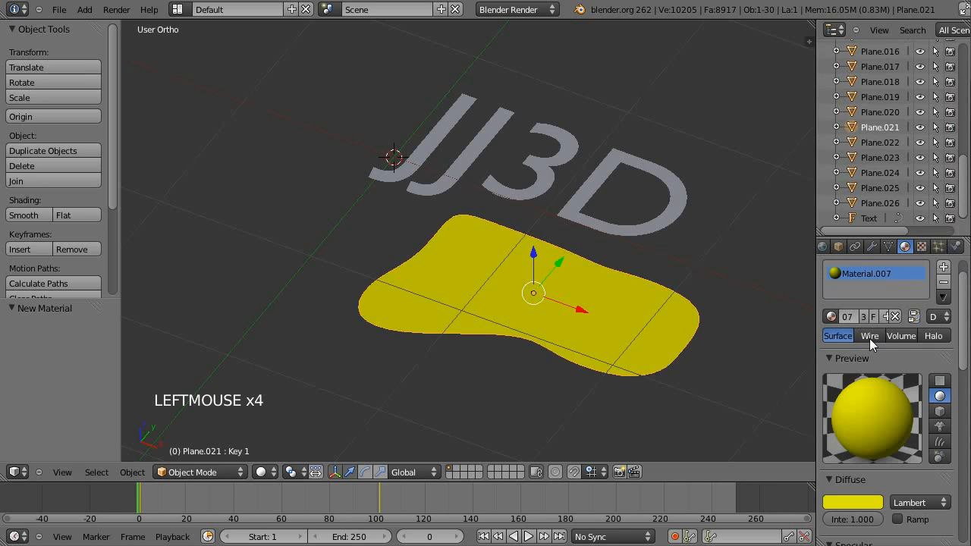
pyautogui.click(893, 143)
pyautogui.click(831, 317)
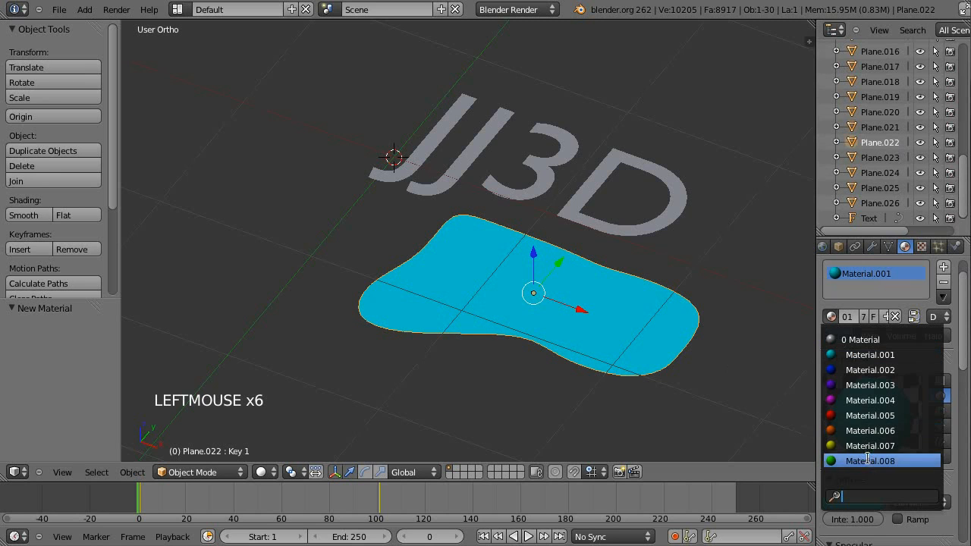
pyautogui.click(871, 461)
# - Skip Plane.023, and assign the existing blue Material.002 to Plane.024 and the purple Material.003 to Plane.025
pyautogui.click(880, 157)
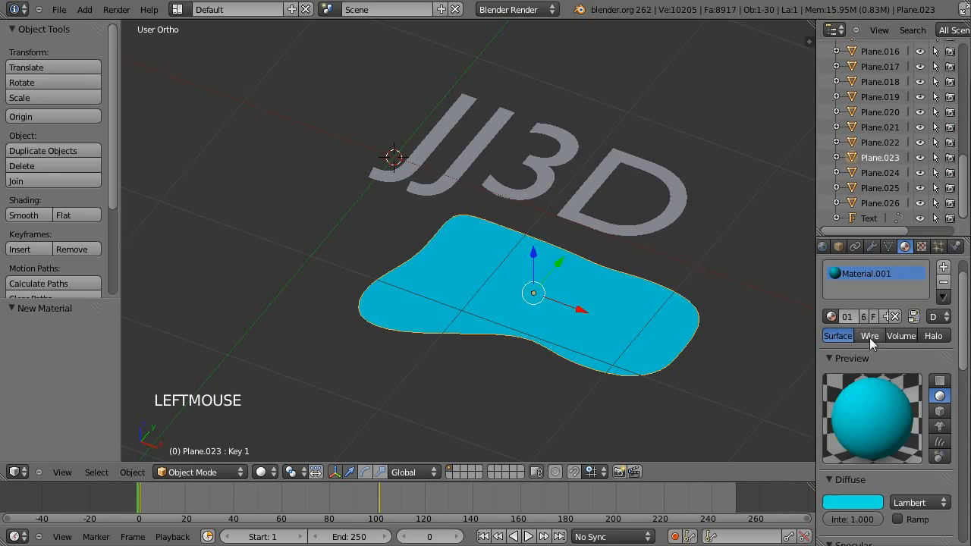
pyautogui.click(886, 172)
pyautogui.click(831, 317)
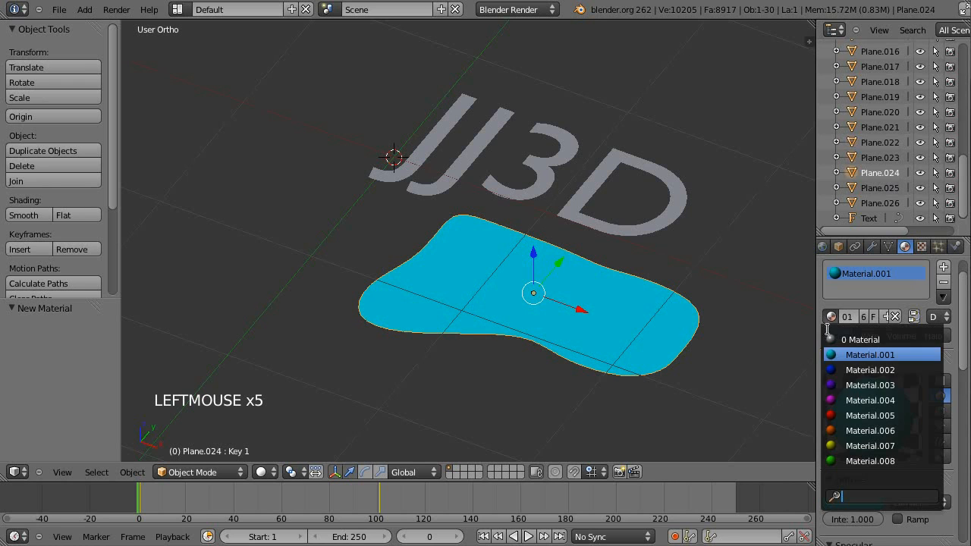
pyautogui.click(870, 370)
pyautogui.click(880, 187)
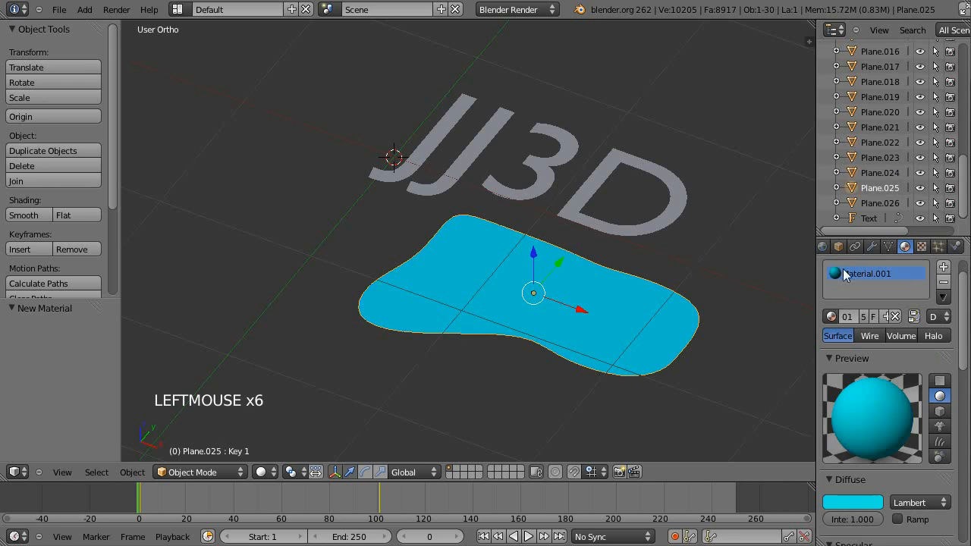
pyautogui.click(830, 316)
pyautogui.click(880, 384)
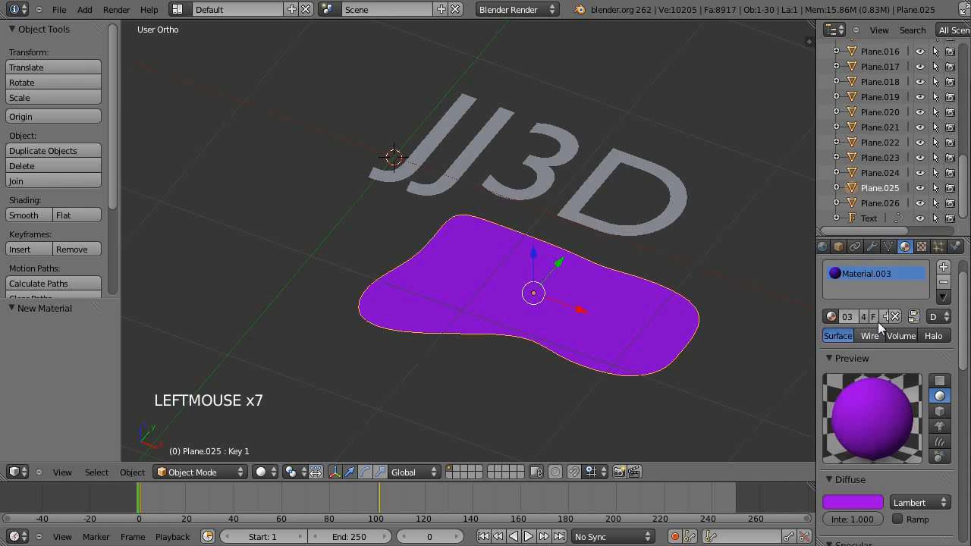
# - Assign the existing magenta Material.004 to Plane.026
pyautogui.click(884, 204)
pyautogui.click(831, 316)
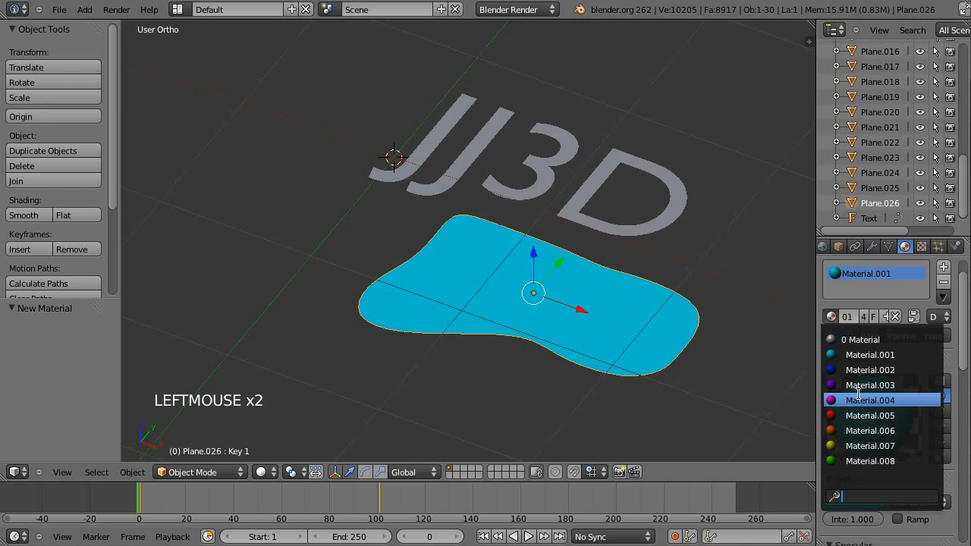
pyautogui.click(858, 397)
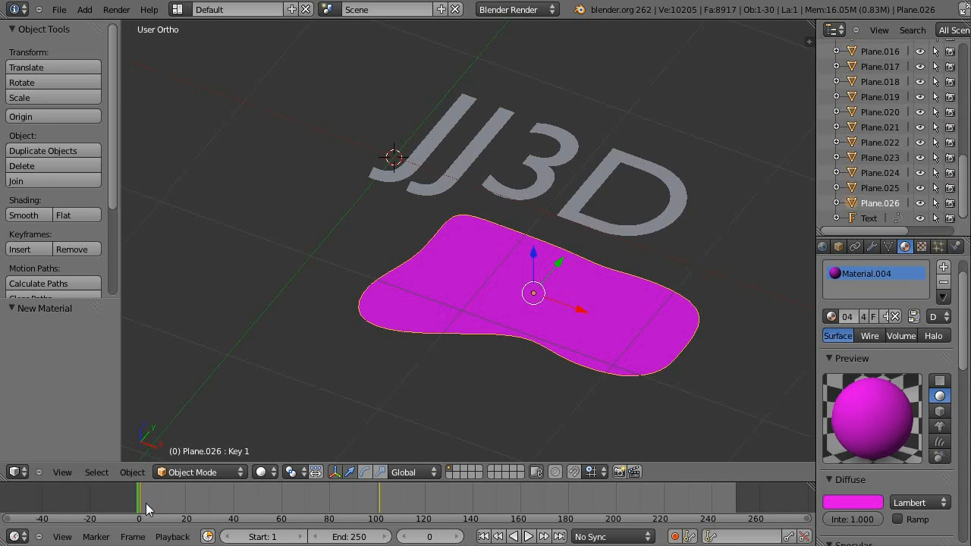
pyautogui.click(221, 509)
pyautogui.moveTo(221, 510); pyautogui.dragTo(139, 509)
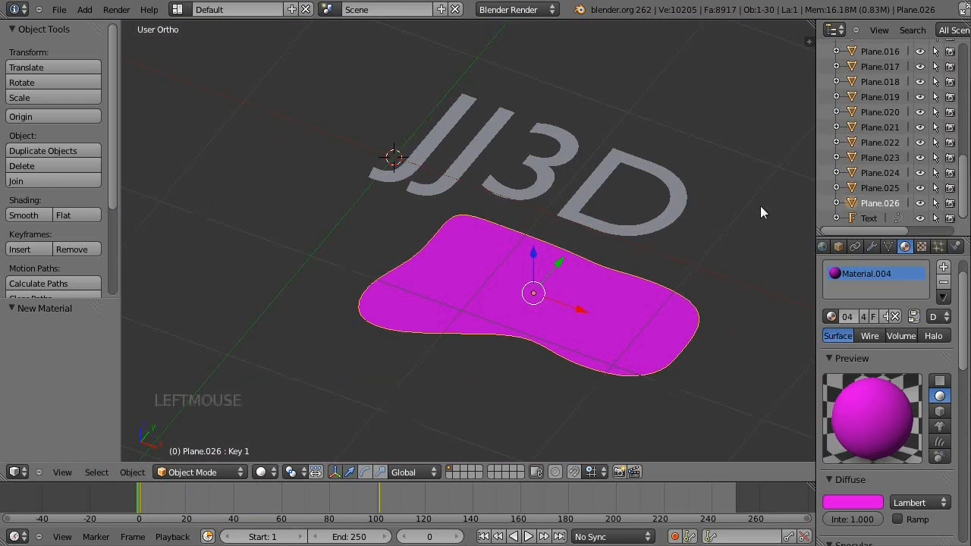
# - Check the material color order on the original Plane and its duplicates Plane.001 through Plane.012
pyautogui.scroll(3, 916, 168)
pyautogui.scroll(8, 916, 168)
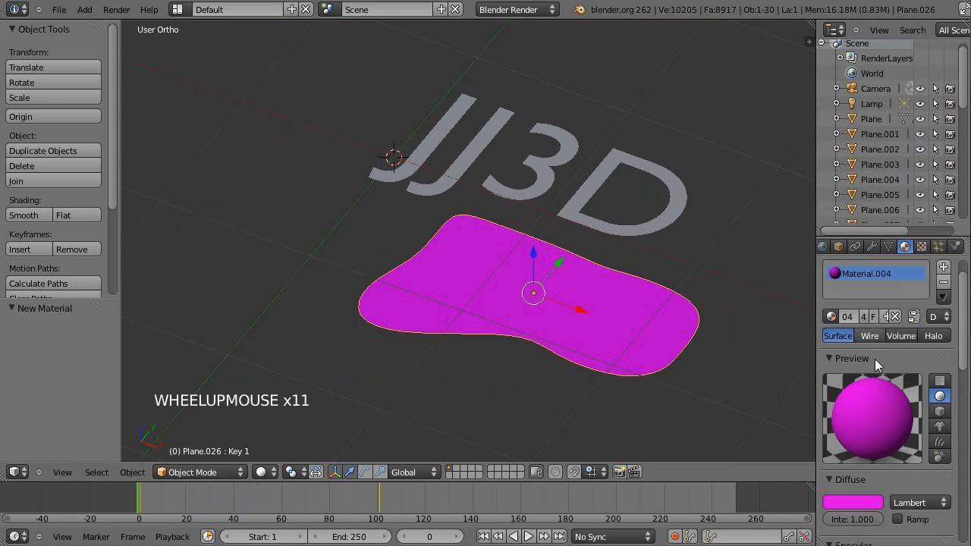
pyautogui.click(879, 134)
pyautogui.click(880, 149)
pyautogui.click(880, 164)
pyautogui.click(880, 179)
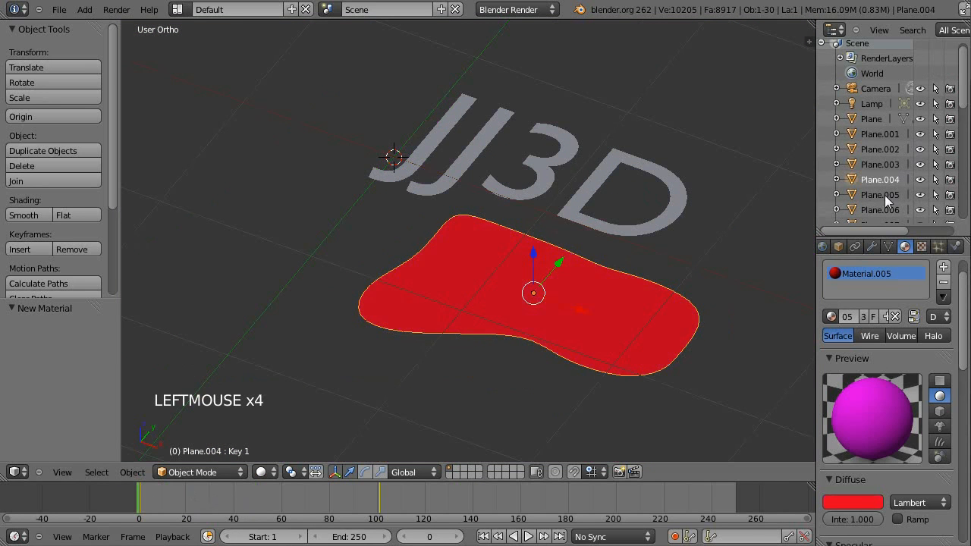
pyautogui.click(880, 194)
pyautogui.click(878, 210)
pyautogui.scroll(-3, 862, 130)
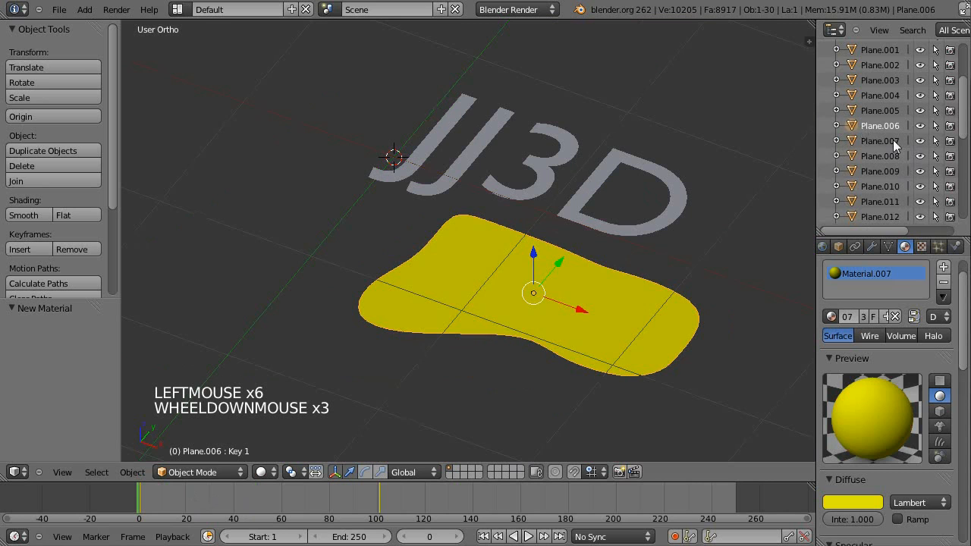
pyautogui.click(894, 142)
pyautogui.click(881, 144)
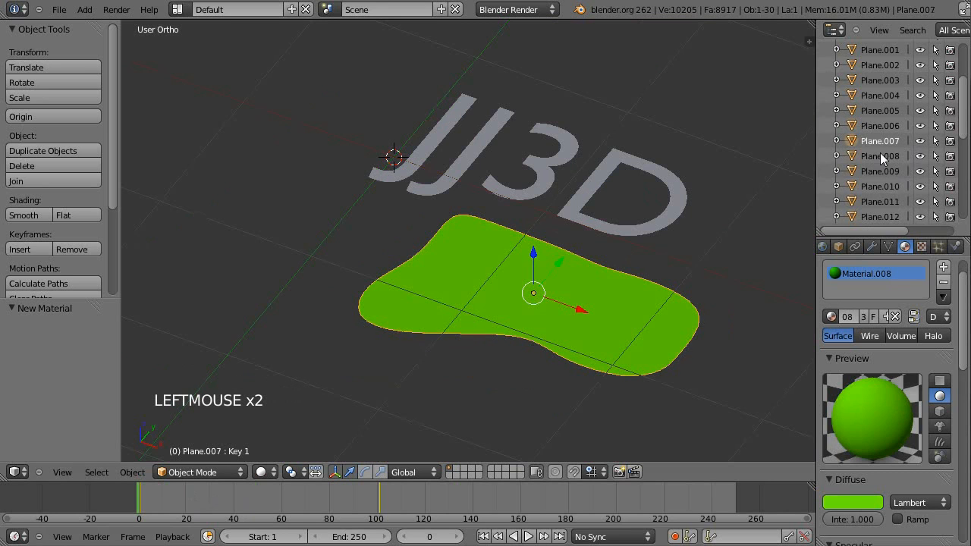
pyautogui.click(886, 184)
pyautogui.click(889, 173)
pyautogui.click(891, 188)
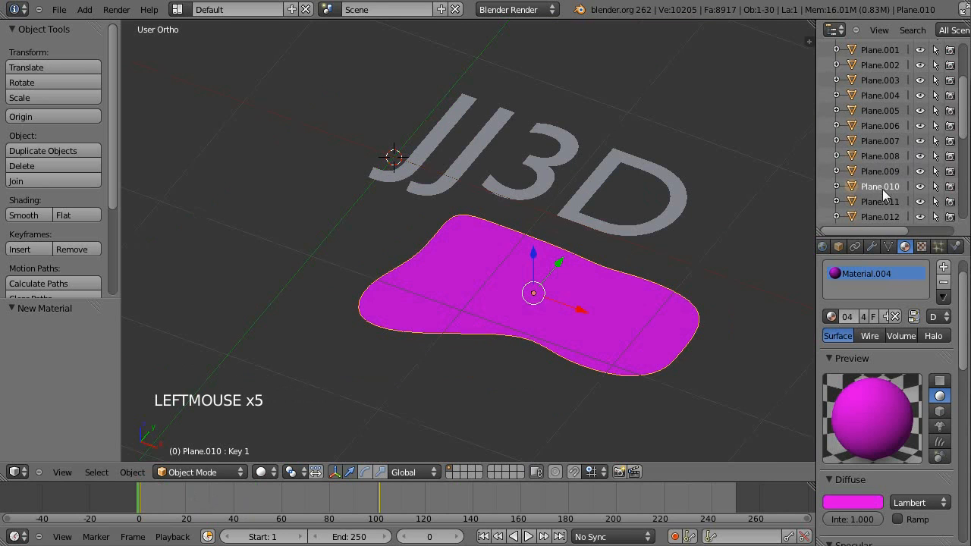
pyautogui.click(886, 201)
pyautogui.click(887, 217)
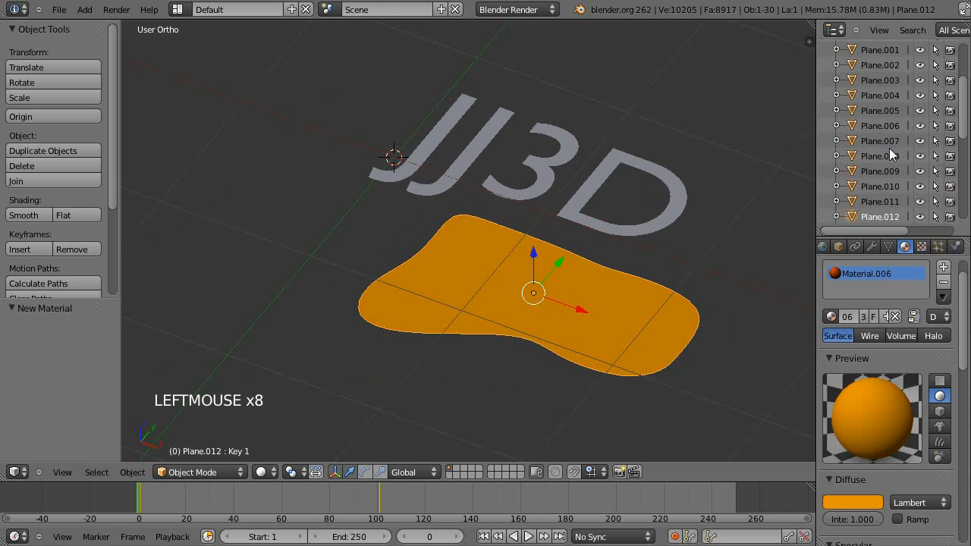
pyautogui.scroll(5, 889, 148)
pyautogui.click(886, 125)
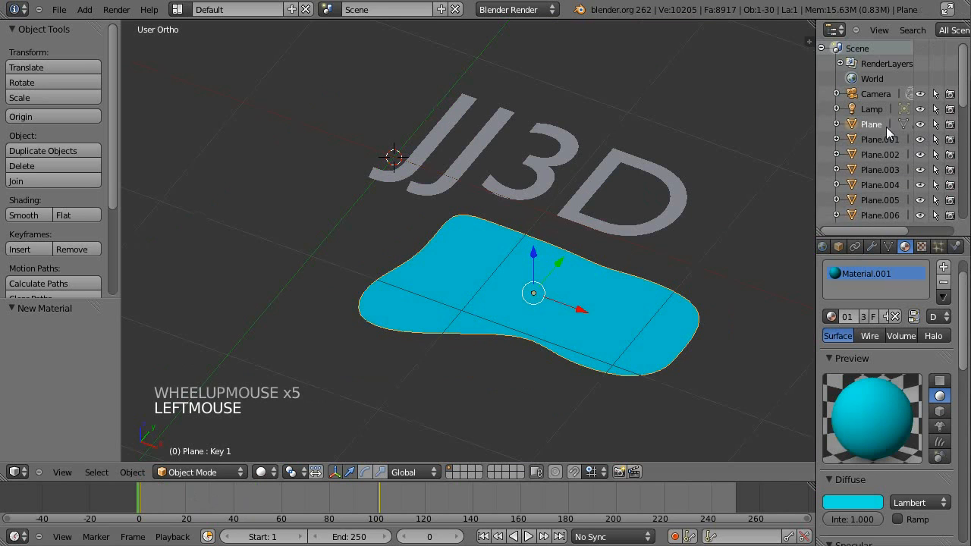
# - Switch to wireframe display, box-select all the stacked planes, and move them down along Z by about 0.847 and a further 0.257
pyautogui.moveTo(640, 343); pyautogui.dragTo(541, 277, button='middle')
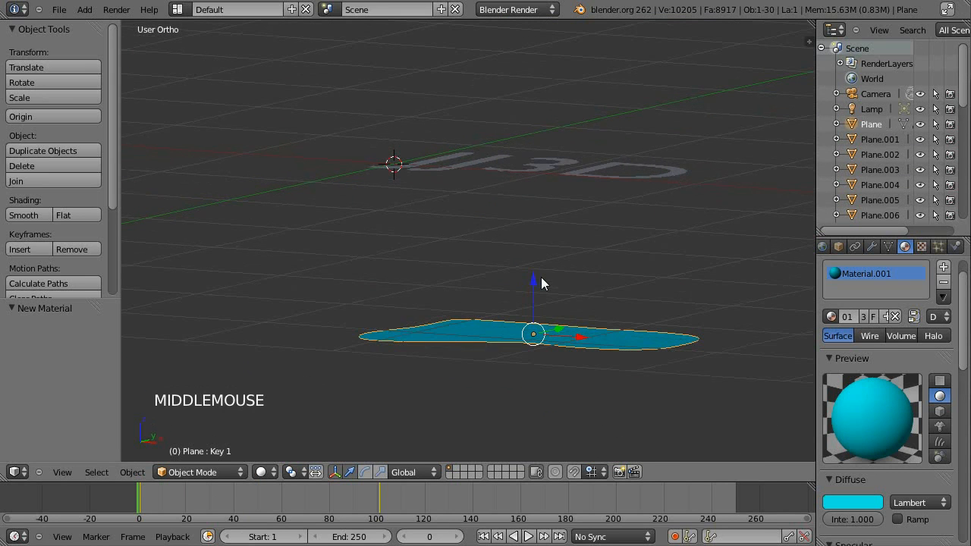
pyautogui.press('z')
pyautogui.press('a')
pyautogui.press('b')
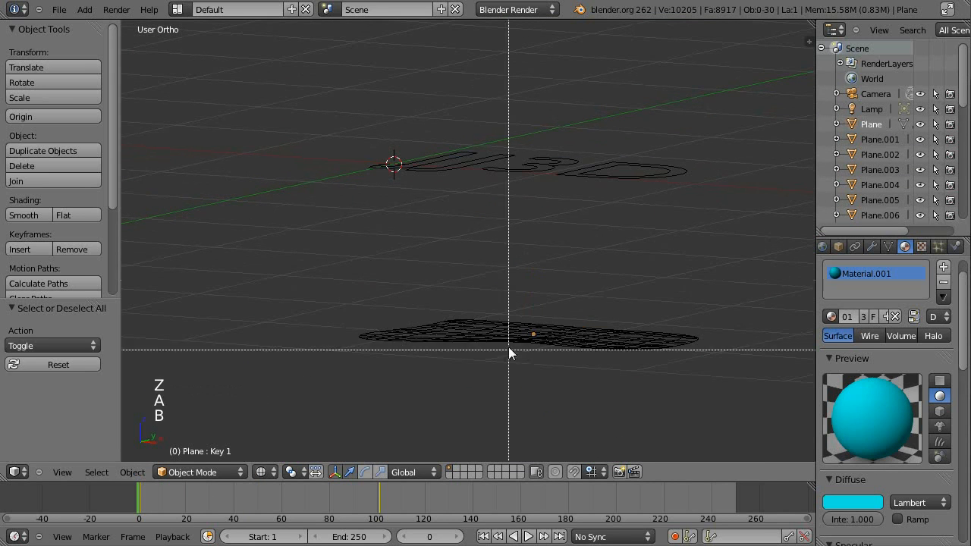
pyautogui.moveTo(410, 306); pyautogui.dragTo(688, 349)
pyautogui.moveTo(534, 275); pyautogui.dragTo(548, 425)
pyautogui.keyDown('shift'); pyautogui.moveTo(549, 424); pyautogui.dragTo(566, 220, button='middle'); pyautogui.keyUp('shift')
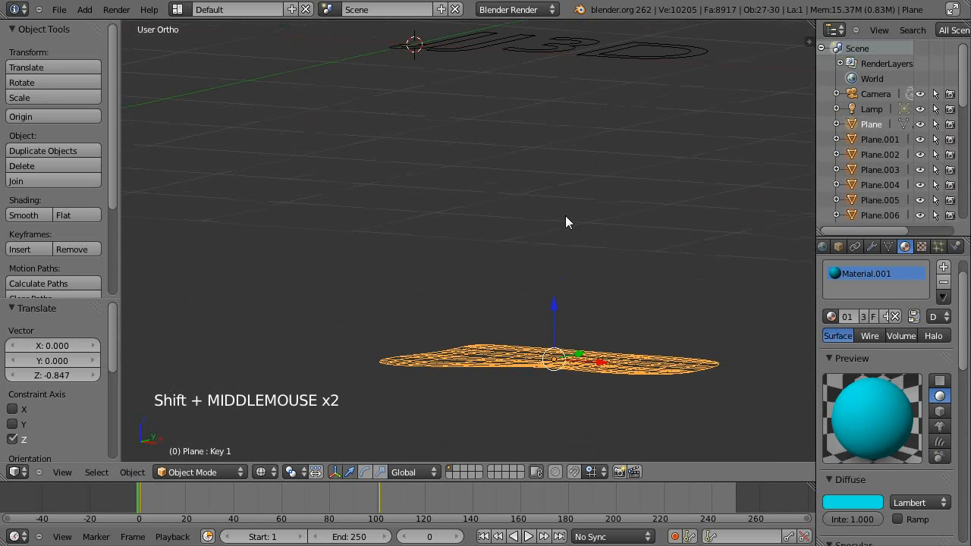
pyautogui.moveTo(559, 306); pyautogui.dragTo(553, 362)
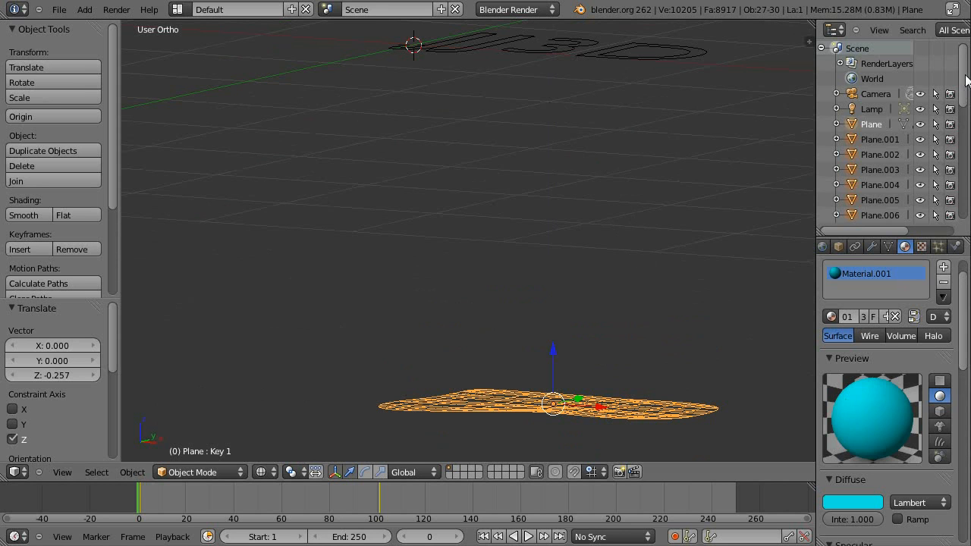
# - Select only the original Plane and move it up along Z by about 1.26, away from the stacked duplicates
pyautogui.click(887, 131)
pyautogui.click(876, 141)
pyautogui.click(877, 125)
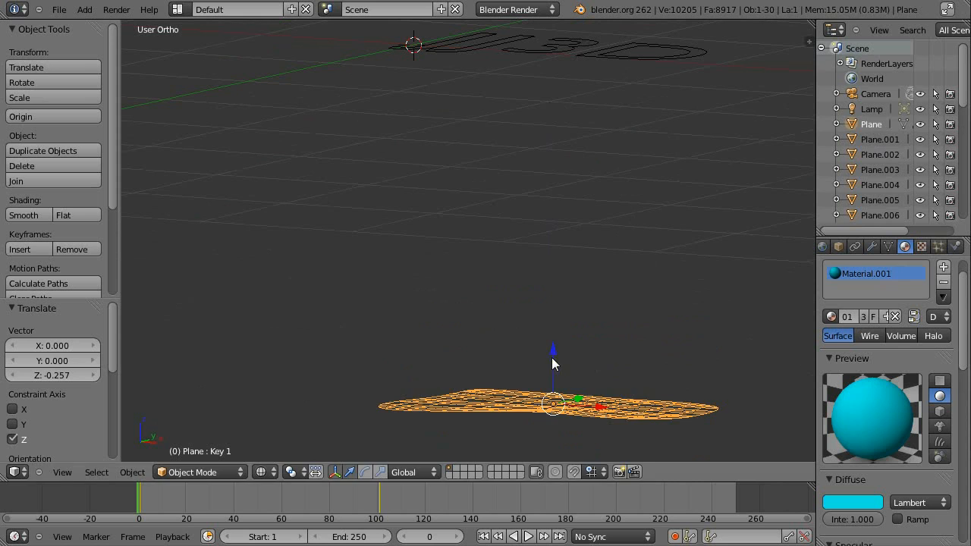
pyautogui.moveTo(551, 358); pyautogui.dragTo(585, 142)
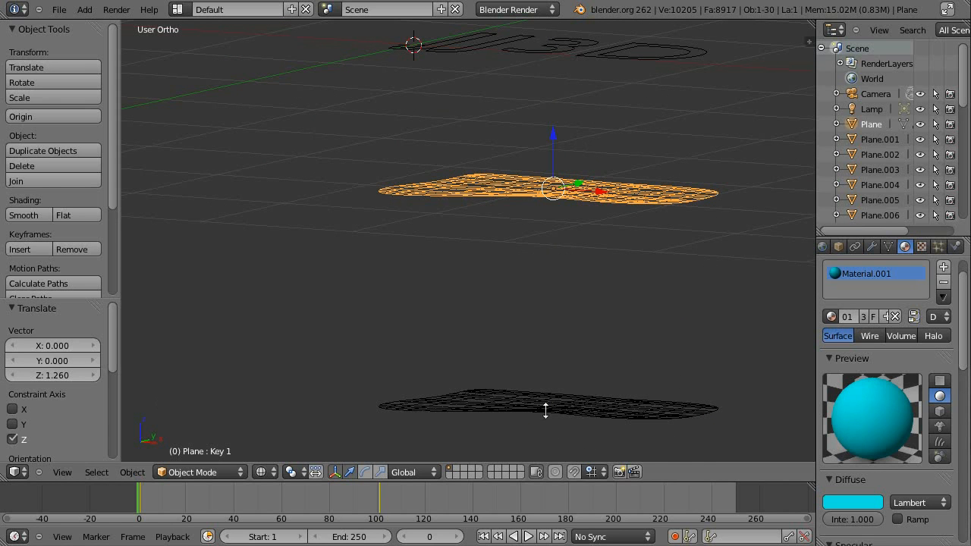
pyautogui.click(645, 318)
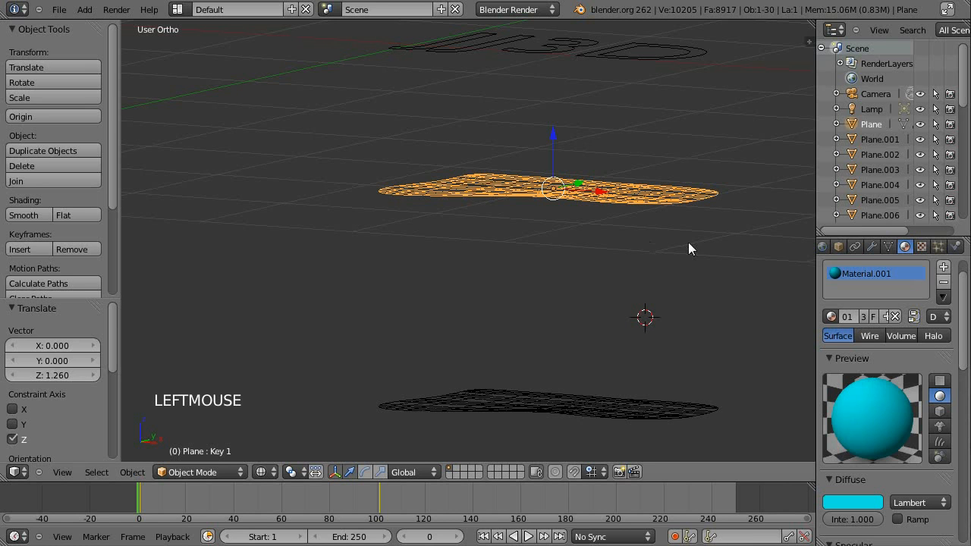
# - Split the 3D view into two areas stacked one above the other
pyautogui.moveTo(582, 187); pyautogui.dragTo(559, 144, button='middle')
pyautogui.moveTo(639, 319); pyautogui.dragTo(725, 202, button='middle')
pyautogui.click(736, 154)
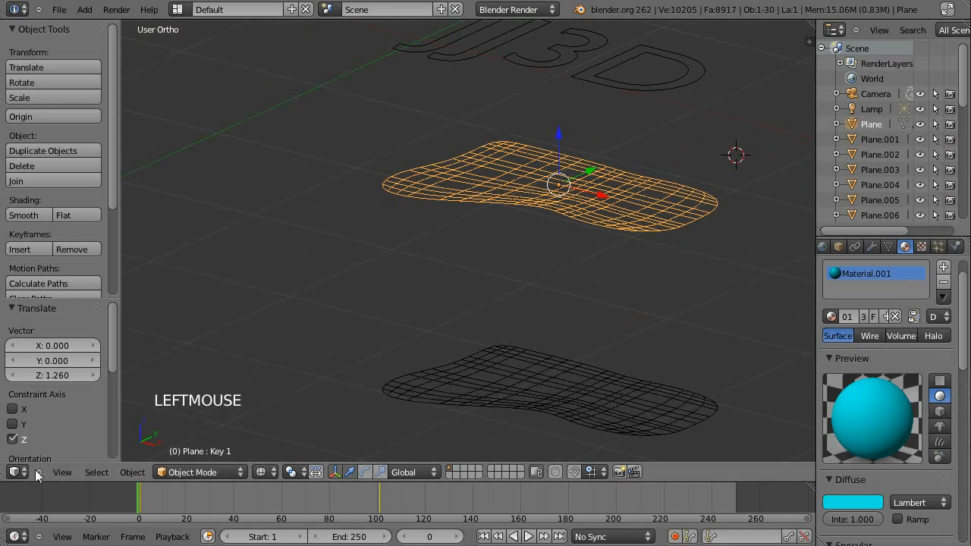
pyautogui.moveTo(6, 480); pyautogui.dragTo(16, 222)
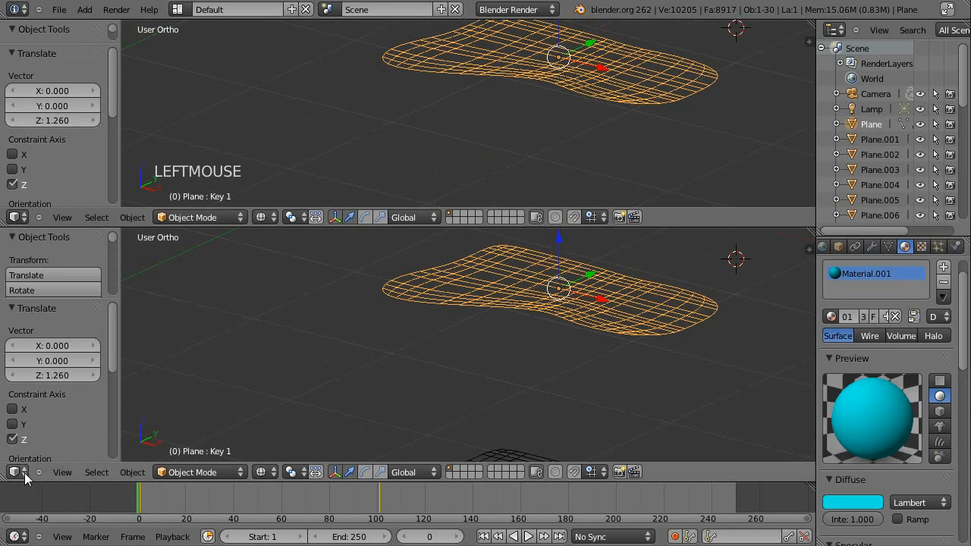
# - Change the lower of the two 3D views into a DopeSheet editor
pyautogui.click(15, 473)
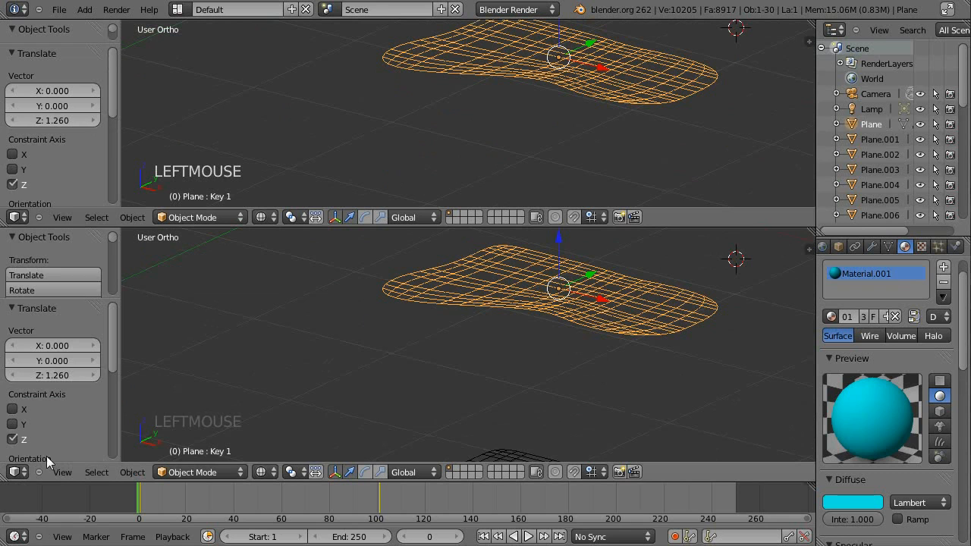
pyautogui.click(23, 473)
pyautogui.click(74, 403)
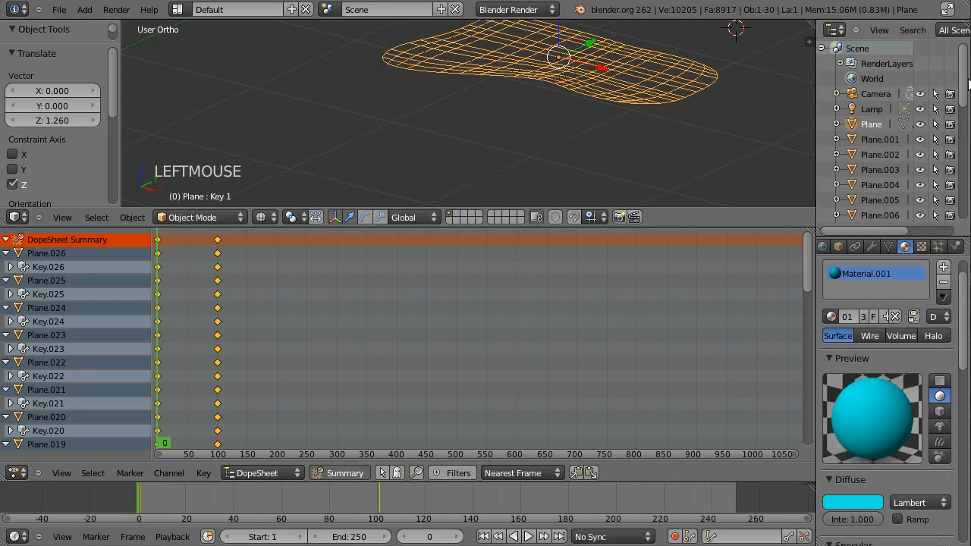
pyautogui.moveTo(964, 65)
pyautogui.mouseDown()
pyautogui.moveTo(964, 110)
pyautogui.moveTo(962, 73)
pyautogui.mouseUp()
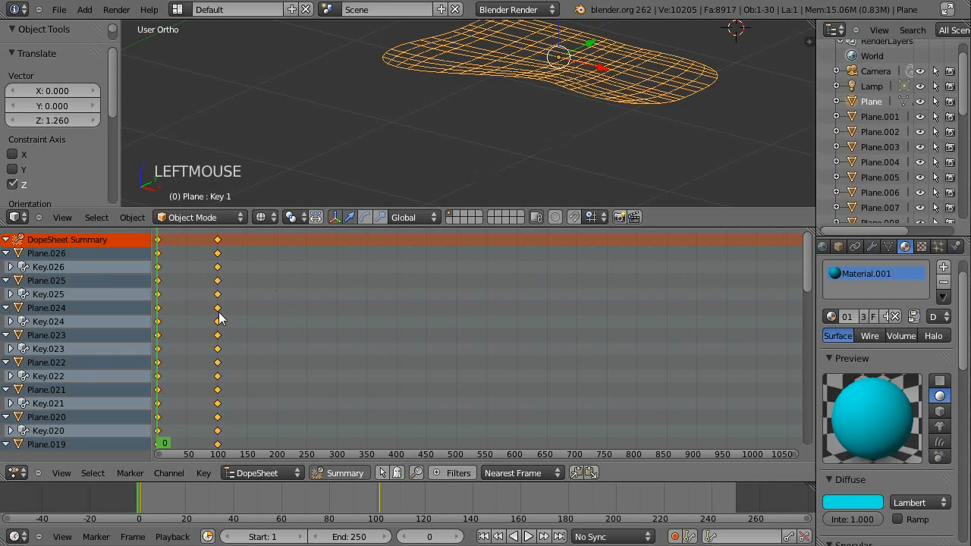
# - Collapse the Plane.026 and Plane.025 channels in the DopeSheet and enlarge its area upward to fit more channels
pyautogui.click(8, 254)
pyautogui.click(7, 267)
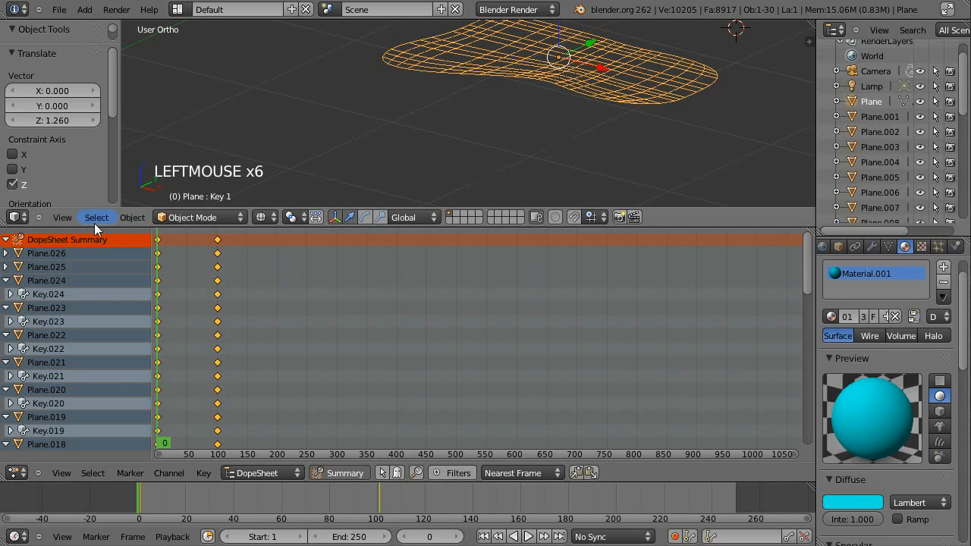
pyautogui.moveTo(83, 227); pyautogui.dragTo(57, 168)
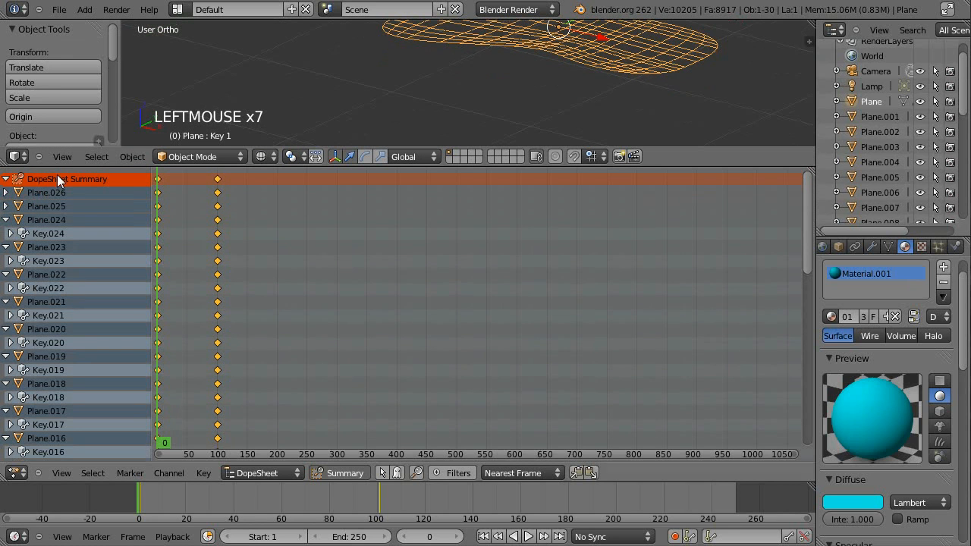
# - Collapse the DopeSheet channels from Plane.024 down through Plane.012
pyautogui.click(7, 220)
pyautogui.click(7, 234)
pyautogui.click(6, 247)
pyautogui.click(5, 260)
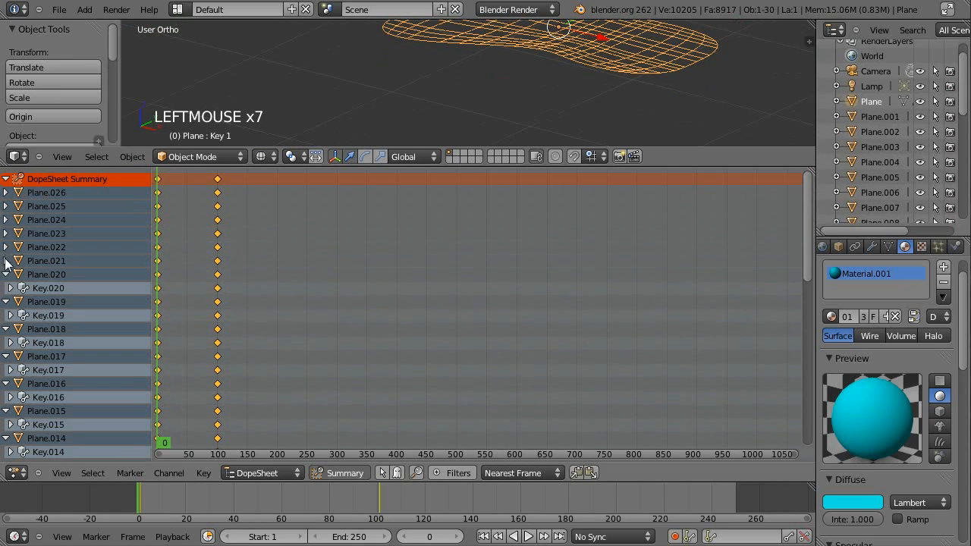
pyautogui.click(7, 274)
pyautogui.click(7, 288)
pyautogui.click(6, 302)
pyautogui.click(6, 315)
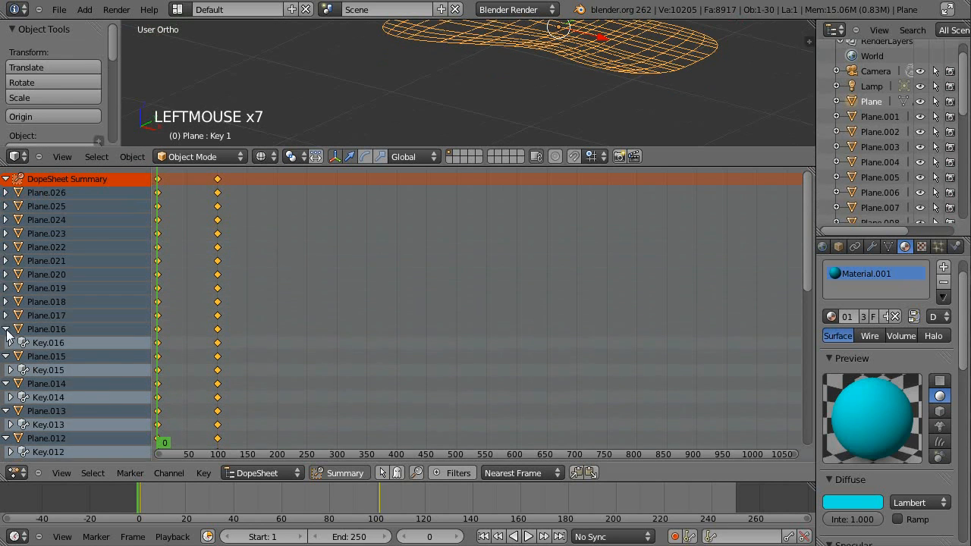
pyautogui.click(8, 333)
pyautogui.click(7, 329)
pyautogui.click(7, 343)
pyautogui.click(7, 356)
pyautogui.click(6, 370)
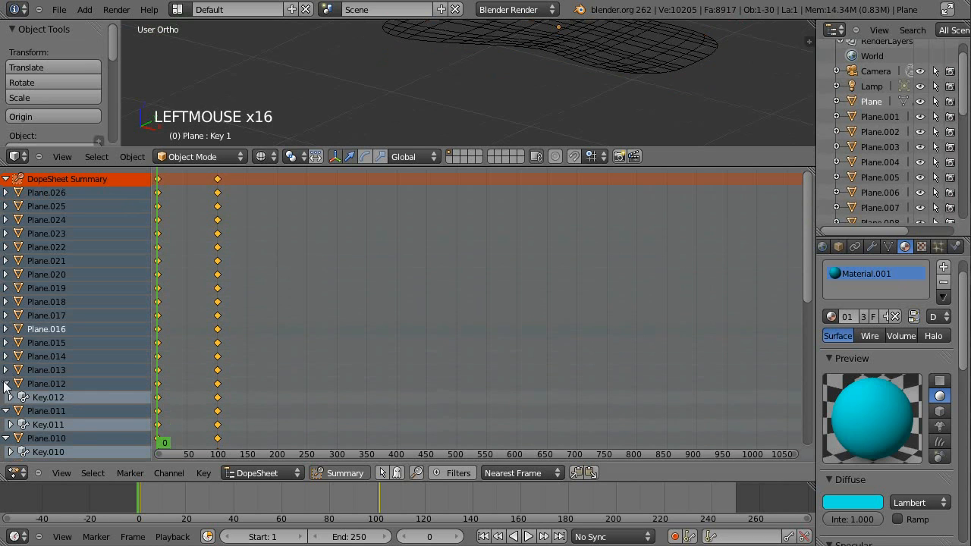
pyautogui.click(4, 383)
# - Collapse the DopeSheet channels from Plane.011 down through Plane.001
pyautogui.moveTo(55, 455); pyautogui.dragTo(23, 368, button='middle')
pyautogui.click(5, 315)
pyautogui.click(6, 327)
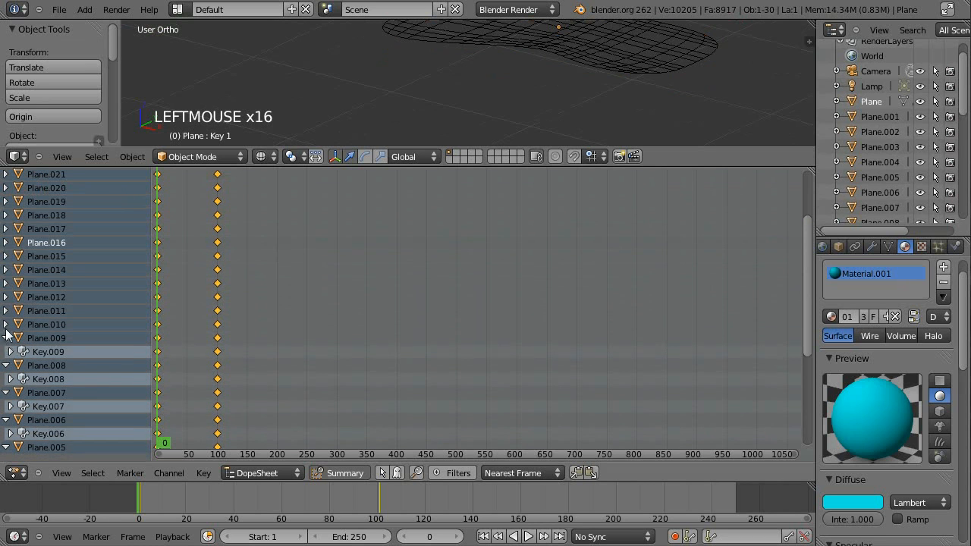
pyautogui.click(6, 337)
pyautogui.click(7, 352)
pyautogui.click(7, 365)
pyautogui.click(7, 379)
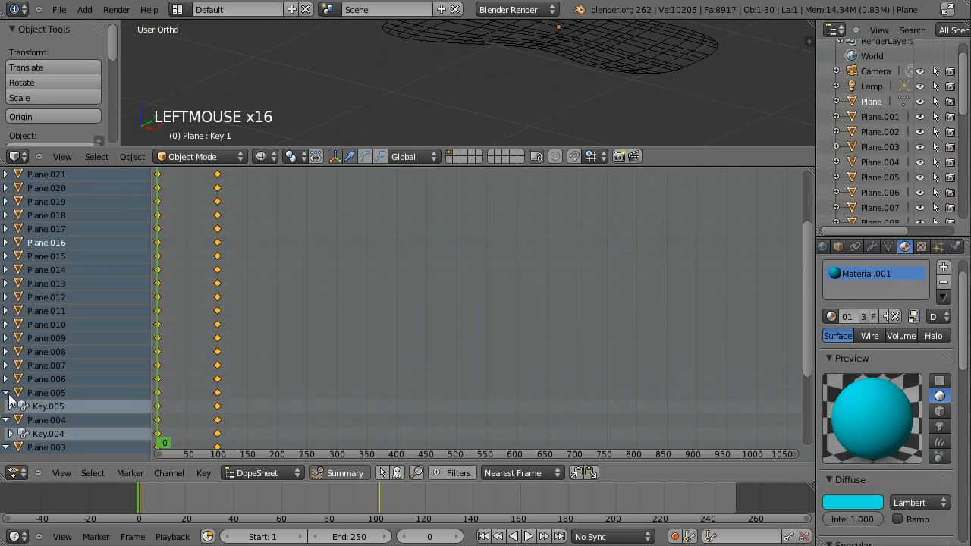
pyautogui.click(7, 393)
pyautogui.click(7, 407)
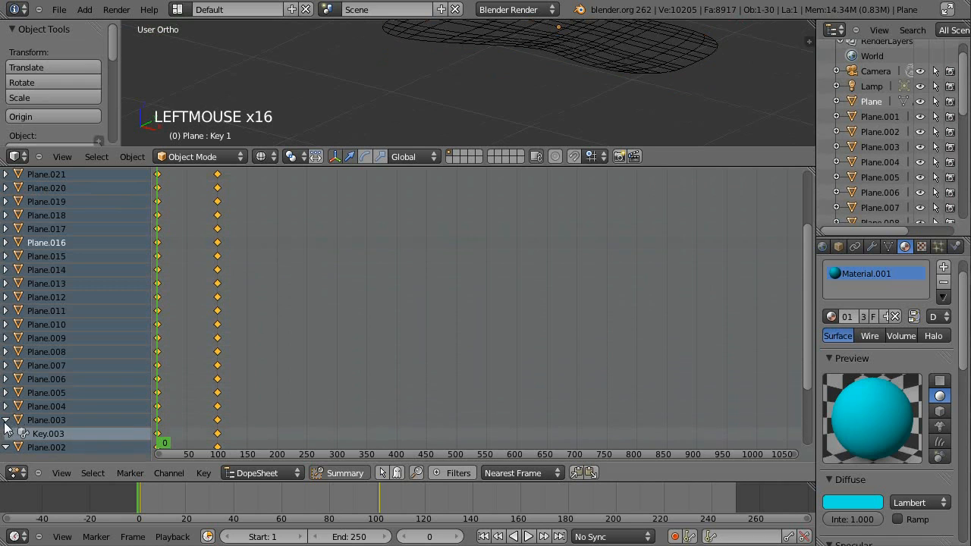
pyautogui.click(5, 420)
pyautogui.click(6, 433)
pyautogui.moveTo(64, 383); pyautogui.dragTo(65, 318, button='middle')
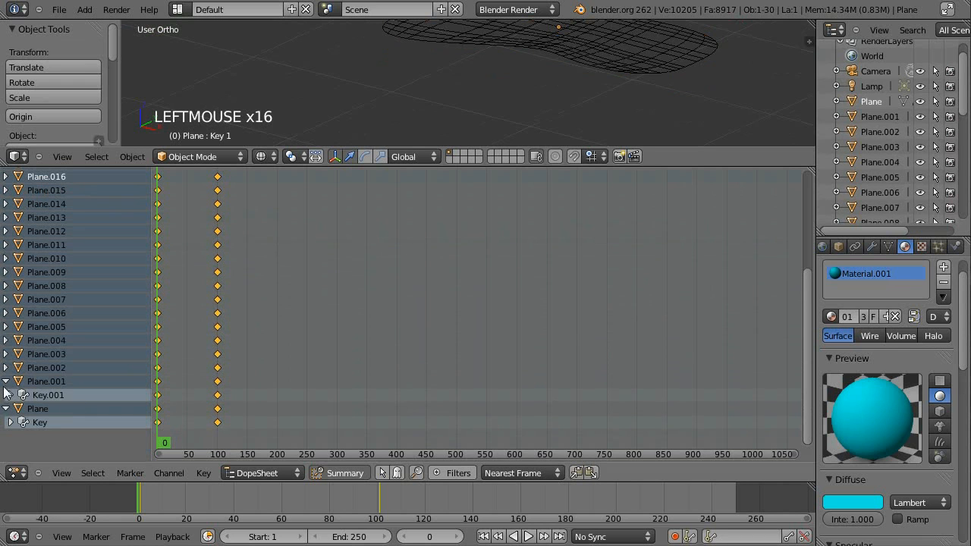
pyautogui.click(6, 382)
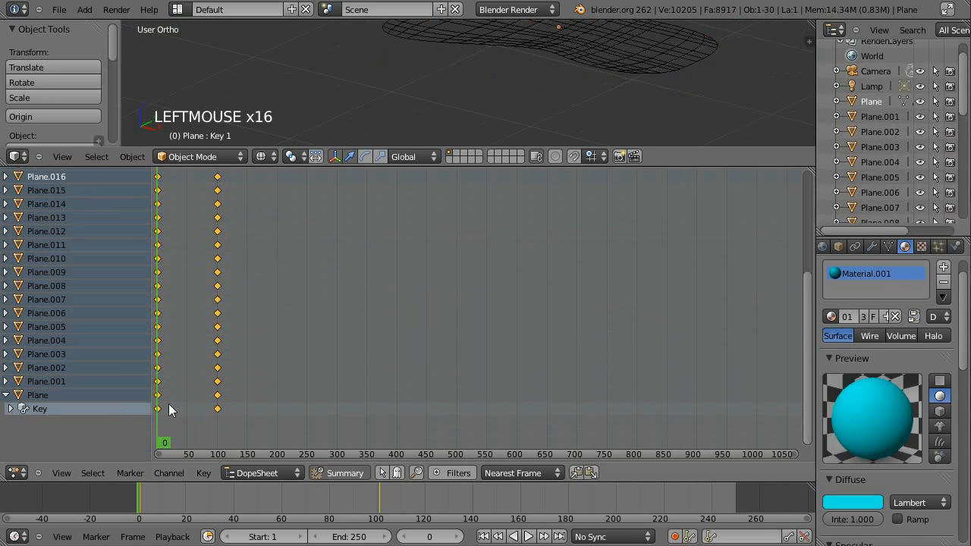
# - Clear the keyframe selection except for the original Plane's first keyframe, and collapse the Plane channel
pyautogui.keyDown('alt'); pyautogui.keyDown('shift'); pyautogui.click(217, 395); pyautogui.keyUp('shift'); pyautogui.keyUp('alt')
pyautogui.click(156, 403)
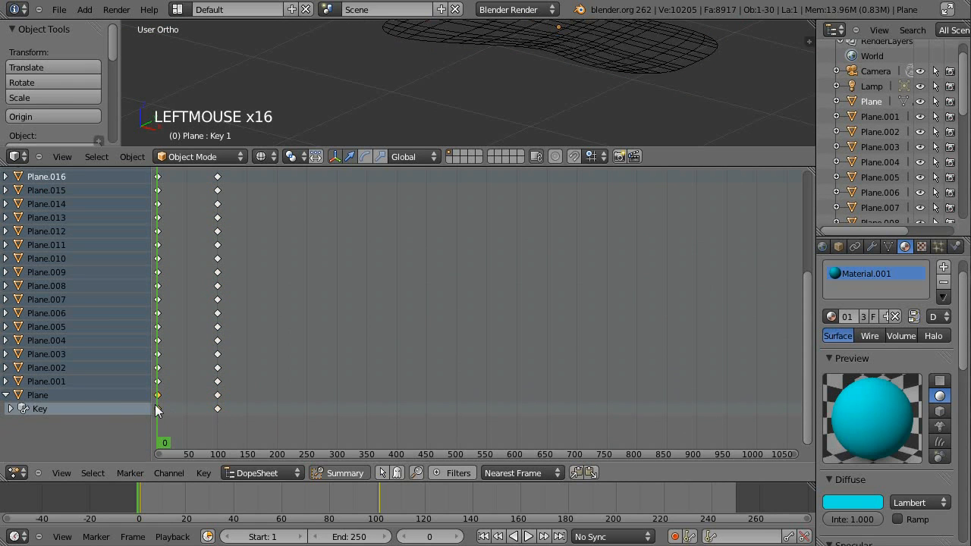
pyautogui.click(6, 395)
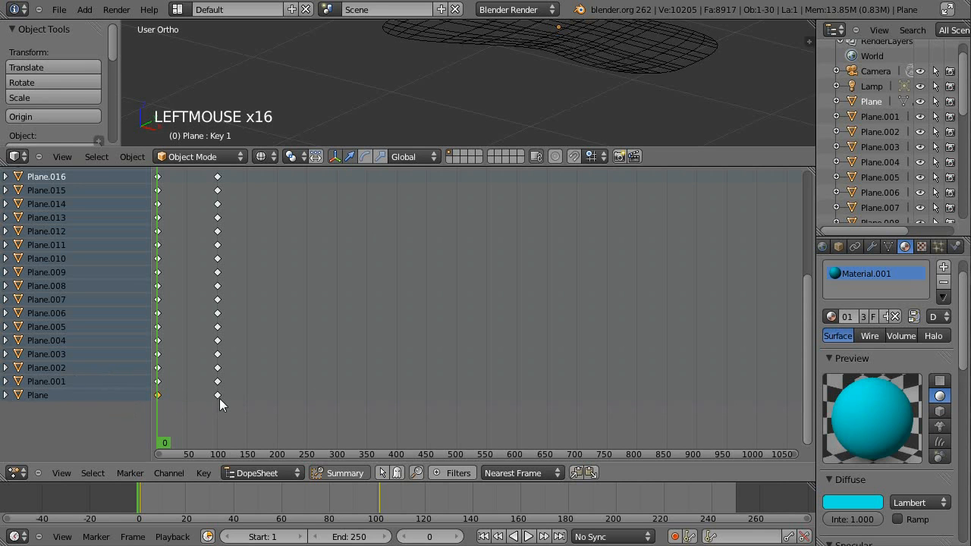
# - Select both keyframes of Plane.001 and move them forward by 10 frames
pyautogui.click(155, 381)
pyautogui.write('g')
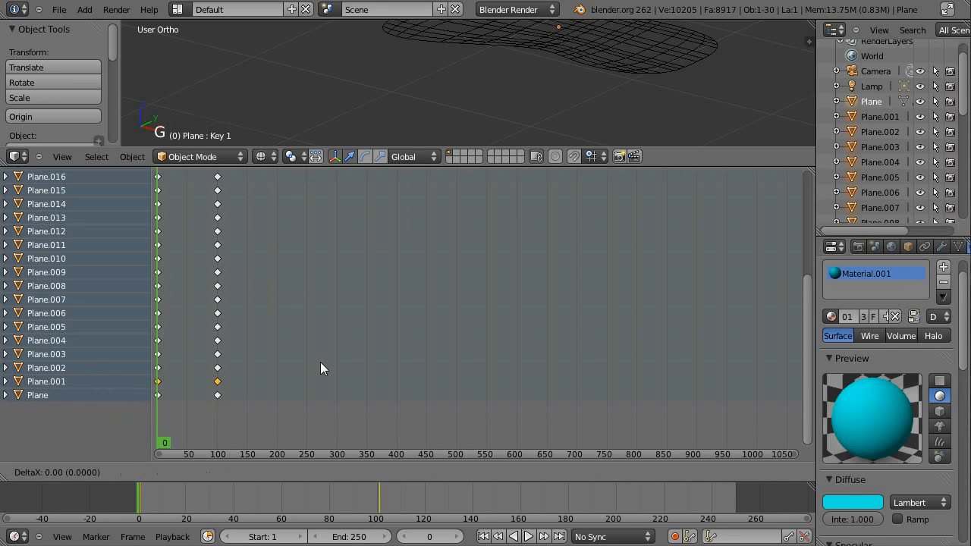
pyautogui.write('10')
pyautogui.press('Return')
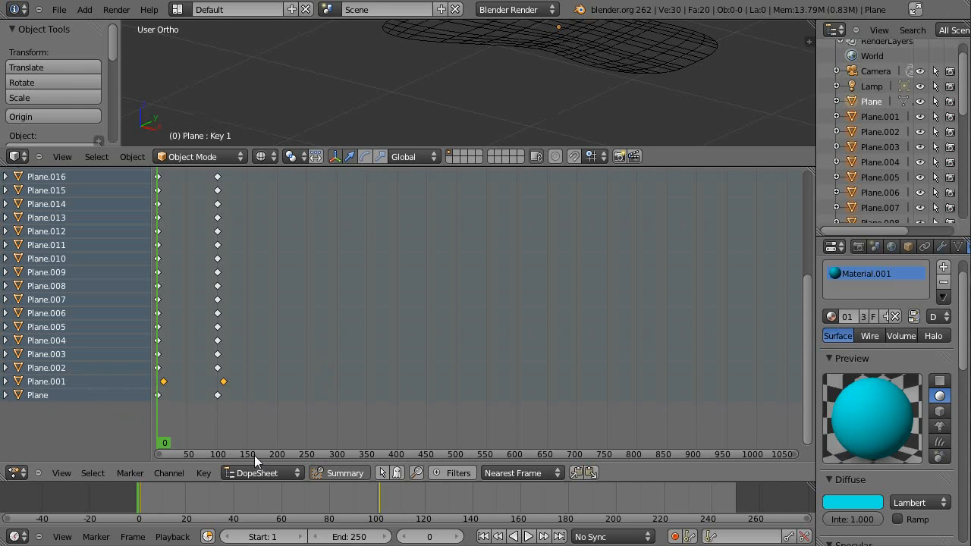
# - Move both keyframes of Plane.002 forward by 20 frames, and select both keyframes of Plane.003
pyautogui.click(158, 368)
pyautogui.keyDown('shift'); pyautogui.click(217, 368); pyautogui.keyUp('shift')
pyautogui.write('g20')
pyautogui.press('Return')
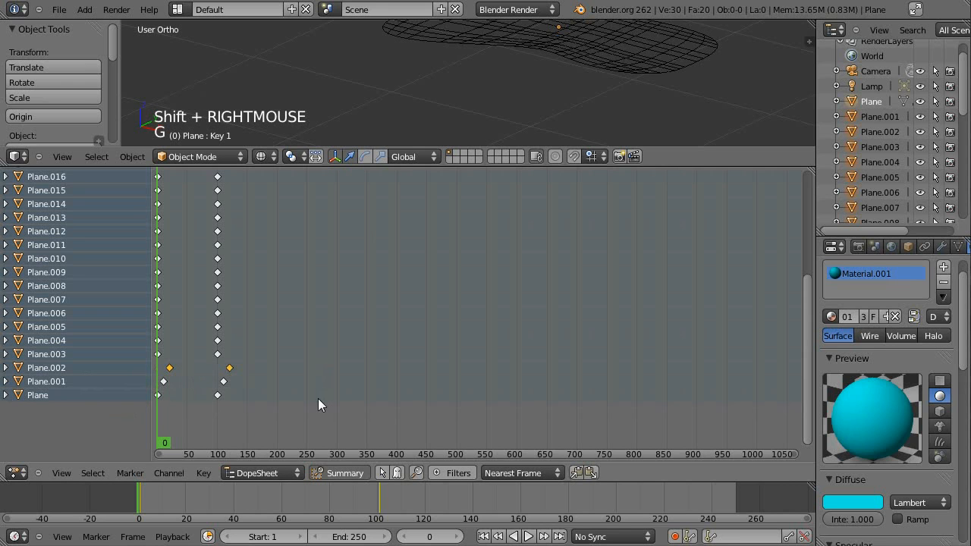
pyautogui.rightClick(159, 354)
pyautogui.keyDown('shift'); pyautogui.rightClick(217, 354); pyautogui.keyUp('shift')
pyautogui.write('g')
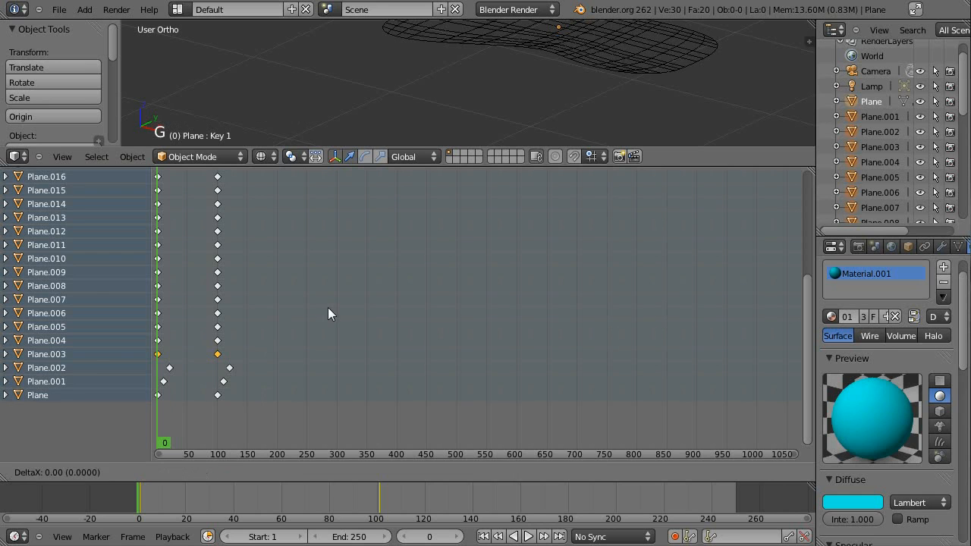
pyautogui.write('360')
pyautogui.press('Return')
pyautogui.rightClick(335, 291)
pyautogui.hotkey('ctrl', 'z')
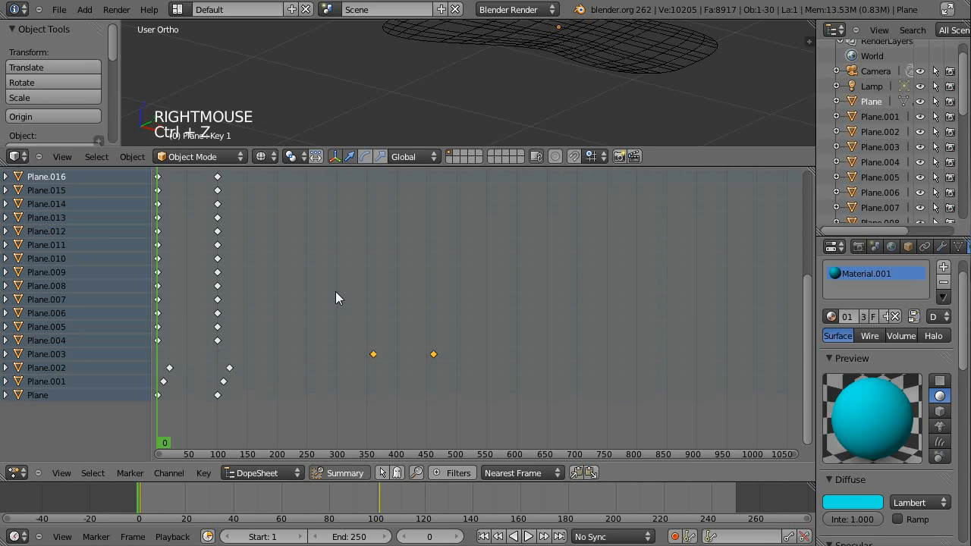
pyautogui.hotkey('ctrl', 'z')
# - Move both keyframes of Plane.003 forward by 30 frames and both keyframes of Plane.004 forward by 40 frames
pyautogui.write('g30')
pyautogui.press('Return')
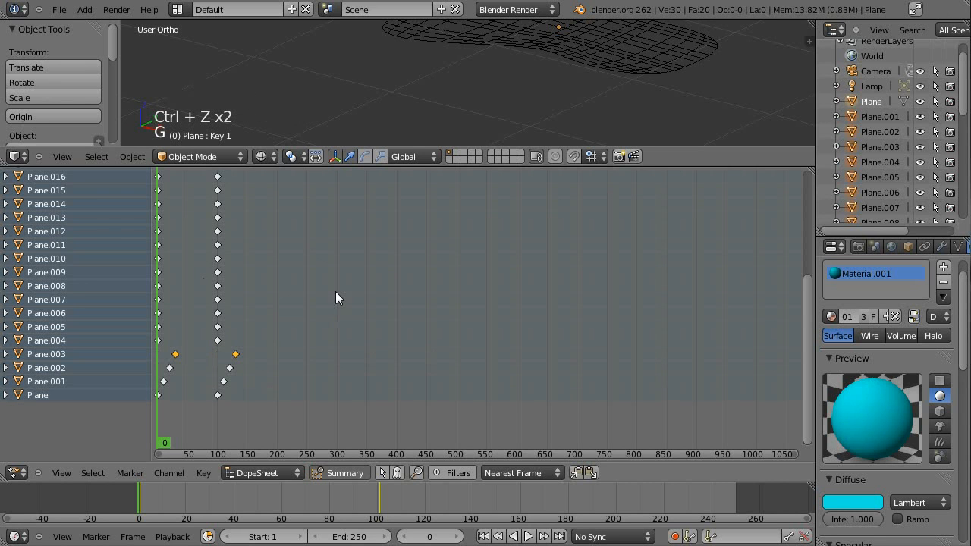
pyautogui.rightClick(158, 340)
pyautogui.keyDown('shift'); pyautogui.rightClick(218, 341); pyautogui.keyUp('shift')
pyautogui.write('g40')
pyautogui.press('Return')
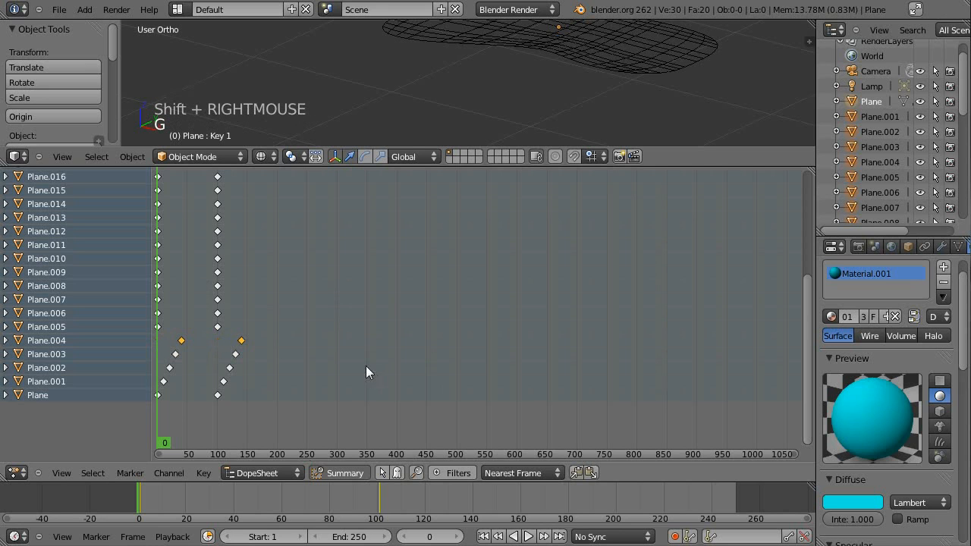
# - Move both keyframes of Plane.005 forward by 50 frames and both keyframes of Plane.006 forward by 60 frames
pyautogui.rightClick(157, 327)
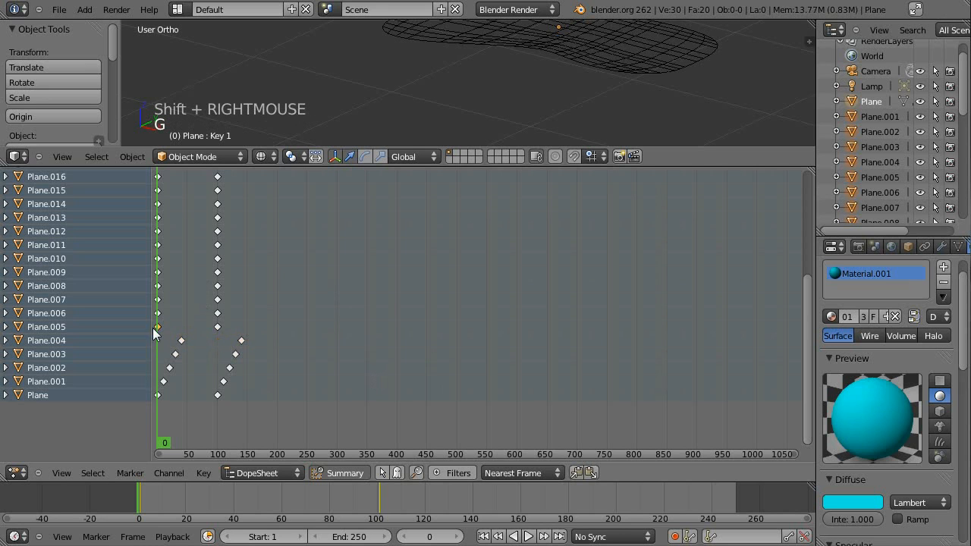
pyautogui.keyDown('shift'); pyautogui.rightClick(218, 327); pyautogui.keyUp('shift')
pyautogui.write('g50')
pyautogui.press('Return')
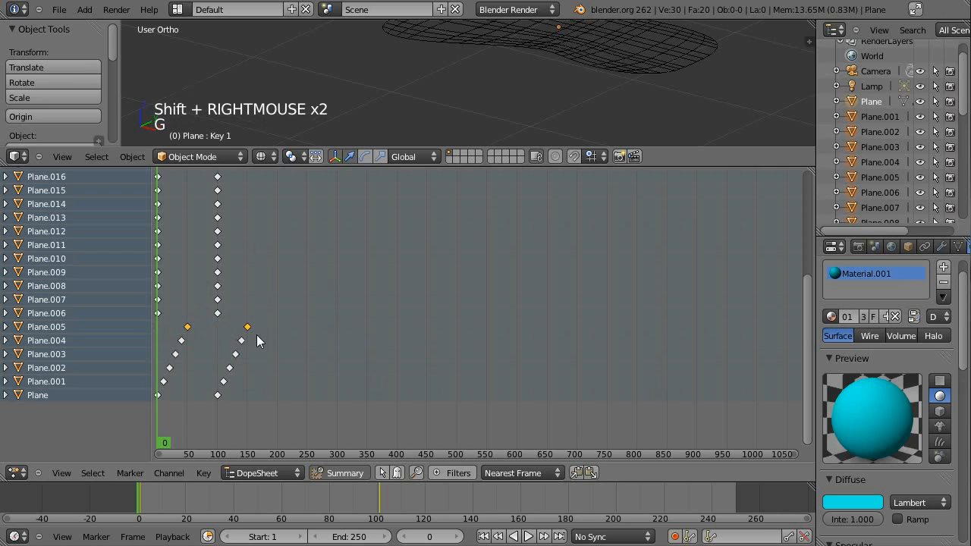
pyautogui.rightClick(157, 313)
pyautogui.write('g60')
pyautogui.press('Return')
# - Move both keyframes of Plane.007 forward by 70 frames and both keyframes of Plane.008 forward by 80 frames
pyautogui.rightClick(157, 300)
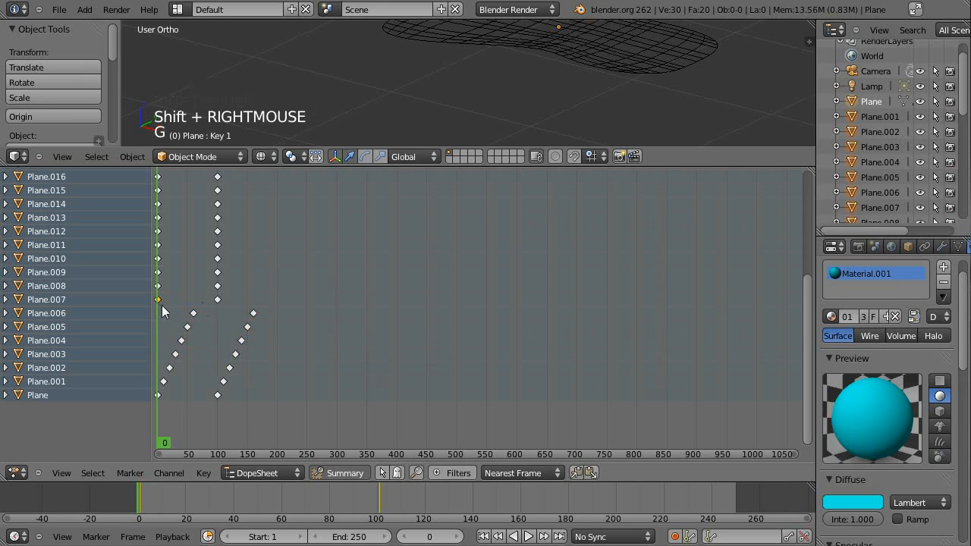
pyautogui.write('g70')
pyautogui.press('Return')
pyautogui.moveTo(229, 262); pyautogui.dragTo(267, 349, button='middle')
pyautogui.rightClick(194, 372)
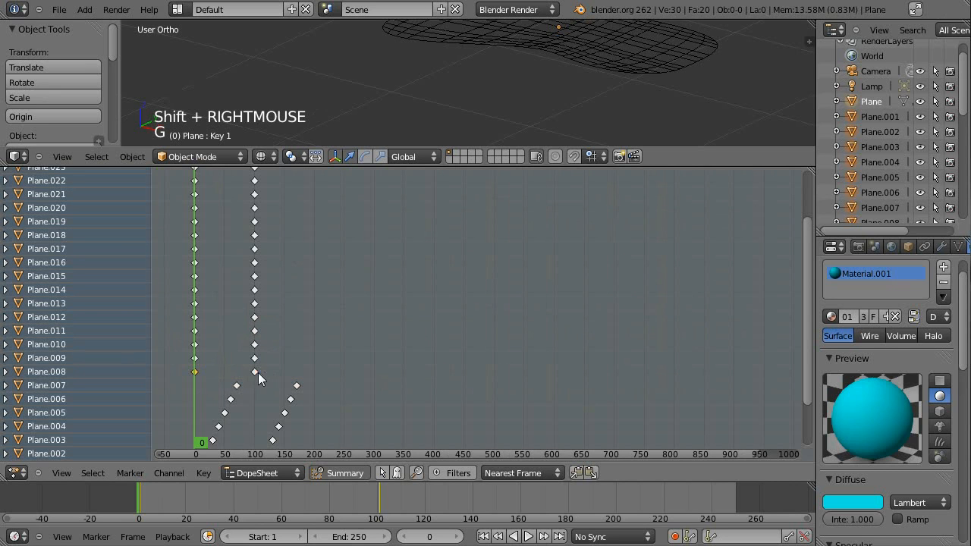
pyautogui.keyDown('shift'); pyautogui.rightClick(255, 372); pyautogui.keyUp('shift')
pyautogui.write('g80')
pyautogui.press('Return')
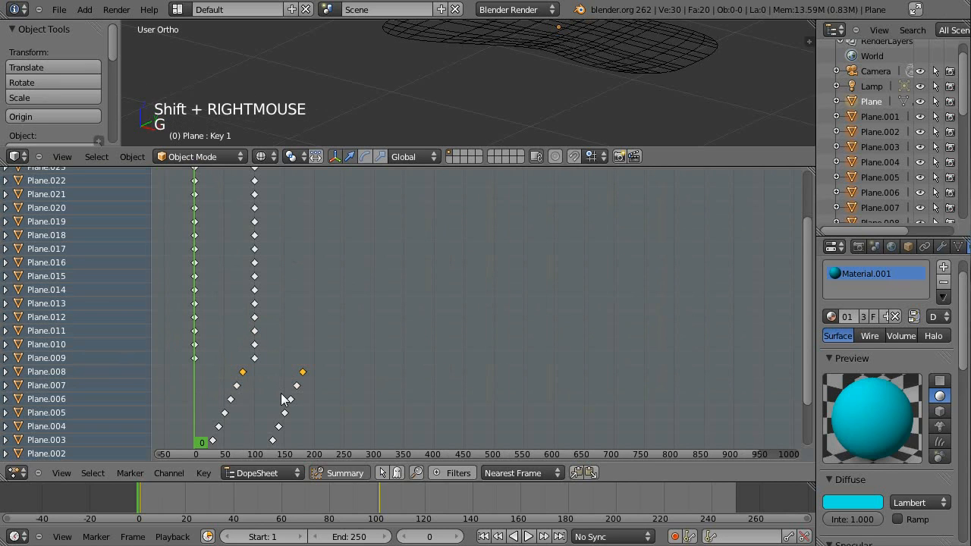
# - Move both keyframes of Plane.009 forward by 90 frames and both keyframes of Plane.010 forward by 100 frames
pyautogui.rightClick(194, 358)
pyautogui.write('g90')
pyautogui.press('Return')
pyautogui.moveTo(315, 236); pyautogui.dragTo(352, 326, button='middle')
pyautogui.rightClick(235, 417)
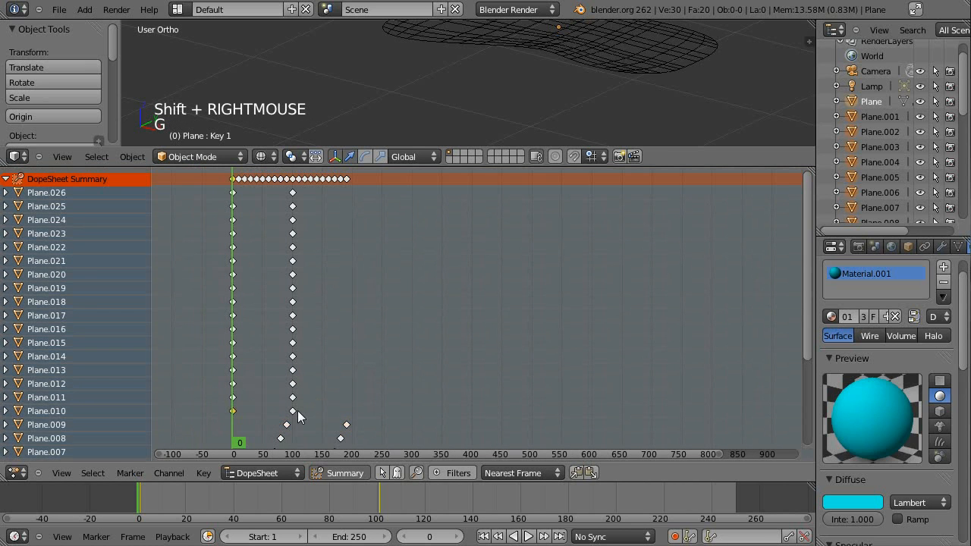
pyautogui.keyDown('shift'); pyautogui.rightClick(297, 410); pyautogui.keyUp('shift')
pyautogui.write('g100')
pyautogui.press('Return')
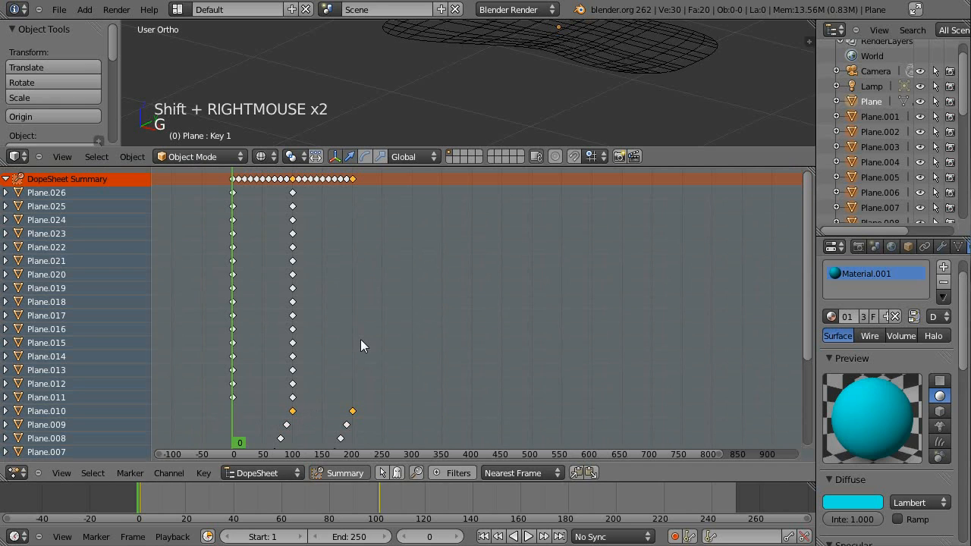
# - Select both keyframes of Plane.011 and move them forward by 110 frames
pyautogui.rightClick(234, 398)
pyautogui.keyDown('shift'); pyautogui.rightClick(294, 397); pyautogui.keyUp('shift')
pyautogui.write('g110')
pyautogui.press('Return')
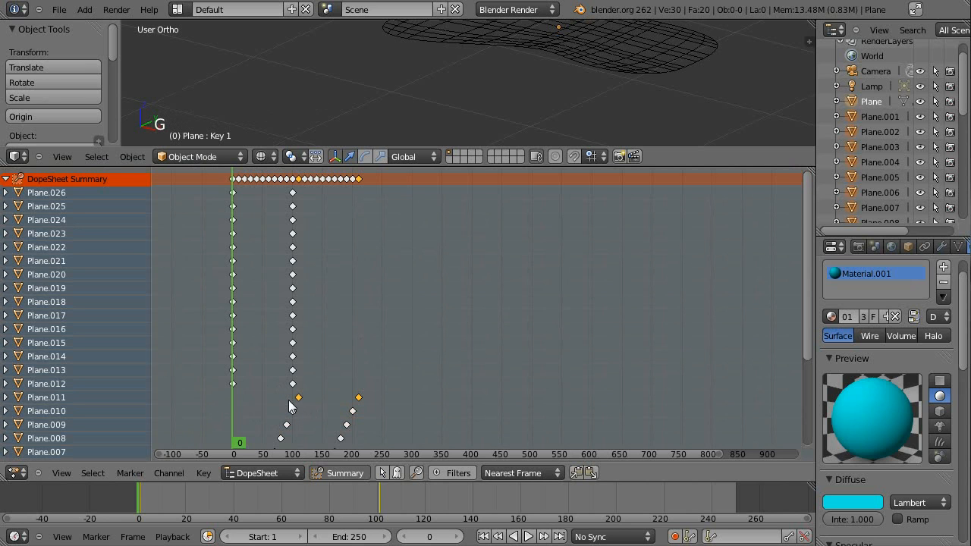
# - Box-select all keyframes of Plane.012 through Plane.026 and move them forward together by 100 frames
pyautogui.rightClick(231, 383)
pyautogui.press('b')
pyautogui.moveTo(223, 387); pyautogui.dragTo(321, 189)
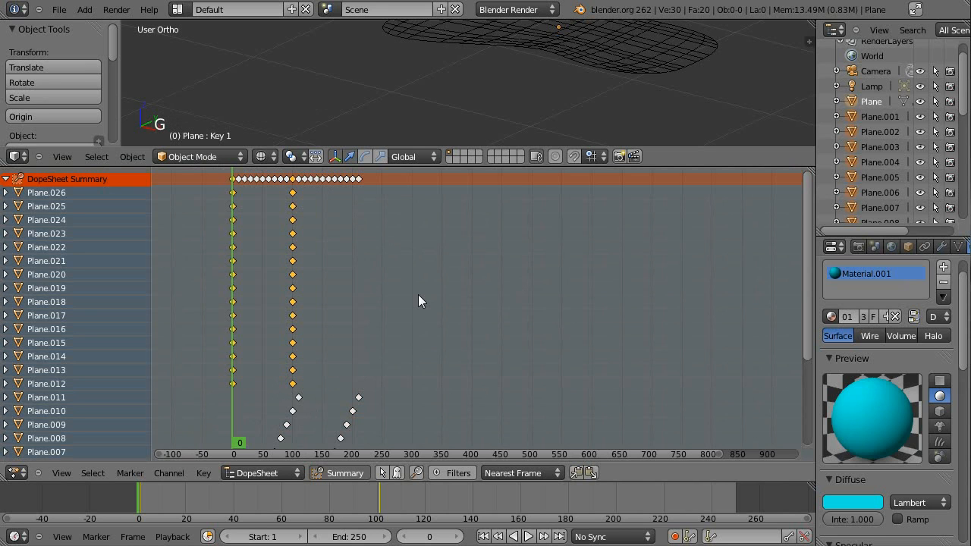
pyautogui.write('g100')
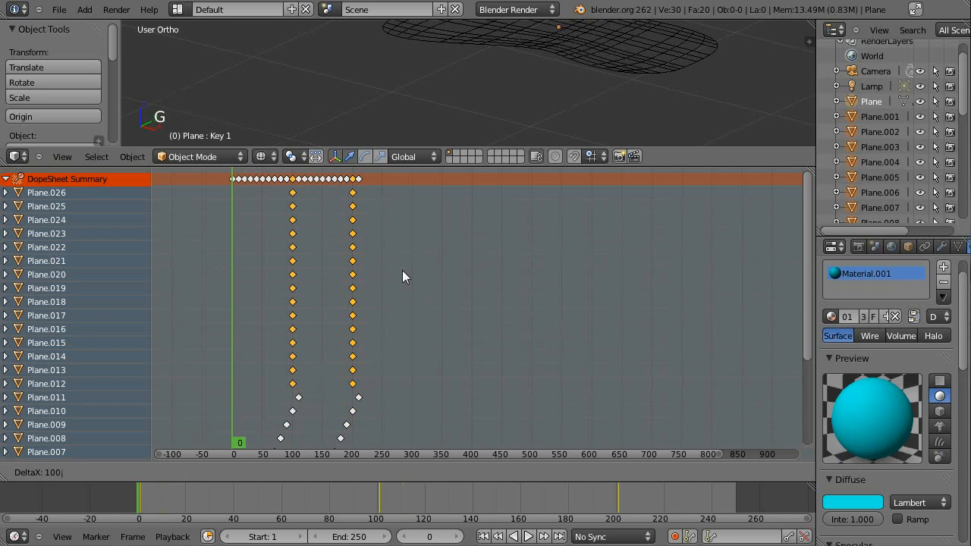
# - Shift the keyframes of Plane.012 through Plane.026 forward 100 frames, then move Plane.012's two keyframes forward another 20 frames
pyautogui.press('Return')
pyautogui.rightClick(292, 384)
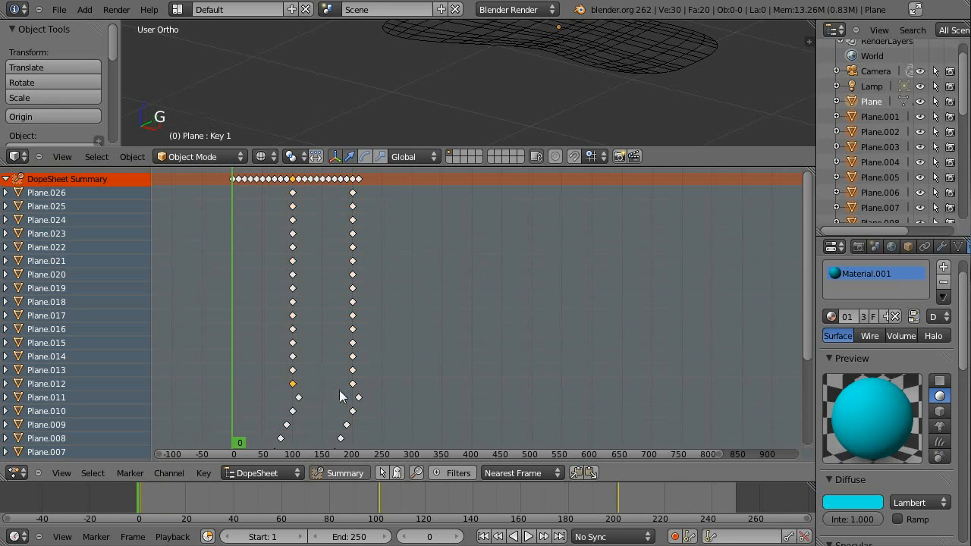
pyautogui.keyDown('shift'); pyautogui.rightClick(352, 385); pyautogui.keyUp('shift')
pyautogui.write('g20')
pyautogui.press('Return')
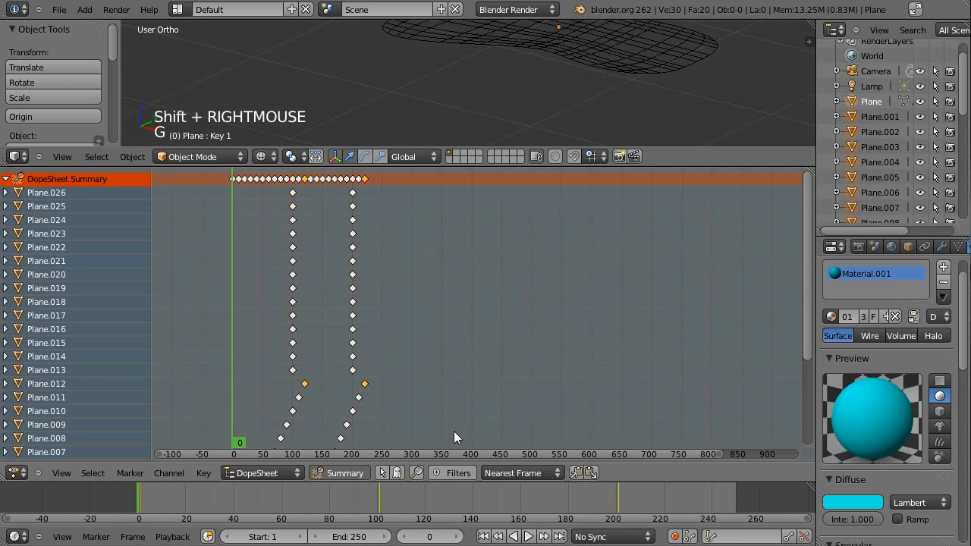
# - Move Plane.013's two keyframes forward 30 frames and Plane.014's two keyframes forward 40 frames
pyautogui.rightClick(292, 370)
pyautogui.keyDown('shift'); pyautogui.rightClick(353, 372); pyautogui.keyUp('shift')
pyautogui.write('g30')
pyautogui.press('Return')
pyautogui.rightClick(292, 356)
pyautogui.keyDown('shift'); pyautogui.rightClick(353, 356); pyautogui.keyUp('shift')
pyautogui.write('g')
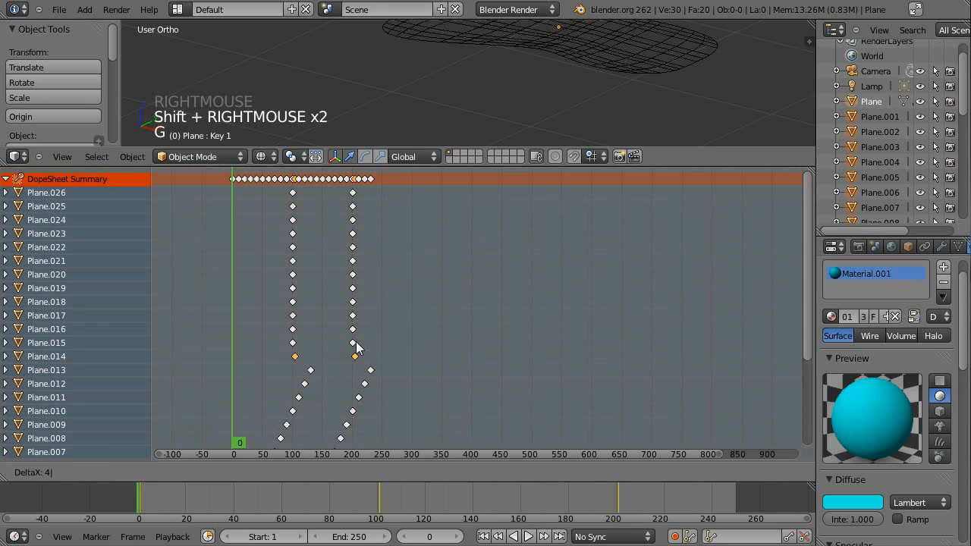
pyautogui.write('40')
pyautogui.press('Return')
# - Move Plane.015's two keyframes forward 50 frames and Plane.016's two keyframes forward 60 frames
pyautogui.rightClick(295, 343)
pyautogui.keyDown('shift'); pyautogui.rightClick(353, 343); pyautogui.keyUp('shift')
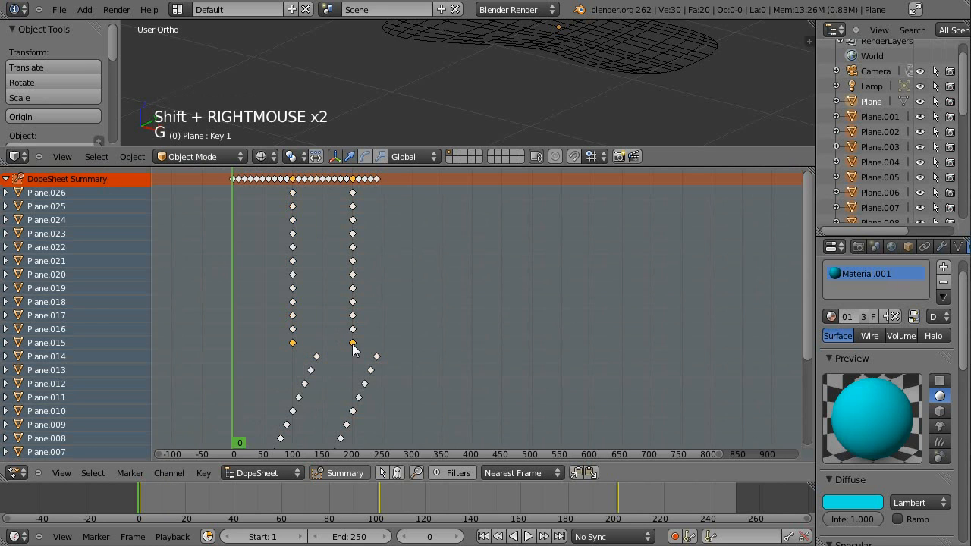
pyautogui.write('g50')
pyautogui.press('Return')
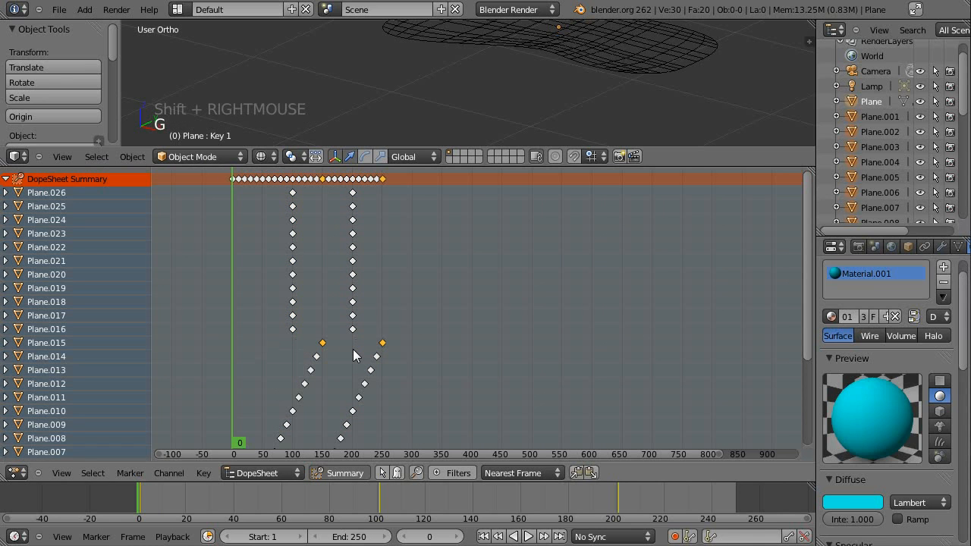
pyautogui.press('a')
pyautogui.rightClick(293, 330)
pyautogui.keyDown('shift'); pyautogui.rightClick(353, 330); pyautogui.keyUp('shift')
pyautogui.write('g')
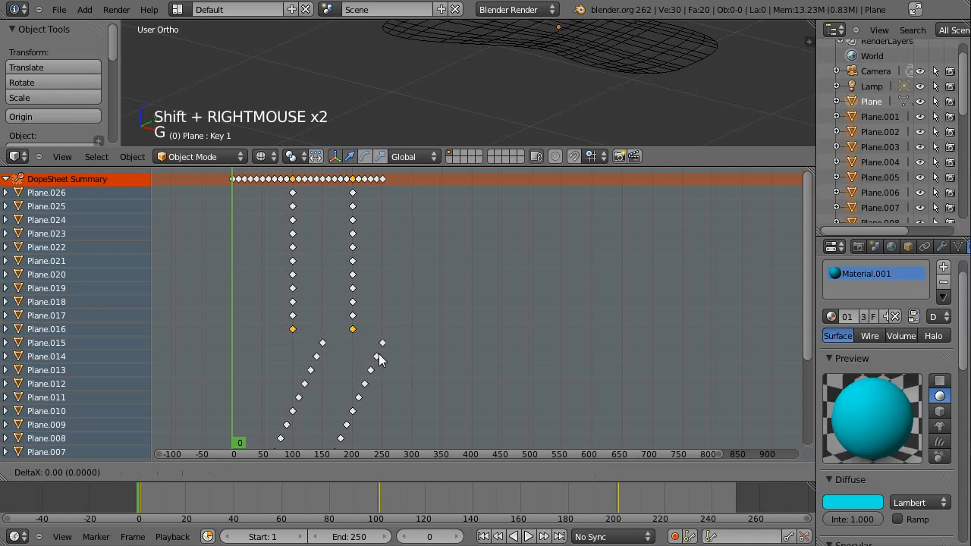
pyautogui.write('50')
pyautogui.press('Return')
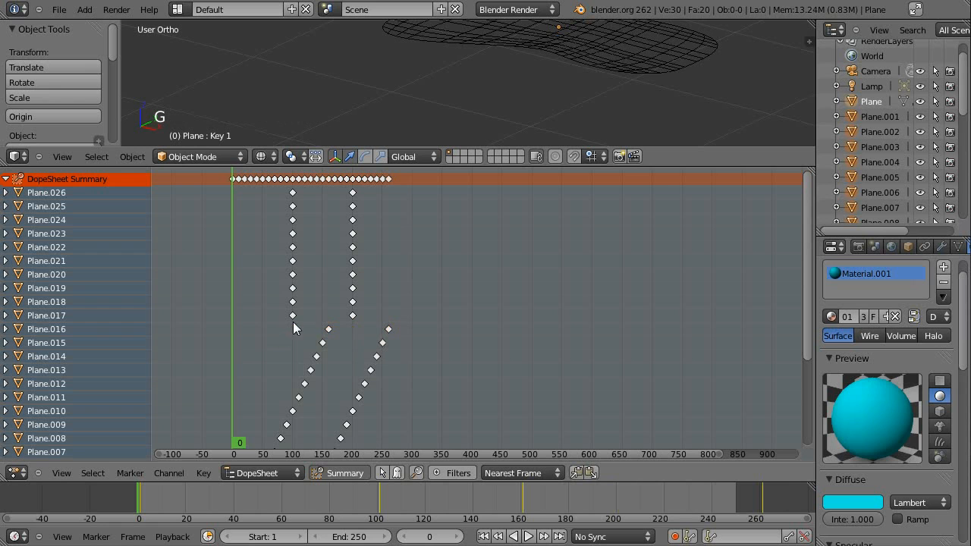
# - Move Plane.017's two keyframes forward 70 frames and clear the keyframe selection
pyautogui.rightClick(292, 315)
pyautogui.keyDown('shift'); pyautogui.rightClick(361, 315); pyautogui.keyUp('shift')
pyautogui.write('g70')
pyautogui.press('Return')
pyautogui.press('a')
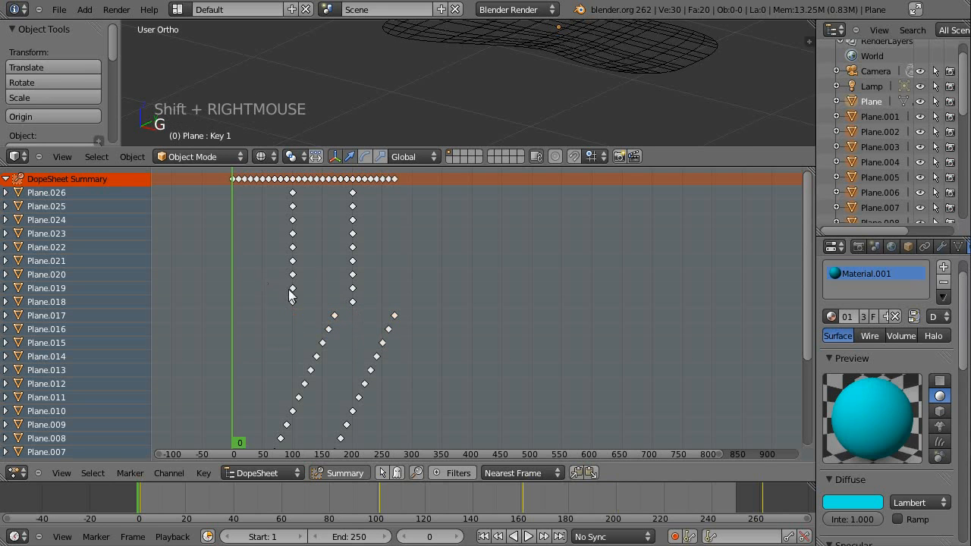
pyautogui.press('a')
pyautogui.press('a')
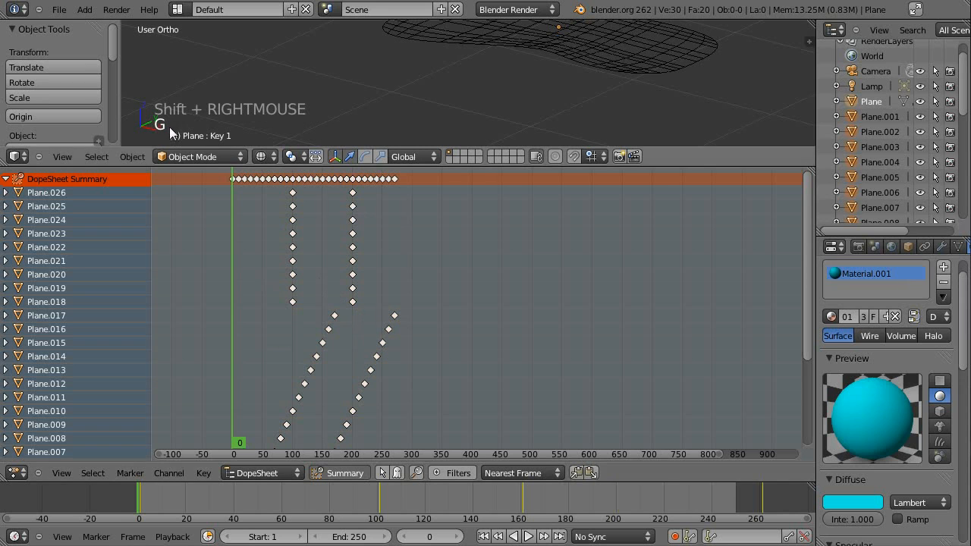
pyautogui.keyDown('shift'); pyautogui.rightClick(399, 317); pyautogui.keyUp('shift')
pyautogui.press('a')
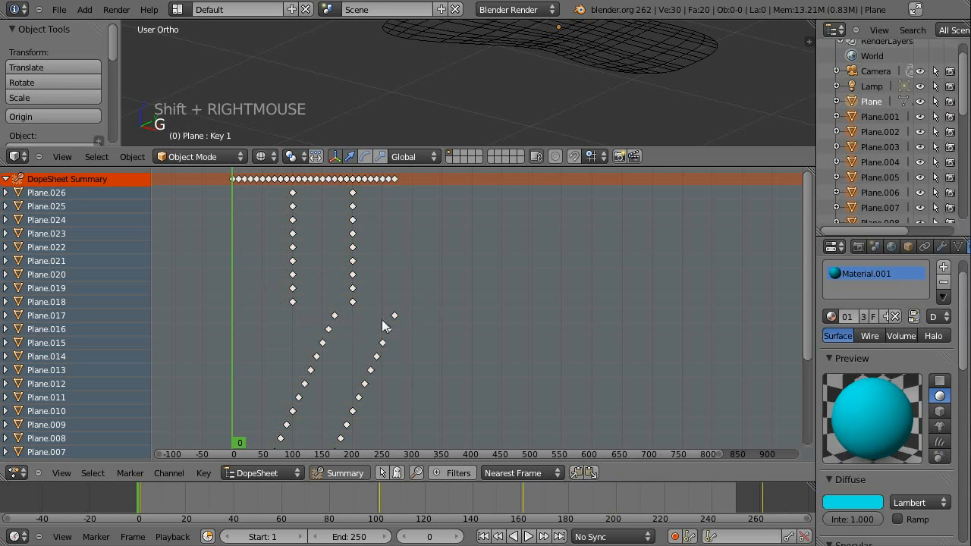
# - Move both Plane.018 keyframes forward 80 frames in the dope sheet
pyautogui.rightClick(289, 302)
pyautogui.keyDown('shift'); pyautogui.rightClick(352, 302); pyautogui.keyUp('shift')
pyautogui.write('g70')
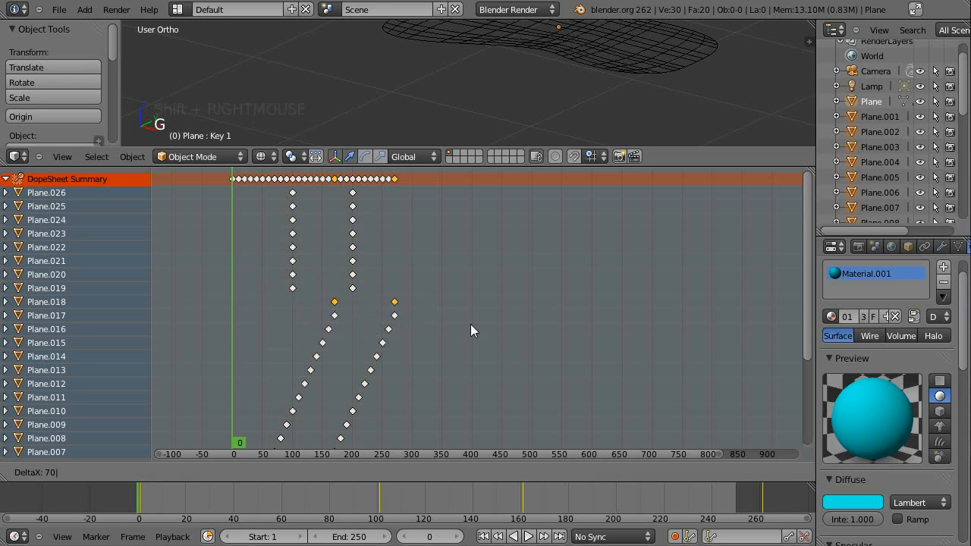
pyautogui.press('Escape')
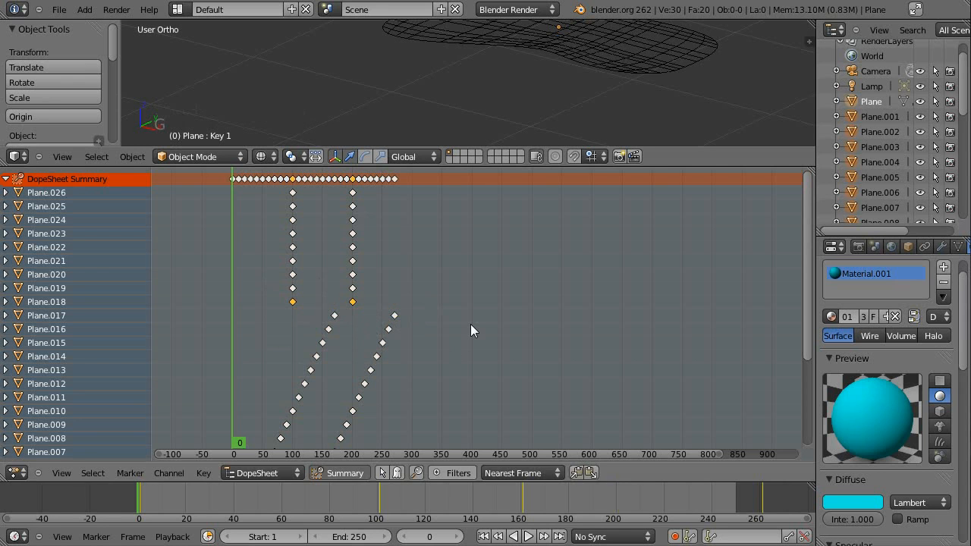
pyautogui.write('g80')
pyautogui.press('Return')
# - Move Plane.019's two keyframes forward 90 frames and Plane.020's two keyframes forward 100 frames
pyautogui.rightClick(292, 289)
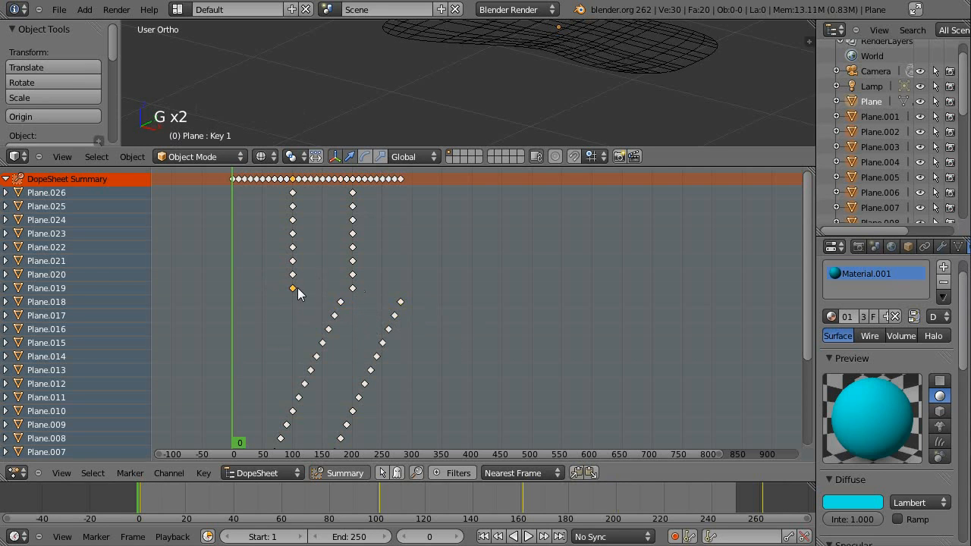
pyautogui.keyDown('shift'); pyautogui.rightClick(352, 289); pyautogui.keyUp('shift')
pyautogui.write('g90')
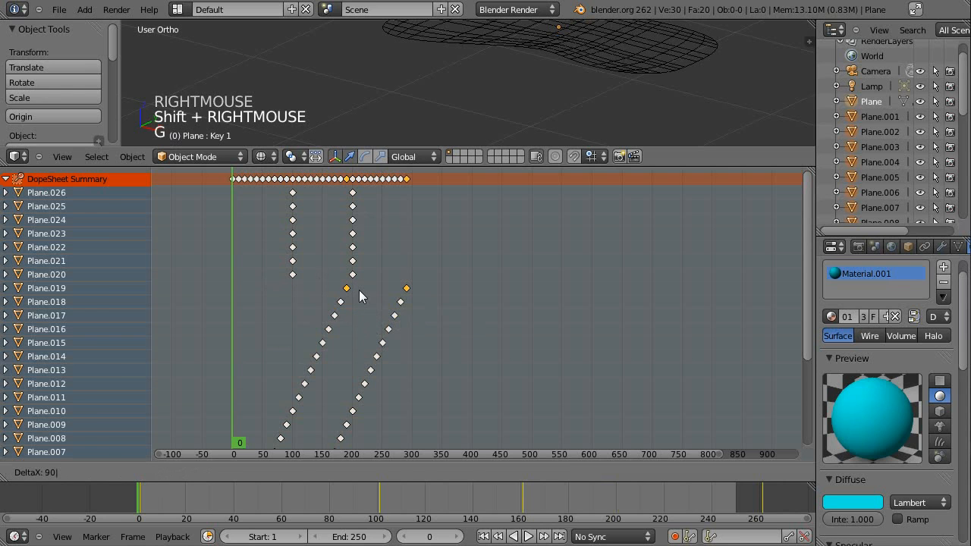
pyautogui.press('Return')
pyautogui.rightClick(292, 275)
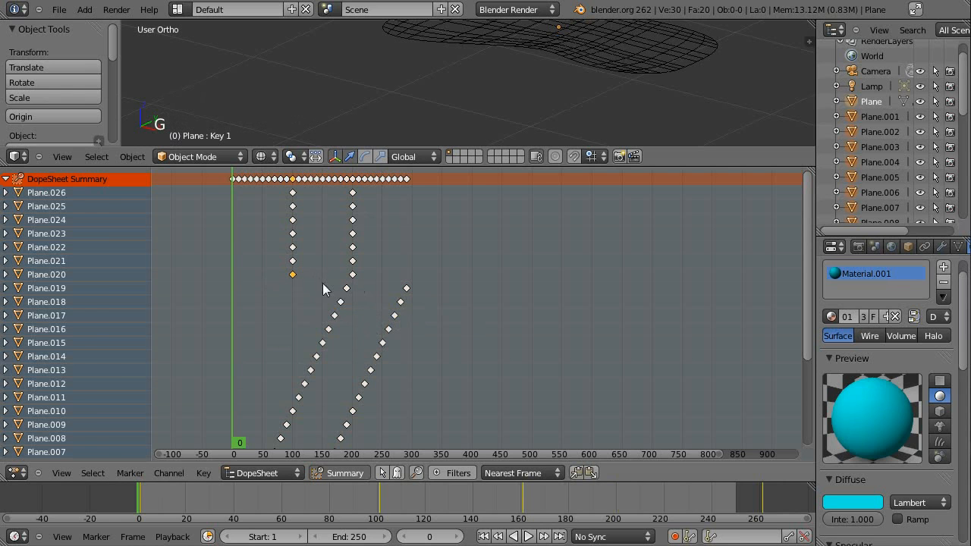
pyautogui.keyDown('shift'); pyautogui.rightClick(352, 275); pyautogui.keyUp('shift')
pyautogui.write('g100')
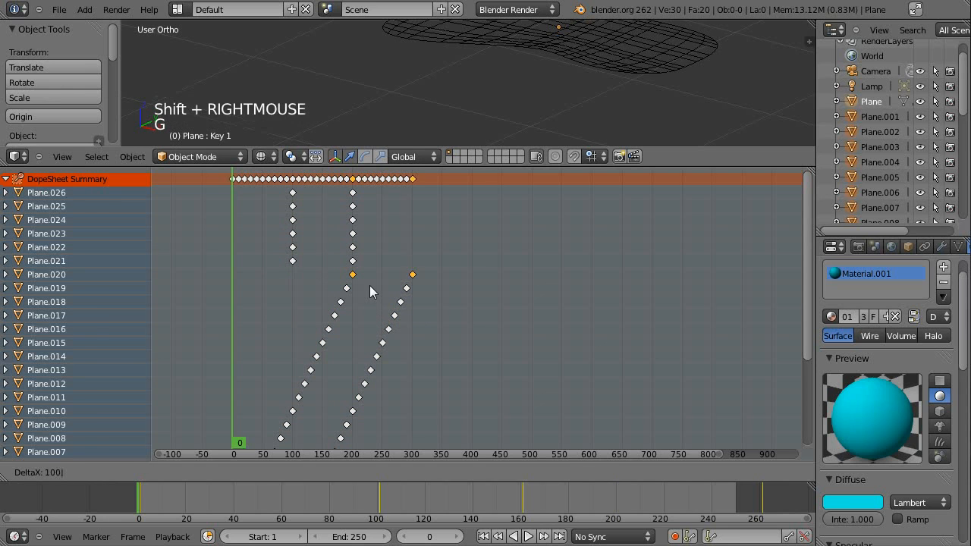
pyautogui.press('Return')
# - Move both Plane.021 keyframes forward 110 frames in the dope sheet
pyautogui.rightClick(292, 261)
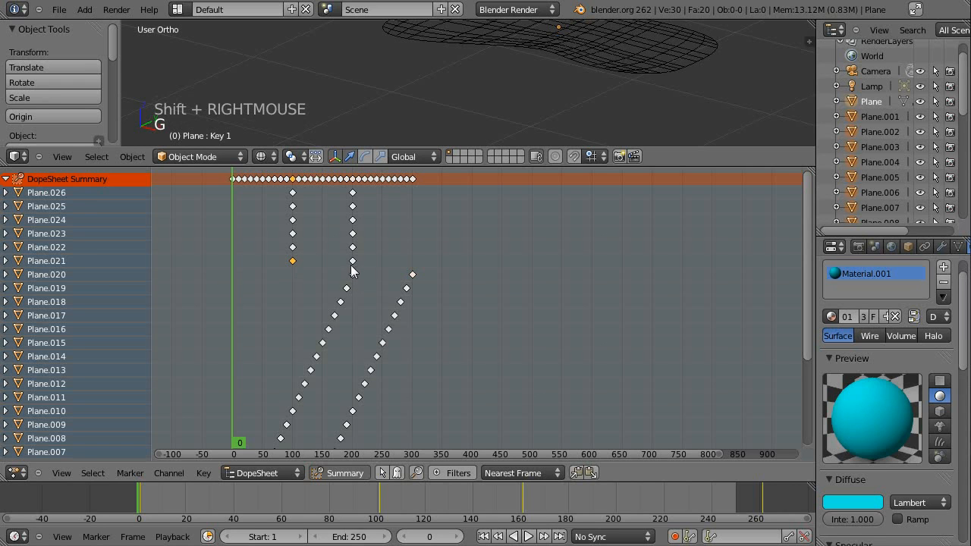
pyautogui.keyDown('shift'); pyautogui.rightClick(352, 261); pyautogui.keyUp('shift')
pyautogui.write('g101')
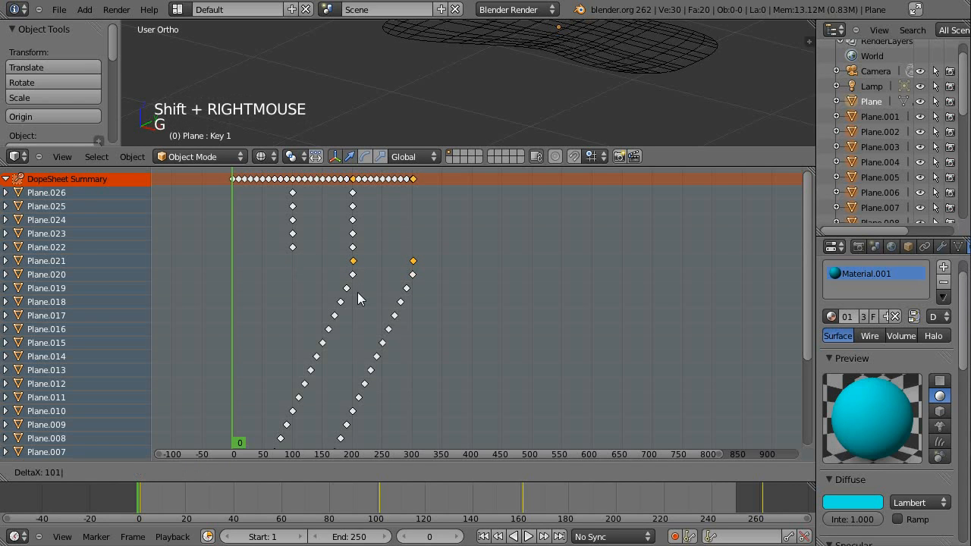
pyautogui.press('Escape')
pyautogui.write('g')
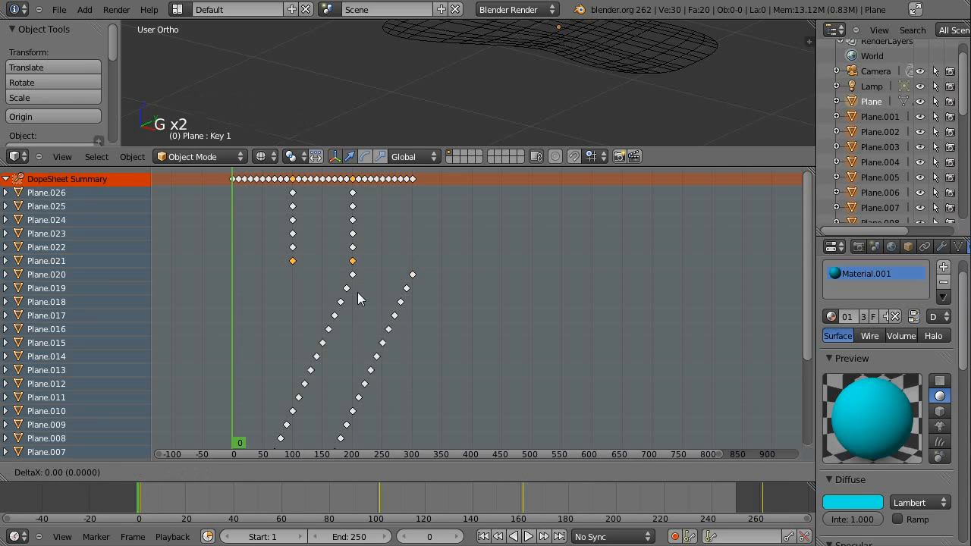
pyautogui.write('110')
pyautogui.press('Return')
# - Move Plane.022's two keyframes forward 120 frames and Plane.023's two keyframes forward 140 frames
pyautogui.rightClick(294, 248)
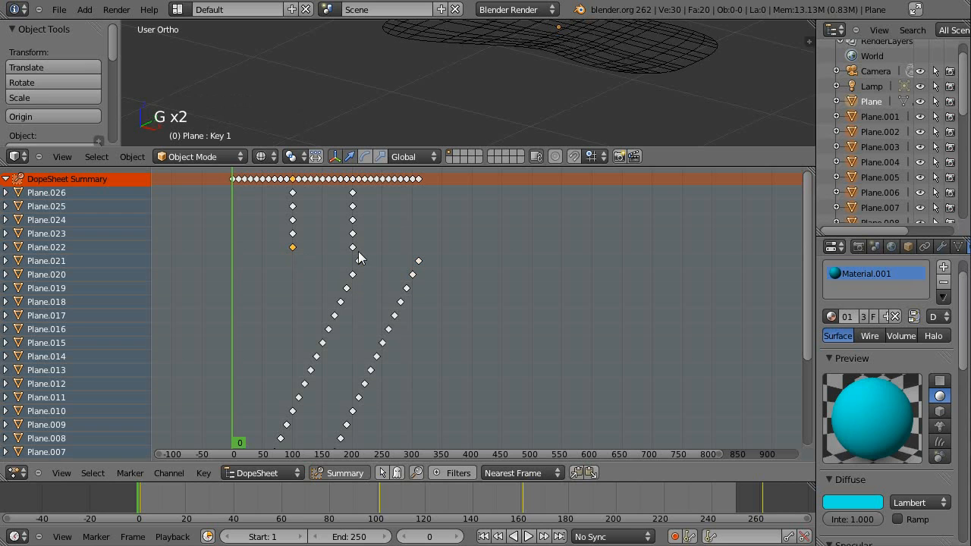
pyautogui.keyDown('shift'); pyautogui.rightClick(353, 249); pyautogui.keyUp('shift')
pyautogui.write('g120')
pyautogui.press('Return')
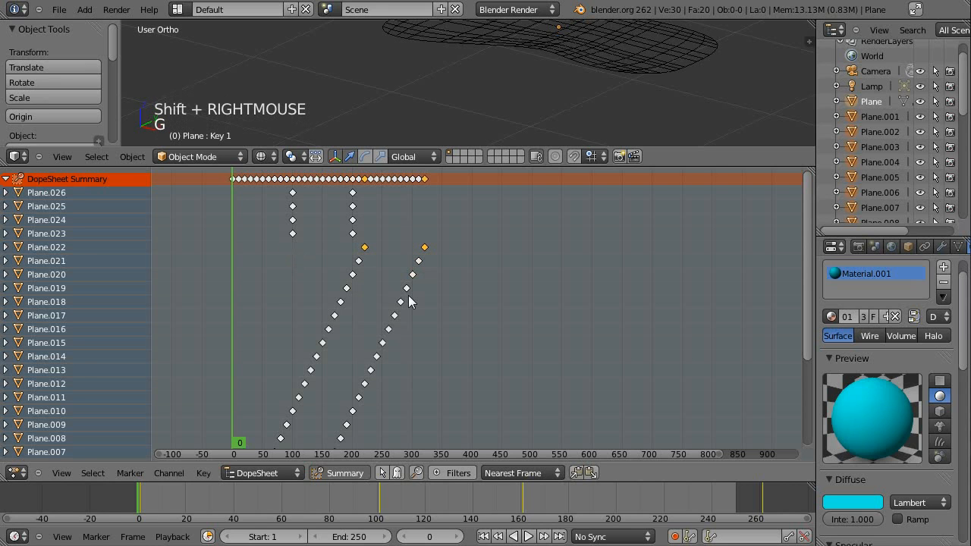
pyautogui.rightClick(292, 234)
pyautogui.write('g140')
pyautogui.press('Return')
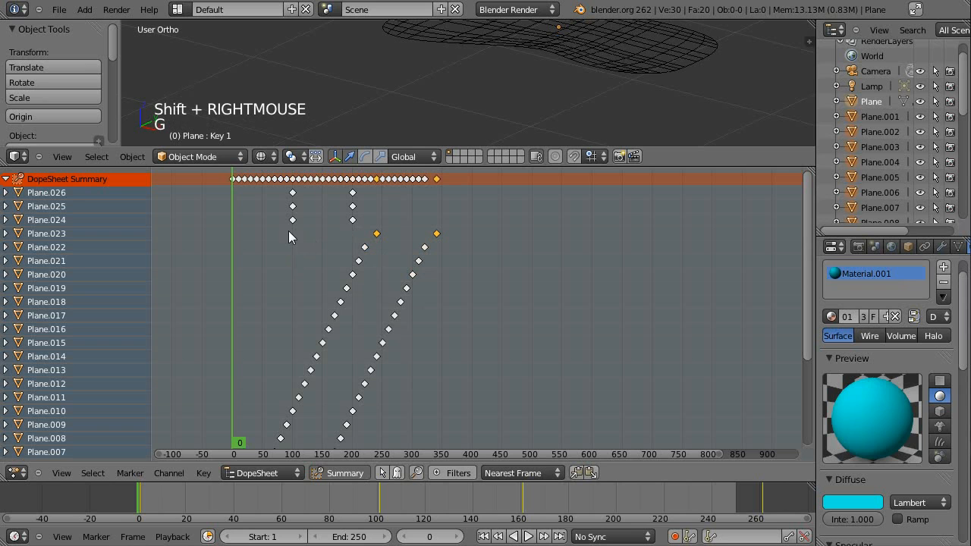
# - Move both Plane.024 keyframes forward 150 frames in the dope sheet
pyautogui.press('a')
pyautogui.keyDown('shift'); pyautogui.rightClick(353, 220); pyautogui.keyUp('shift')
pyautogui.write('150')
pyautogui.press('Return')
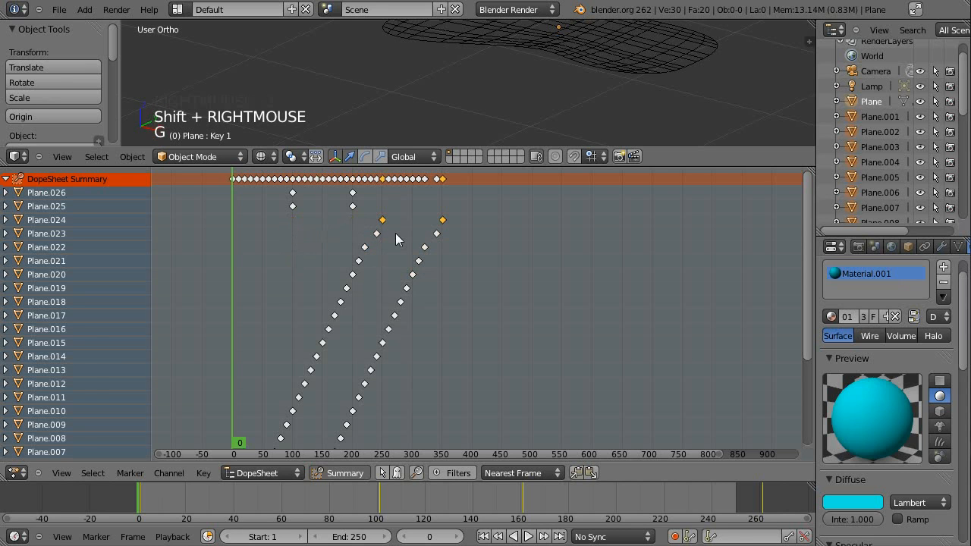
# - Move both Plane.025 keyframes forward 160 frames in the dope sheet
pyautogui.rightClick(295, 205)
pyautogui.keyDown('shift'); pyautogui.rightClick(353, 207); pyautogui.keyUp('shift')
pyautogui.write('g')
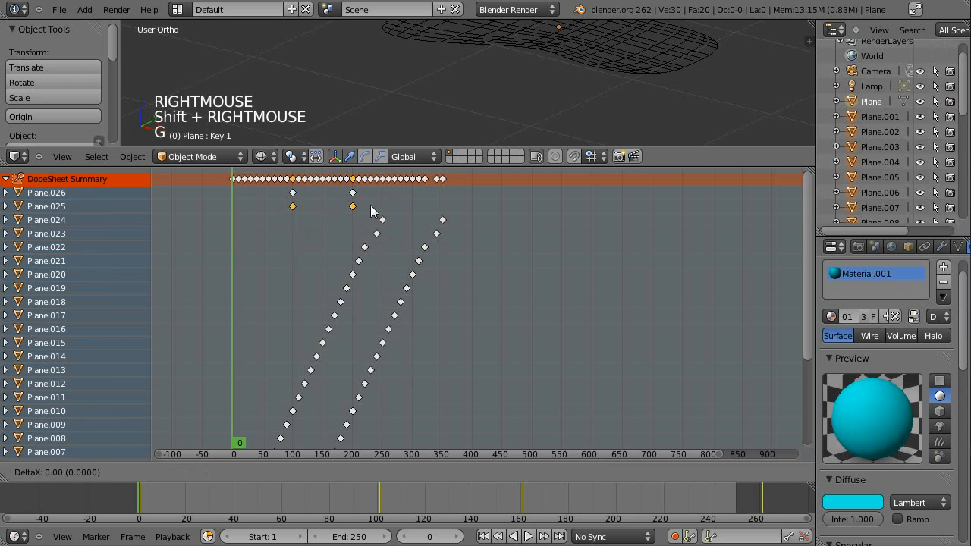
pyautogui.write('156')
pyautogui.press('Escape')
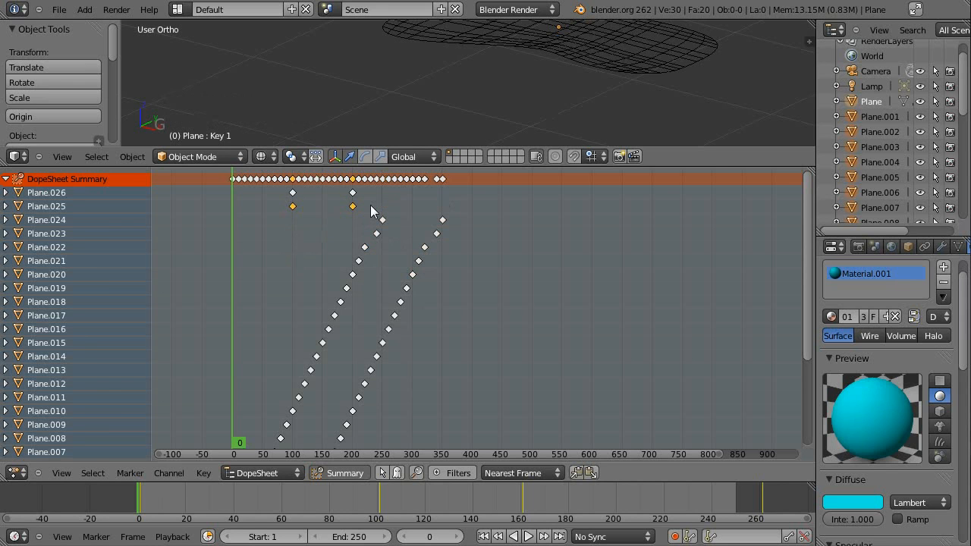
pyautogui.write('g160')
pyautogui.press('Return')
# - Move both Plane.026 keyframes forward 170 frames in the dope sheet
pyautogui.rightClick(299, 192)
pyautogui.keyDown('shift'); pyautogui.rightClick(353, 193); pyautogui.keyUp('shift')
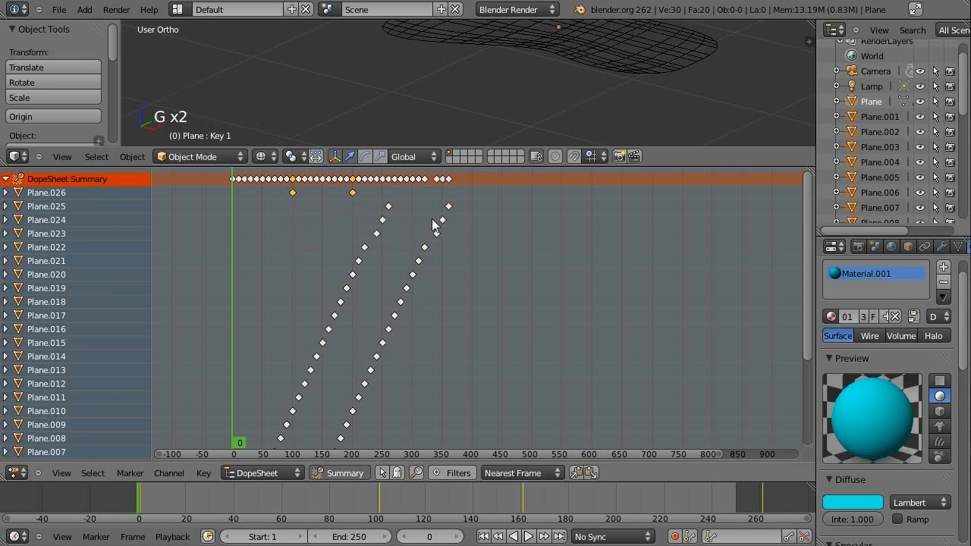
pyautogui.write('g170')
pyautogui.press('Return')
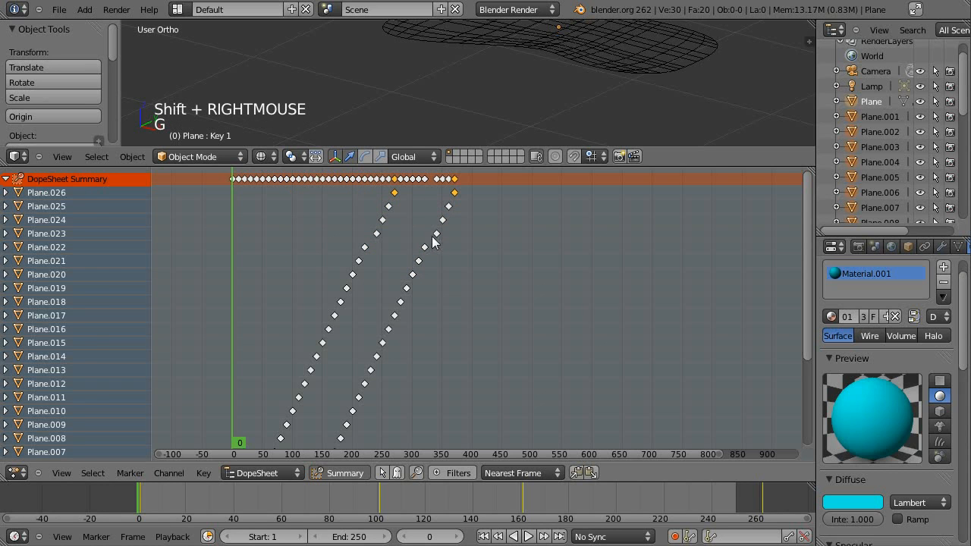
# - Move all keyframes of Plane.023 through Plane.026 back 10 frames, then deselect them
pyautogui.press('a')
pyautogui.press('b')
pyautogui.moveTo(360, 189); pyautogui.dragTo(497, 232)
pyautogui.write('g-10')
pyautogui.press('Return')
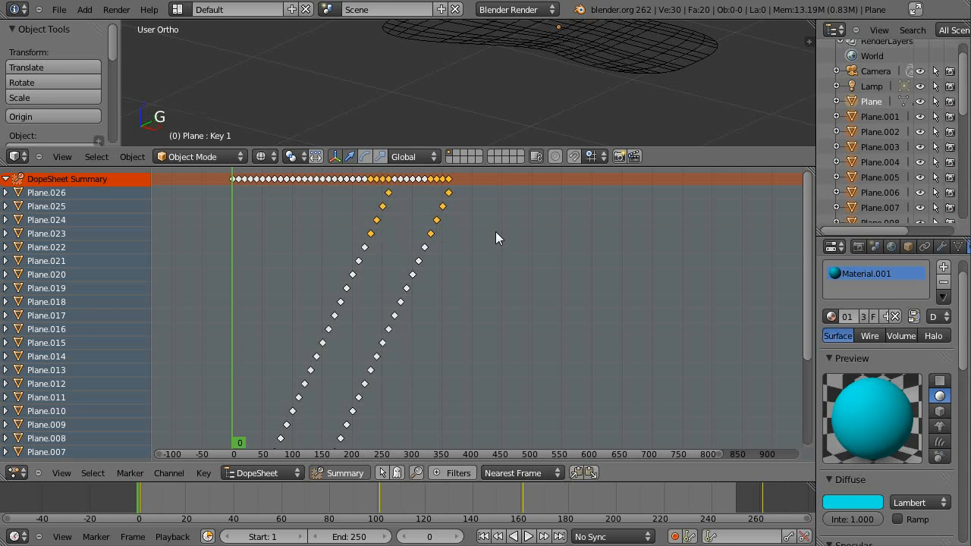
pyautogui.press('a')
# - Review the staggered keyframes down to the lowest plane channel and return the current frame to 0
pyautogui.moveTo(808, 184); pyautogui.dragTo(801, 247)
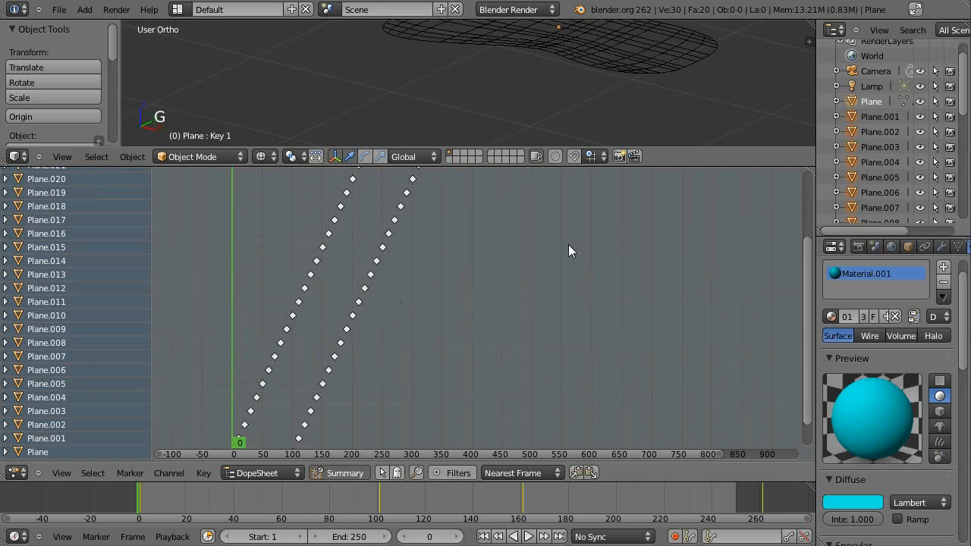
pyautogui.moveTo(246, 308); pyautogui.dragTo(234, 406)
pyautogui.scroll(5, 616, 374)
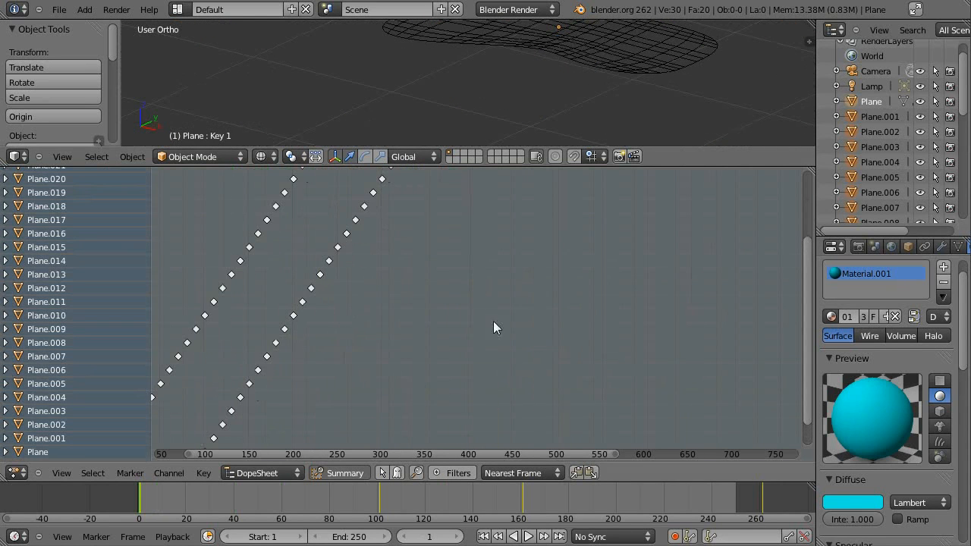
pyautogui.scroll(-5, 493, 321)
pyautogui.moveTo(807, 279); pyautogui.dragTo(832, 169)
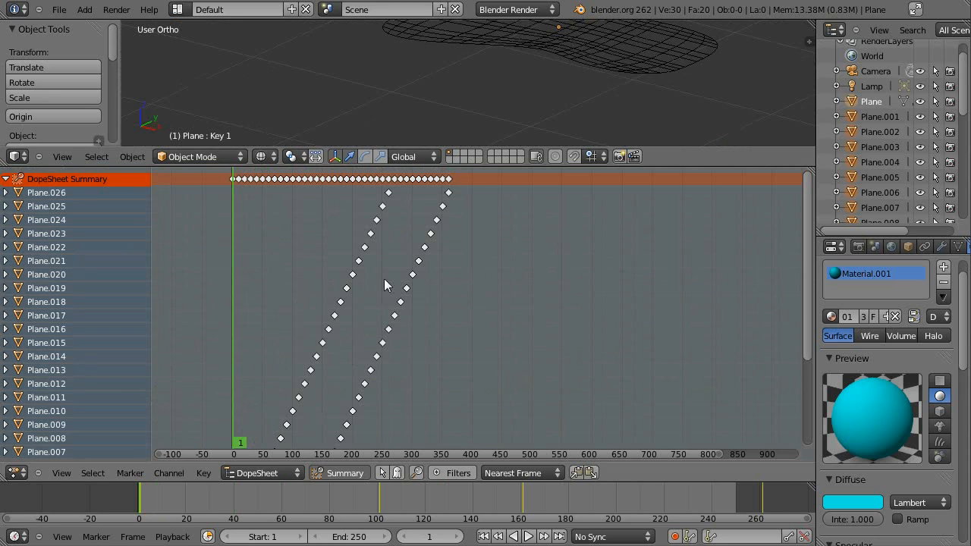
pyautogui.moveTo(384, 285); pyautogui.dragTo(232, 424)
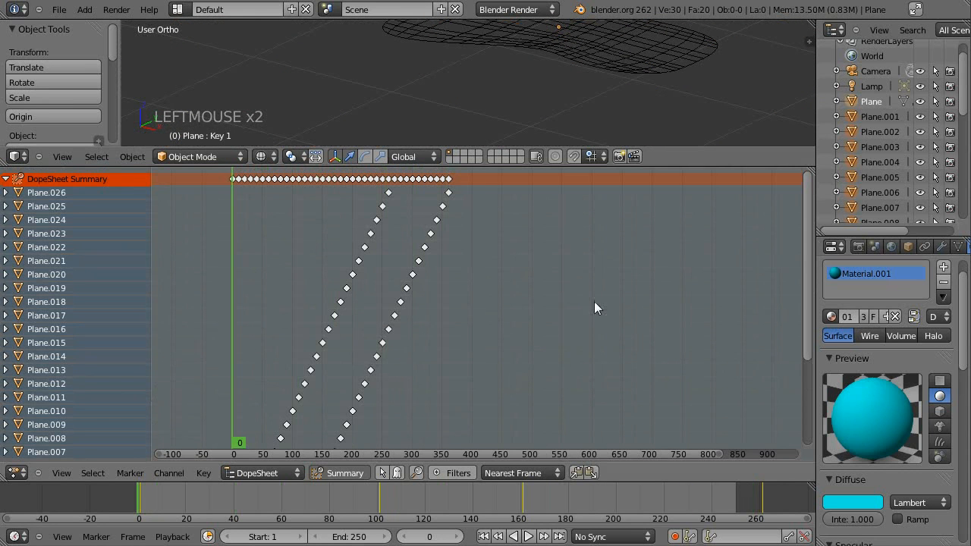
# - Enlarge the 3D viewport by shrinking the dope sheet, and bring the start of the outliner and both mesh outlines into view
pyautogui.moveTo(646, 148); pyautogui.dragTo(563, 378)
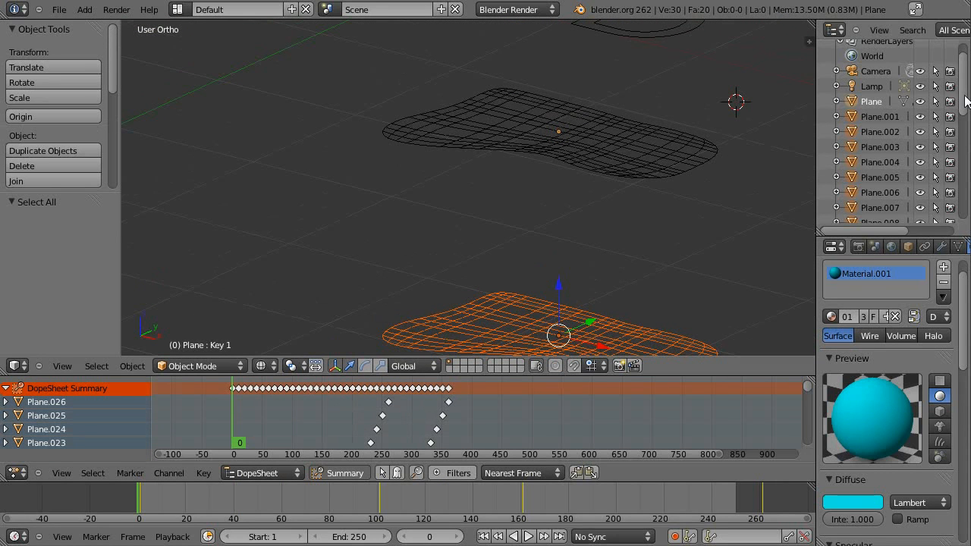
pyautogui.moveTo(964, 104); pyautogui.dragTo(943, 82)
pyautogui.scroll(-3, 524, 213)
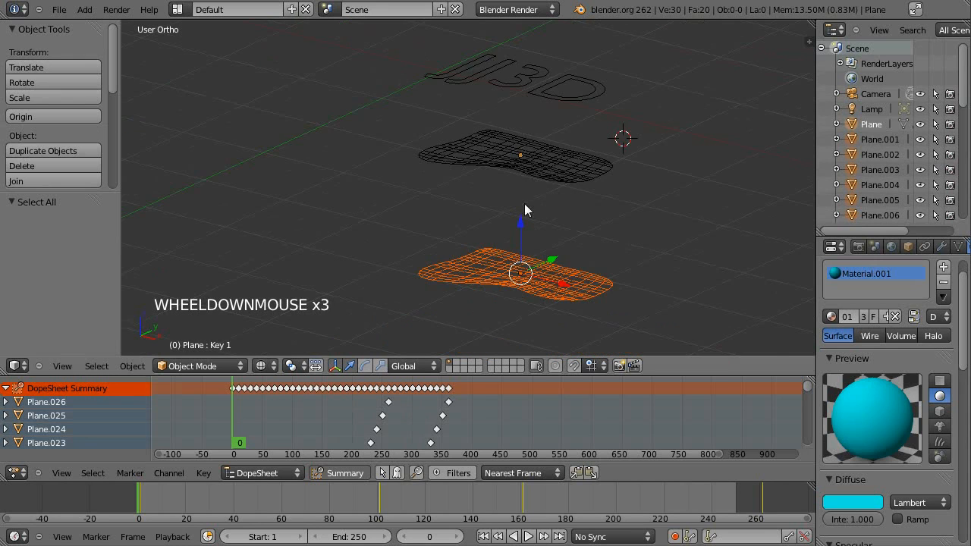
pyautogui.scroll(2, 506, 241)
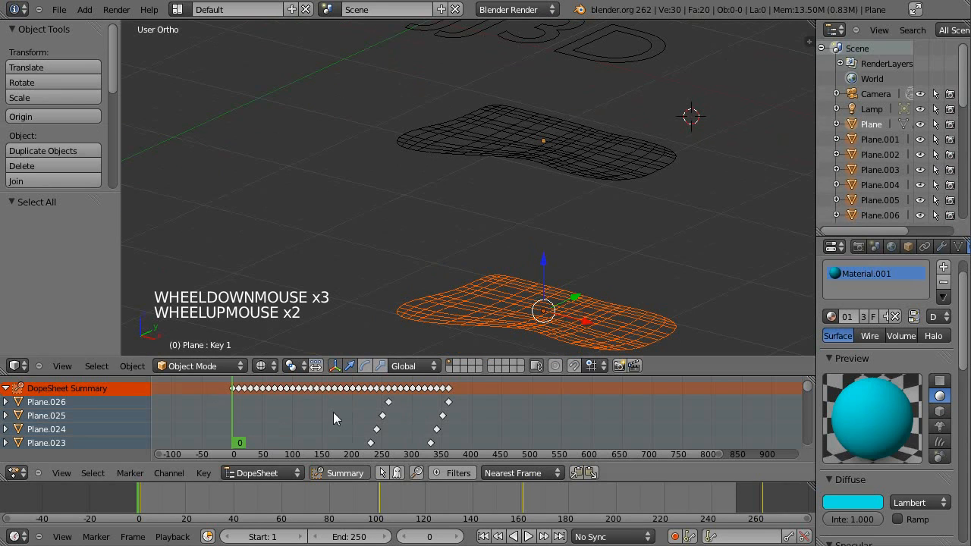
# - Preview the staggered animation with solid shading by scrubbing the current frame forward and returning it to 0
pyautogui.moveTo(242, 431)
pyautogui.mouseDown()
pyautogui.moveTo(277, 429)
pyautogui.moveTo(237, 426)
pyautogui.mouseUp()
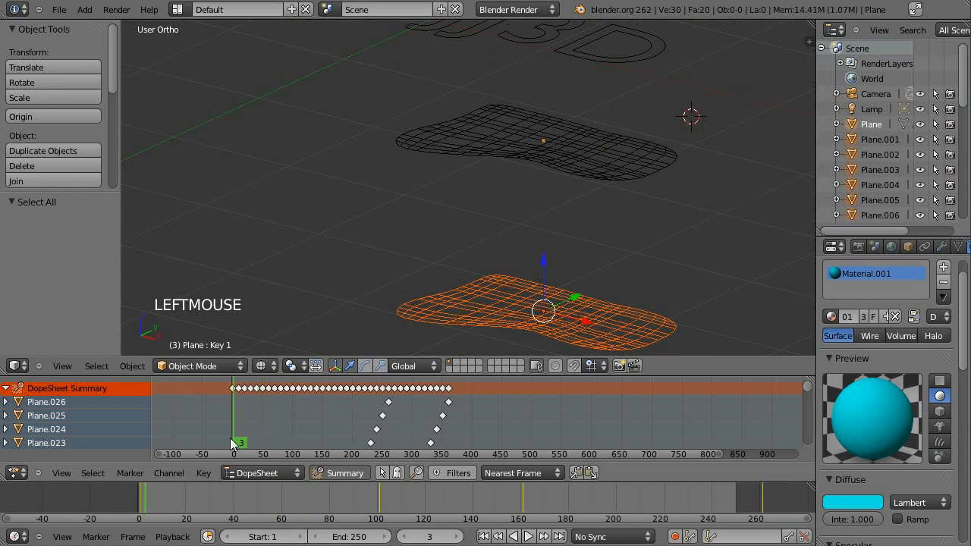
pyautogui.press('z')
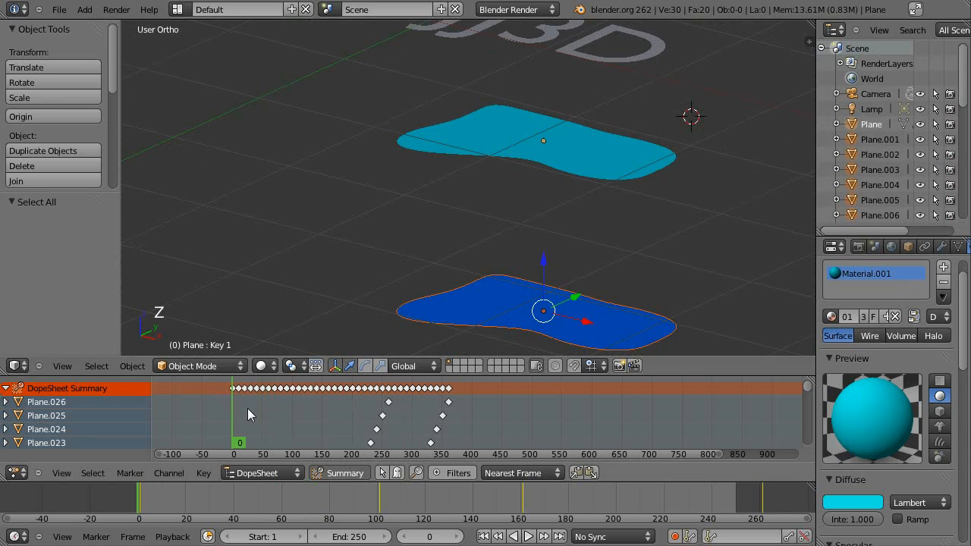
pyautogui.moveTo(233, 435); pyautogui.dragTo(369, 435)
pyautogui.moveTo(350, 439); pyautogui.dragTo(232, 481)
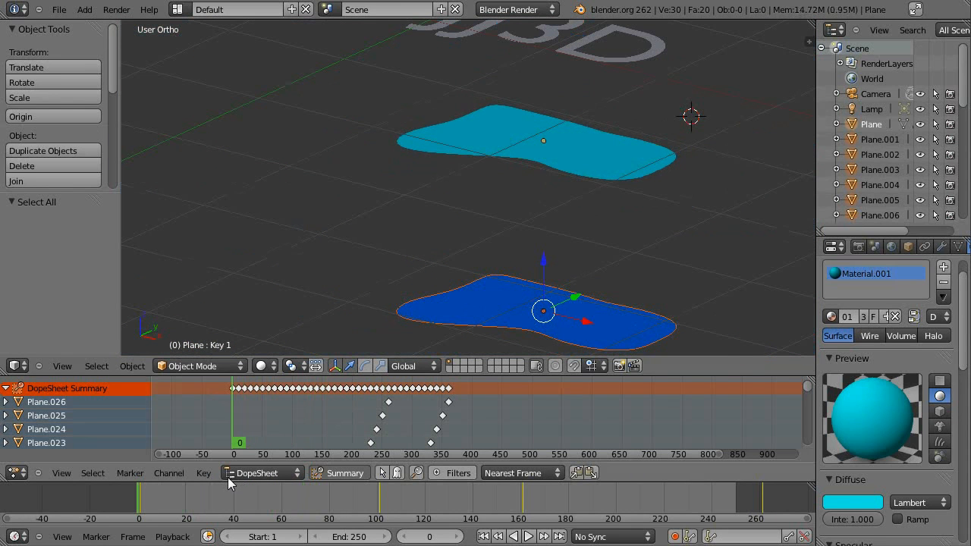
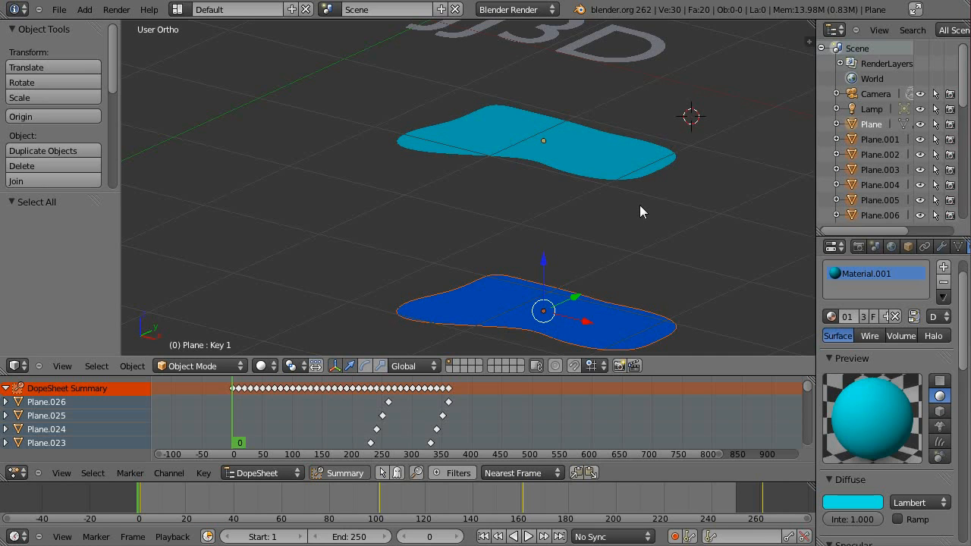
# - Select Plane.001 and return the viewport to wireframe shading with the text and both plane outlines in view
pyautogui.click(879, 143)
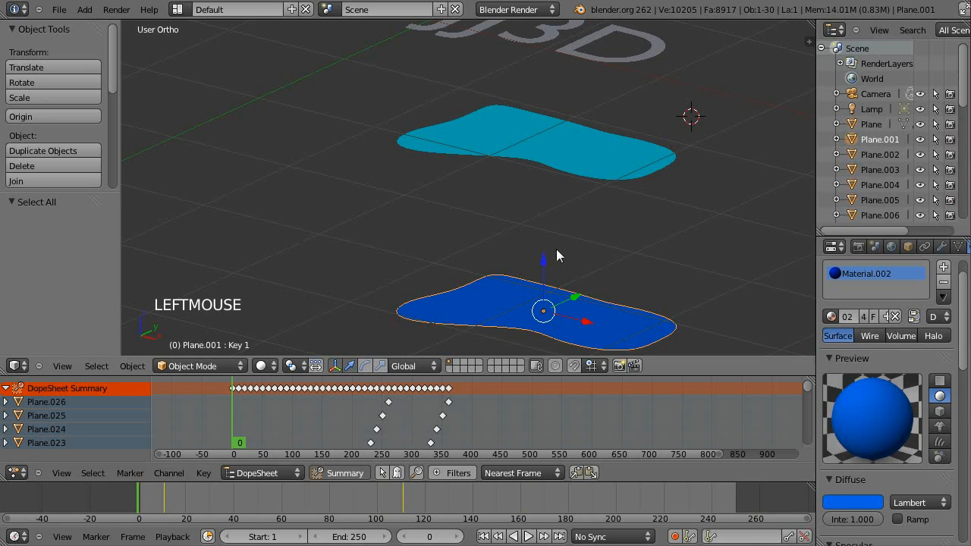
pyautogui.scroll(-3, 494, 211)
pyautogui.press('z')
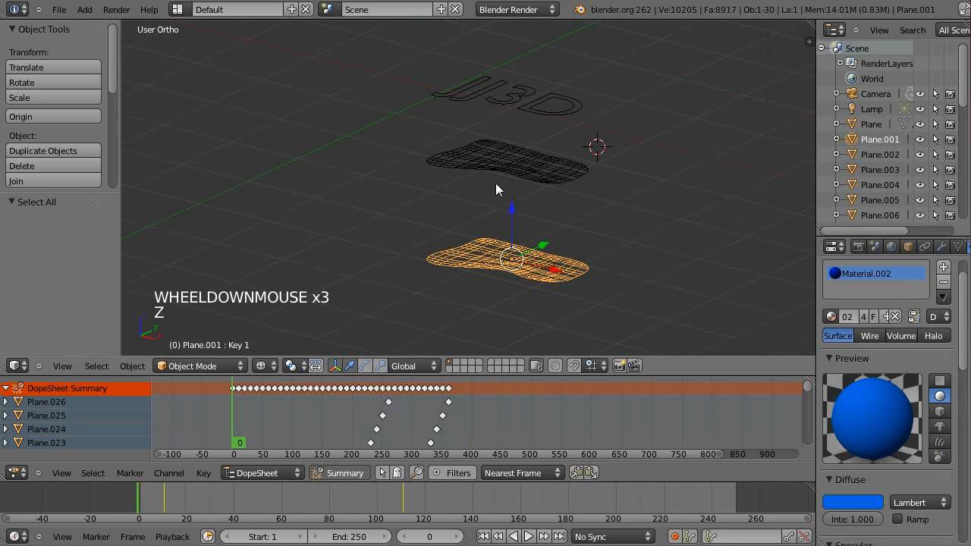
# - Clear the selection and box-select both the upper and lower plane outlines, leaving the JJ3D text unselected
pyautogui.press('a')
pyautogui.rightClick(513, 248)
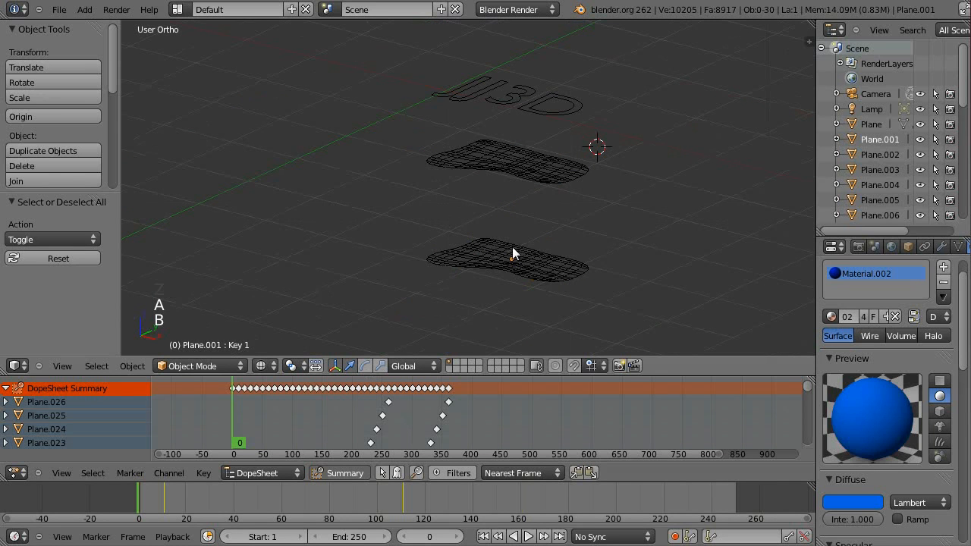
pyautogui.click(136, 512)
pyautogui.press('a')
pyautogui.press('a')
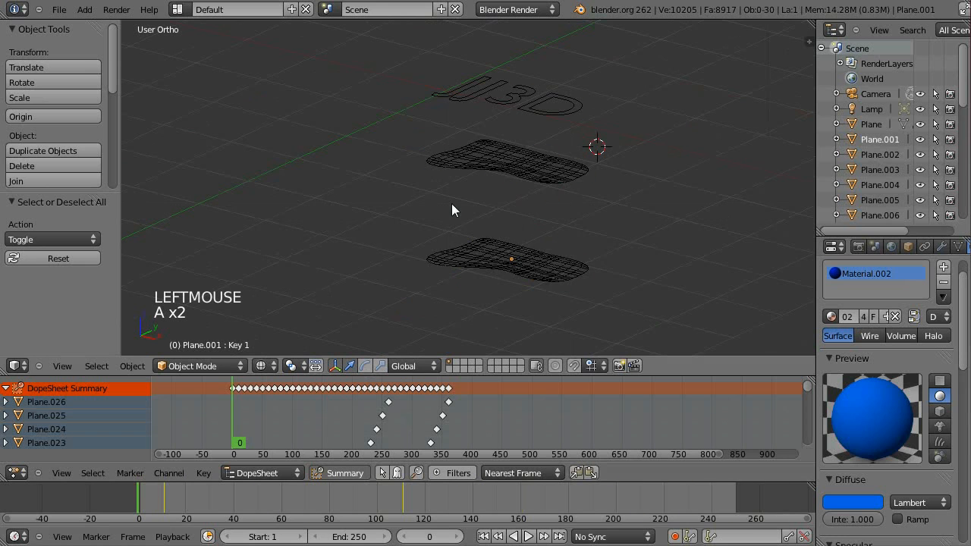
pyautogui.press('b')
pyautogui.moveTo(436, 143); pyautogui.dragTo(514, 240)
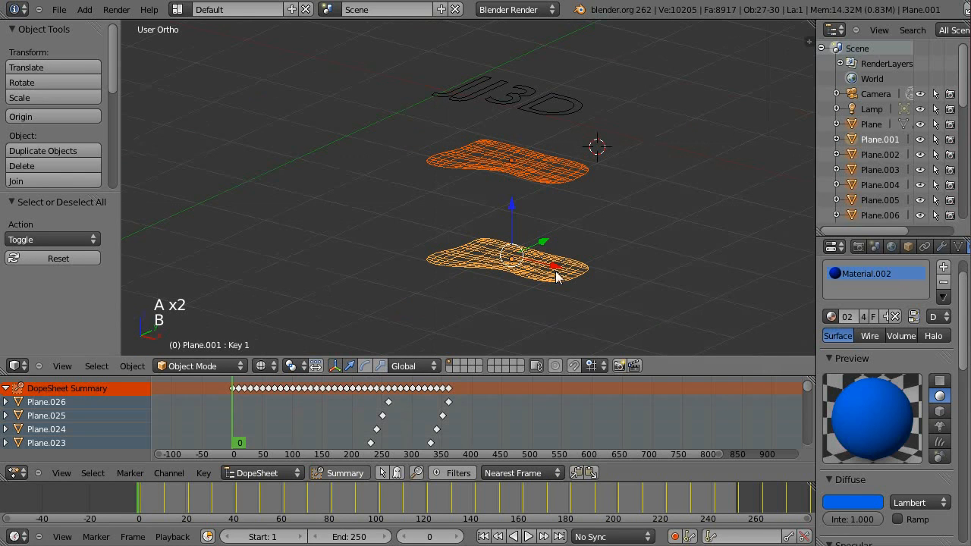
# - Insert a Location keyframe on the selected planes at frame 0 and enable automatic keyframing
pyautogui.press('i')
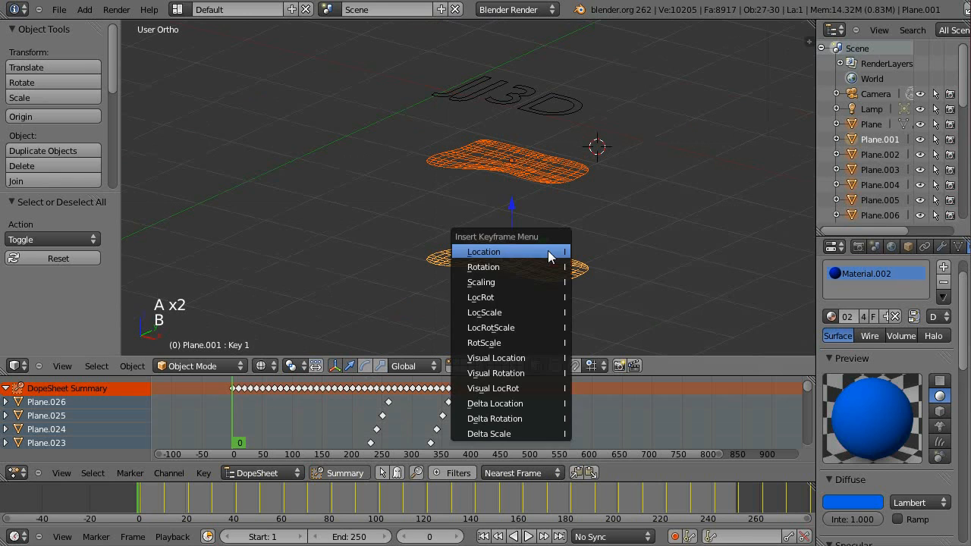
pyautogui.click(550, 256)
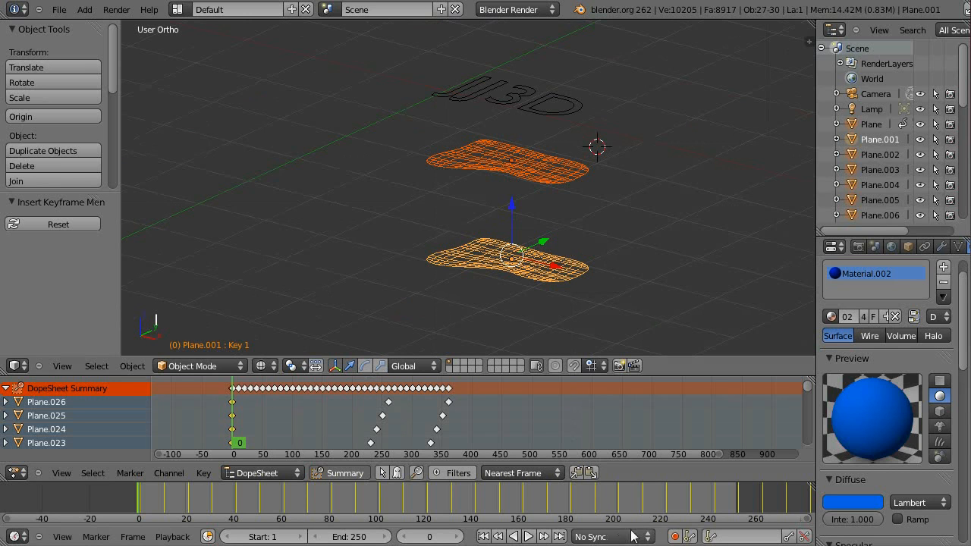
pyautogui.click(674, 536)
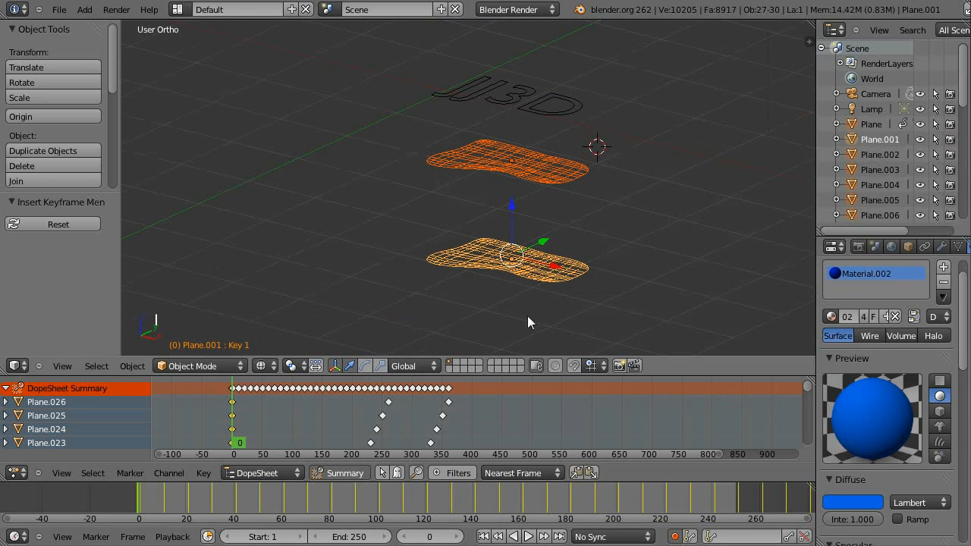
# - Select only Plane.001 and enlarge the outliner to list the planes down to Plane.021
pyautogui.scroll(3, 519, 242)
pyautogui.click(869, 124)
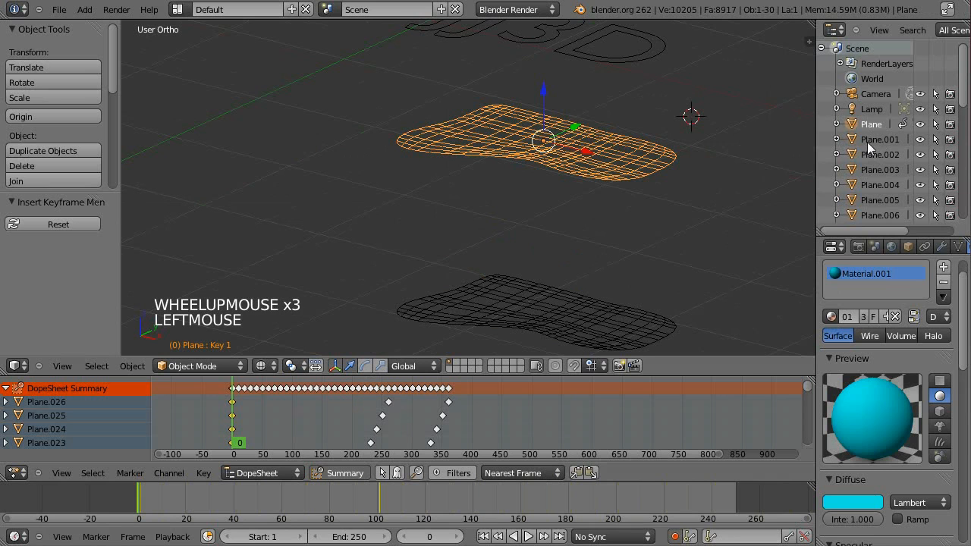
pyautogui.click(874, 140)
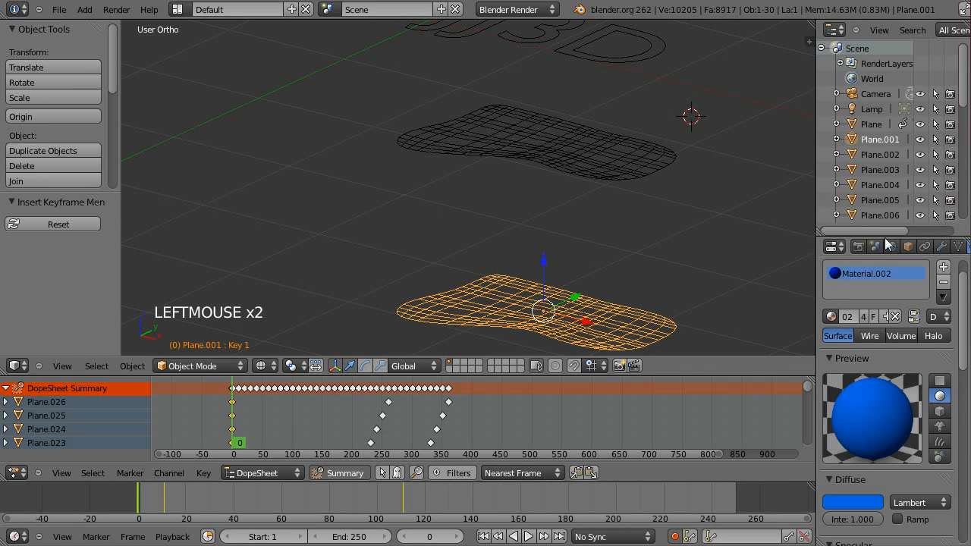
pyautogui.moveTo(890, 232); pyautogui.dragTo(849, 459)
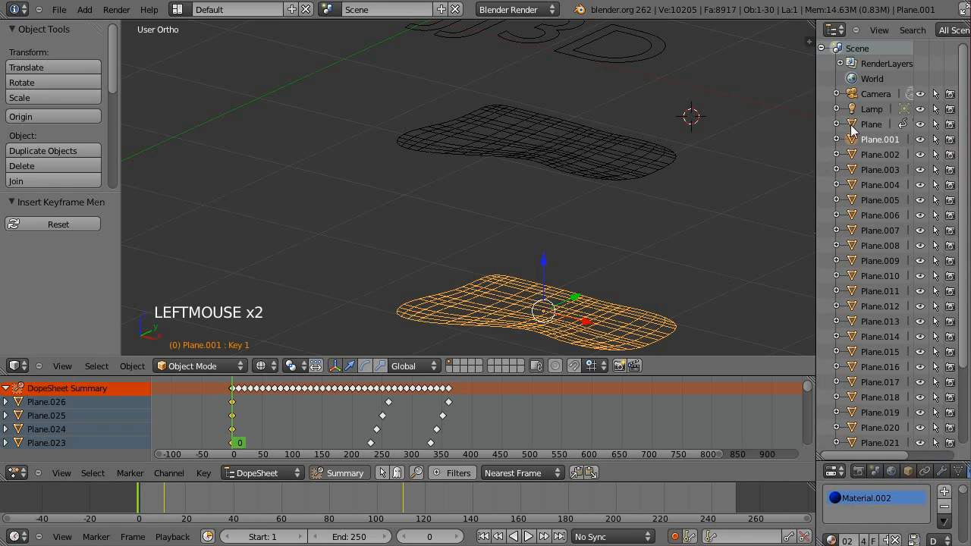
# - At frame 11 in the right view, raise Plane.001 about 1.27 along Z, then lower it about 0.005 to sit just above Plane
pyautogui.press('KP_3')
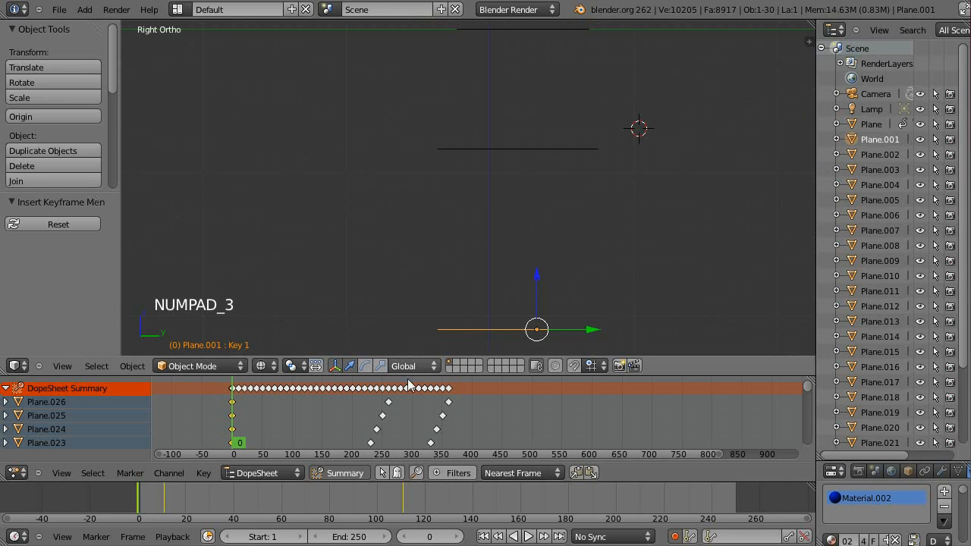
pyautogui.press('Up')
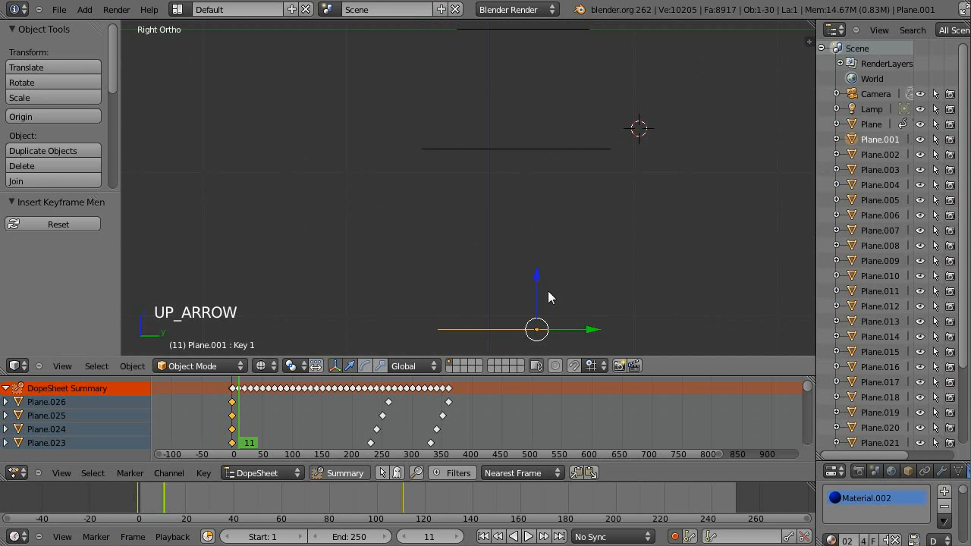
pyautogui.moveTo(534, 294); pyautogui.dragTo(571, 107)
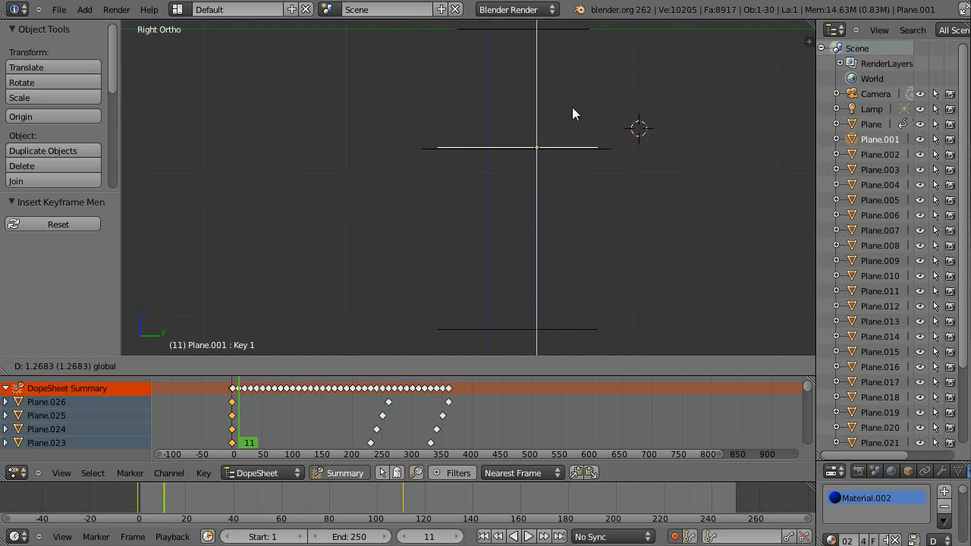
pyautogui.scroll(5, 567, 104)
pyautogui.keyDown('shift'); pyautogui.moveTo(603, 72); pyautogui.dragTo(546, 216, button='middle'); pyautogui.keyUp('shift')
pyautogui.scroll(5, 697, 159)
pyautogui.moveTo(775, 226); pyautogui.dragTo(773, 228)
pyautogui.keyDown('shift'); pyautogui.moveTo(587, 292); pyautogui.dragTo(509, 160, button='middle'); pyautogui.keyUp('shift')
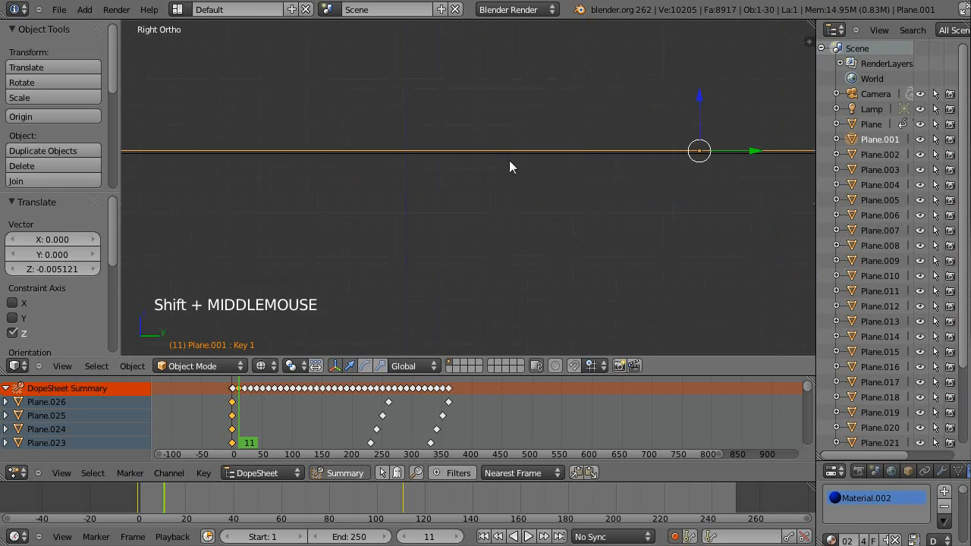
pyautogui.scroll(-7, 603, 287)
# - At frame 21, raise Plane.002 about 1.274 along Z, then lower it about 0.005 to sit just above Plane.001
pyautogui.click(880, 154)
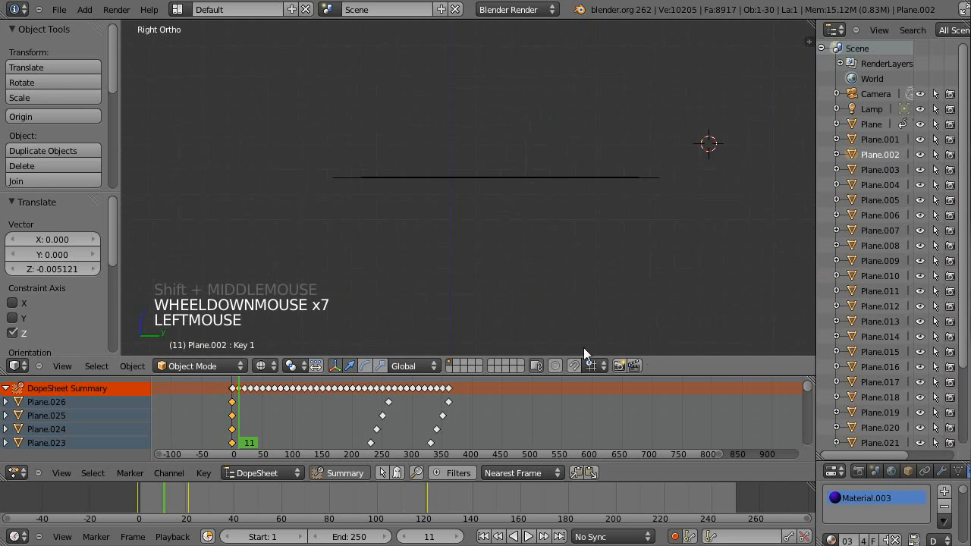
pyautogui.keyDown('shift'); pyautogui.moveTo(490, 254); pyautogui.dragTo(464, 211, button='middle'); pyautogui.keyUp('shift')
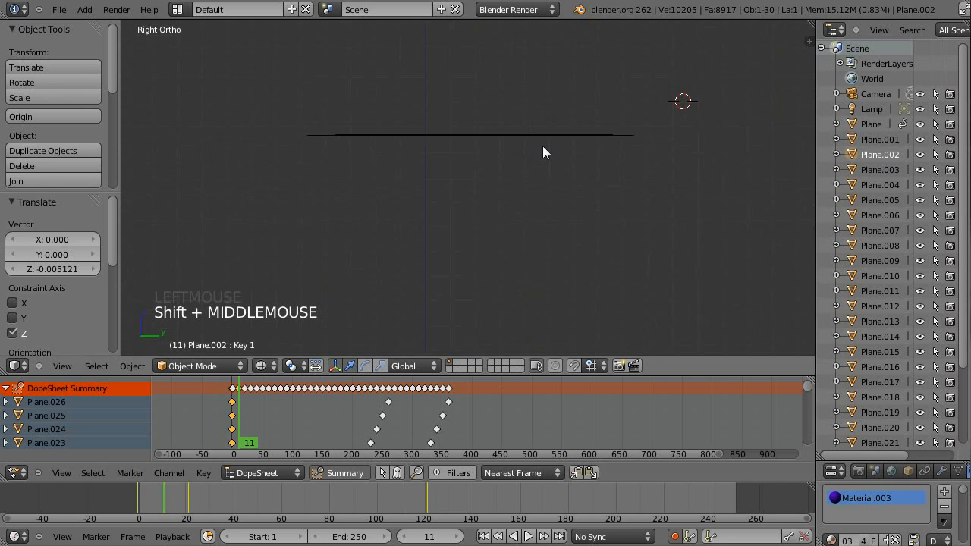
pyautogui.keyDown('shift'); pyautogui.moveTo(543, 153); pyautogui.dragTo(583, 193, button='middle'); pyautogui.keyUp('shift')
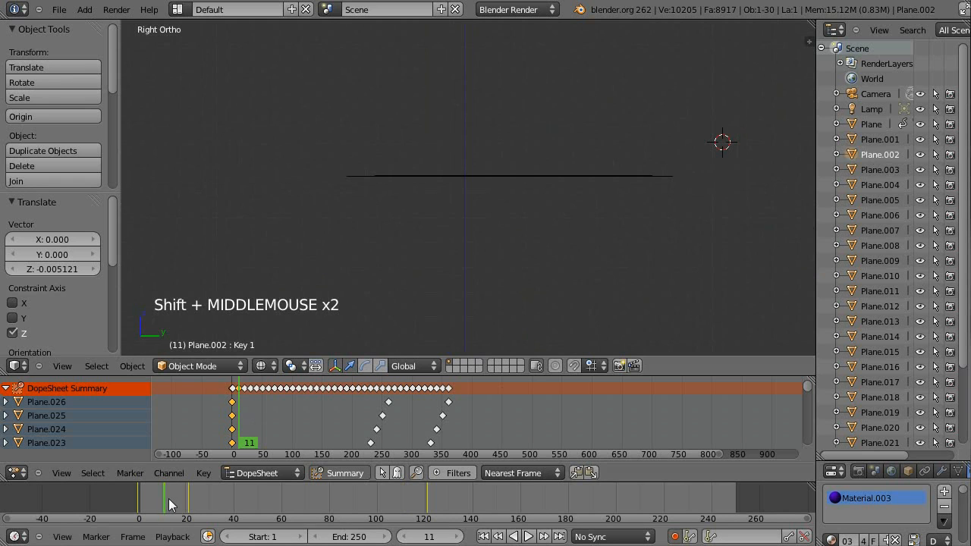
pyautogui.press('Up')
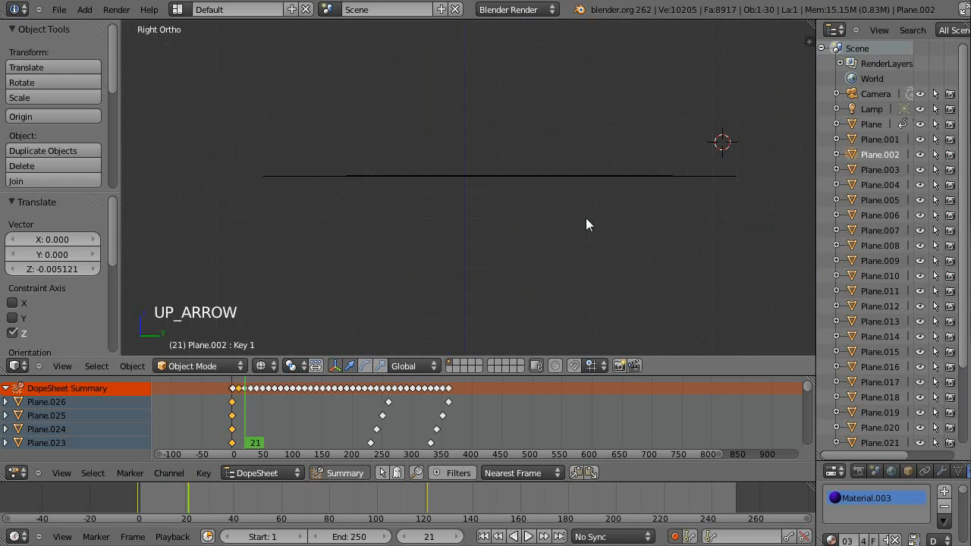
pyautogui.scroll(-3, 471, 304)
pyautogui.moveTo(515, 311); pyautogui.dragTo(626, 129)
pyautogui.scroll(8, 627, 129)
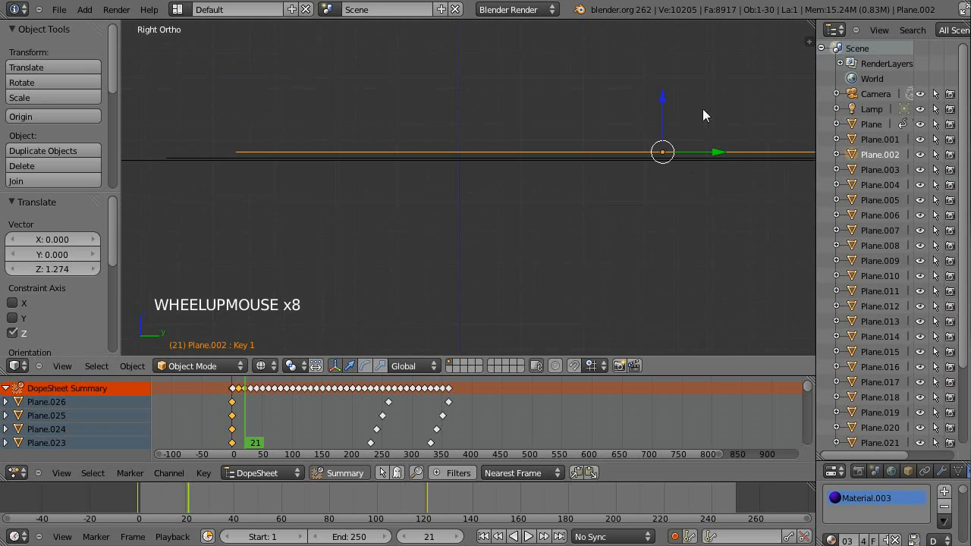
pyautogui.moveTo(659, 93); pyautogui.dragTo(655, 96)
pyautogui.scroll(-1, 563, 227)
pyautogui.scroll(-6, 563, 227)
# - At frame 31, raise Plane.003 along Z to the upper stack, then lower it about 0.007 to sit just above Plane.002
pyautogui.click(881, 170)
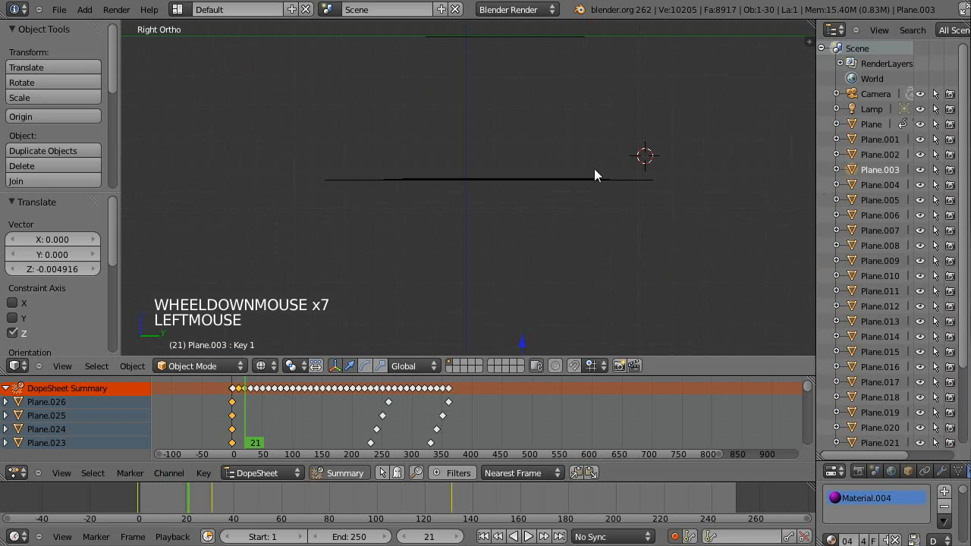
pyautogui.press('Up')
pyautogui.scroll(-2, 528, 273)
pyautogui.moveTo(508, 282); pyautogui.dragTo(570, 123)
pyautogui.scroll(8, 561, 136)
pyautogui.moveTo(633, 87); pyautogui.dragTo(643, 122)
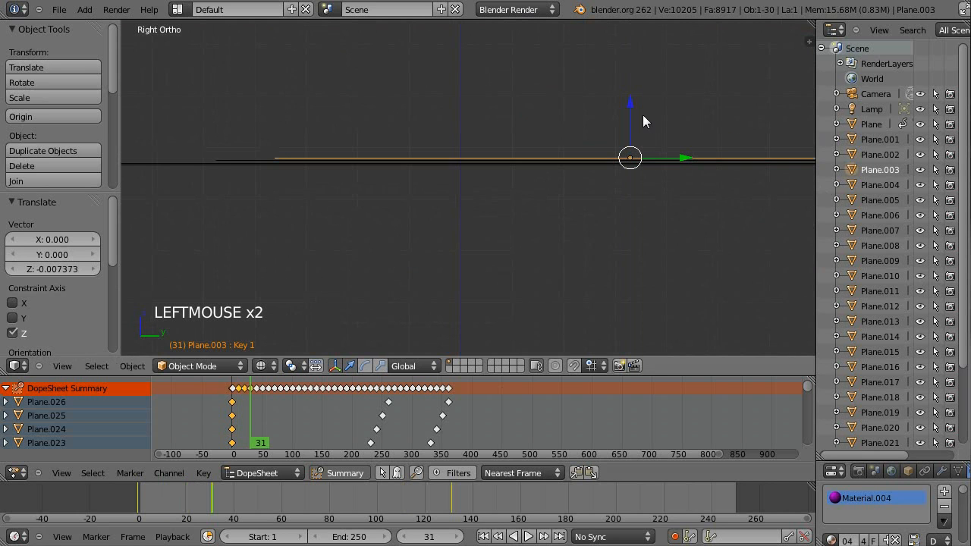
# - At frame 41, raise Plane.004 about 1.286 along Z, then lower it about 0.007 to sit just above Plane.003
pyautogui.click(883, 185)
pyautogui.press('Up')
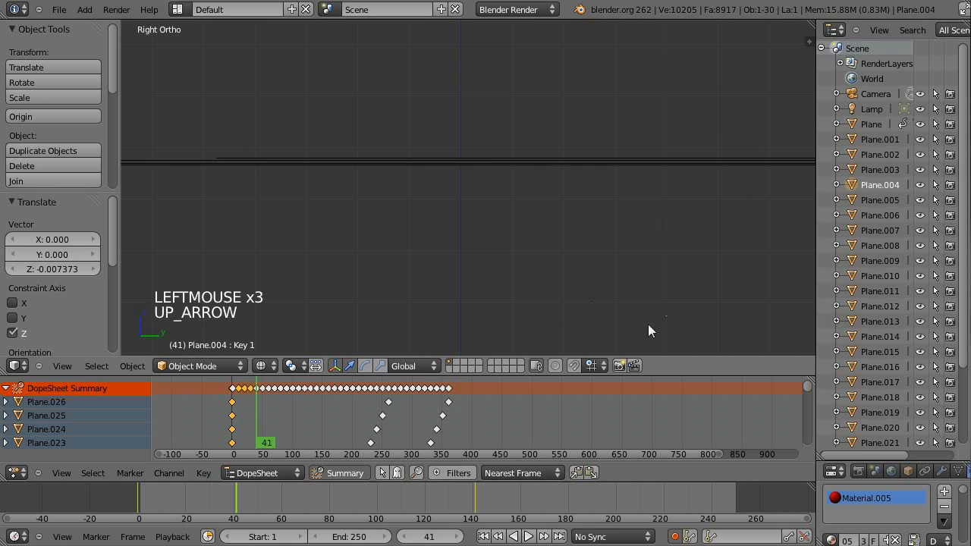
pyautogui.scroll(-4, 570, 311)
pyautogui.scroll(-2, 524, 344)
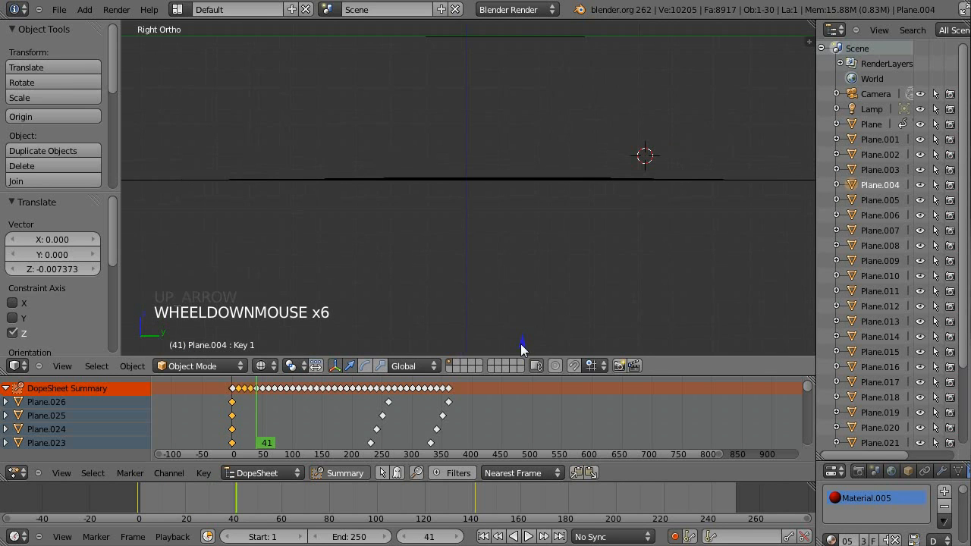
pyautogui.moveTo(520, 344); pyautogui.dragTo(581, 120)
pyautogui.scroll(7, 581, 160)
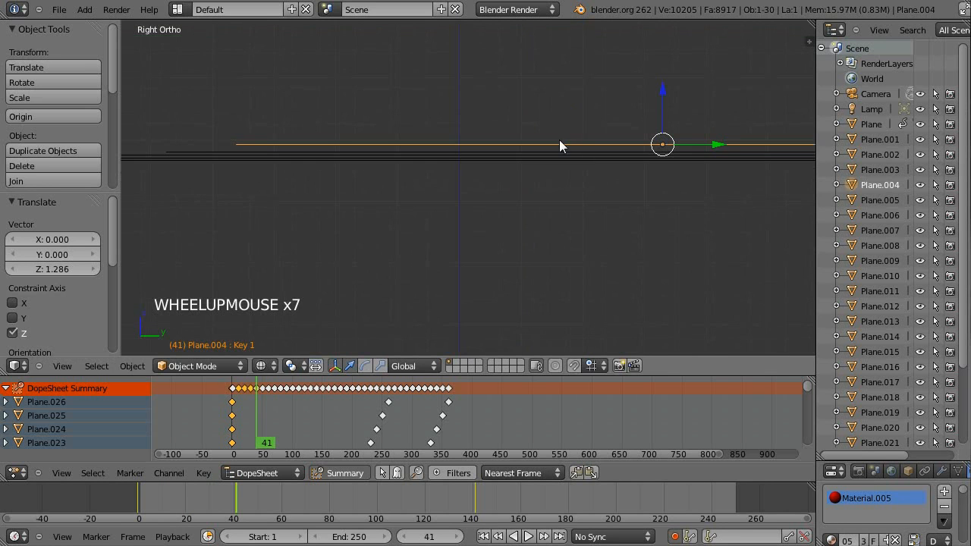
pyautogui.press('g')
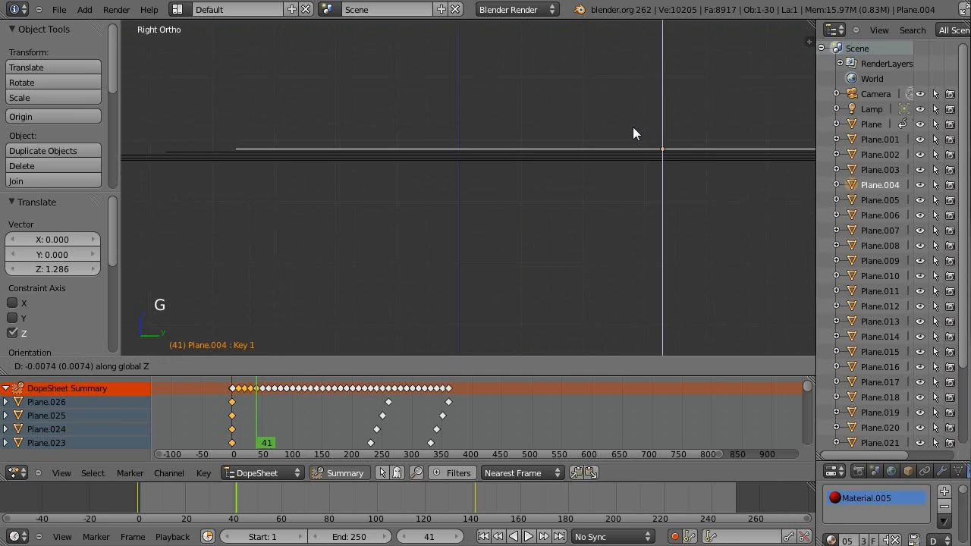
pyautogui.click(633, 128)
# - Select Plane.005 and advance to its first keyframe at frame 51
pyautogui.click(880, 200)
pyautogui.press('g')
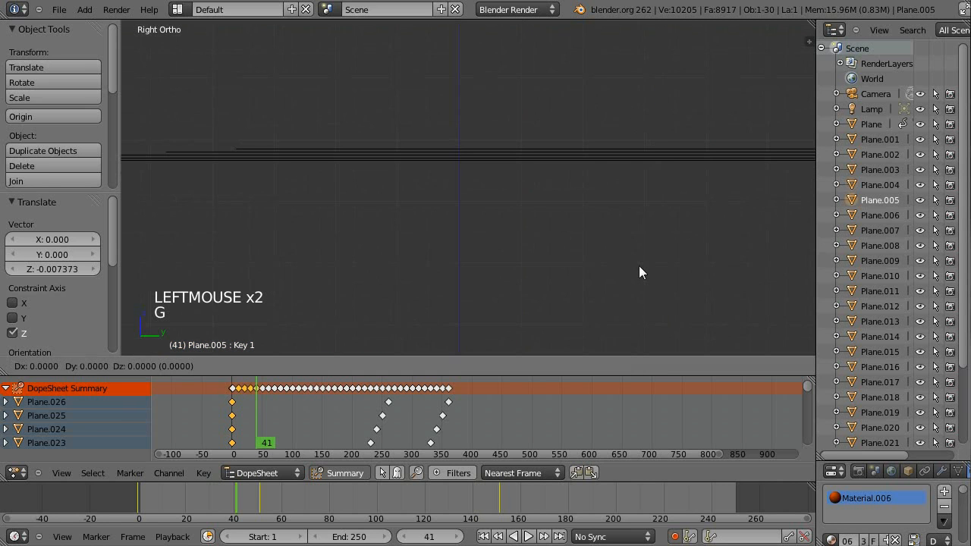
pyautogui.rightClick(545, 270)
pyautogui.press('Up')
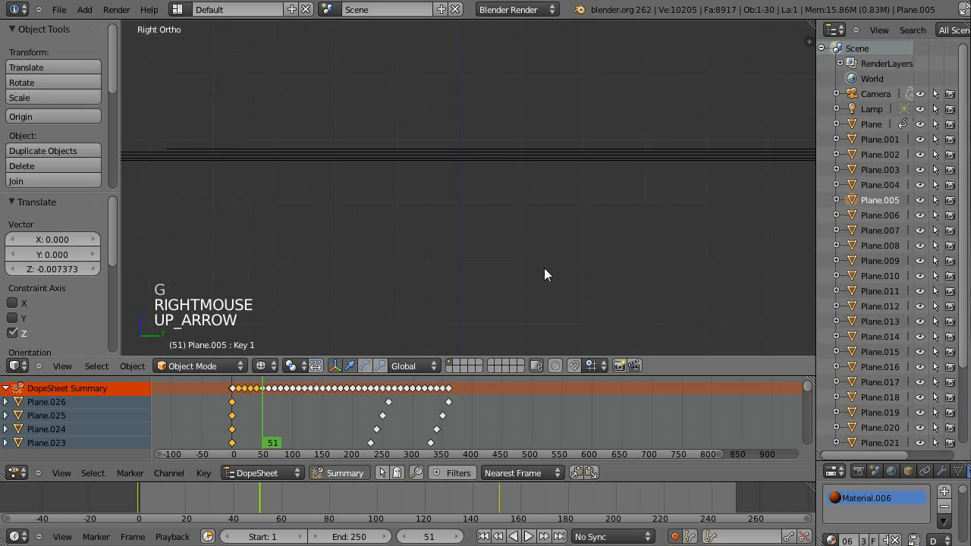
pyautogui.press('g')
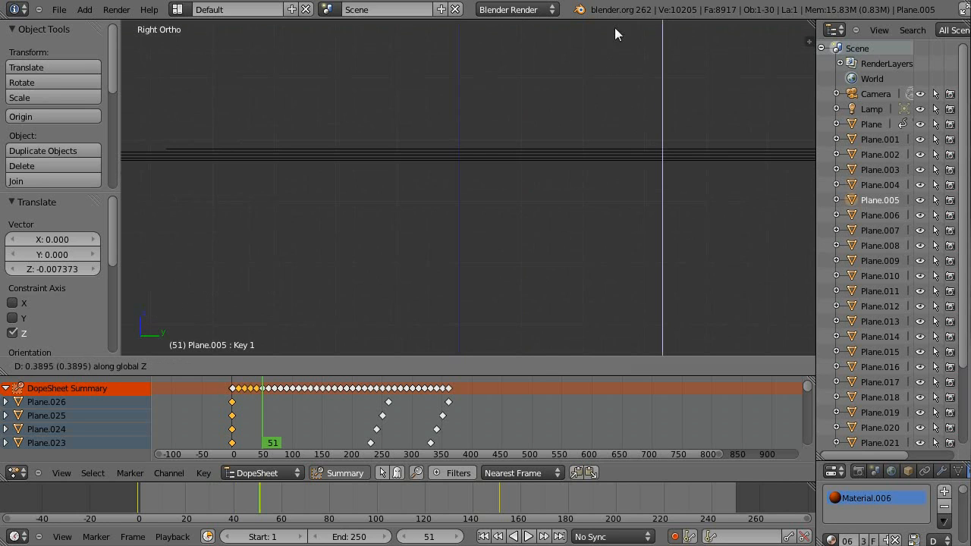
pyautogui.click(615, 29)
pyautogui.rightClick(679, 353)
# - Raise Plane.005 along Z to the upper stack, then lower it about 0.009 to sit just above Plane.004
pyautogui.scroll(-9, 673, 347)
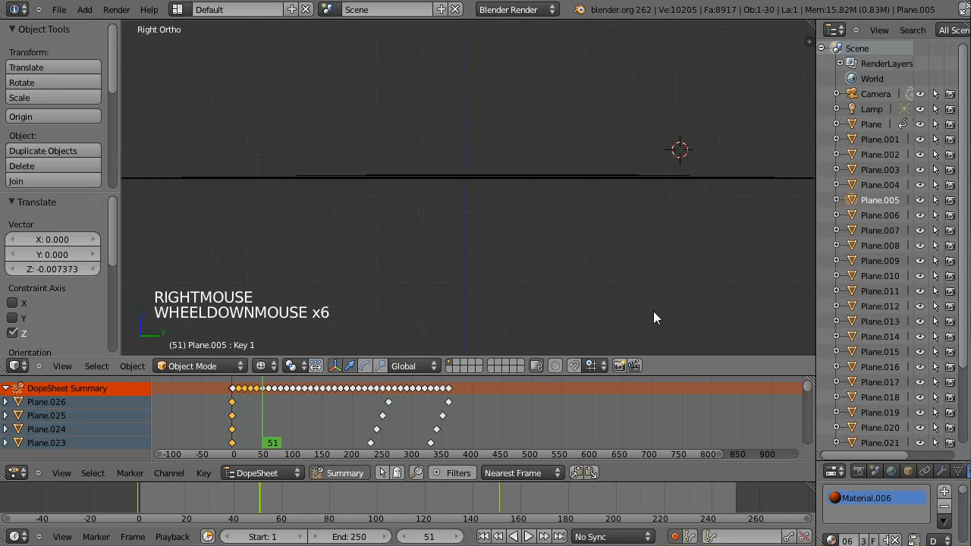
pyautogui.moveTo(509, 288); pyautogui.dragTo(558, 129)
pyautogui.scroll(8, 576, 114)
pyautogui.moveTo(628, 91); pyautogui.dragTo(624, 98)
# - Select Plane.006 and, at frame 61, raise it about 1.344 along Z, then lower it about 0.053 to sit just above Plane.005
pyautogui.click(892, 213)
pyautogui.scroll(-8, 545, 299)
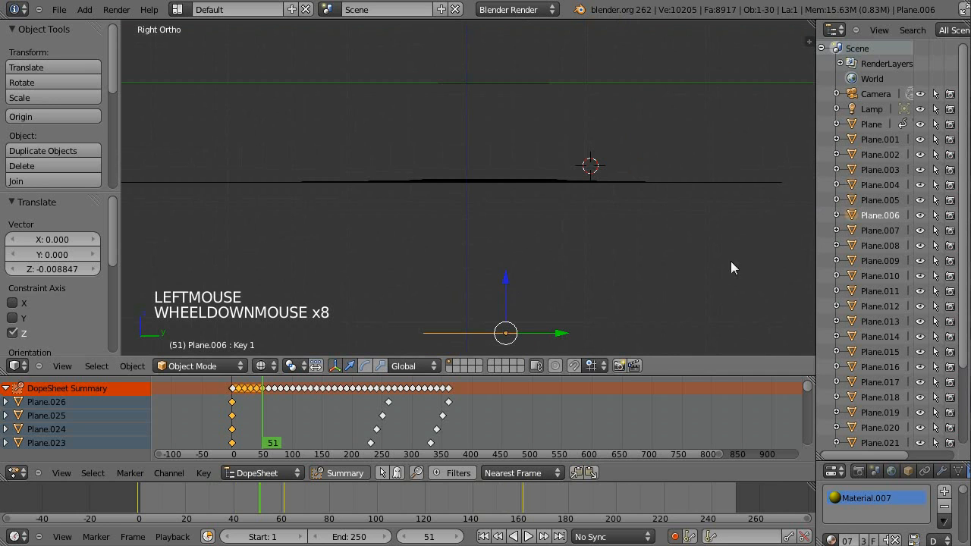
pyautogui.click(876, 200)
pyautogui.click(884, 218)
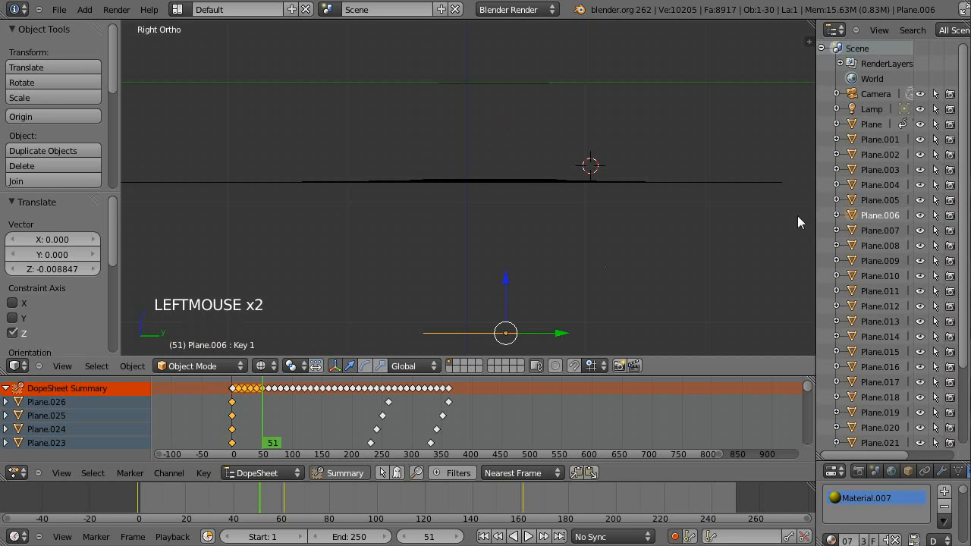
pyautogui.press('Up')
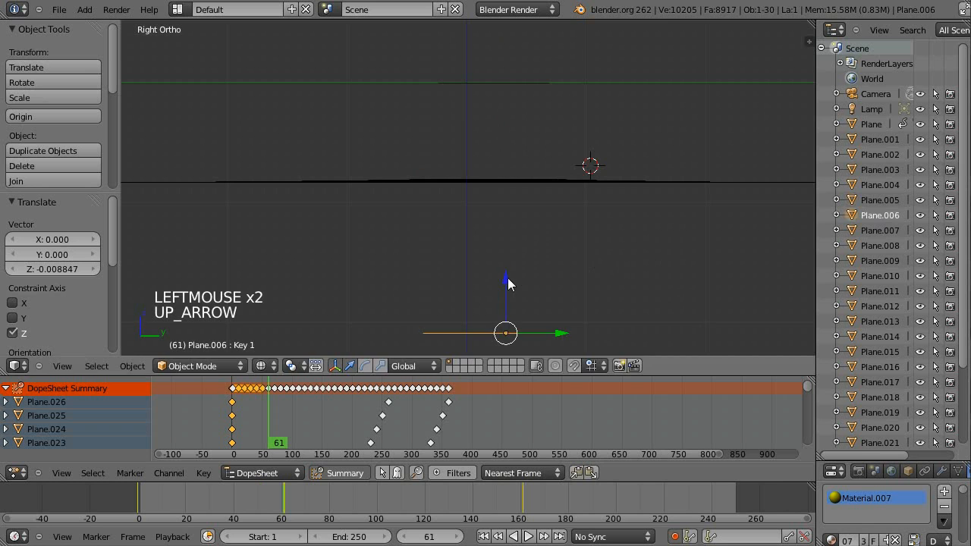
pyautogui.moveTo(509, 280); pyautogui.dragTo(561, 116)
pyautogui.scroll(7, 557, 112)
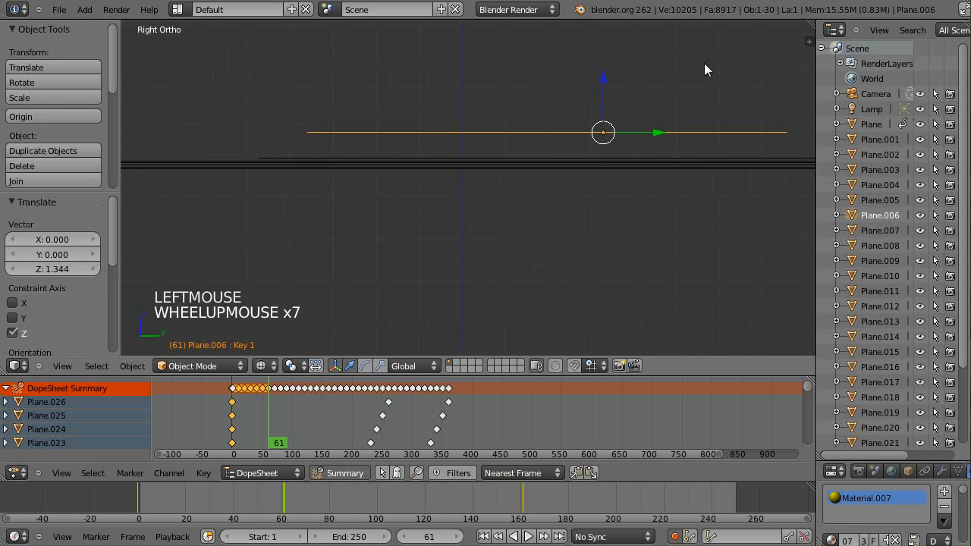
pyautogui.moveTo(612, 73); pyautogui.dragTo(599, 95)
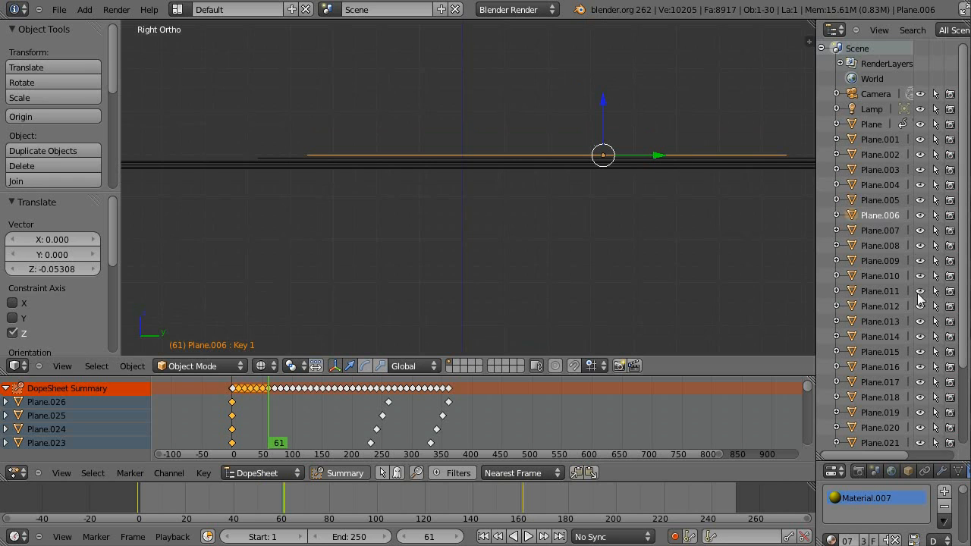
# - Select Plane.007 for its rise onto the upper stack
pyautogui.click(880, 230)
pyautogui.scroll(-8, 574, 300)
pyautogui.moveTo(501, 267); pyautogui.dragTo(523, 132)
pyautogui.scroll(7, 522, 133)
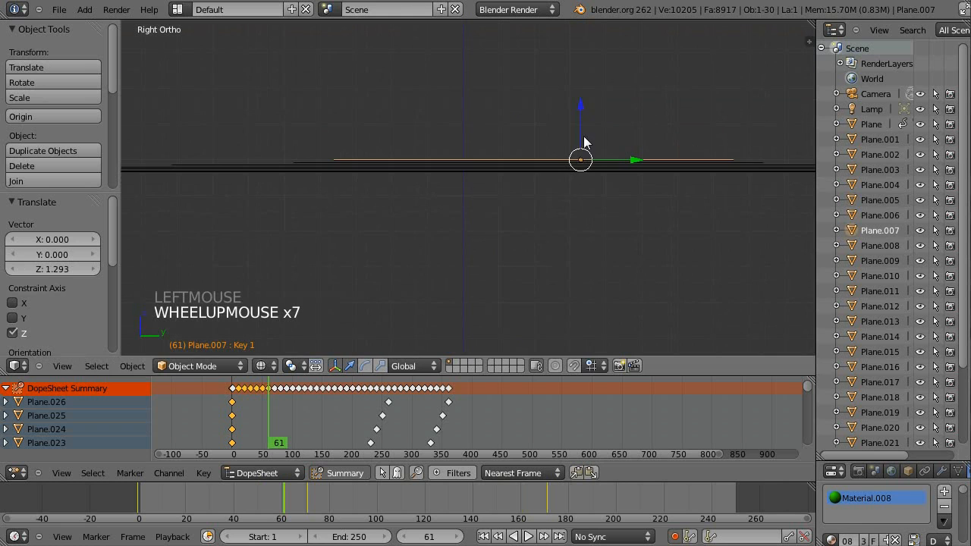
pyautogui.moveTo(581, 106); pyautogui.dragTo(583, 90)
pyautogui.rightClick(583, 90)
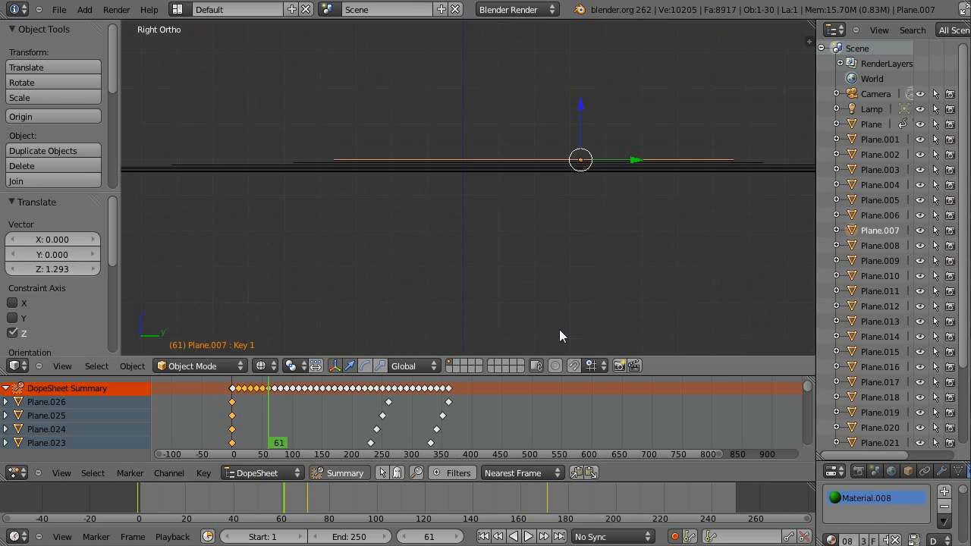
pyautogui.hotkey('ctrl', 'z')
# - At frame 71, raise Plane.007 along Z to the upper stack, then lower it about 0.034 to sit just above Plane.006
pyautogui.scroll(-3, 482, 233)
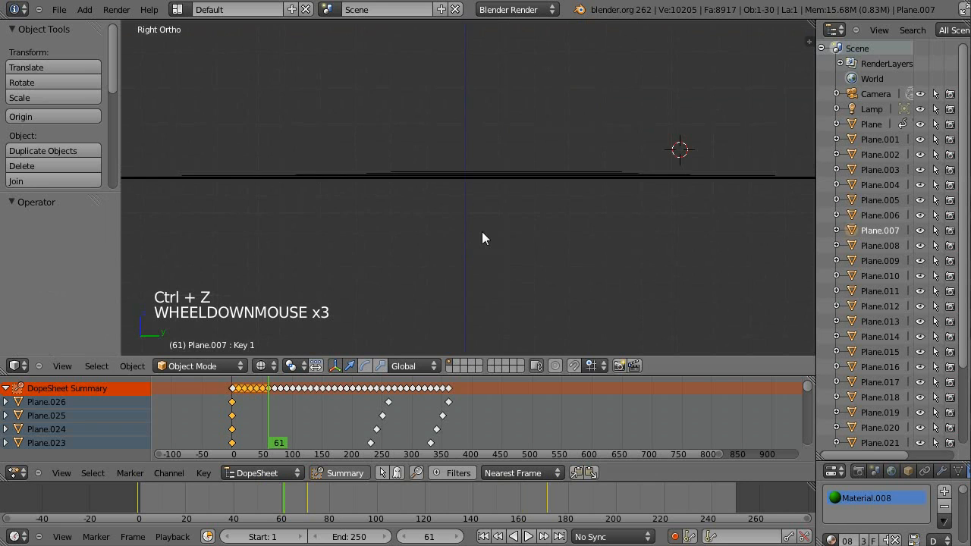
pyautogui.press('Up')
pyautogui.scroll(-5, 501, 237)
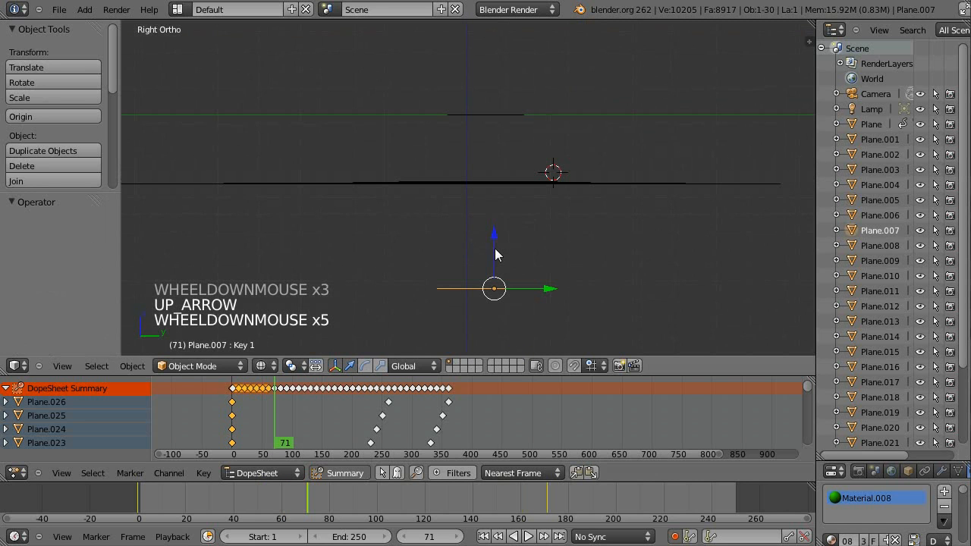
pyautogui.scroll(2, 498, 250)
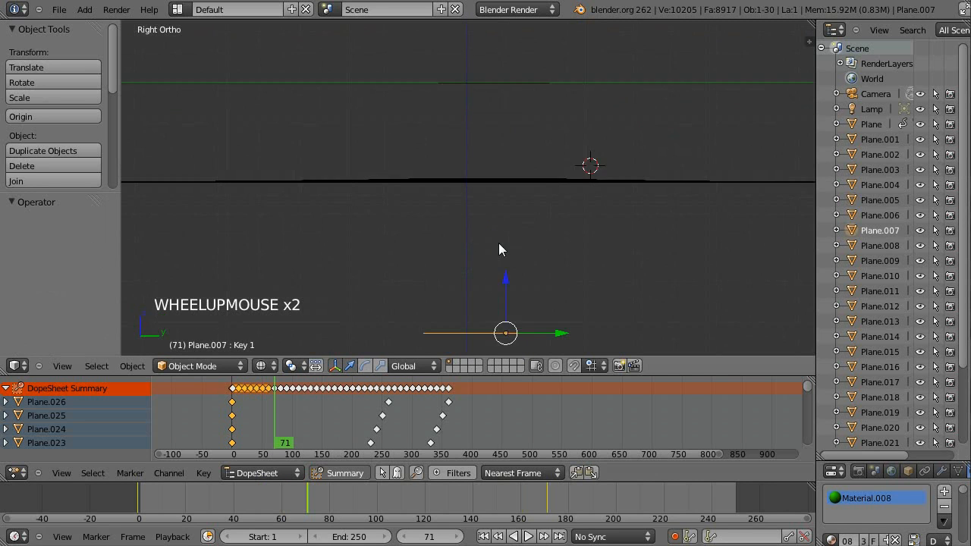
pyautogui.scroll(1, 499, 249)
pyautogui.moveTo(513, 307); pyautogui.dragTo(559, 114)
pyautogui.scroll(7, 547, 147)
pyautogui.moveTo(641, 83); pyautogui.dragTo(625, 91)
pyautogui.scroll(-4, 633, 235)
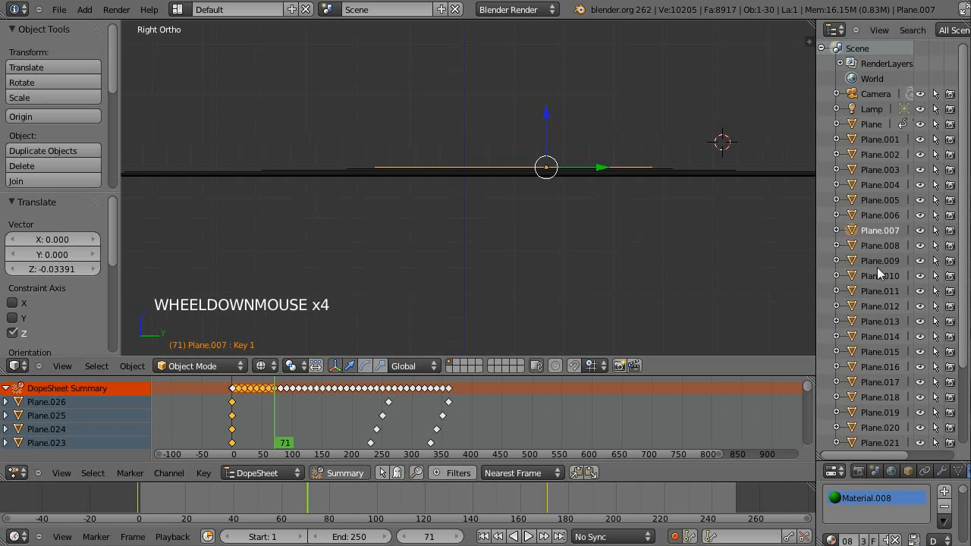
# - Select Plane.008 as the next plane to raise
pyautogui.click(877, 244)
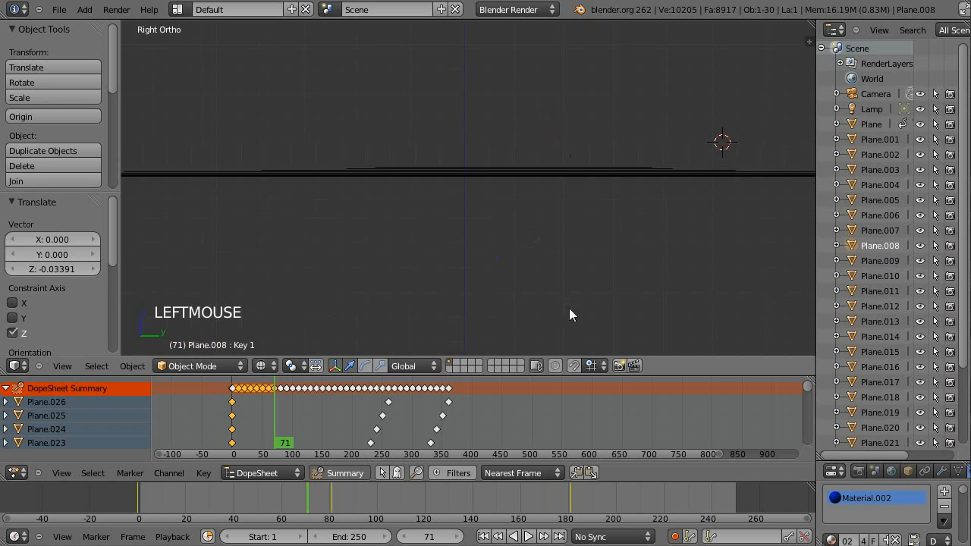
pyautogui.scroll(-5, 569, 308)
pyautogui.moveTo(499, 260); pyautogui.dragTo(515, 110)
pyautogui.scroll(8, 544, 78)
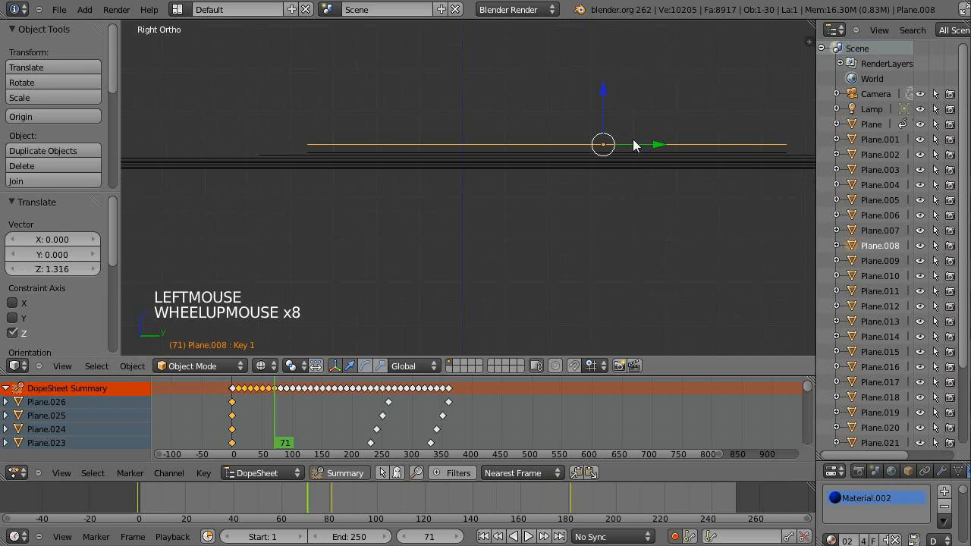
pyautogui.hotkey('ctrl', 'z')
# - At frame 81, raise Plane.008 about 1.343 along Z, then lower it about 0.039 to sit just above Plane.007
pyautogui.press('Up')
pyautogui.scroll(-5, 627, 255)
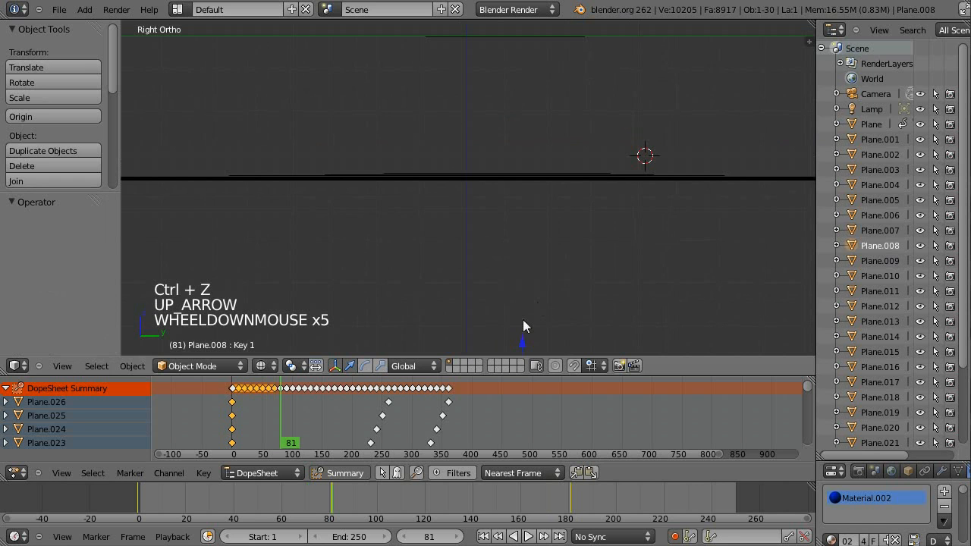
pyautogui.moveTo(523, 320); pyautogui.dragTo(591, 119)
pyautogui.scroll(7, 592, 119)
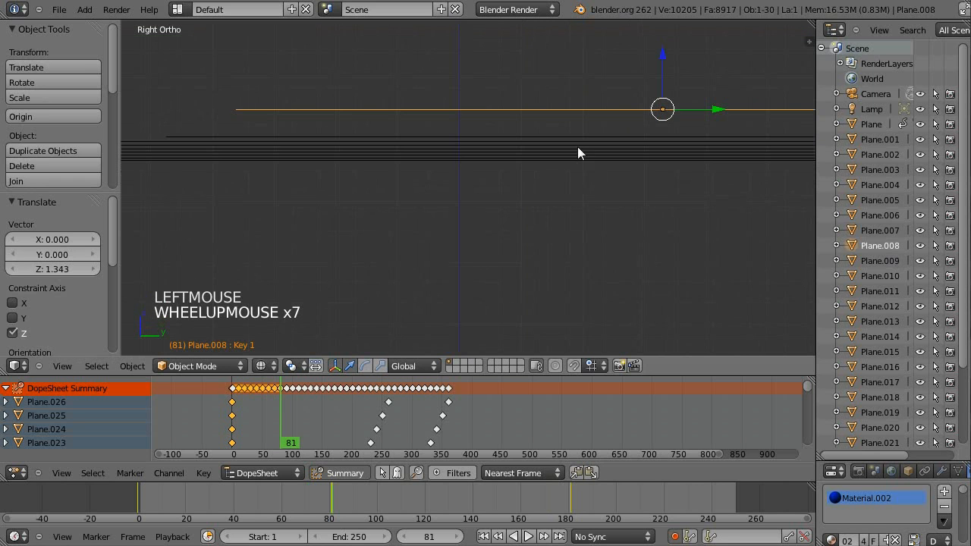
pyautogui.moveTo(666, 61); pyautogui.dragTo(658, 82)
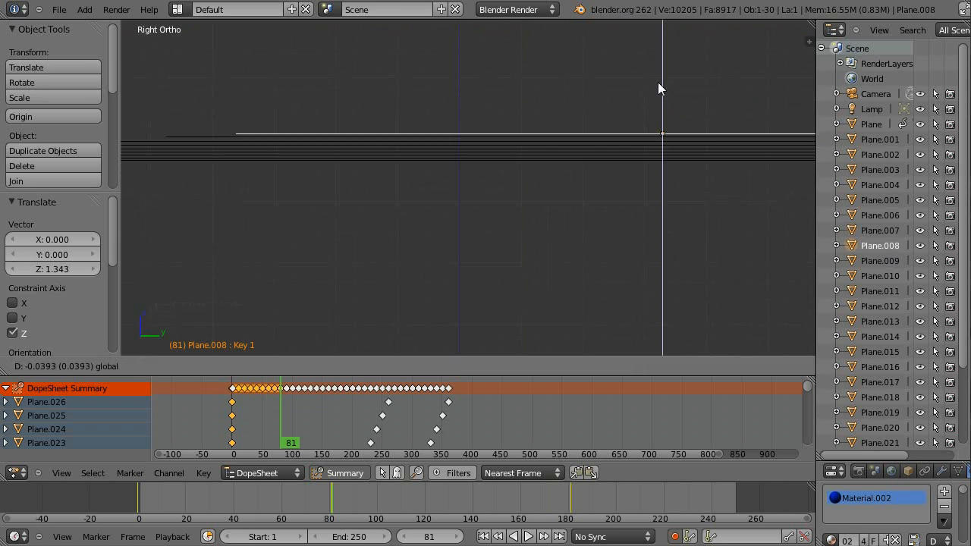
# - Select Plane.009 and, at frame 91, raise it about 1.315 along Z, then lower it about 0.007 to sit just above Plane.008
pyautogui.click(879, 259)
pyautogui.scroll(-8, 609, 244)
pyautogui.press('Up')
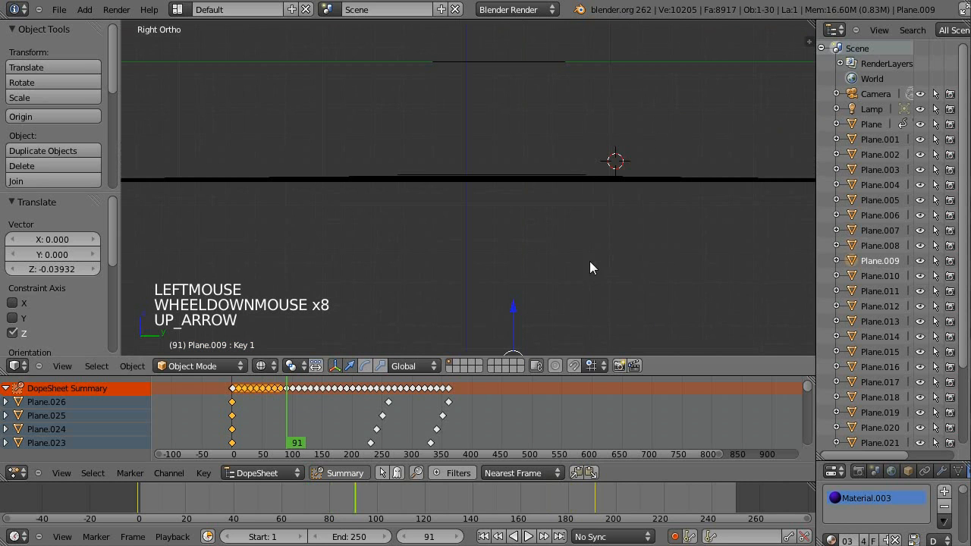
pyautogui.moveTo(513, 317); pyautogui.dragTo(563, 126)
pyautogui.scroll(3, 559, 117)
pyautogui.scroll(5, 561, 114)
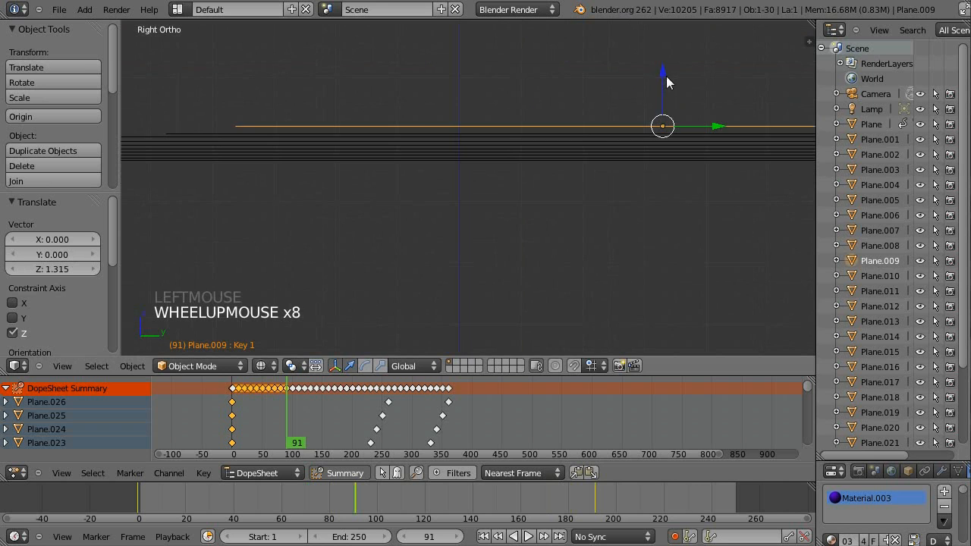
pyautogui.moveTo(664, 77); pyautogui.dragTo(659, 78)
# - Select Plane.010 and, at frame 101, raise it about 1.360 along Z, then lower it in small moves to sit just above Plane.009
pyautogui.click(874, 276)
pyautogui.scroll(-11, 664, 217)
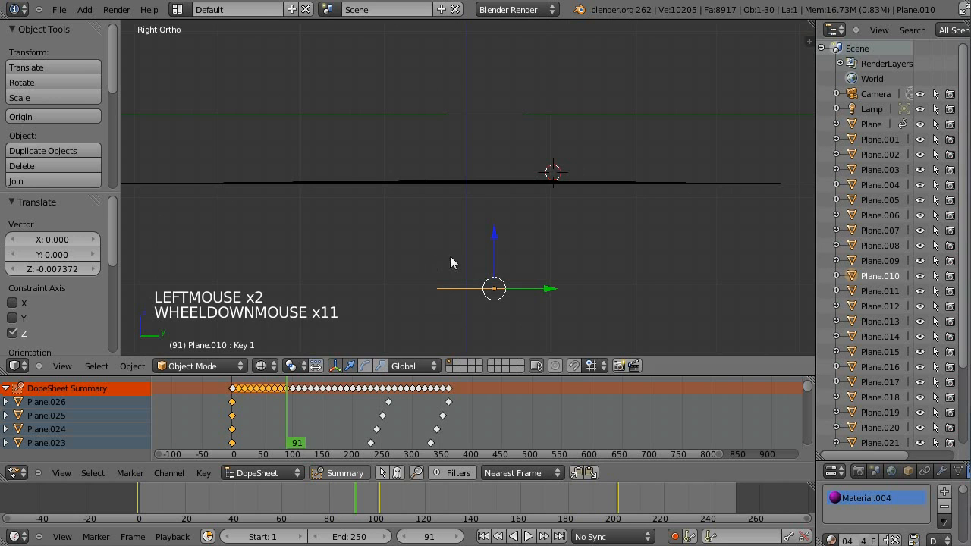
pyautogui.press('Up')
pyautogui.moveTo(493, 244); pyautogui.dragTo(543, 136)
pyautogui.scroll(7, 545, 125)
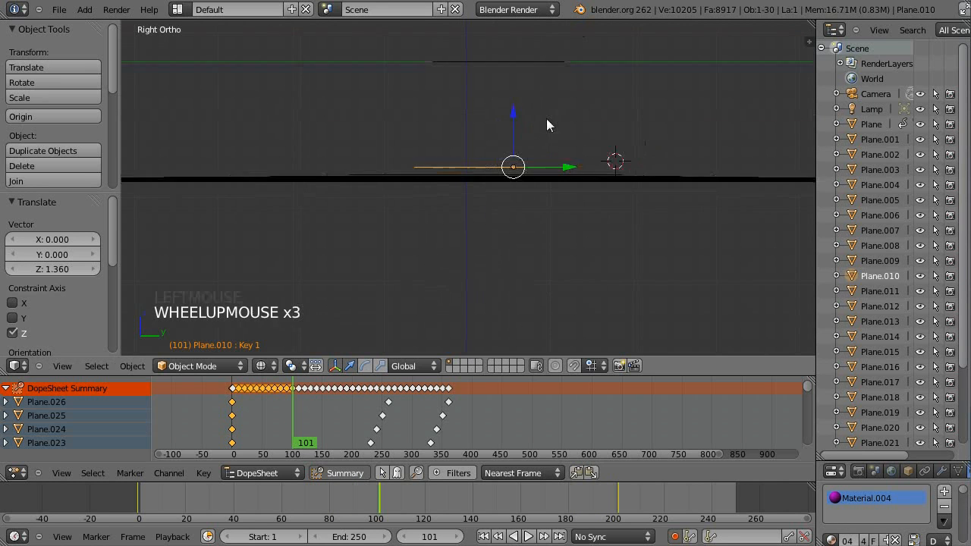
pyautogui.moveTo(565, 87); pyautogui.dragTo(571, 99)
pyautogui.scroll(5, 707, 92)
pyautogui.moveTo(707, 61); pyautogui.dragTo(698, 65)
pyautogui.scroll(-3, 652, 201)
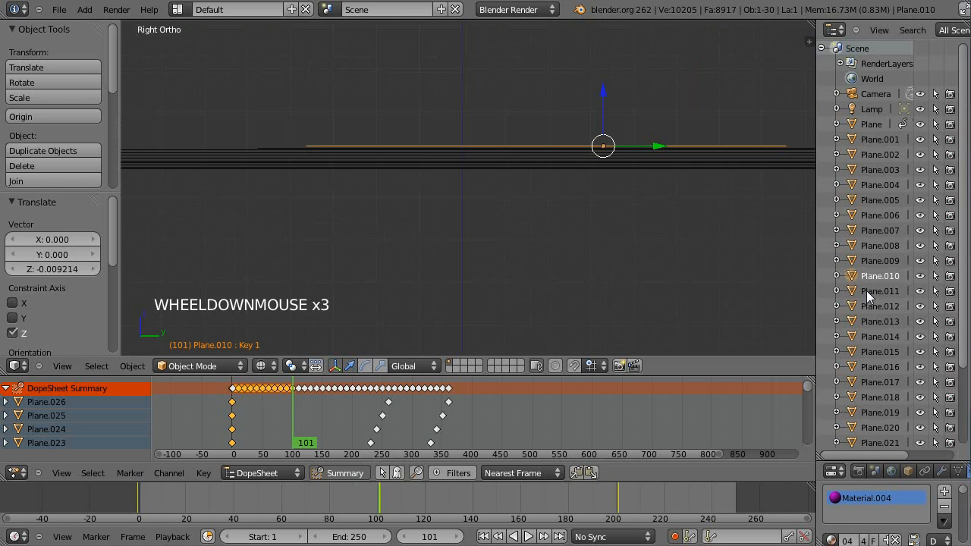
# - Select Plane.011 to continue the stacking sequence
pyautogui.click(867, 291)
pyautogui.scroll(-4, 883, 296)
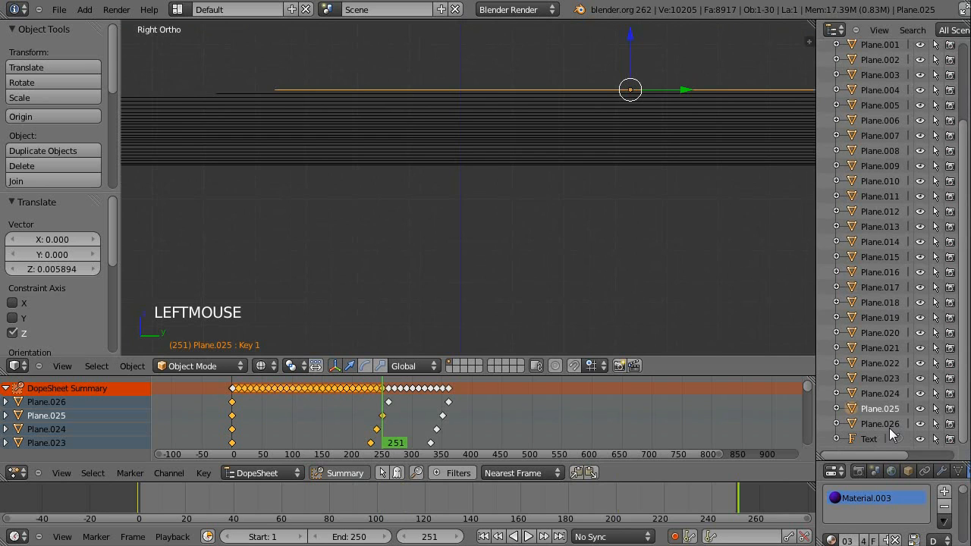
# - Select Plane.026 and, at frame 261, raise it about 1.425 along Z, then lower it about 0.0135 to sit just above Plane.025
pyautogui.click(889, 426)
pyautogui.press('Up')
pyautogui.scroll(-7, 577, 331)
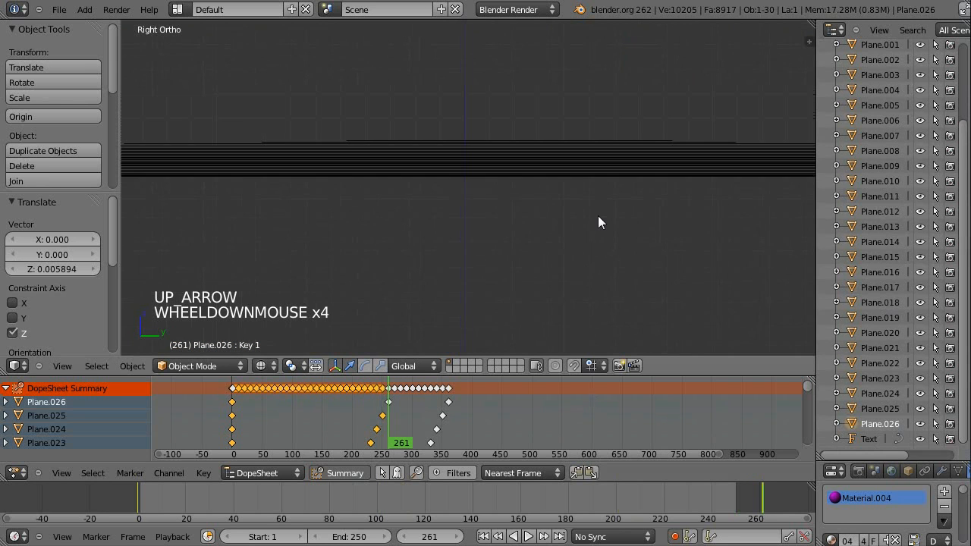
pyautogui.moveTo(517, 308); pyautogui.dragTo(558, 101)
pyautogui.scroll(4, 553, 97)
pyautogui.scroll(4, 548, 94)
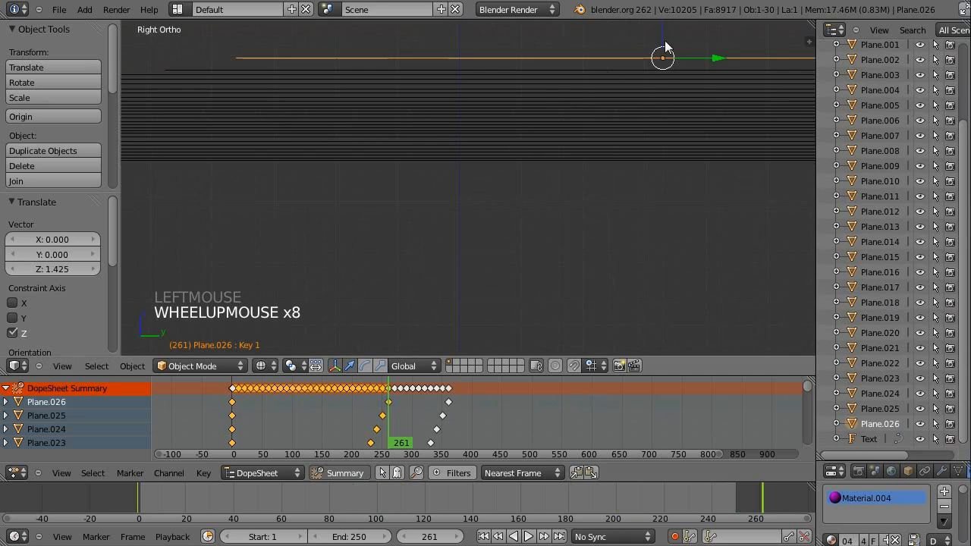
pyautogui.moveTo(663, 32); pyautogui.dragTo(657, 37)
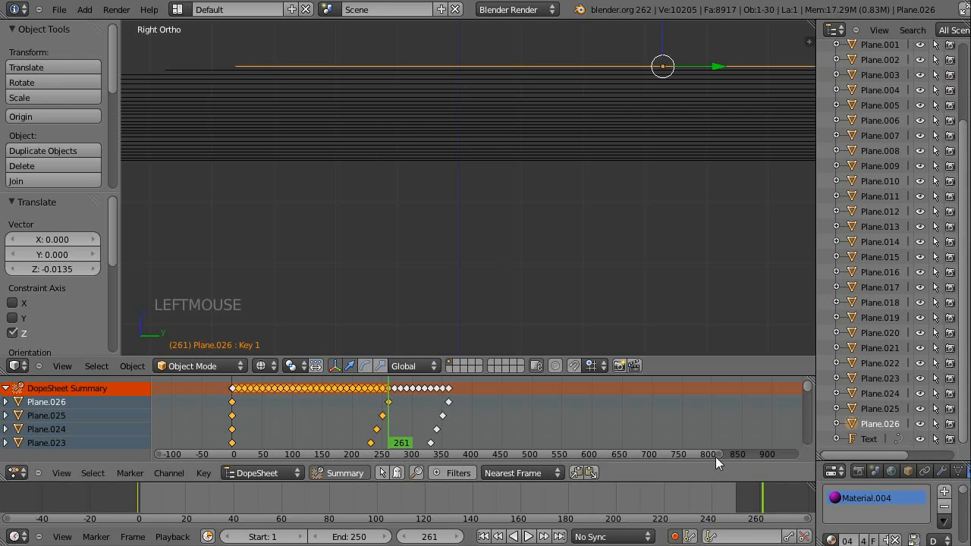
# - Preview the stacking animation from the start in an angled solid-shaded view with everything deselected, then stop playback
pyautogui.moveTo(555, 150); pyautogui.dragTo(604, 213, button='middle')
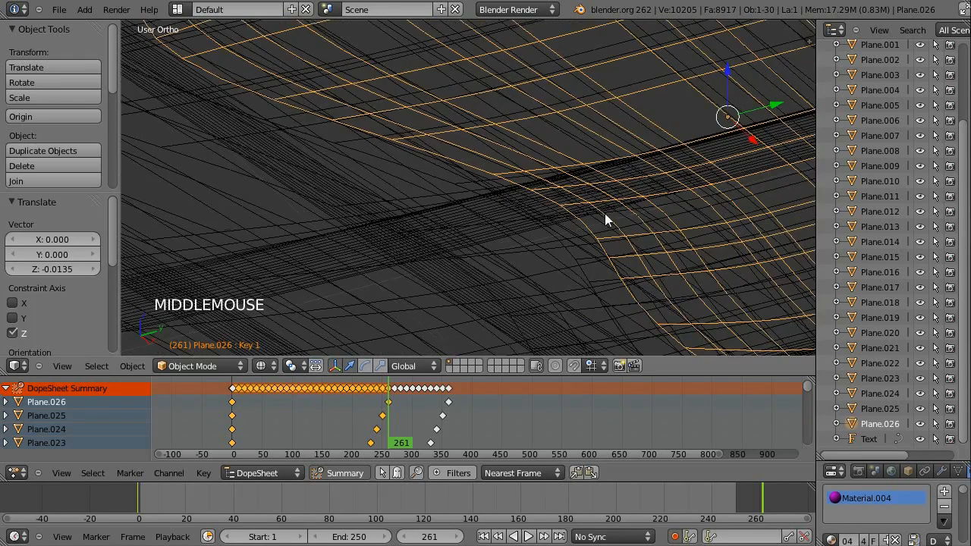
pyautogui.press('z')
pyautogui.scroll(-11, 591, 325)
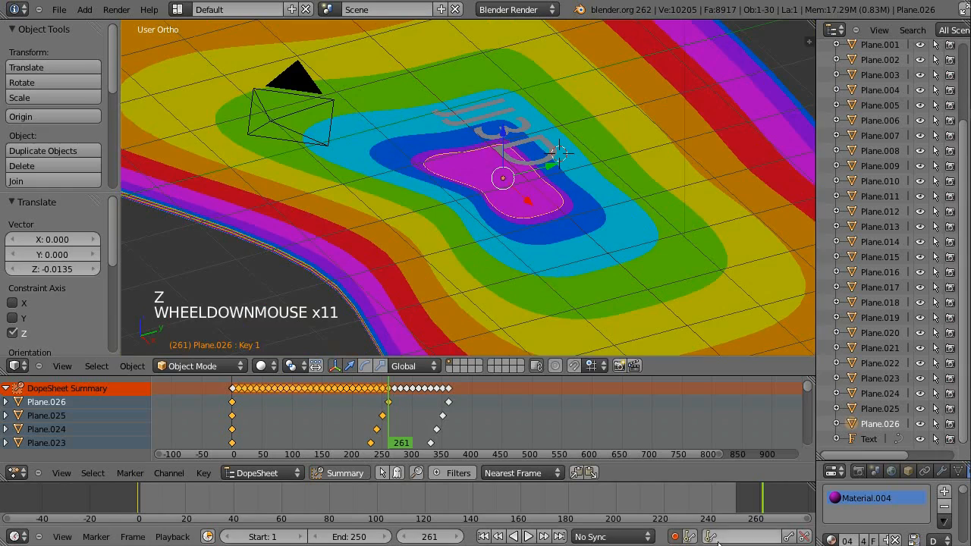
pyautogui.moveTo(756, 494); pyautogui.dragTo(85, 479)
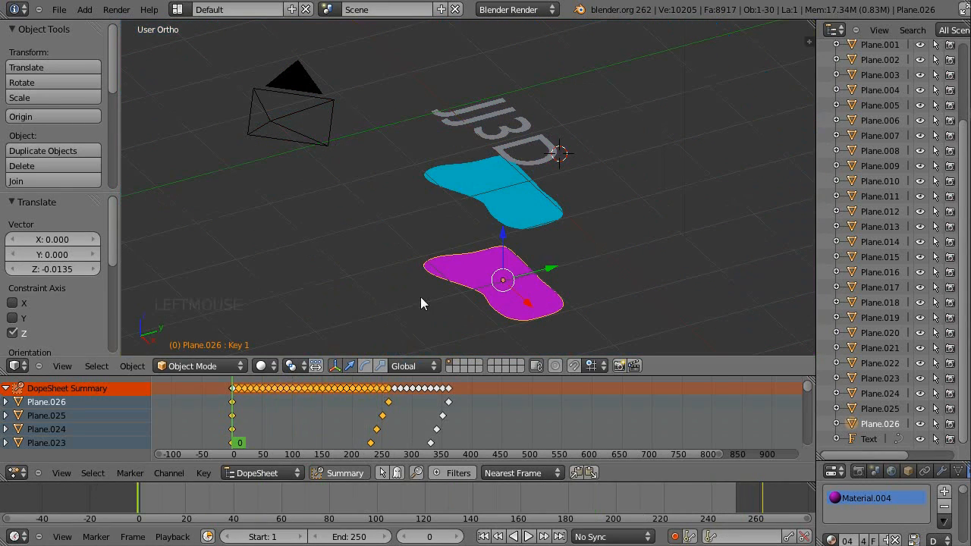
pyautogui.doubleClick(118, 493)
pyautogui.hotkey('alt', 'a')
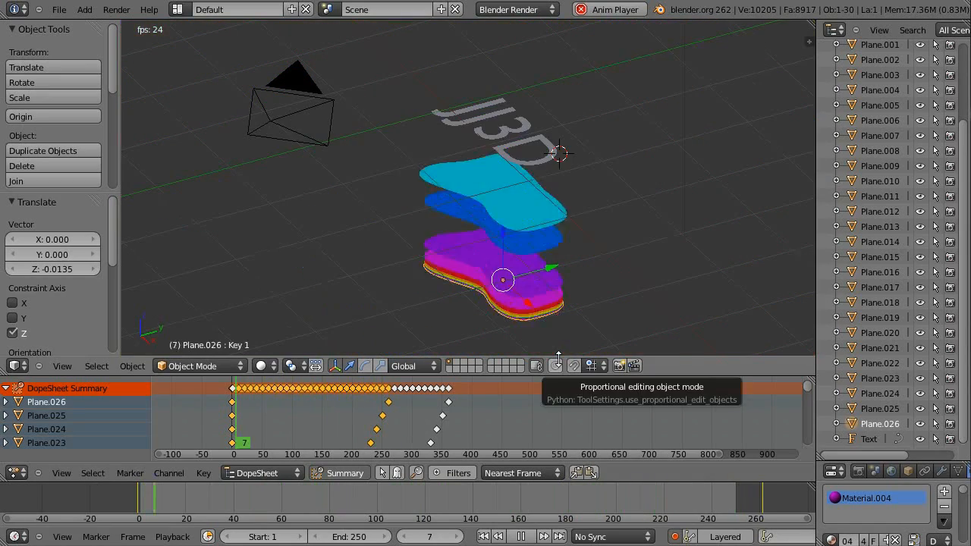
pyautogui.press('a')
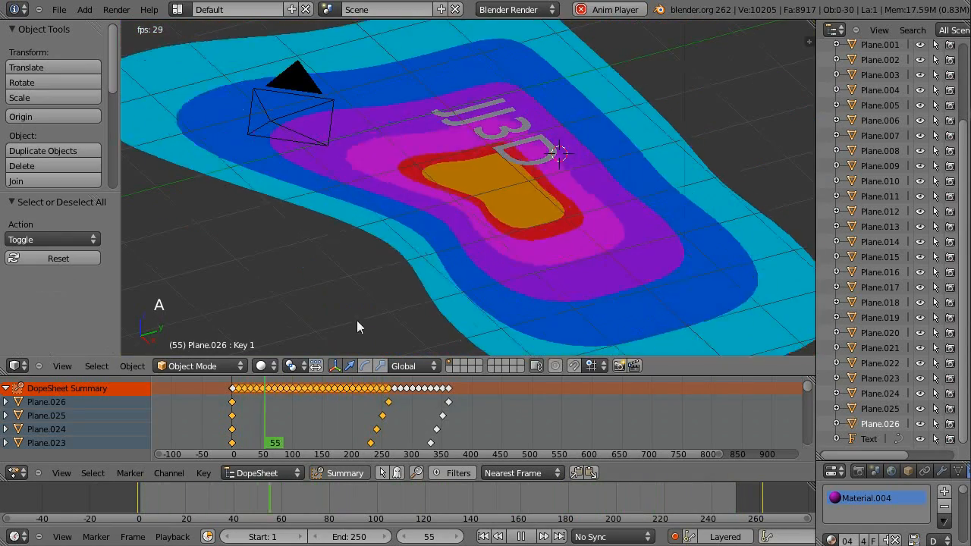
pyautogui.click(521, 537)
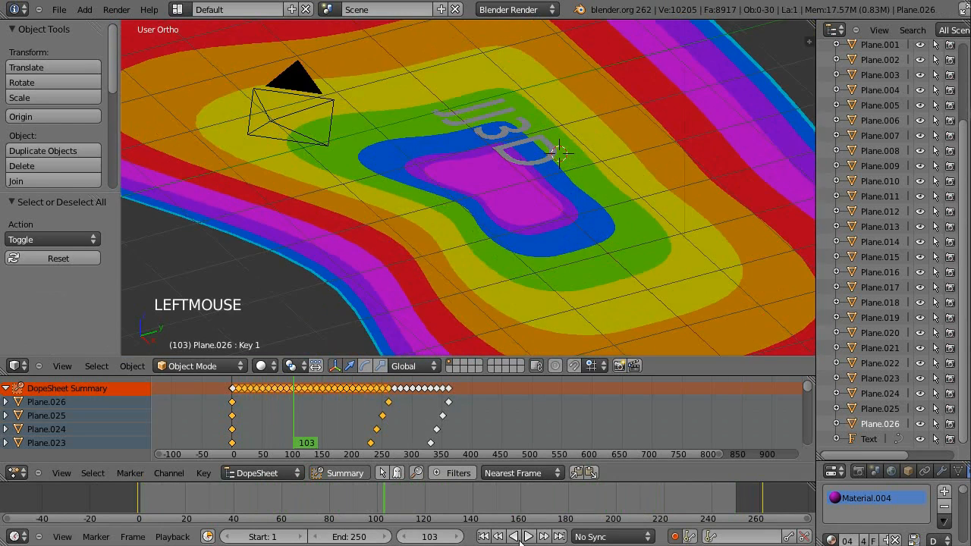
# - Examine the planes still below the upper stack, ending in the right orthographic view with wireframe shading
pyautogui.scroll(-4, 554, 237)
pyautogui.keyDown('shift'); pyautogui.moveTo(595, 260); pyautogui.dragTo(702, 151, button='middle'); pyautogui.keyUp('shift')
pyautogui.scroll(4, 656, 78)
pyautogui.keyDown('shift'); pyautogui.moveTo(657, 85); pyautogui.dragTo(678, 180, button='middle'); pyautogui.keyUp('shift')
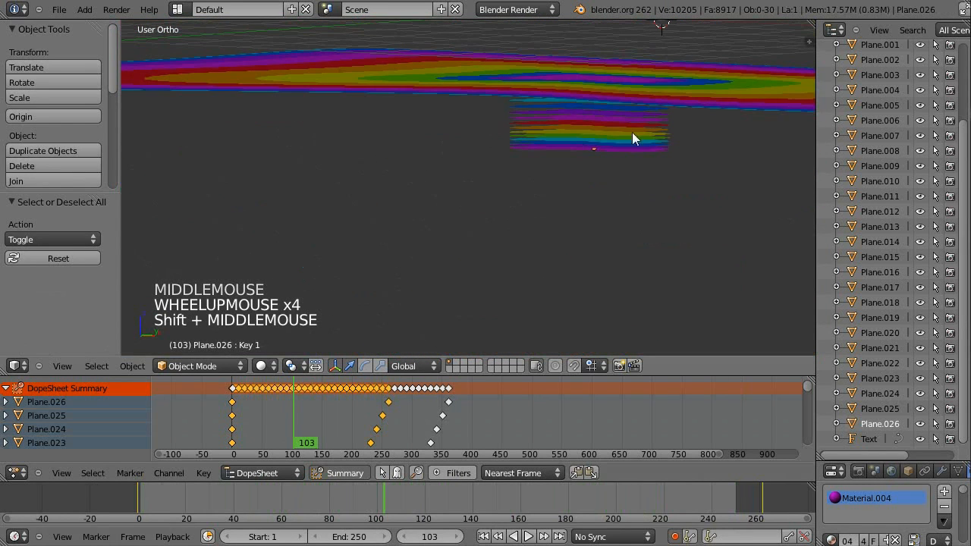
pyautogui.press('KP_3')
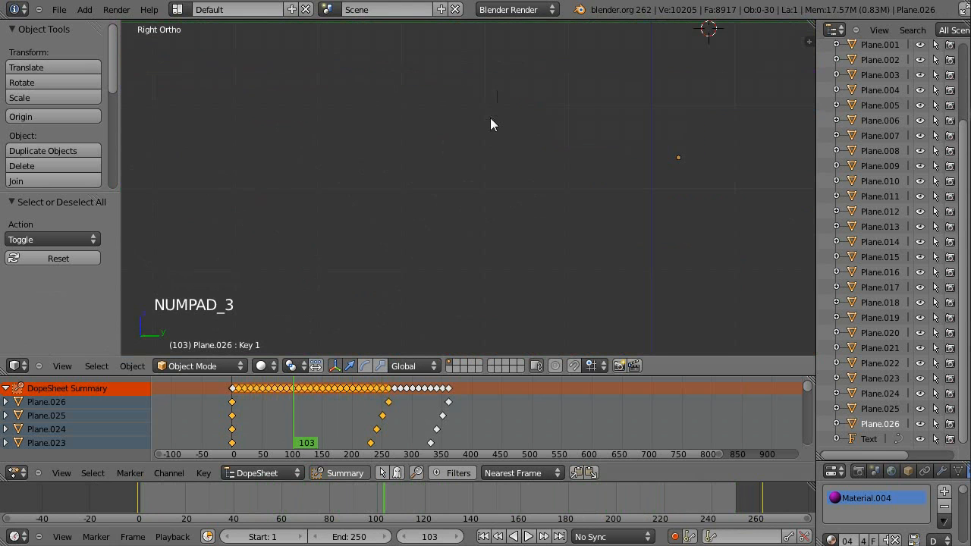
pyautogui.scroll(-15, 471, 152)
pyautogui.scroll(6, 510, 195)
pyautogui.scroll(10, 557, 143)
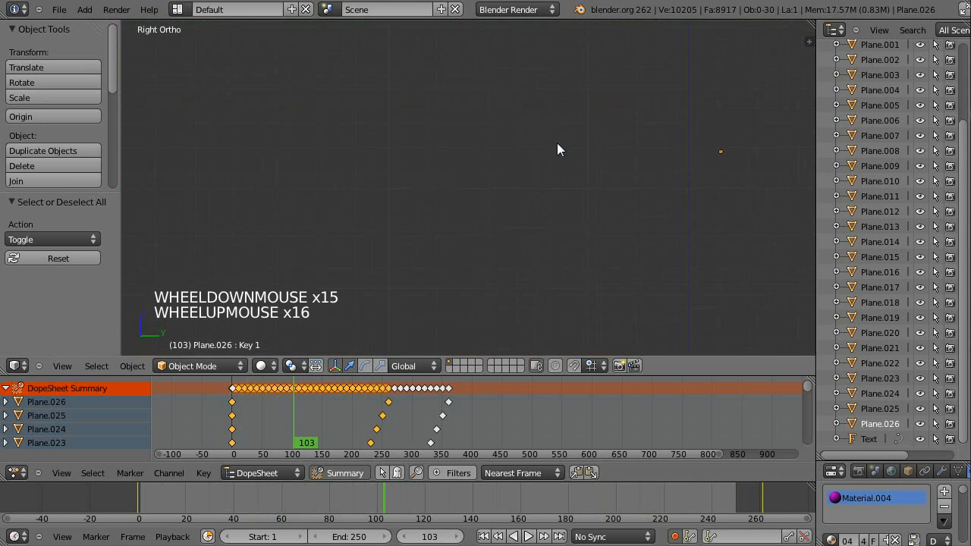
pyautogui.scroll(-5, 594, 128)
pyautogui.press('z')
pyautogui.keyDown('shift'); pyautogui.scroll(1, 594, 128); pyautogui.keyUp('shift')
pyautogui.keyDown('shift'); pyautogui.moveTo(594, 127); pyautogui.dragTo(591, 133, button='middle'); pyautogui.keyUp('shift')
pyautogui.scroll(5, 530, 168)
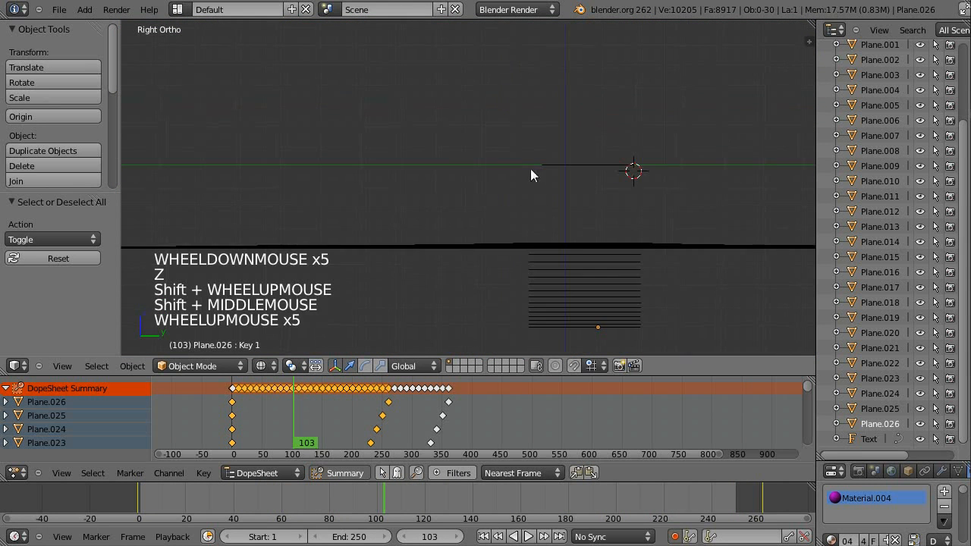
# - Examine the spacing of the planes below the stack from the side in wireframe and from an angle in solid shading
pyautogui.keyDown('shift'); pyautogui.moveTo(530, 168); pyautogui.dragTo(532, 167, button='middle'); pyautogui.keyUp('shift')
pyautogui.scroll(4, 584, 160)
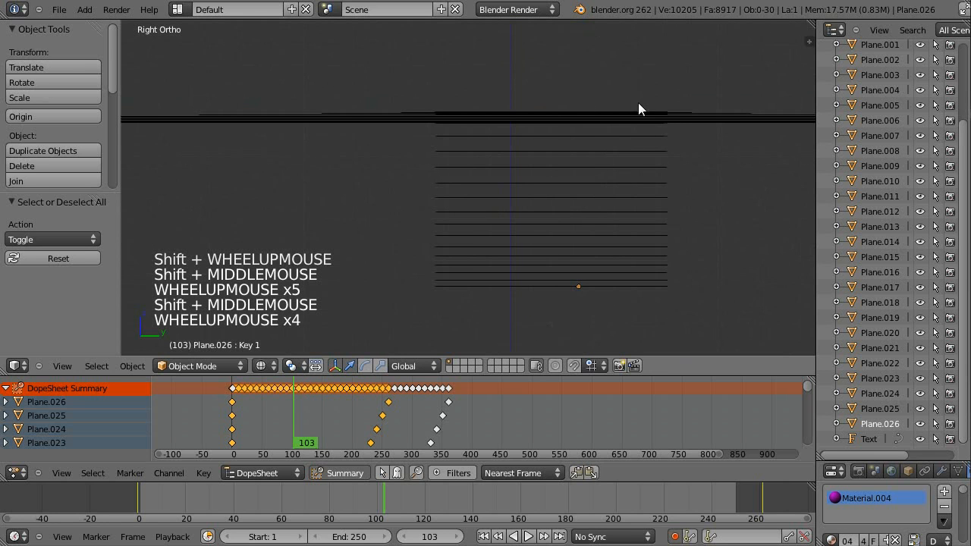
pyautogui.scroll(8, 550, 179)
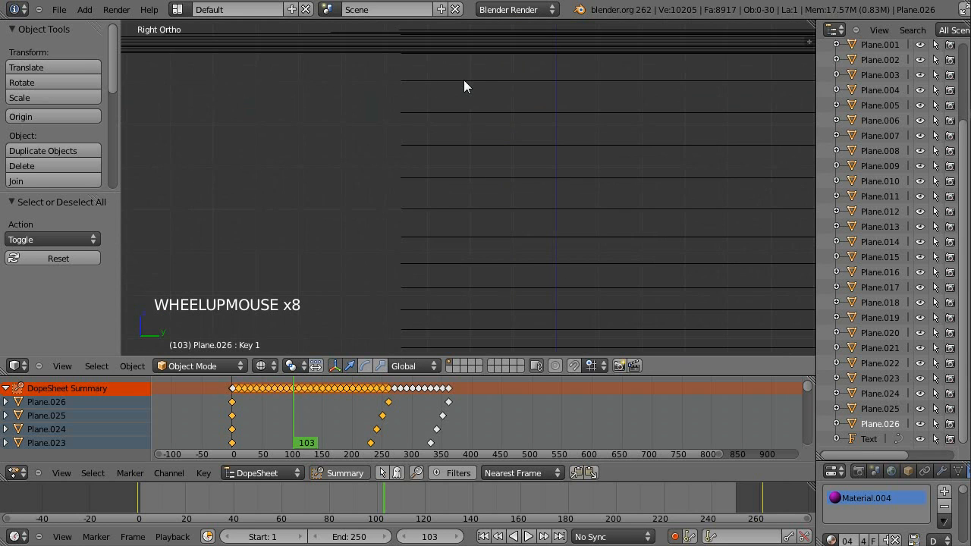
pyautogui.scroll(-4, 693, 206)
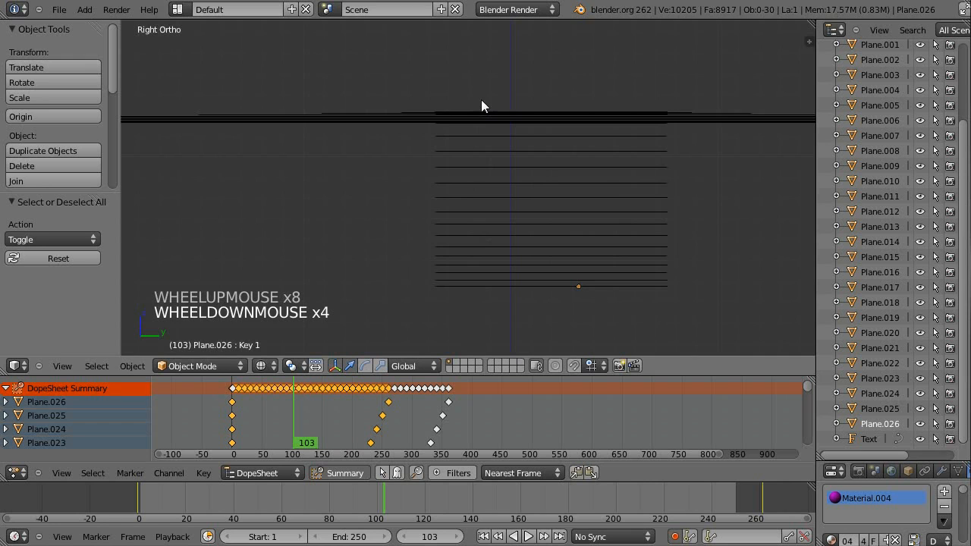
pyautogui.scroll(2, 532, 137)
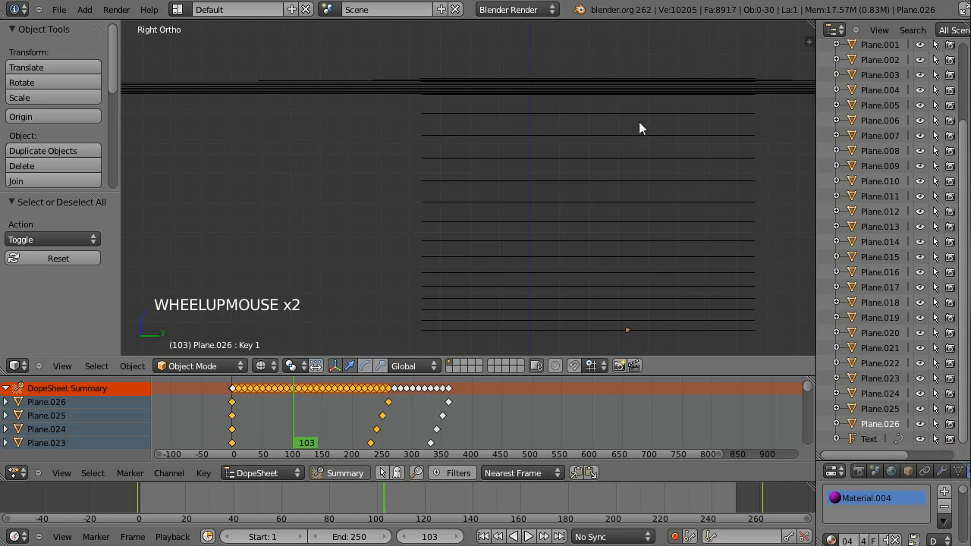
pyautogui.scroll(-5, 641, 327)
pyautogui.moveTo(573, 345); pyautogui.dragTo(596, 225, button='middle')
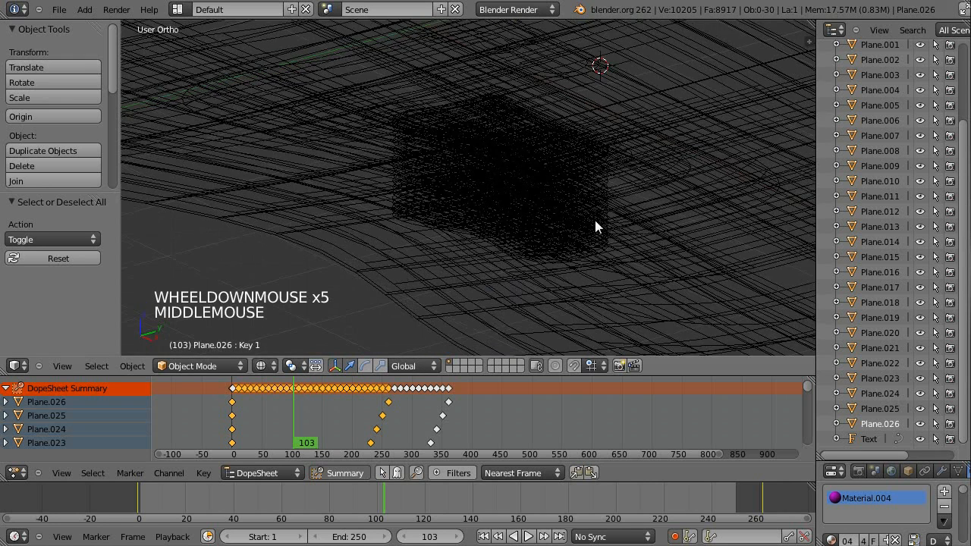
pyautogui.moveTo(584, 271); pyautogui.dragTo(472, 225, button='middle')
pyautogui.moveTo(608, 169); pyautogui.dragTo(523, 146, button='middle')
pyautogui.press('z')
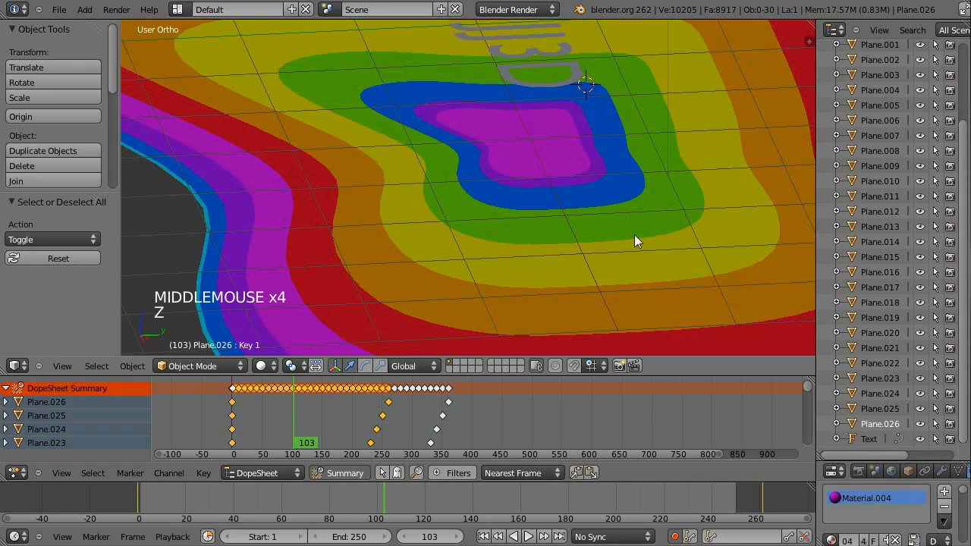
pyautogui.scroll(-1, 469, 223)
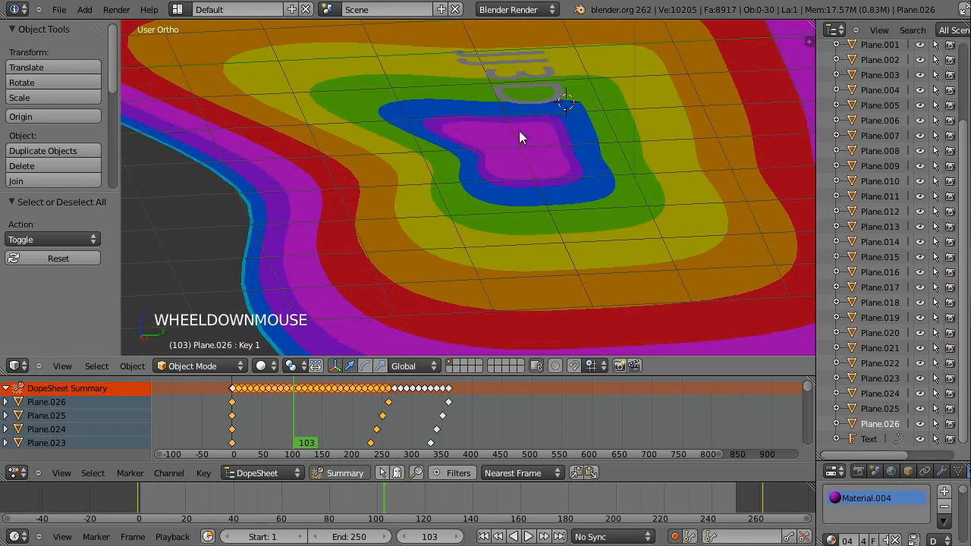
pyautogui.moveTo(518, 130); pyautogui.dragTo(521, 262, button='middle')
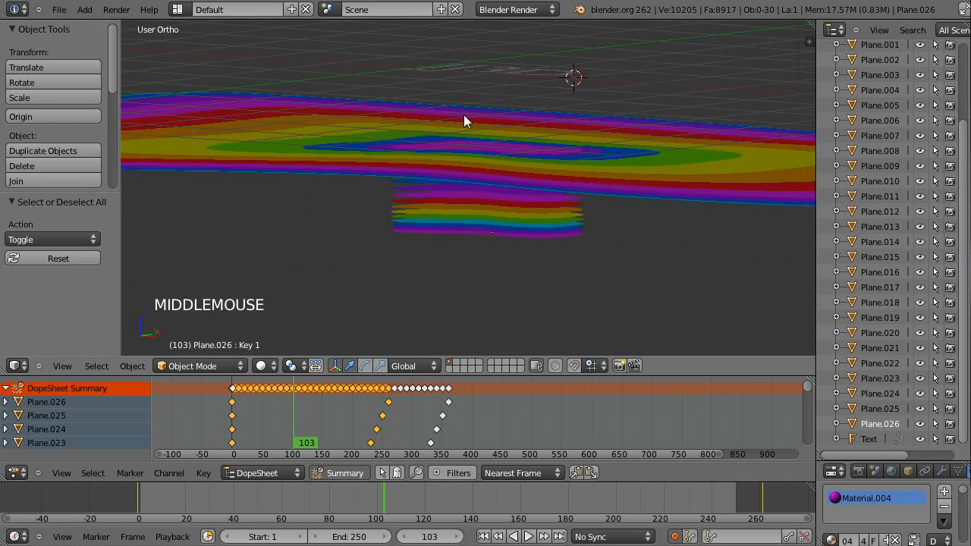
# - Try resetting the camera to the origin by clearing its rotation and location
pyautogui.scroll(-4, 410, 338)
pyautogui.moveTo(410, 337); pyautogui.dragTo(587, 212, button='middle')
pyautogui.scroll(-3, 543, 283)
pyautogui.rightClick(554, 244)
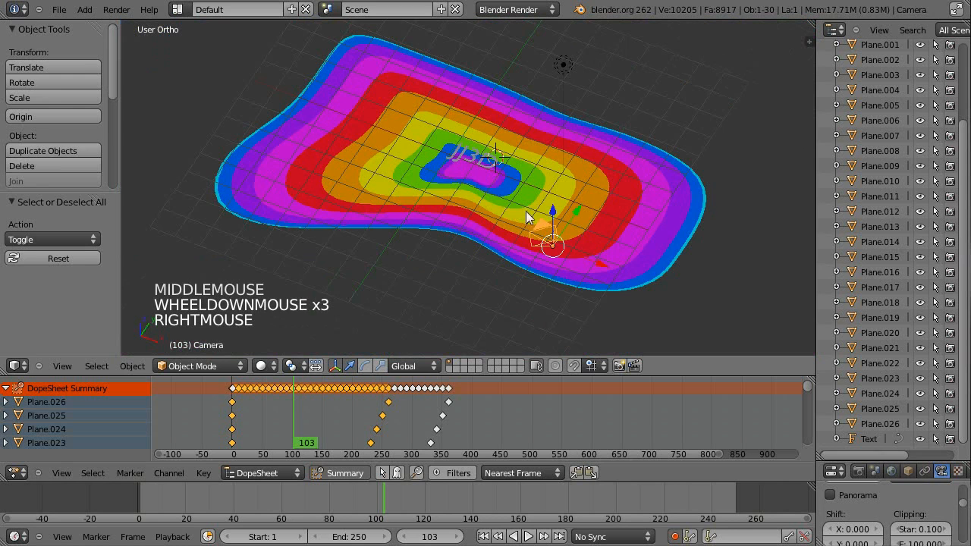
pyautogui.scroll(2, 524, 191)
pyautogui.scroll(-2, 535, 212)
pyautogui.moveTo(551, 242); pyautogui.dragTo(744, 41, button='middle')
pyautogui.hotkey('alt', 'r')
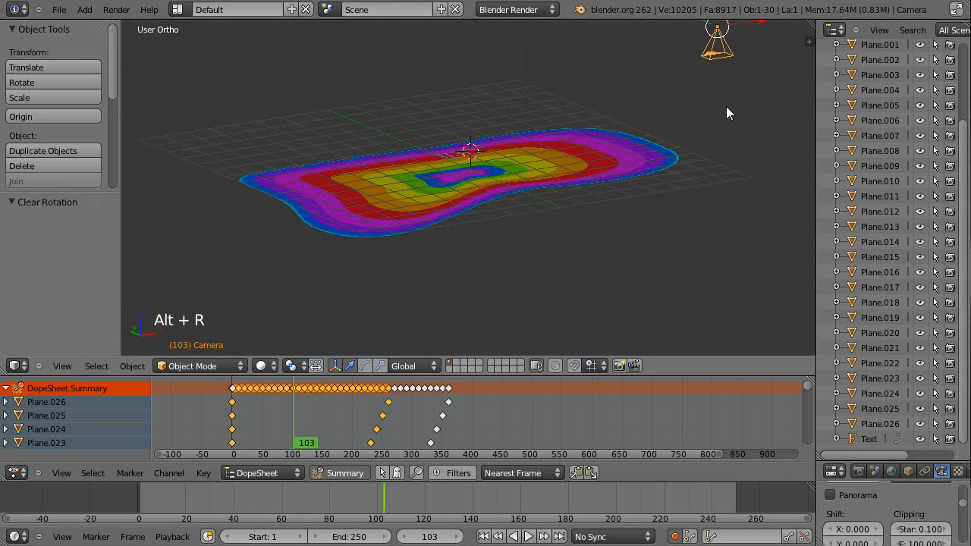
pyautogui.hotkey('alt', 'g')
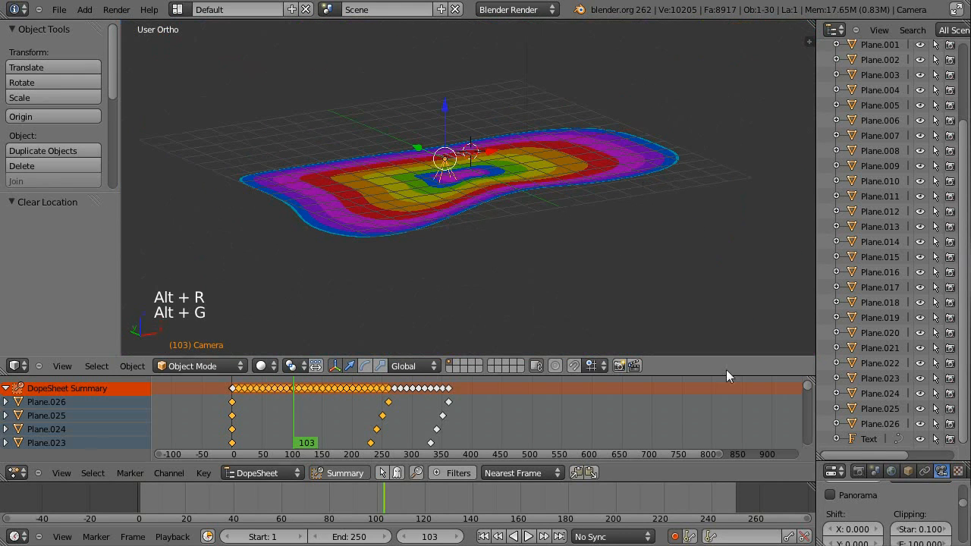
pyautogui.click(674, 537)
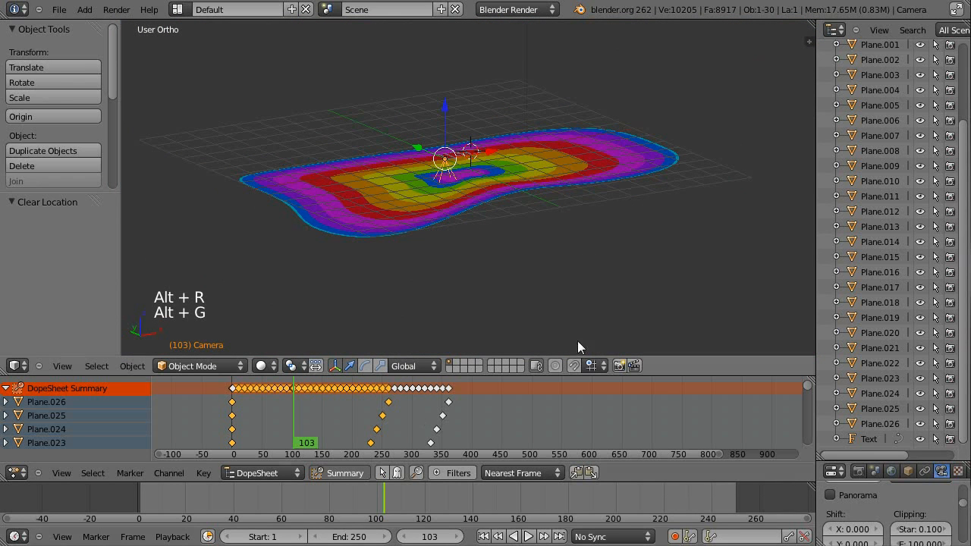
pyautogui.moveTo(519, 134); pyautogui.dragTo(408, 201, button='middle')
pyautogui.scroll(4, 408, 201)
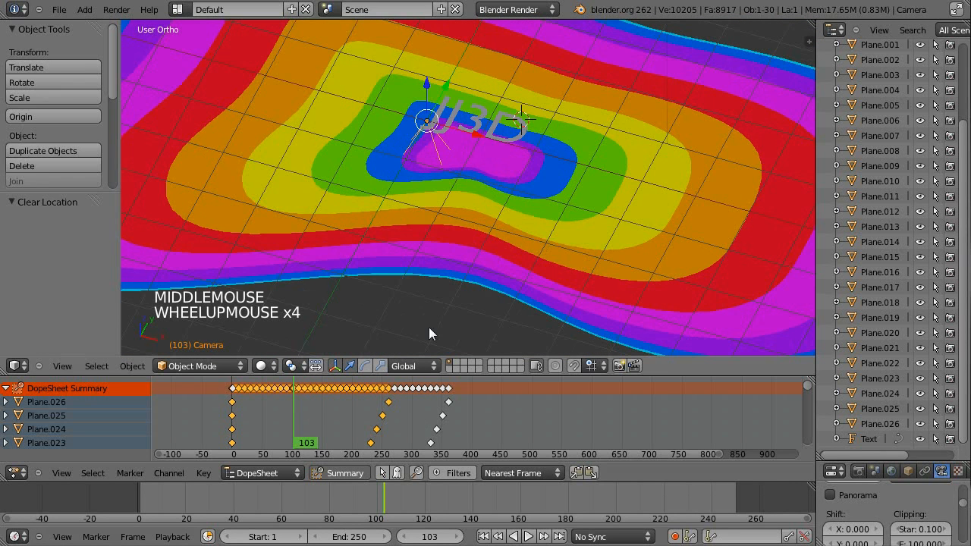
# - Undo the camera's location and rotation reset, going back past its selection
pyautogui.moveTo(429, 328); pyautogui.dragTo(510, 253, button='middle')
pyautogui.hotkey('ctrl', 'z')
pyautogui.hotkey('ctrl', 'z')
pyautogui.hotkey('ctrl', 'z')
pyautogui.hotkey('ctrl', 'z')
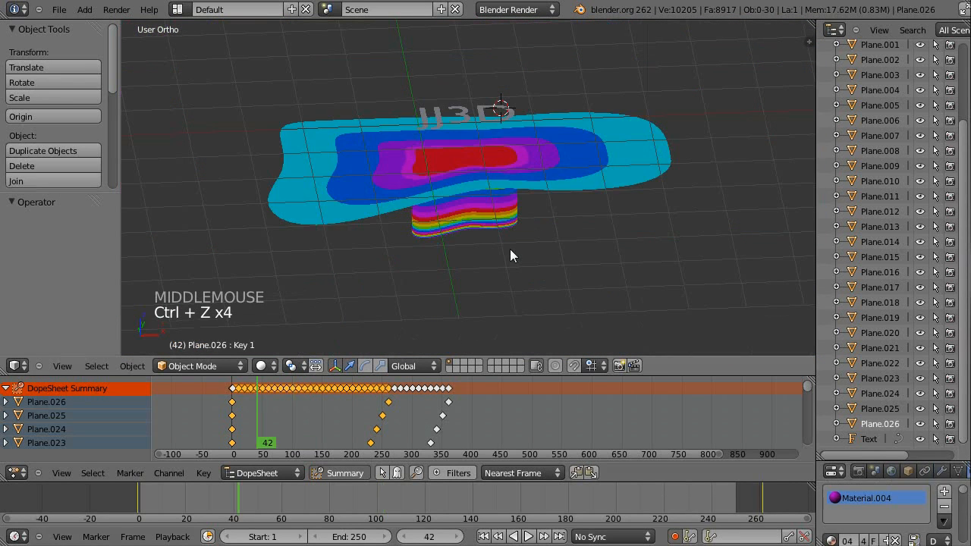
# - Go to frame 0, select the camera, and clear its rotation and location
pyautogui.click(140, 497)
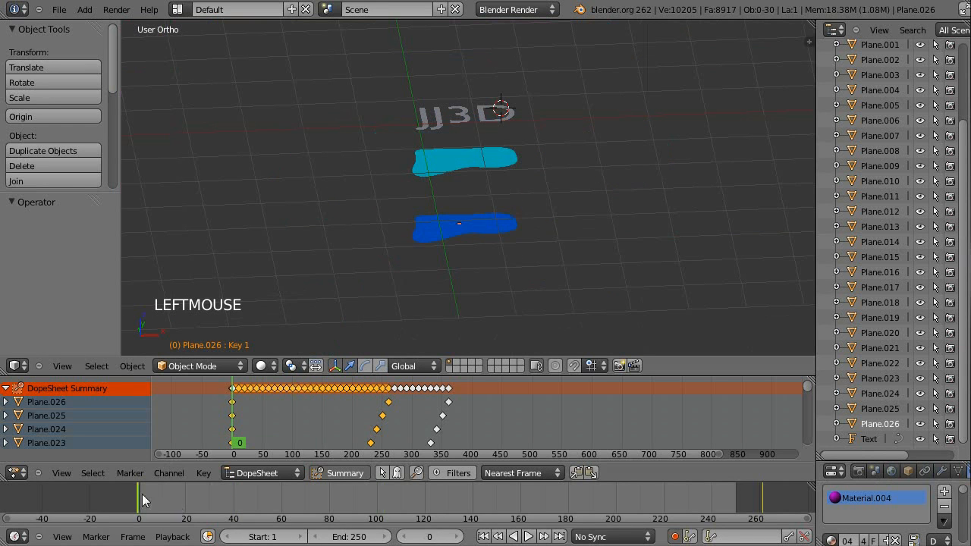
pyautogui.scroll(-6, 461, 200)
pyautogui.moveTo(461, 200); pyautogui.dragTo(573, 154, button='middle')
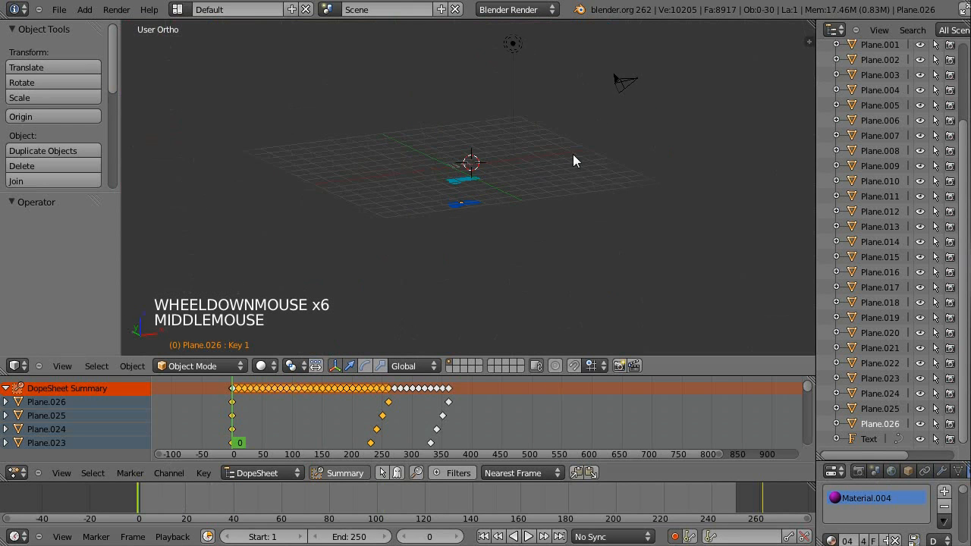
pyautogui.rightClick(620, 83)
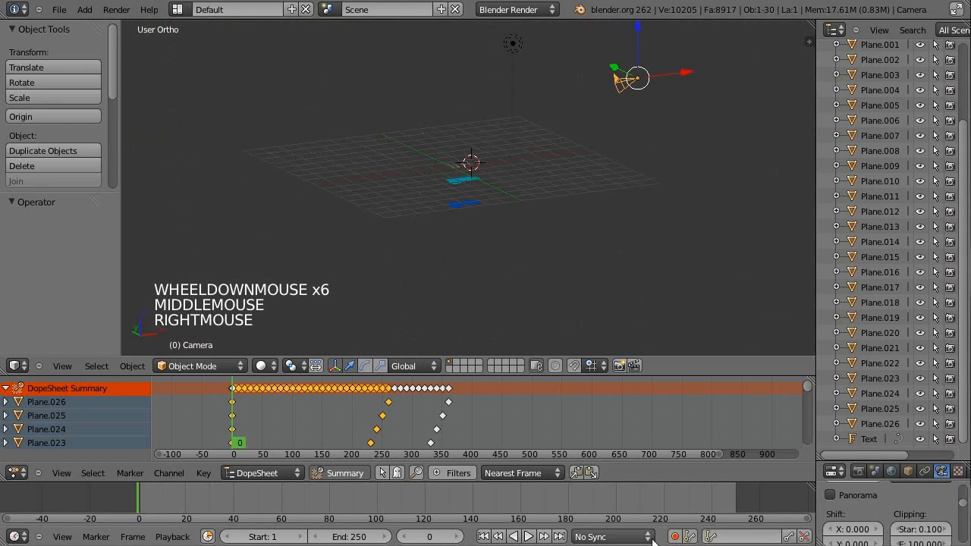
pyautogui.moveTo(687, 85); pyautogui.dragTo(720, 186, button='middle')
pyautogui.hotkey('alt', 'r')
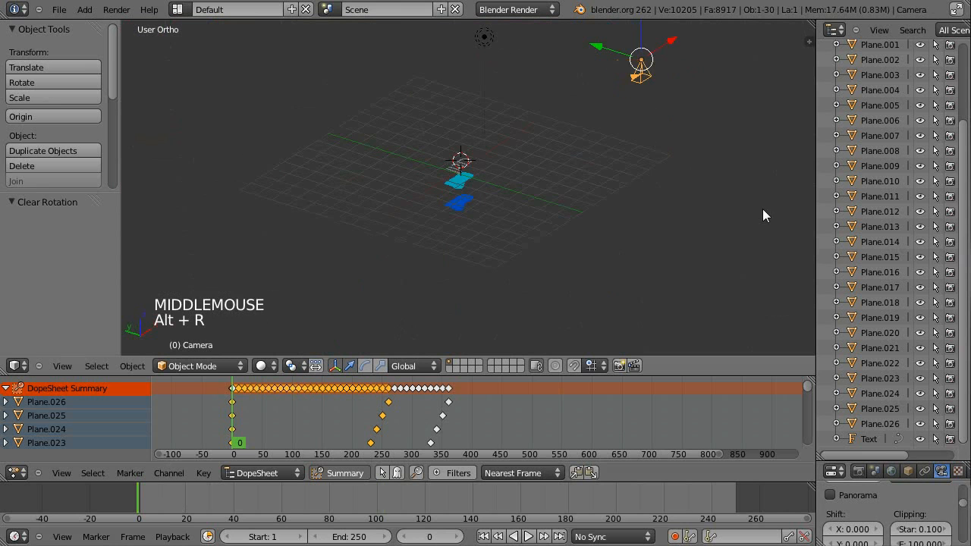
pyautogui.hotkey('alt', 'g')
pyautogui.scroll(5, 515, 243)
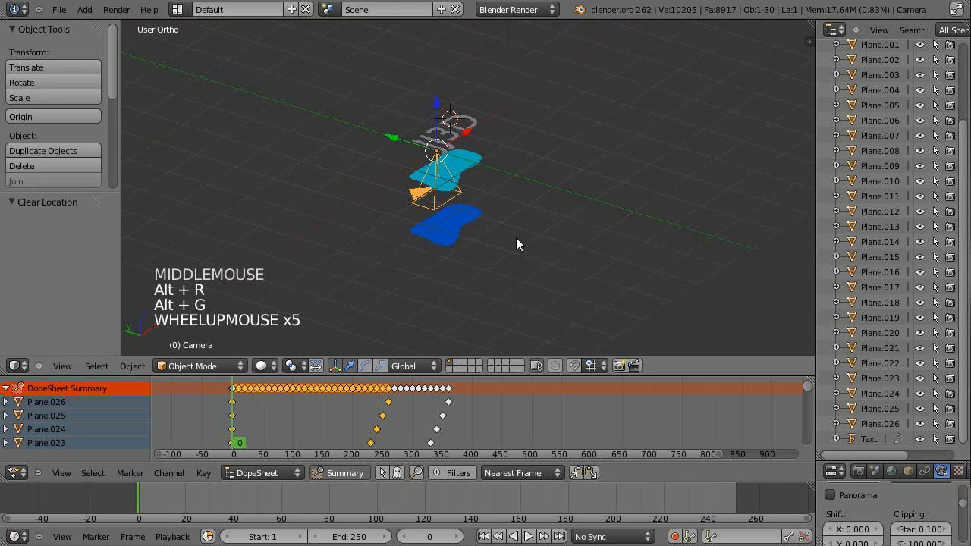
# - Look through the camera and move it about 0.779 along X and 0.335 along Y
pyautogui.press('KP_0')
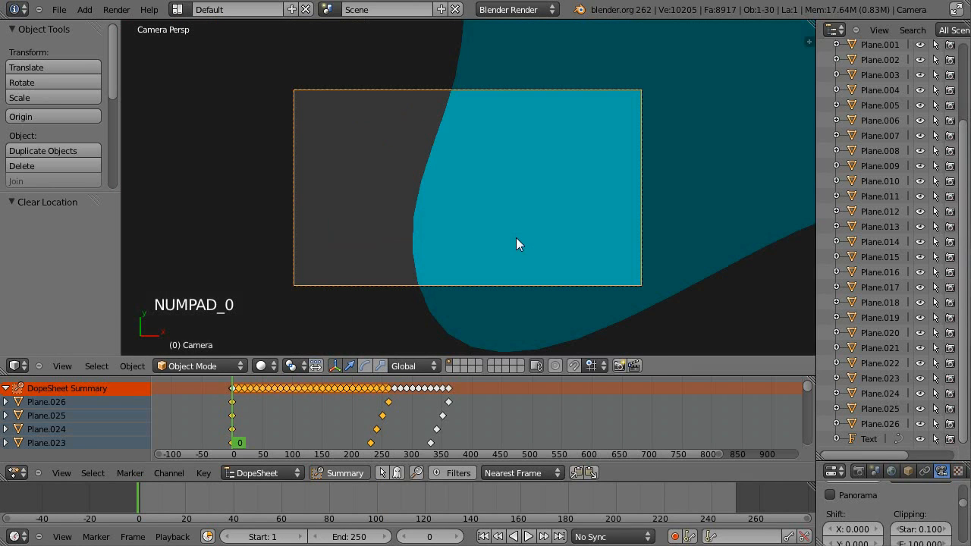
pyautogui.press('g')
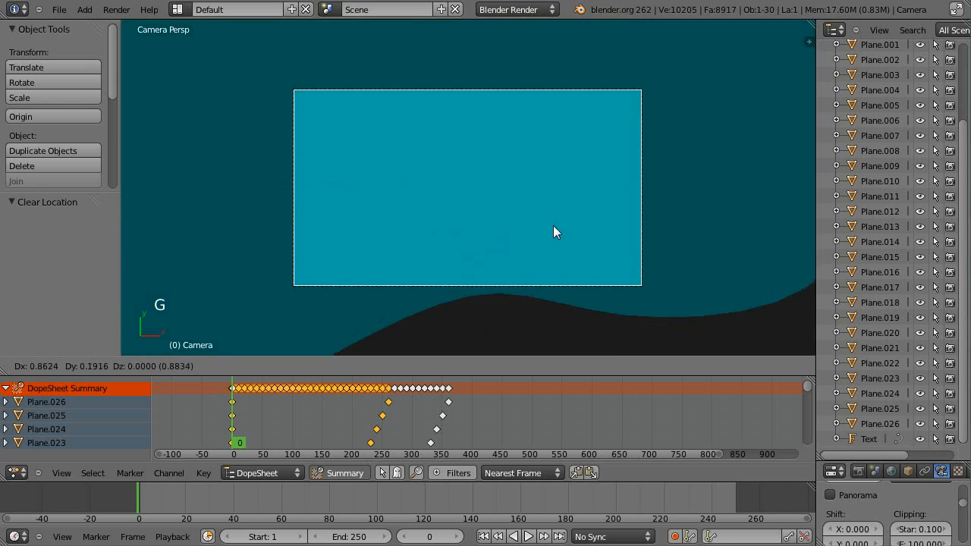
pyautogui.click(554, 218)
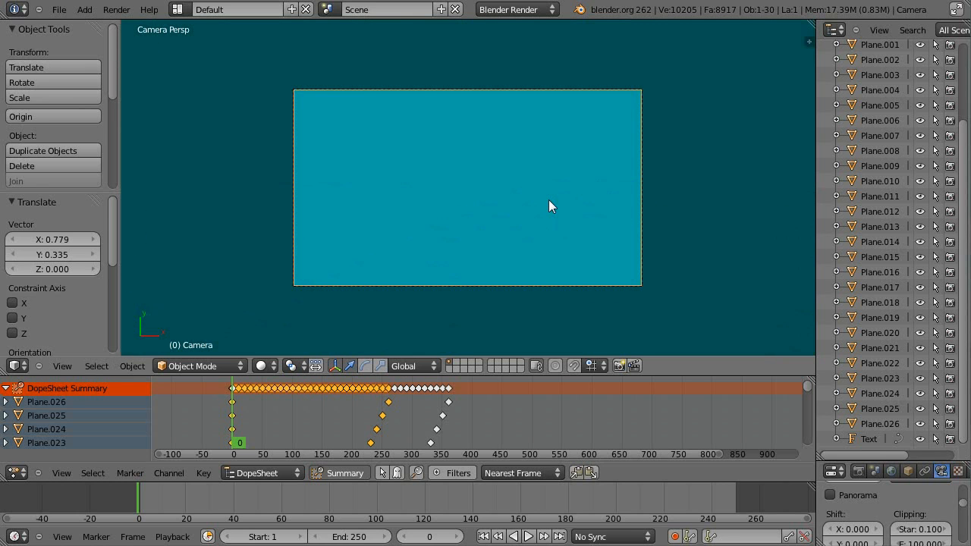
# - Pull the camera back about 3.142 along its local Z axis to bring the JJ3D text into frame
pyautogui.press('g')
pyautogui.press('z')
pyautogui.press('z')
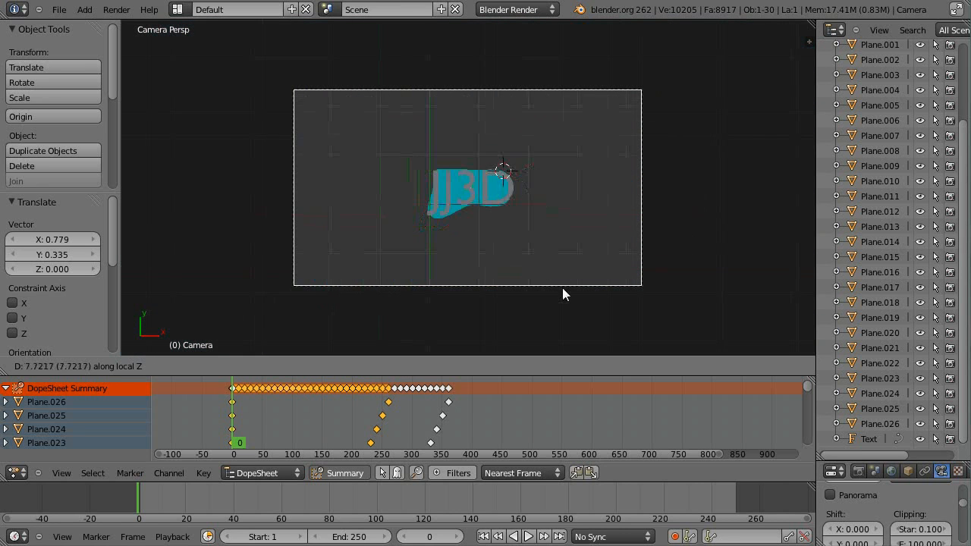
pyautogui.click(538, 258)
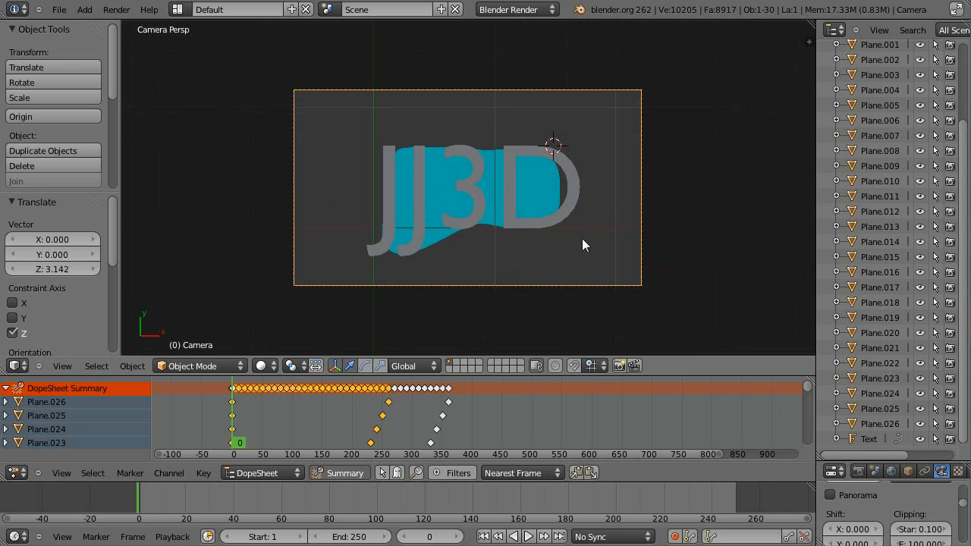
# - Try rotating the camera about -64.171° and moving it along its local Z, then undo the rotation
pyautogui.press('r')
pyautogui.click(586, 187)
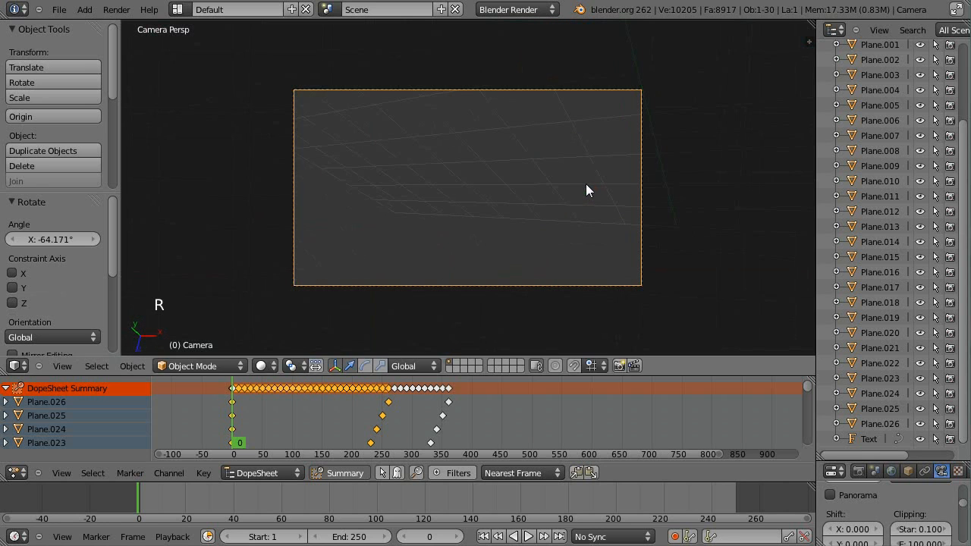
pyautogui.press('g')
pyautogui.press('z')
pyautogui.press('z')
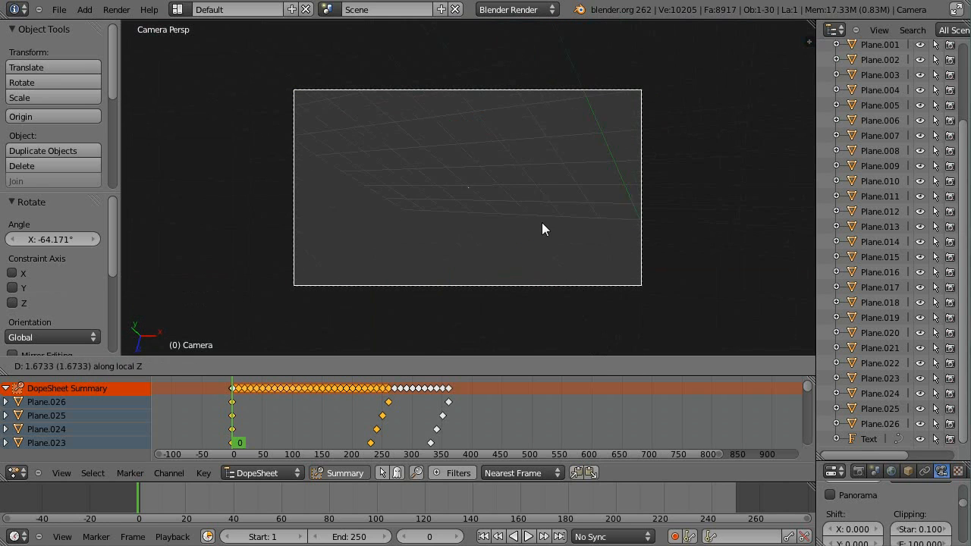
pyautogui.click(568, 129)
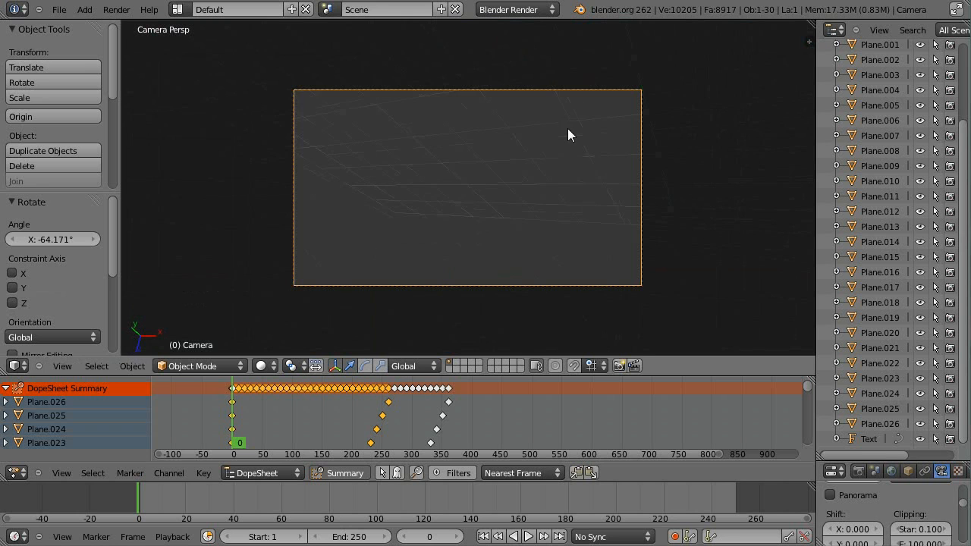
pyautogui.rightClick(611, 158)
pyautogui.hotkey('ctrl', 'z')
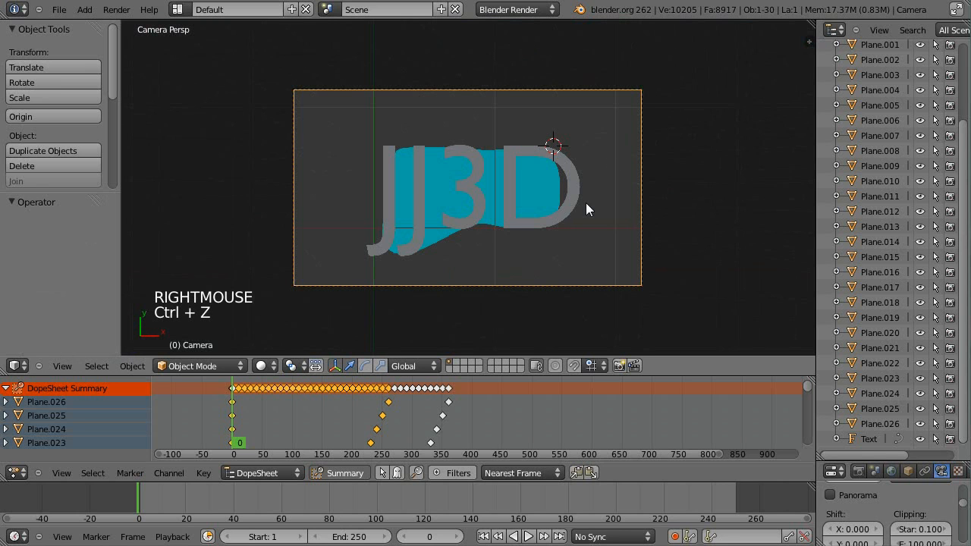
# - Pull the camera a further 2.975 or so back along its local Z axis
pyautogui.press('g')
pyautogui.press('z')
pyautogui.press('z')
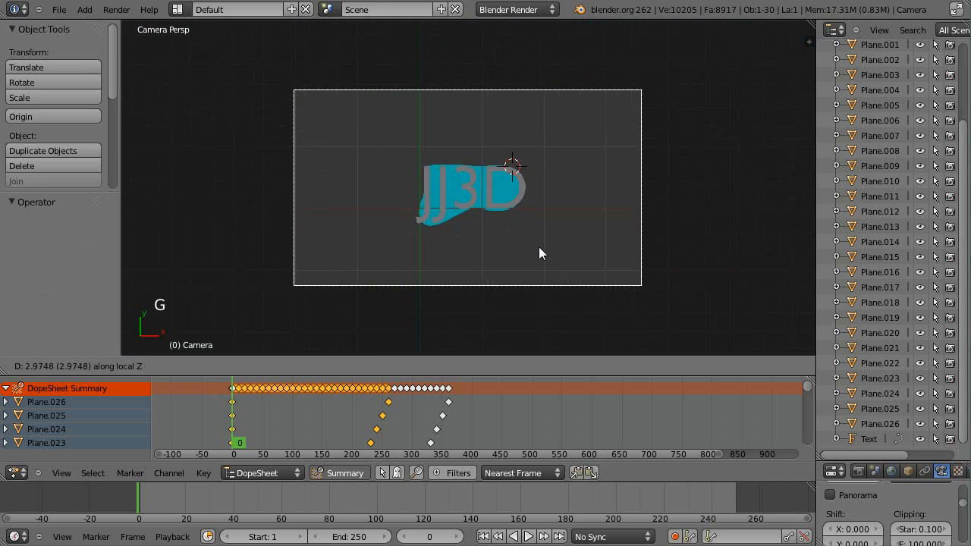
pyautogui.click(538, 246)
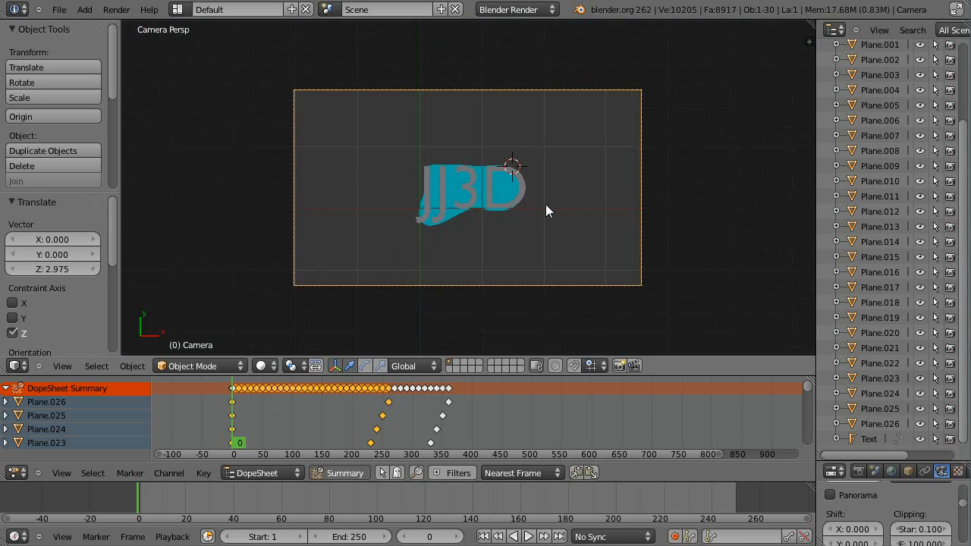
# - Move the camera about 0.221 along X and 0.046 along Y, then shift it about -0.009 in X and 0.110 in Y
pyautogui.scroll(3, 504, 292)
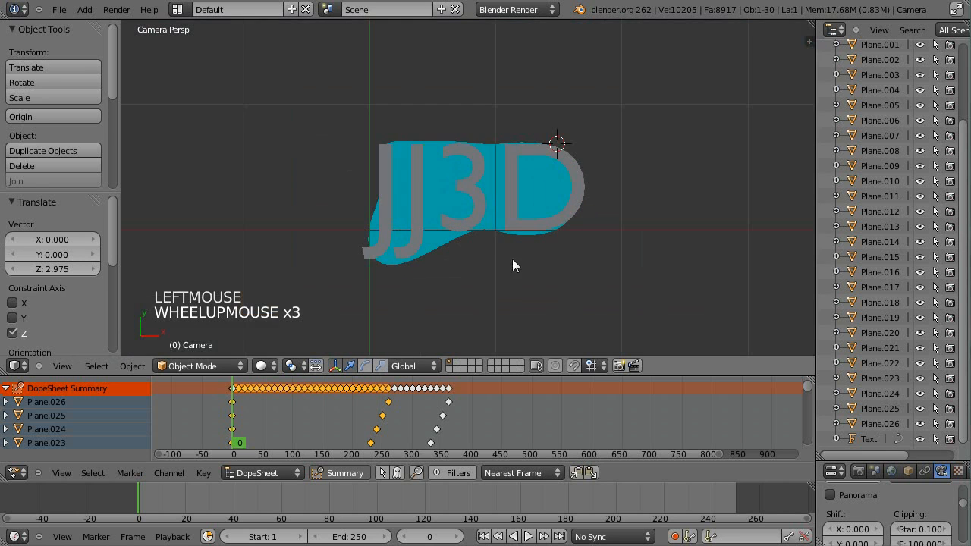
pyautogui.scroll(-2, 531, 258)
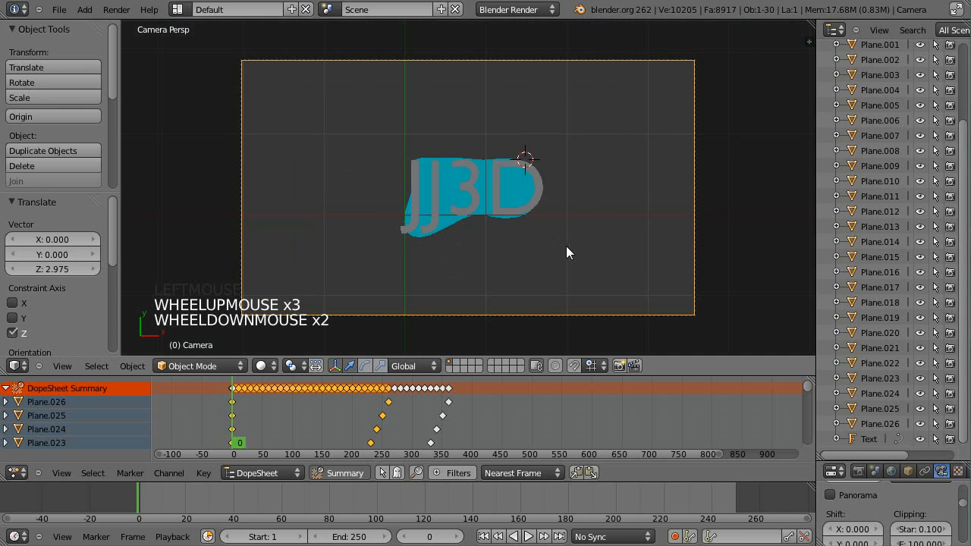
pyautogui.press('g')
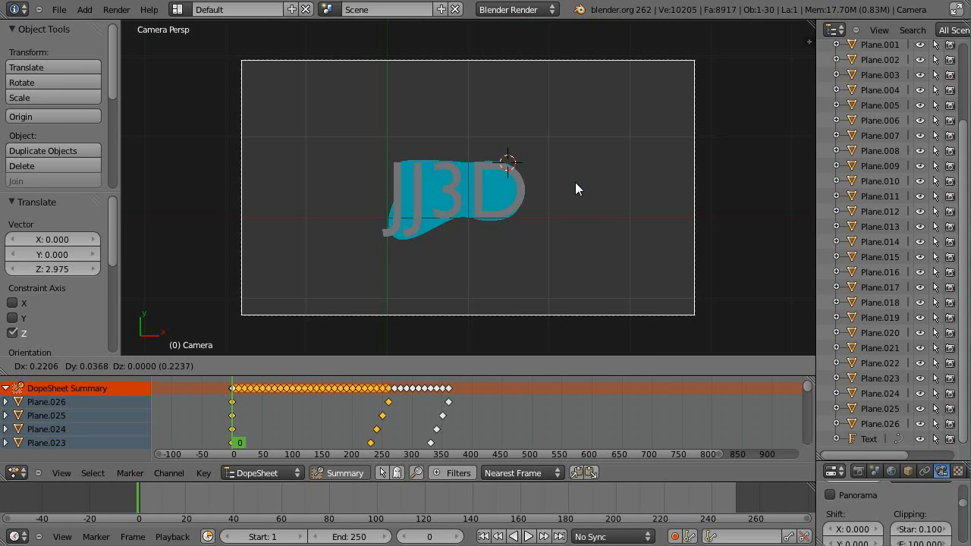
pyautogui.click(575, 182)
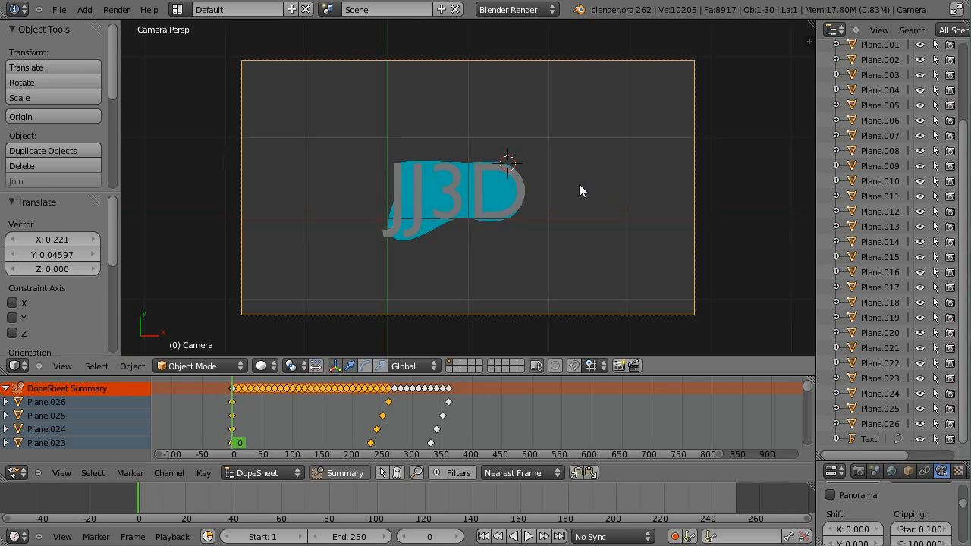
pyautogui.press('g')
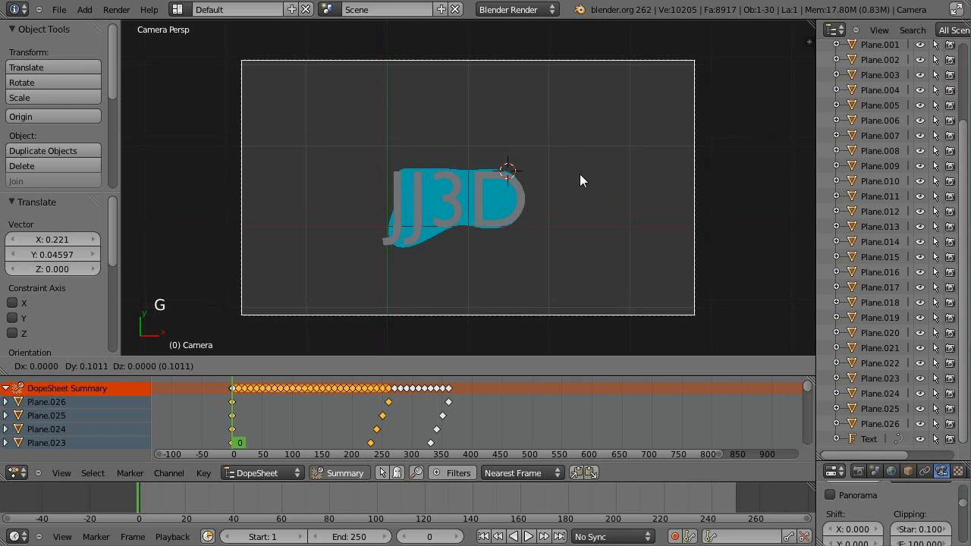
pyautogui.click(579, 173)
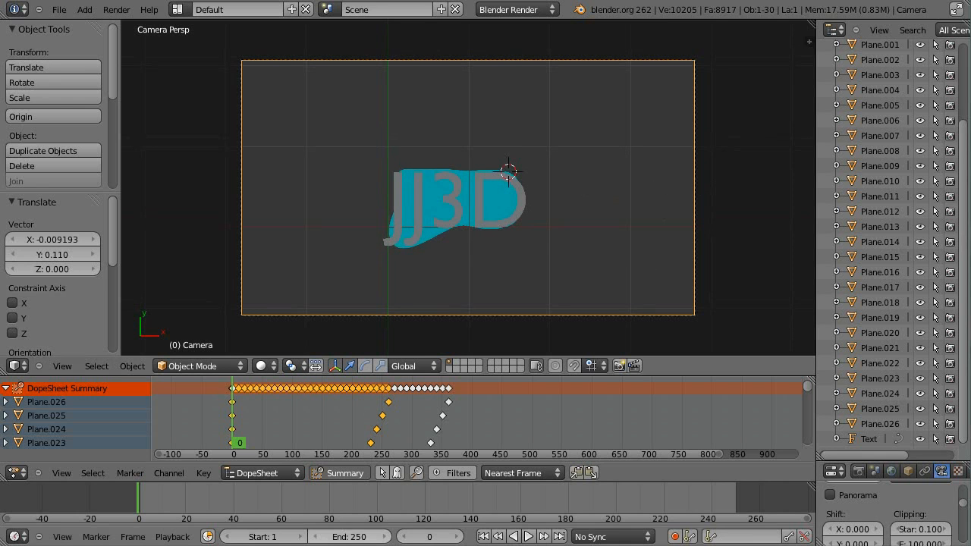
# - Scrub the animation to frame 55 and give the JJ3D text object a new material
pyautogui.doubleClick(146, 502)
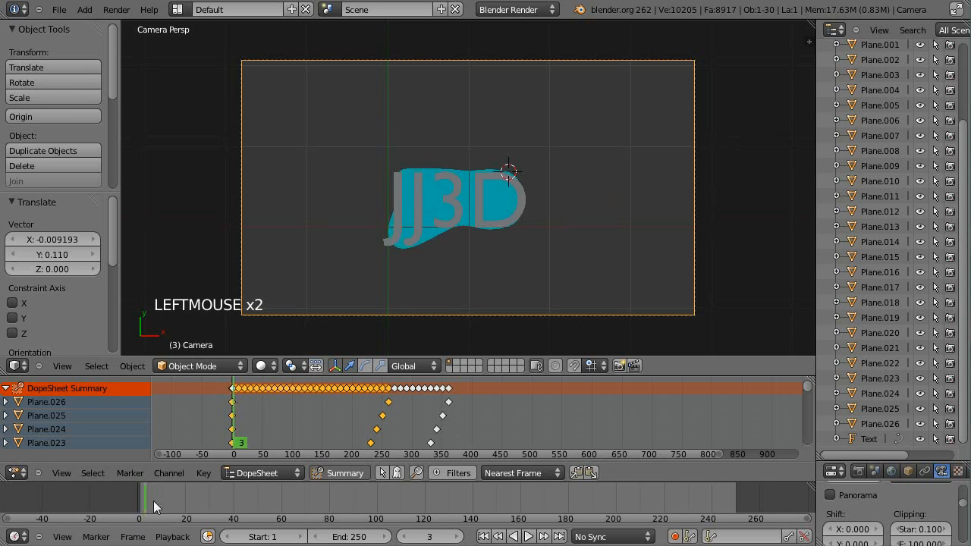
pyautogui.moveTo(153, 501)
pyautogui.mouseDown()
pyautogui.moveTo(281, 522)
pyautogui.moveTo(270, 522)
pyautogui.mouseUp()
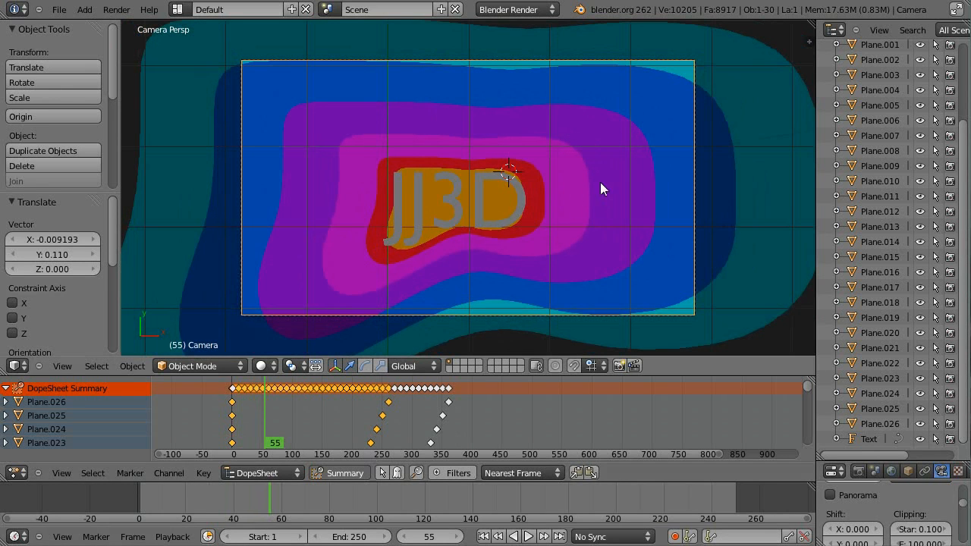
pyautogui.rightClick(475, 219)
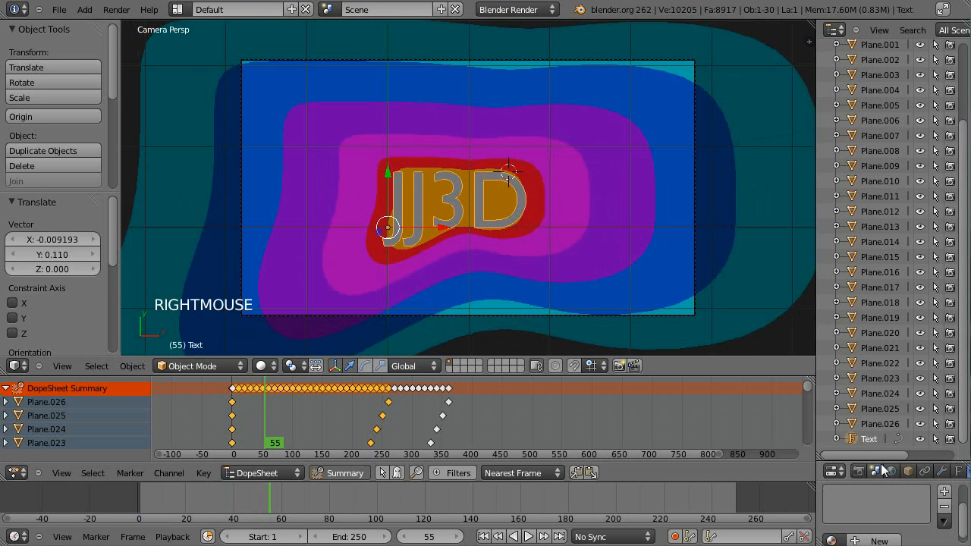
pyautogui.moveTo(884, 463); pyautogui.dragTo(910, 121)
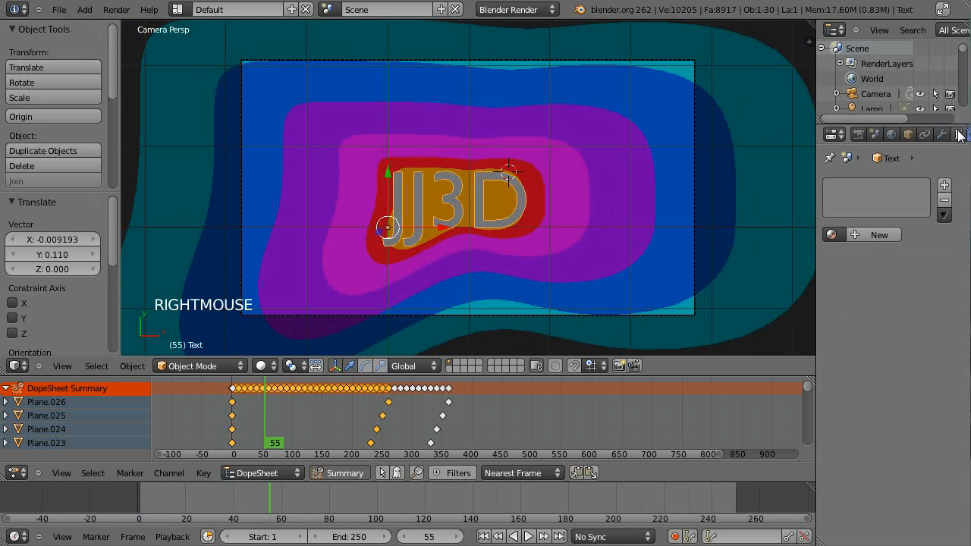
pyautogui.scroll(-3, 958, 135)
pyautogui.click(832, 234)
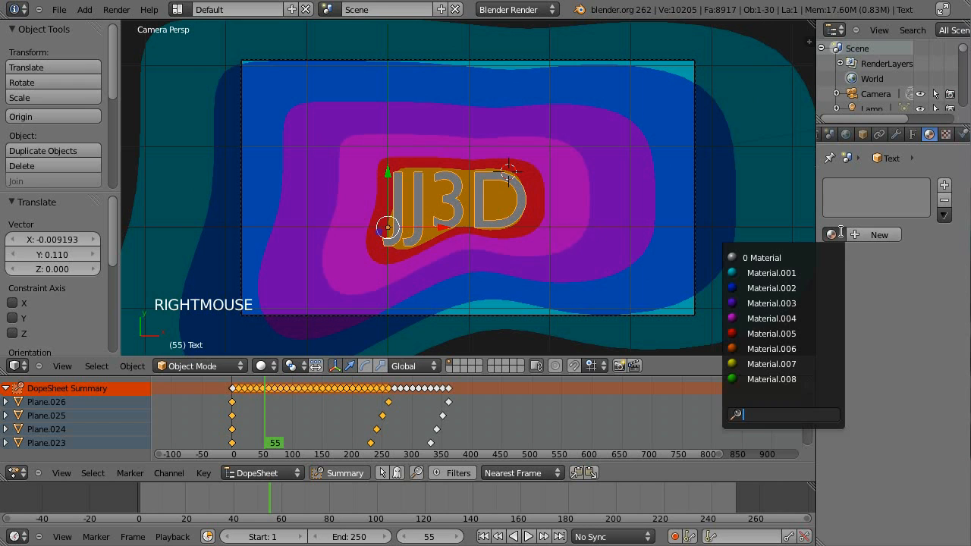
pyautogui.doubleClick(879, 235)
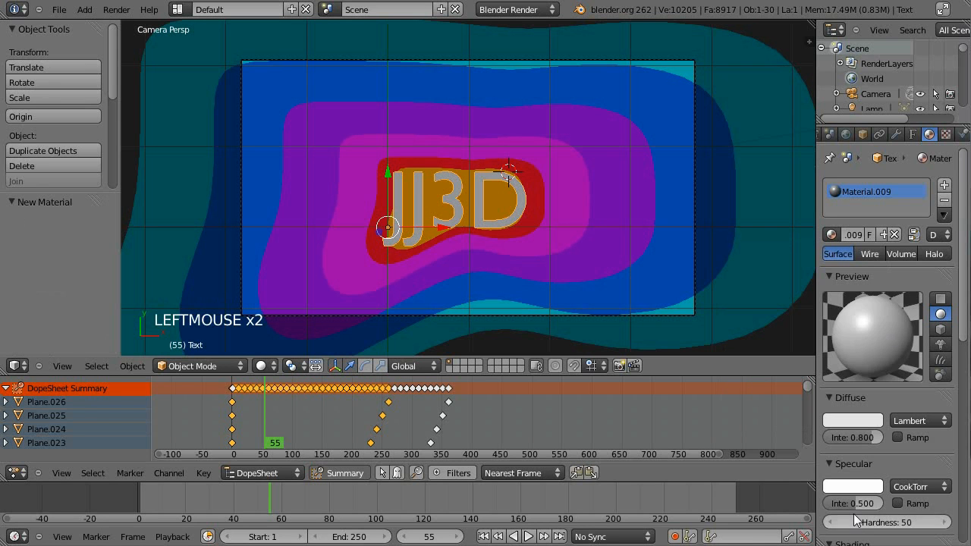
# - Set the text material's specular intensity to 0.000, its diffuse intensity to 1.000 and its diffuse colour to dark green
pyautogui.moveTo(872, 503); pyautogui.dragTo(833, 502)
pyautogui.moveTo(857, 440); pyautogui.dragTo(880, 443)
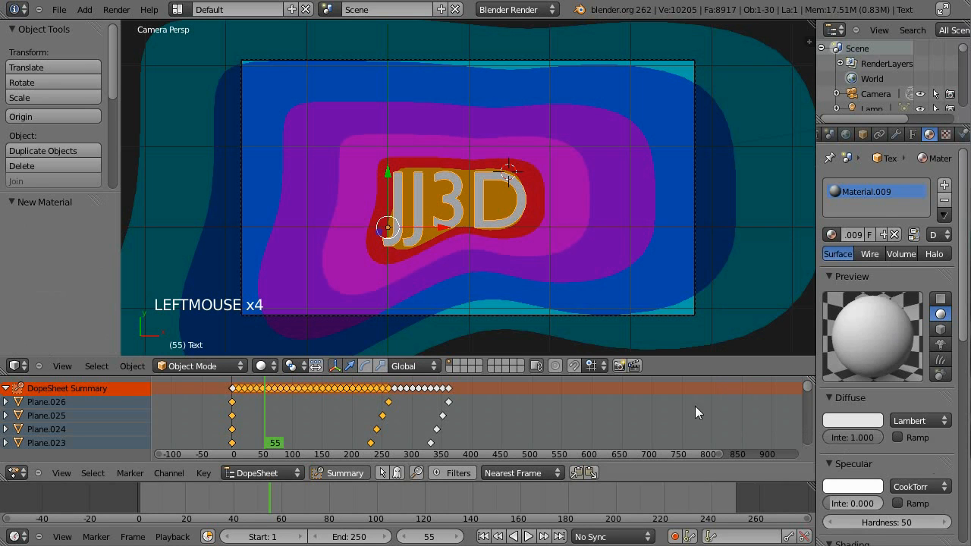
pyautogui.click(832, 421)
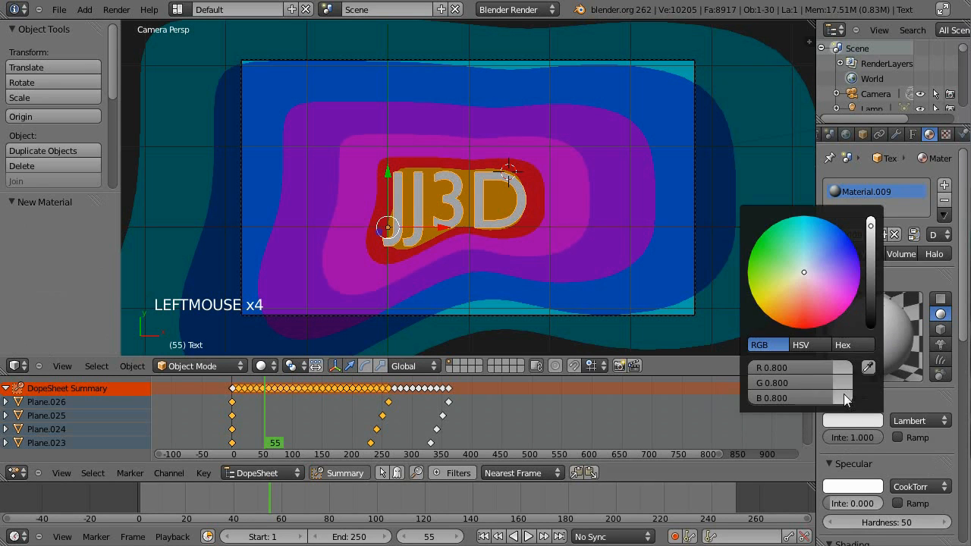
pyautogui.moveTo(796, 247)
pyautogui.mouseDown()
pyautogui.moveTo(767, 208)
pyautogui.moveTo(751, 204)
pyautogui.moveTo(705, 288)
pyautogui.moveTo(697, 268)
pyautogui.moveTo(783, 197)
pyautogui.moveTo(730, 231)
pyautogui.mouseUp()
pyautogui.moveTo(871, 228); pyautogui.dragTo(870, 292)
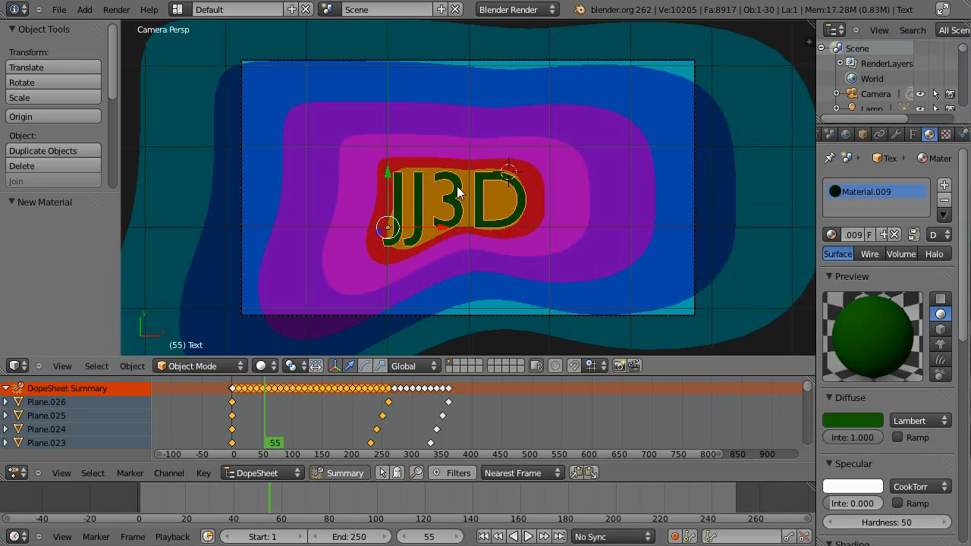
pyautogui.click(832, 234)
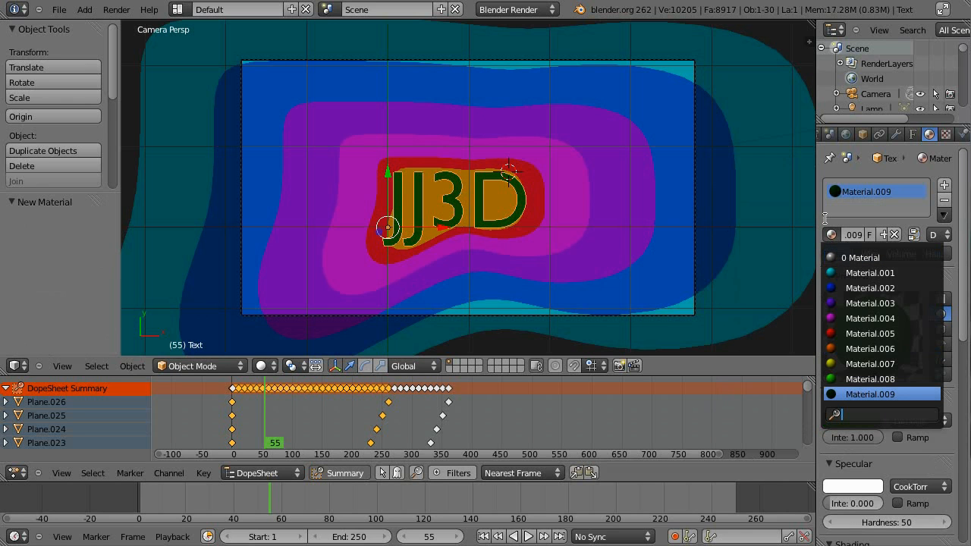
pyautogui.click(837, 172)
# - Scrub through the animation to frame 60 and set the start frame to 60
pyautogui.click(260, 417)
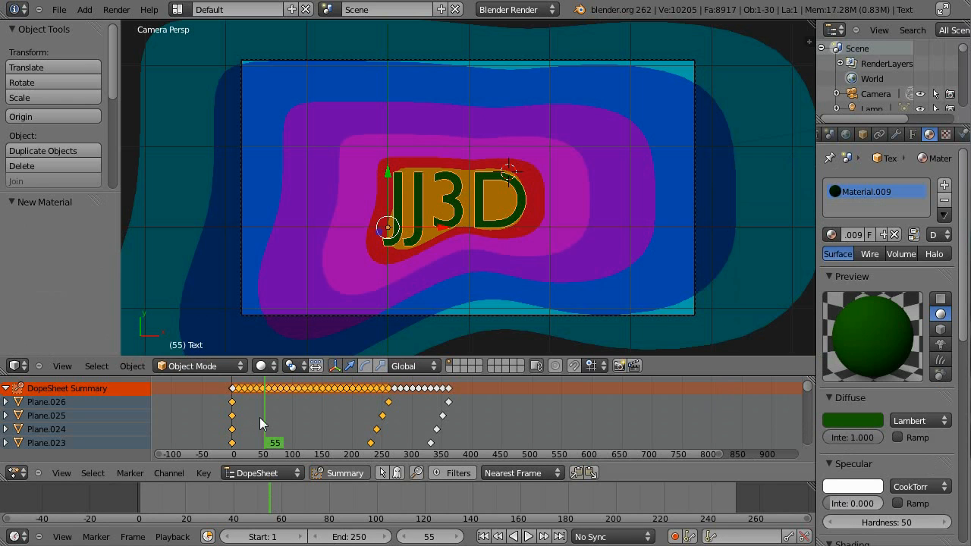
pyautogui.moveTo(260, 417); pyautogui.dragTo(172, 414)
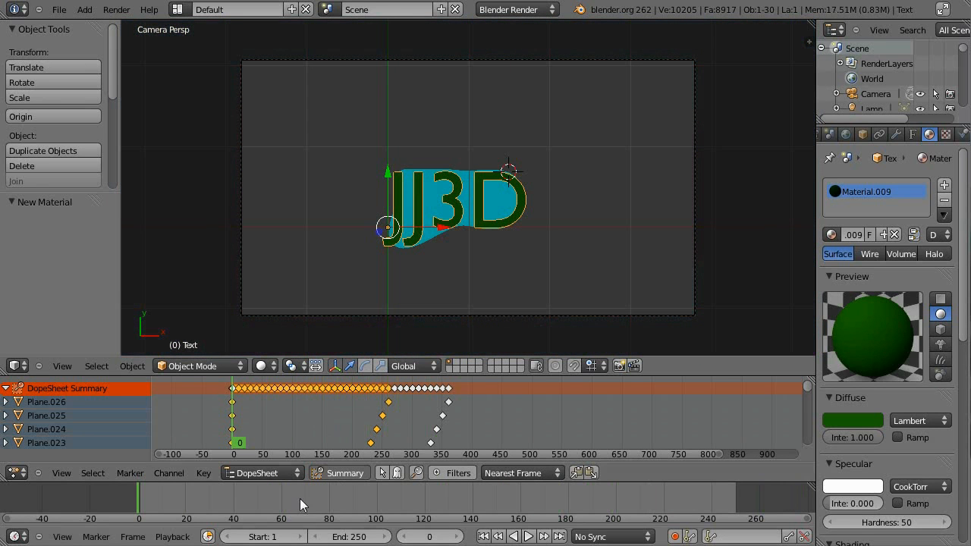
pyautogui.click(252, 502)
pyautogui.moveTo(252, 522); pyautogui.dragTo(263, 521)
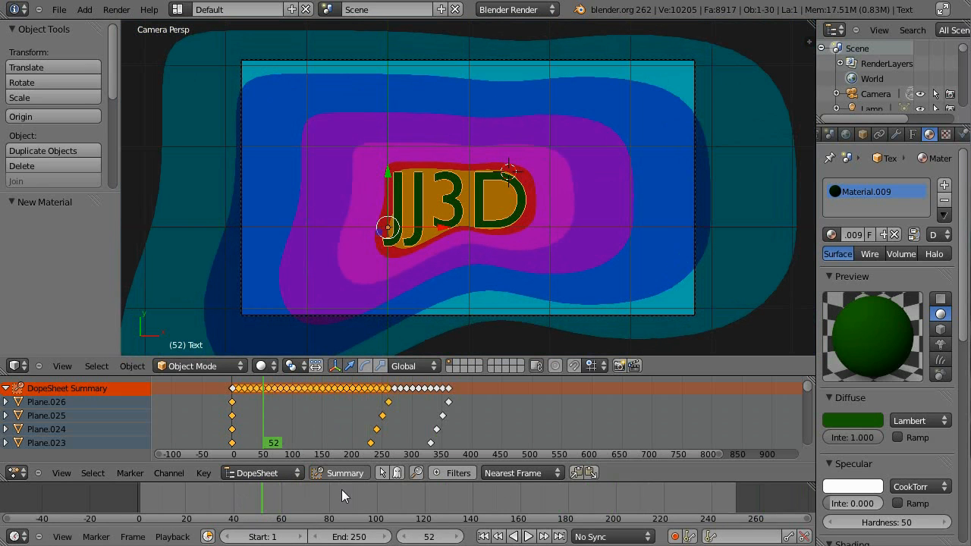
pyautogui.click(257, 506)
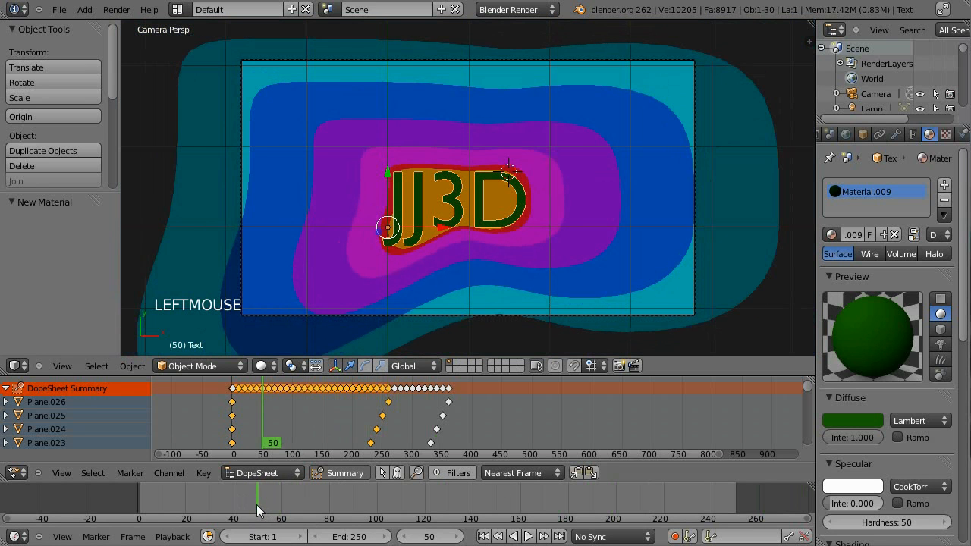
pyautogui.moveTo(257, 510); pyautogui.dragTo(280, 515)
pyautogui.click(281, 515)
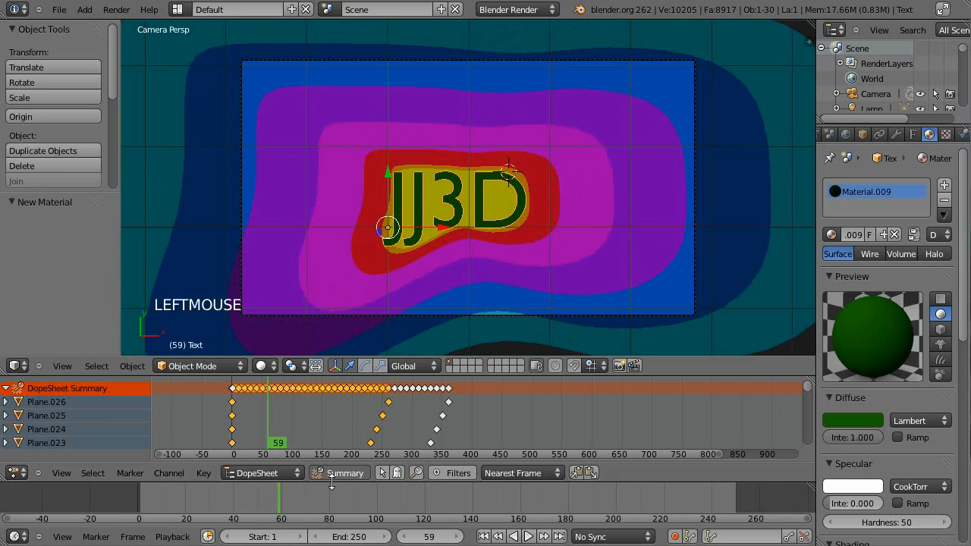
pyautogui.press('Right')
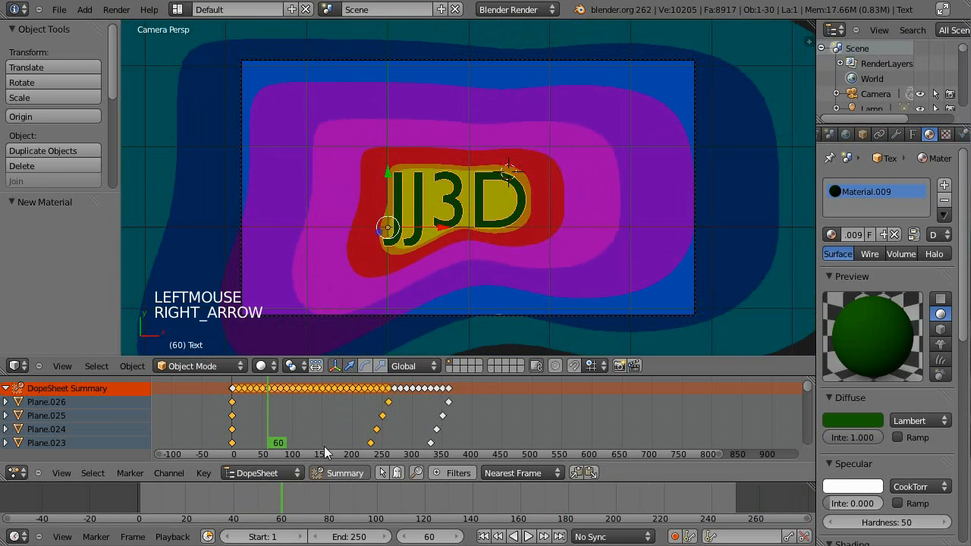
pyautogui.click(261, 537)
pyautogui.write('60')
pyautogui.press('Return')
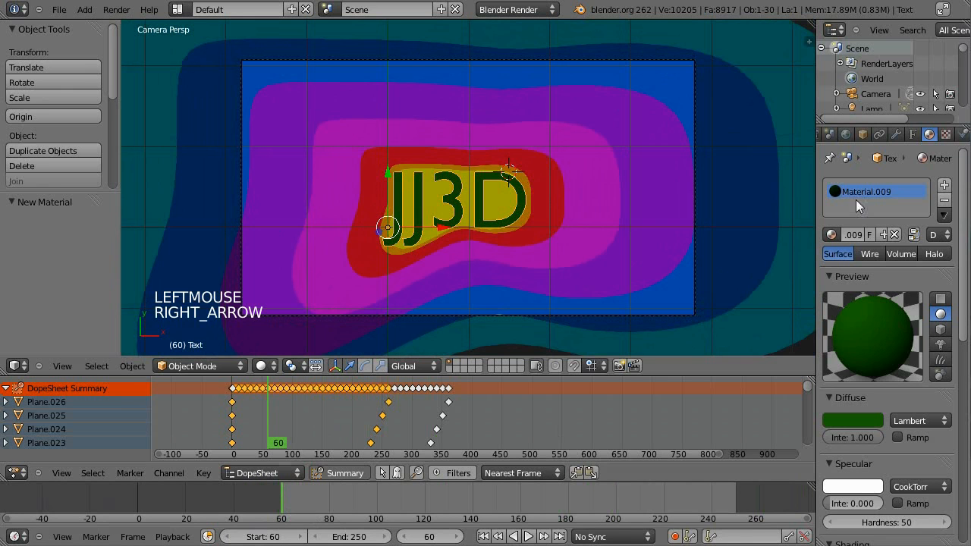
# - Show the scene's render settings and set the animation's end frame to 180
pyautogui.scroll(3, 905, 136)
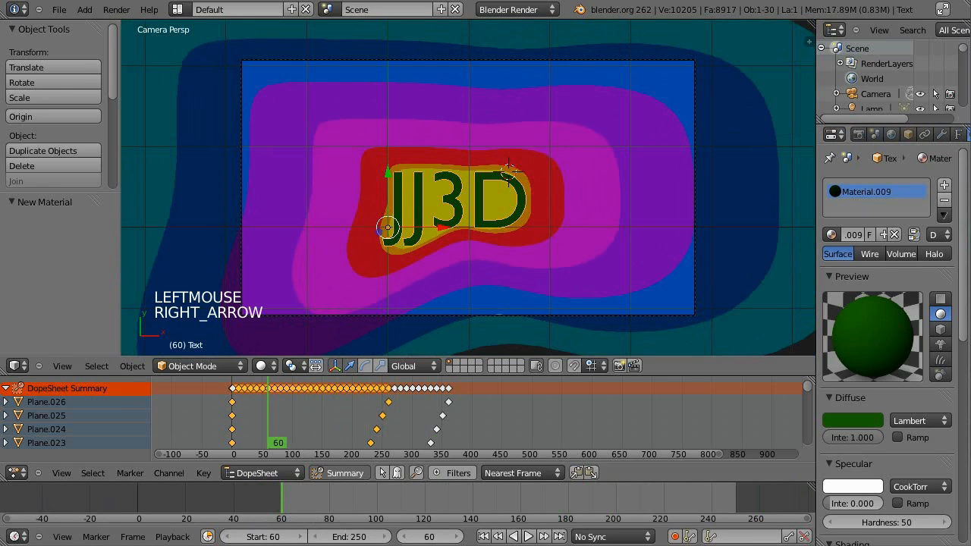
pyautogui.click(858, 135)
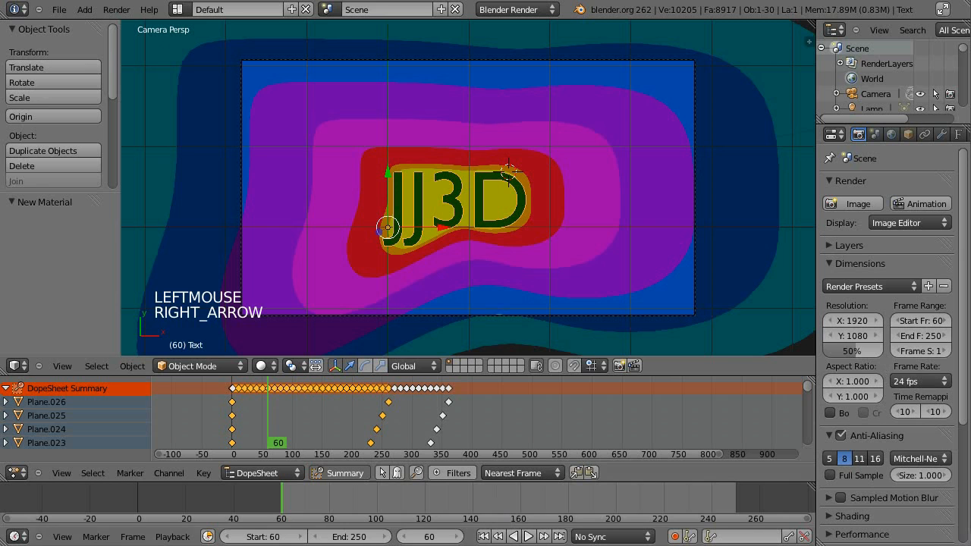
pyautogui.click(349, 535)
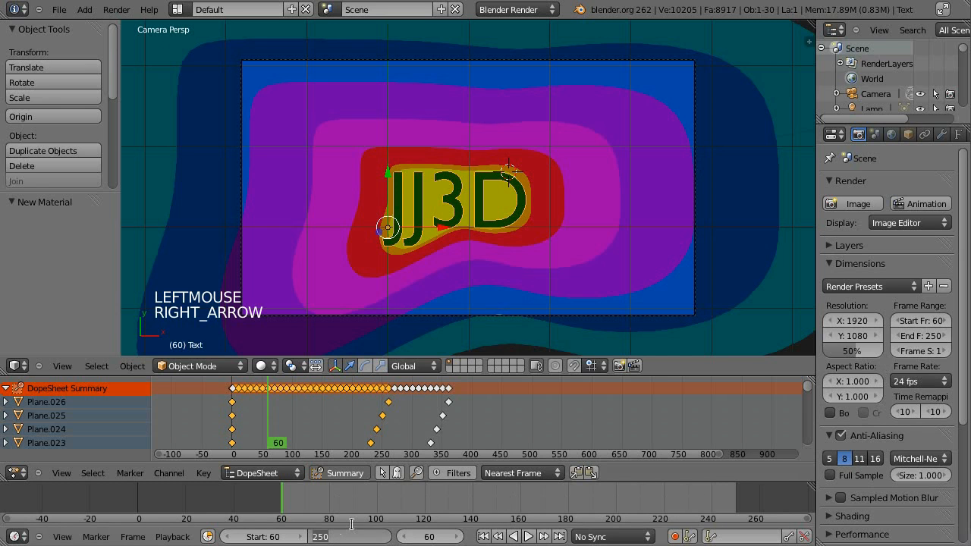
pyautogui.write('180')
pyautogui.press('Return')
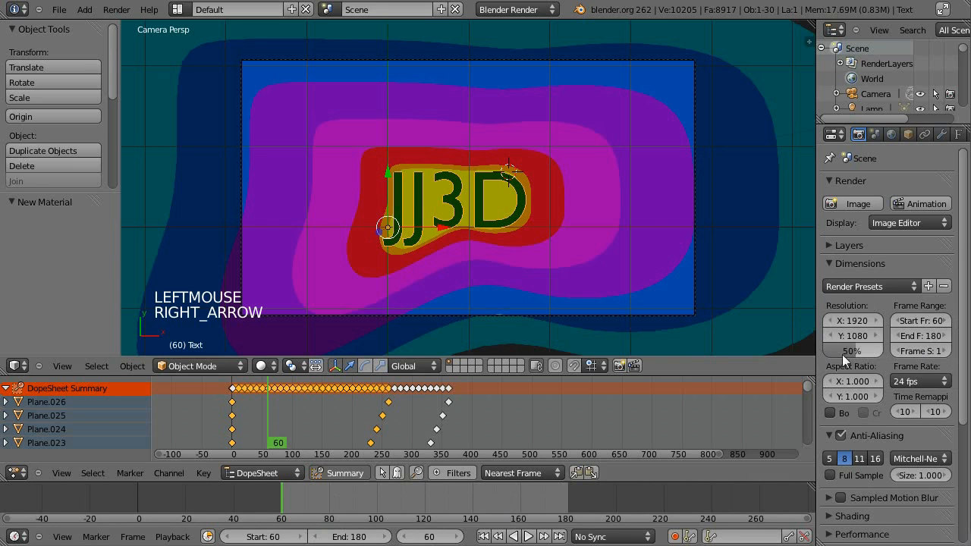
# - Set the render resolution scale to 100% and apply the HDTV 720p render preset
pyautogui.moveTo(842, 353); pyautogui.dragTo(883, 352)
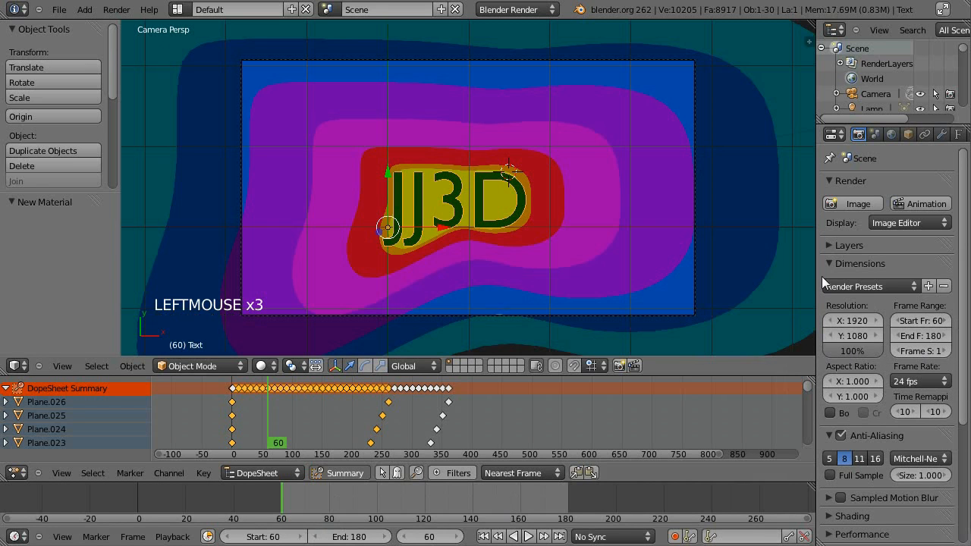
pyautogui.click(859, 285)
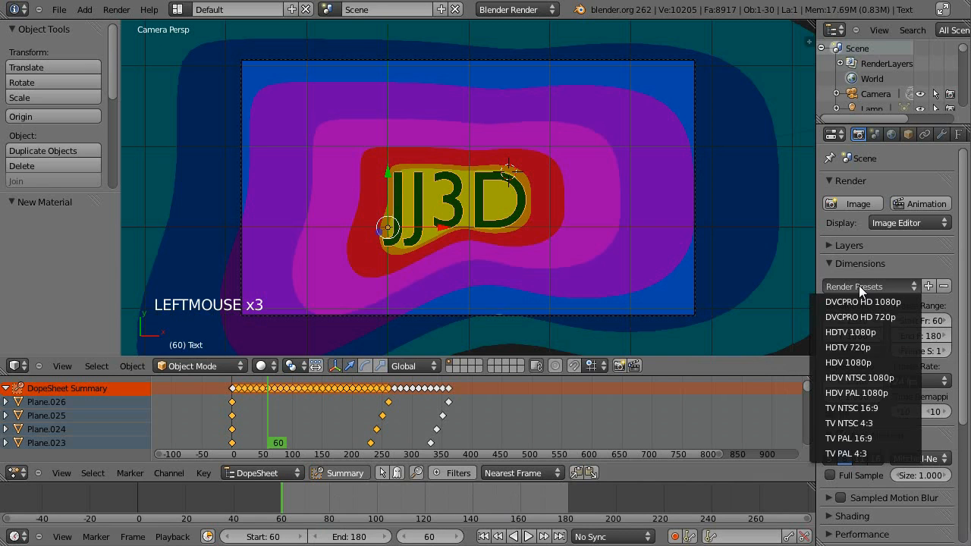
pyautogui.click(886, 351)
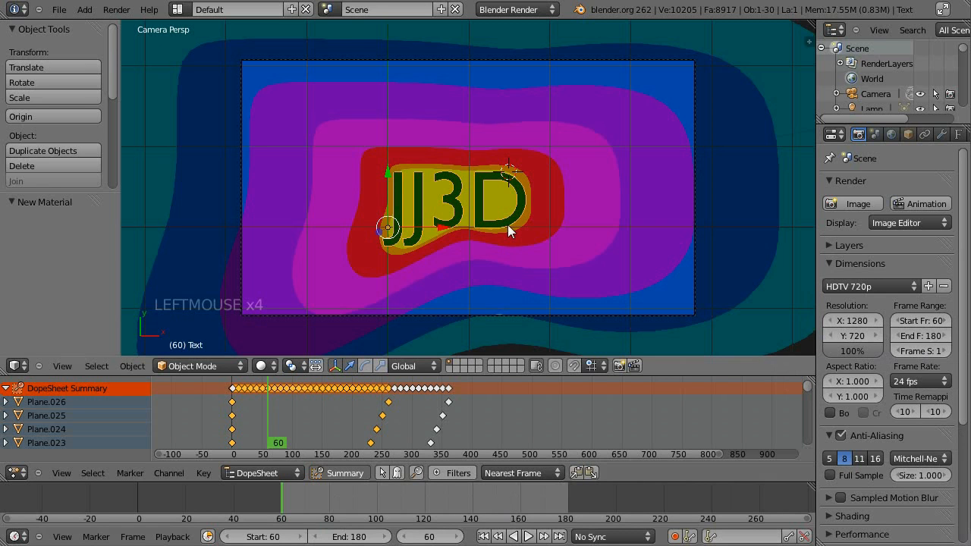
# - Render frame 60 as a test image, examine how the text's shadow falls on the planes, and close the render
pyautogui.press('F12')
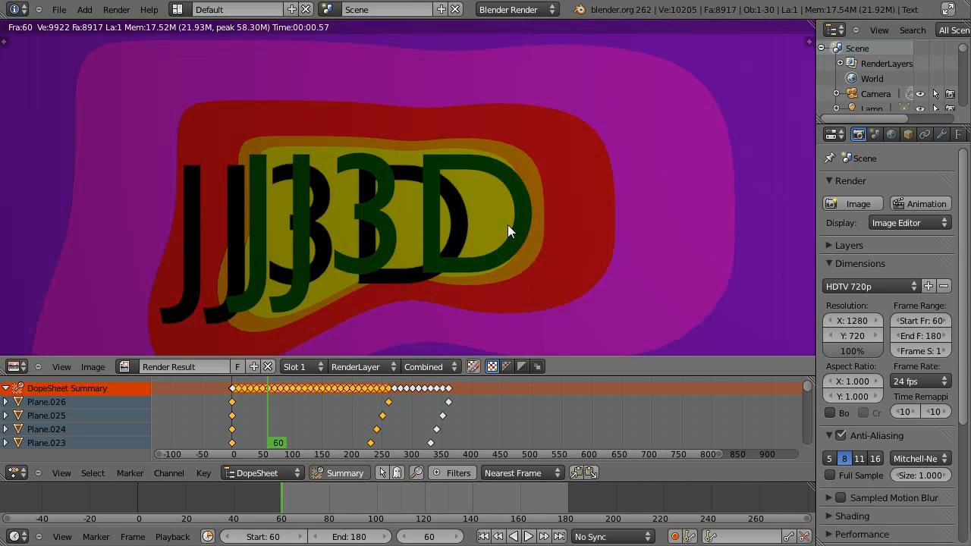
pyautogui.scroll(-3, 518, 168)
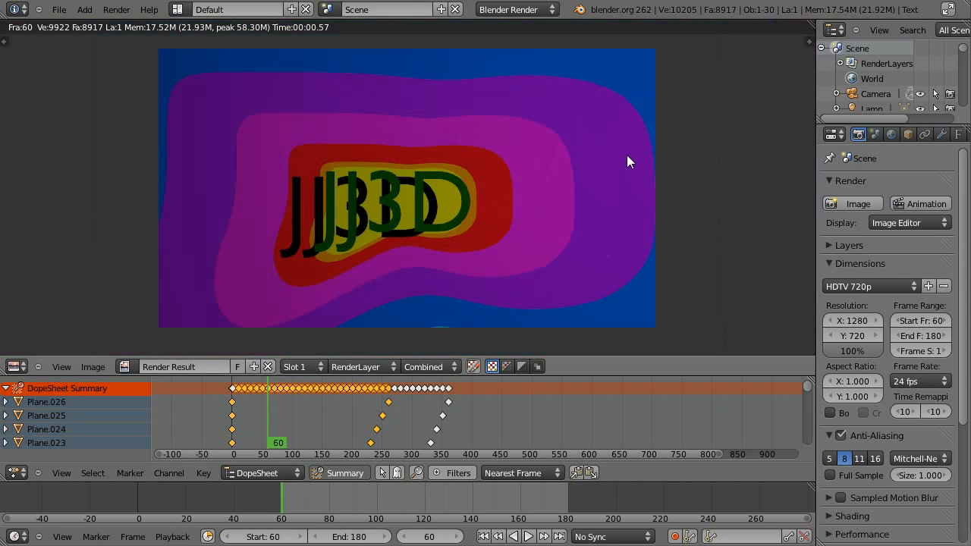
pyautogui.scroll(2, 620, 179)
pyautogui.scroll(2, 491, 179)
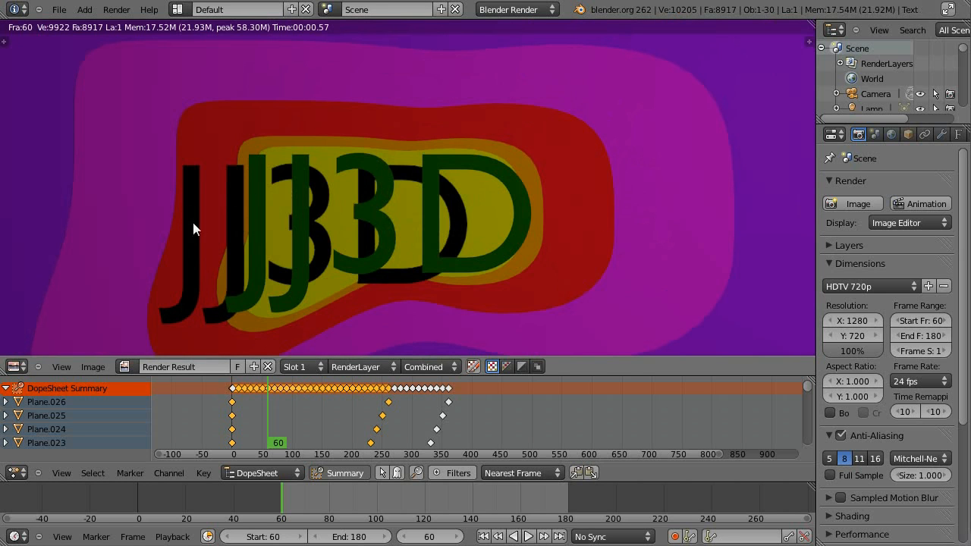
pyautogui.press('Escape')
# - Select the lamp above the stacked planes and clear its rotation and location
pyautogui.scroll(-3, 496, 193)
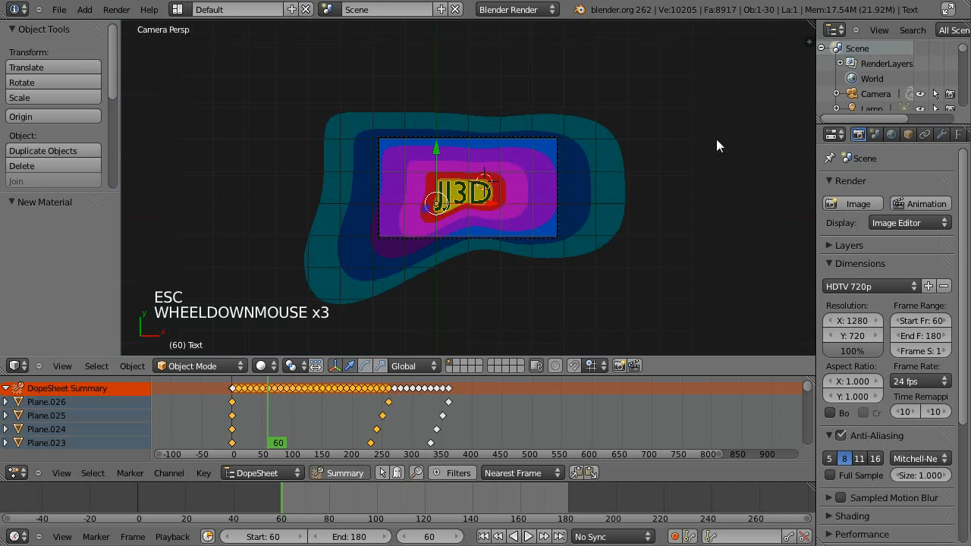
pyautogui.scroll(2, 516, 77)
pyautogui.moveTo(517, 78); pyautogui.dragTo(533, 163, button='middle')
pyautogui.scroll(-5, 520, 121)
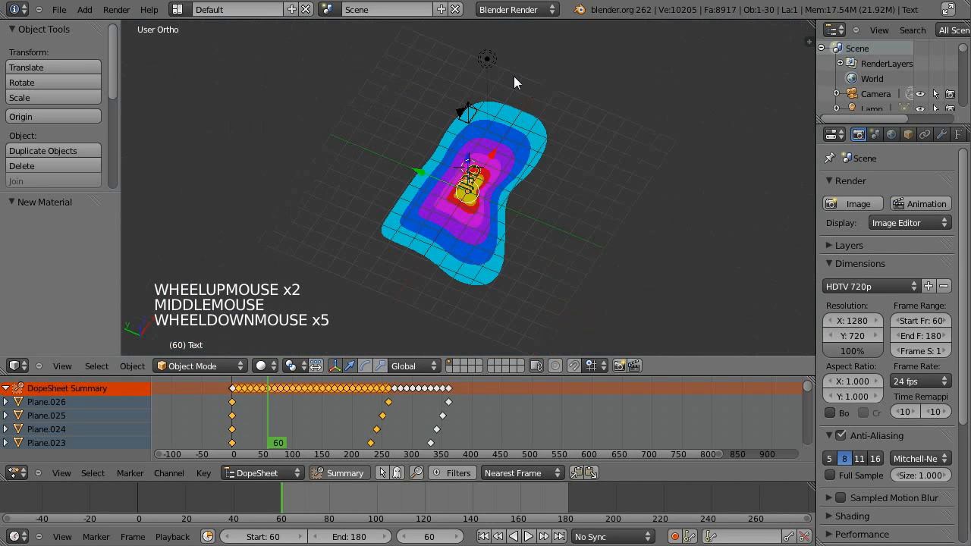
pyautogui.rightClick(487, 59)
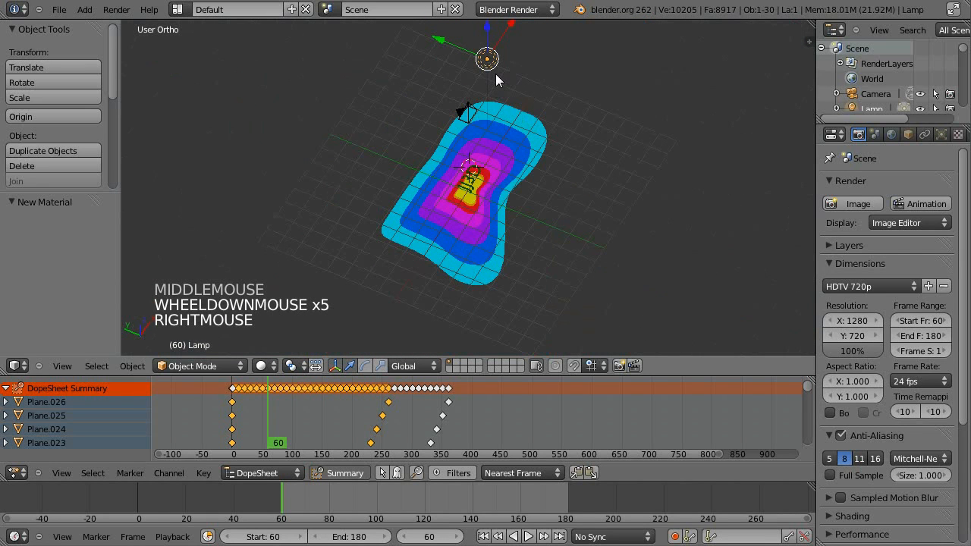
pyautogui.hotkey('alt', 'r')
pyautogui.hotkey('alt', 'g')
# - Change the lamp to the Hemi type and raise it about 10.26 units along Z above the planes
pyautogui.moveTo(653, 147); pyautogui.dragTo(624, 143, button='middle')
pyautogui.click(941, 134)
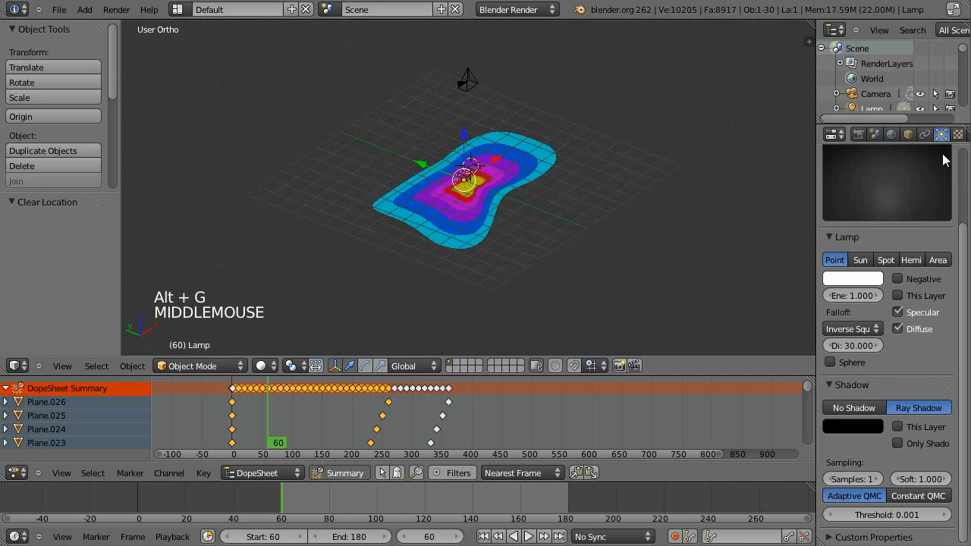
pyautogui.click(913, 260)
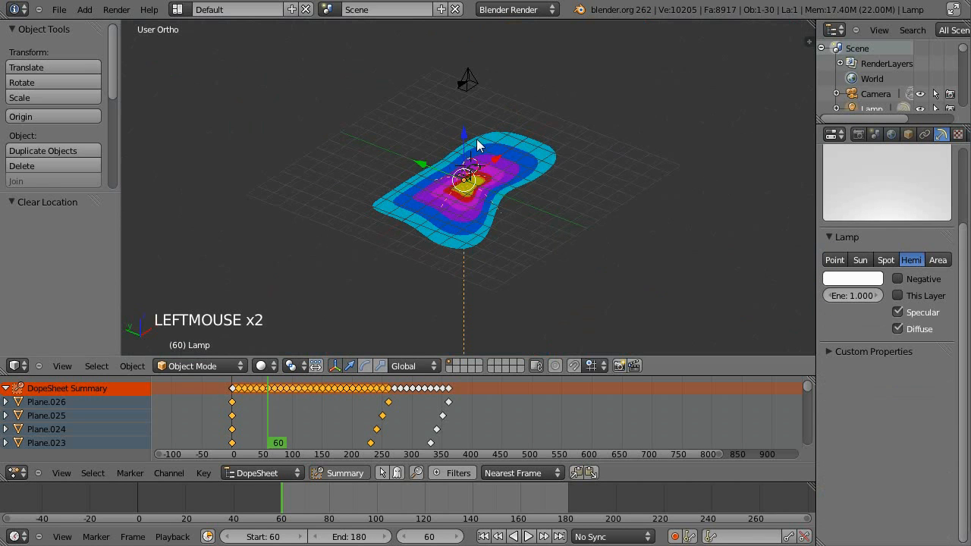
pyautogui.moveTo(463, 134); pyautogui.dragTo(464, 34)
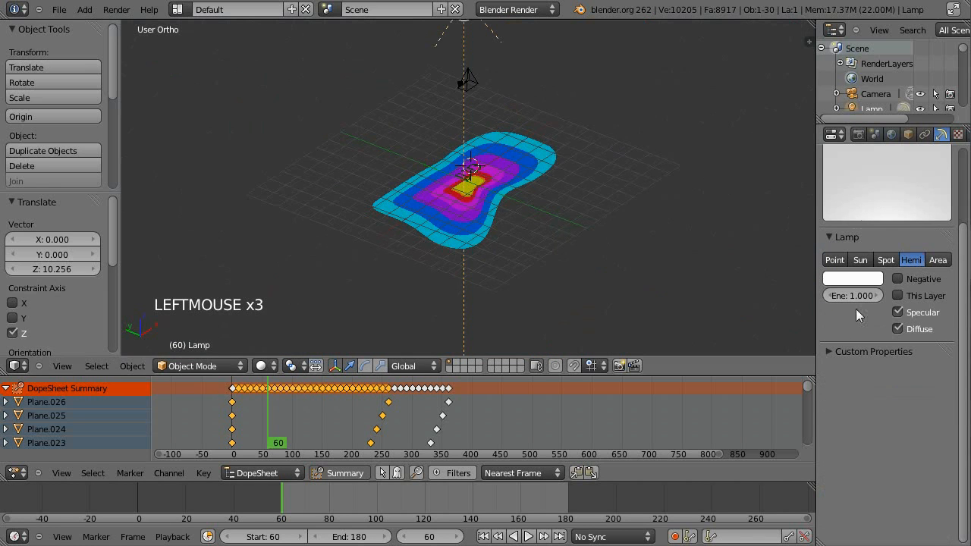
# - Set the hemi lamp's energy to 0.5 and render frame 60 as a test image
pyautogui.click(828, 295)
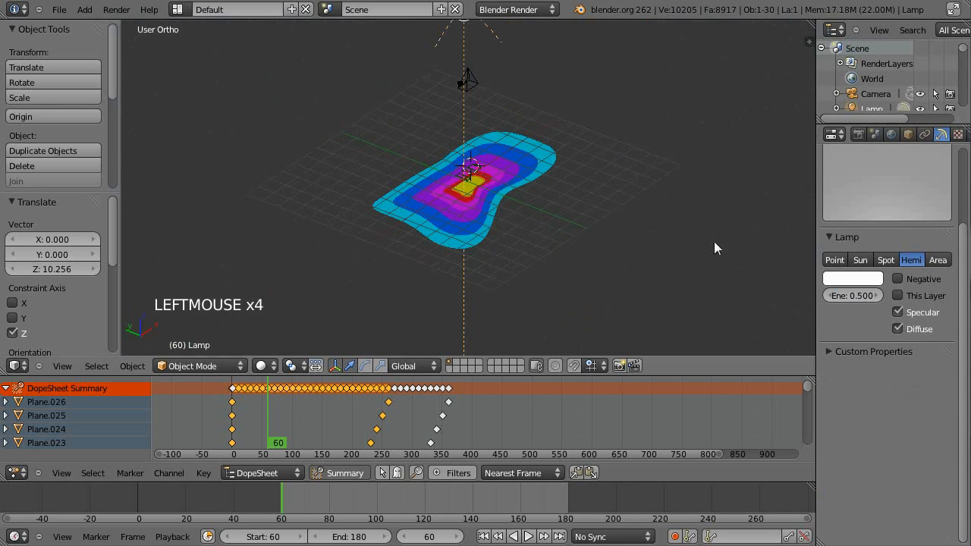
pyautogui.middleClick(735, 230)
pyautogui.press('F12')
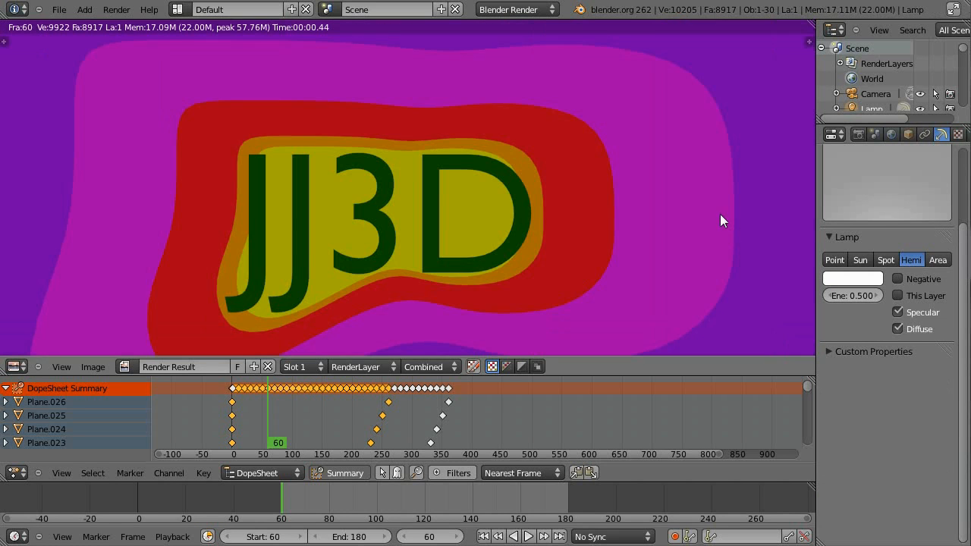
pyautogui.scroll(-4, 732, 197)
pyautogui.scroll(1, 736, 191)
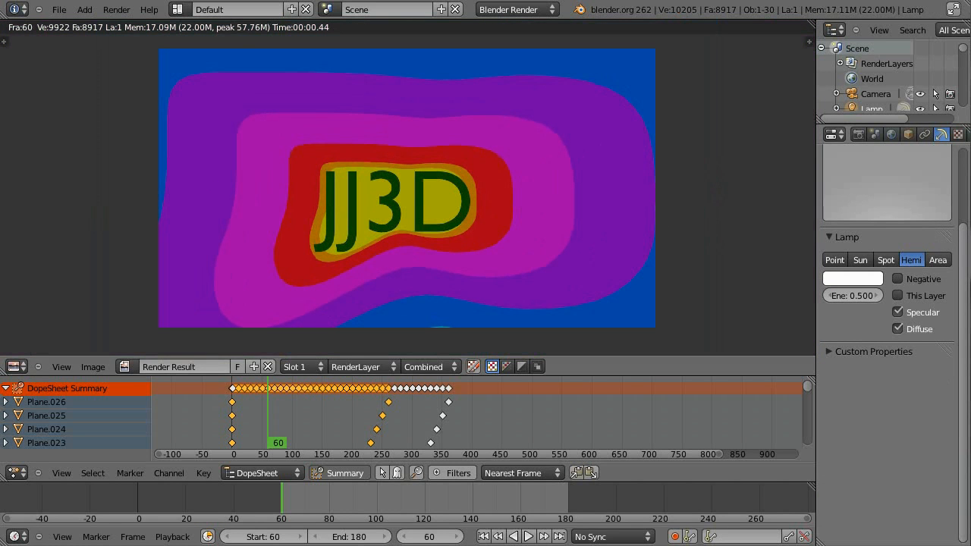
# - Set the hemi lamp's energy to 1 and check the colours and text in a new test render of frame 60
pyautogui.moveTo(863, 292); pyautogui.dragTo(952, 301)
pyautogui.click(855, 295)
pyautogui.write('1')
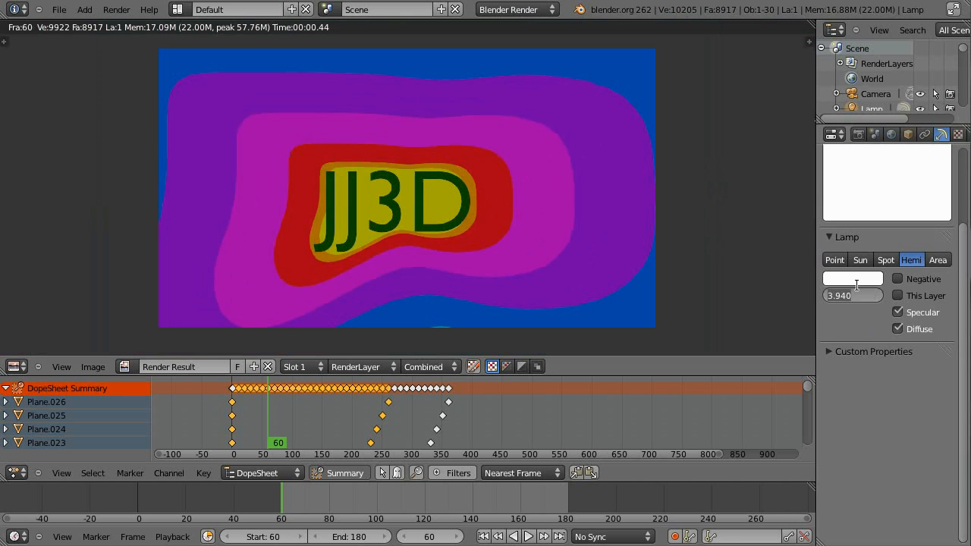
pyautogui.press('Return')
pyautogui.press('F12')
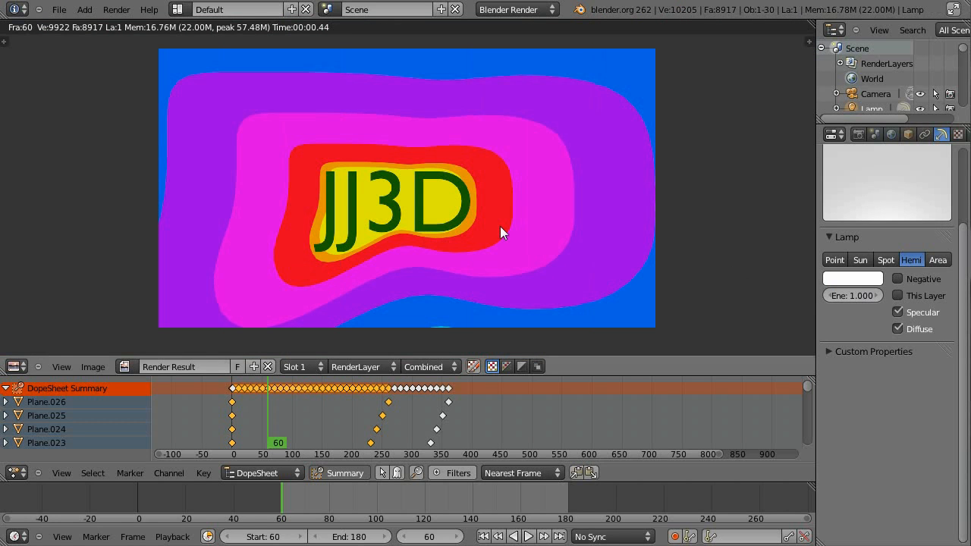
pyautogui.scroll(3, 598, 159)
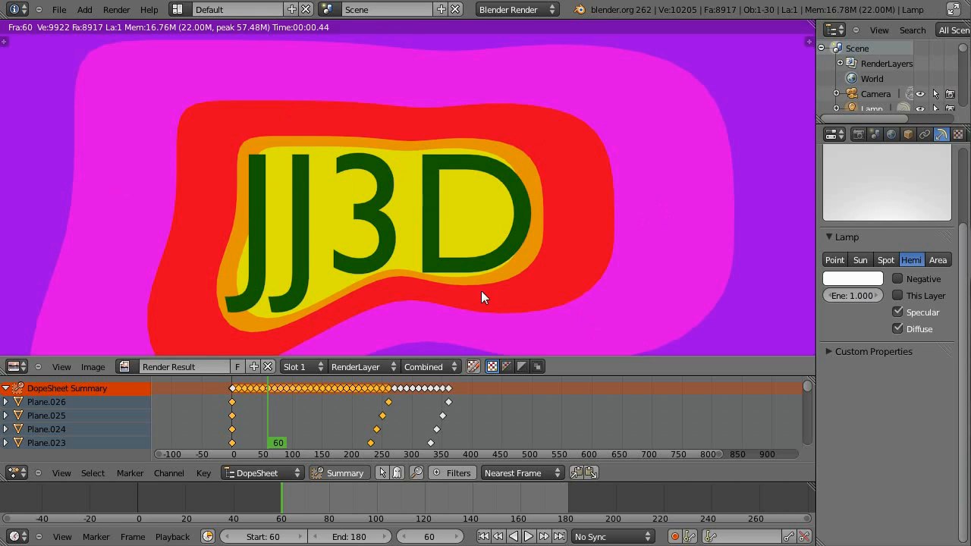
pyautogui.scroll(-4, 481, 291)
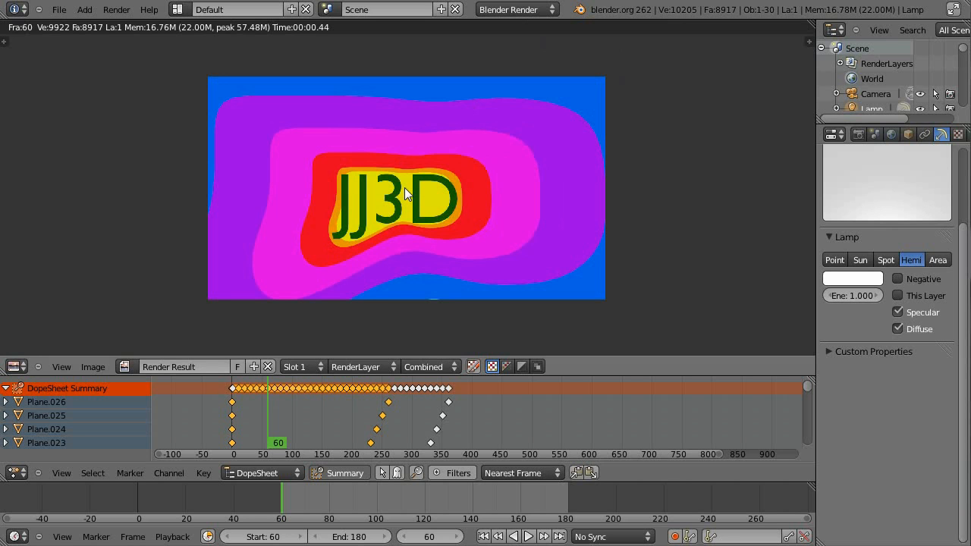
pyautogui.scroll(4, 404, 187)
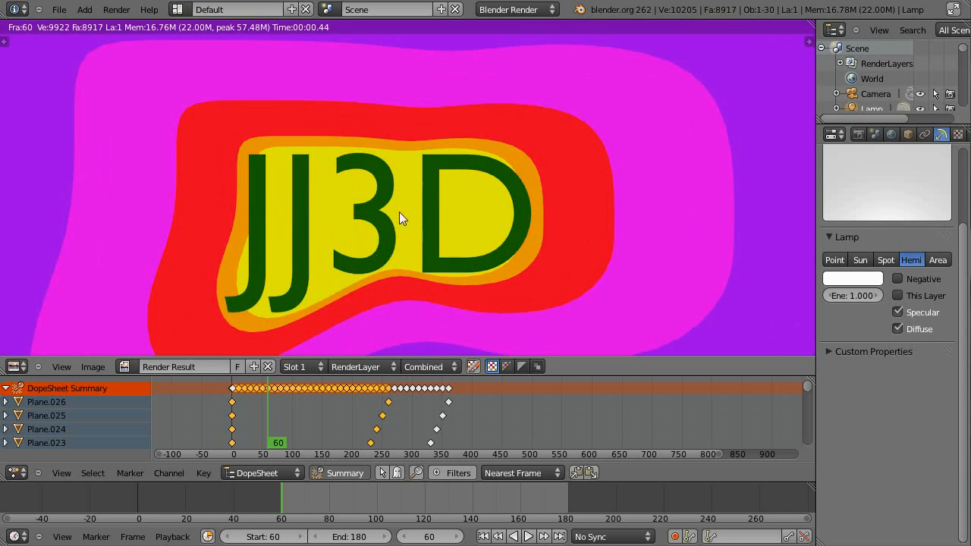
pyautogui.scroll(-4, 515, 176)
pyautogui.press('Escape')
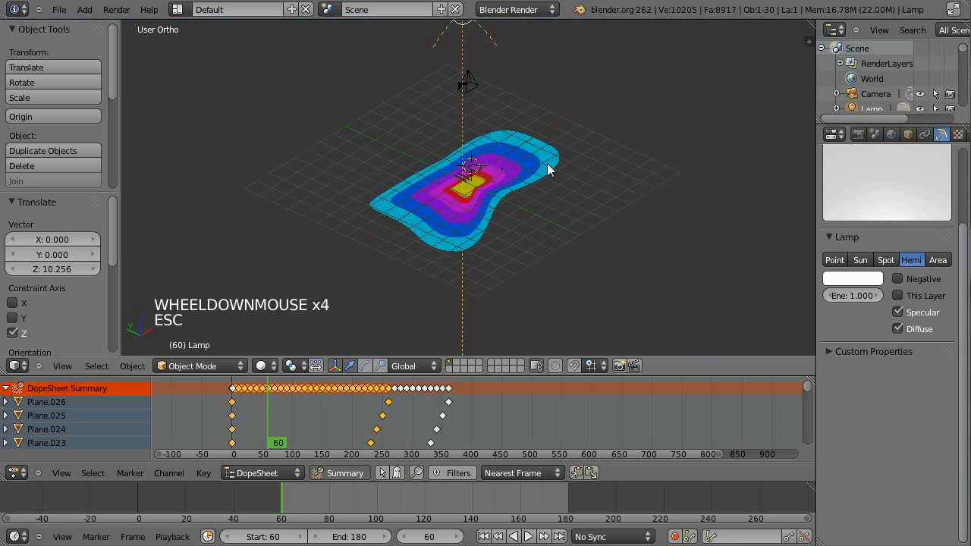
# - Select the camera and switch its lens to Orthographic projection
pyautogui.scroll(1, 550, 185)
pyautogui.rightClick(488, 71)
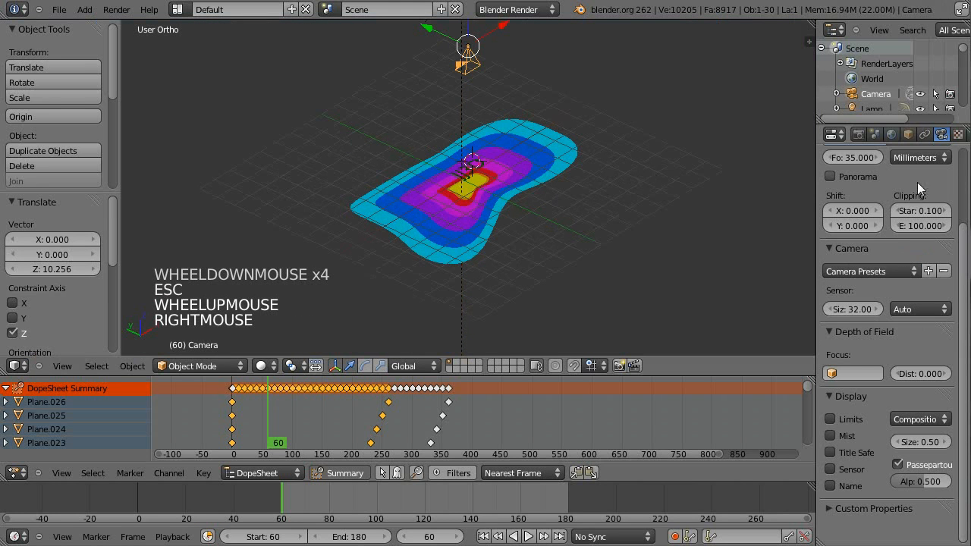
pyautogui.moveTo(612, 205); pyautogui.dragTo(504, 311, button='middle')
pyautogui.moveTo(962, 142); pyautogui.dragTo(811, 142, button='middle')
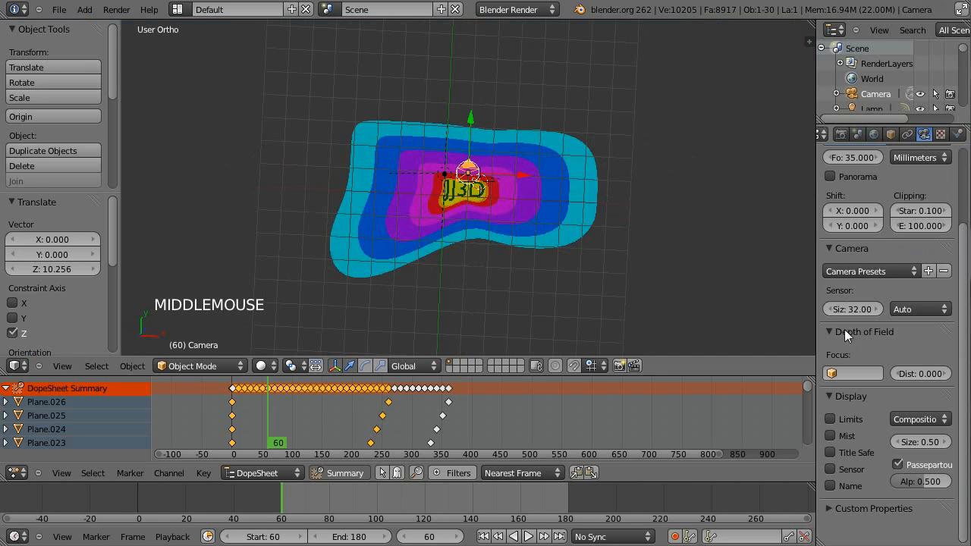
pyautogui.scroll(3, 927, 348)
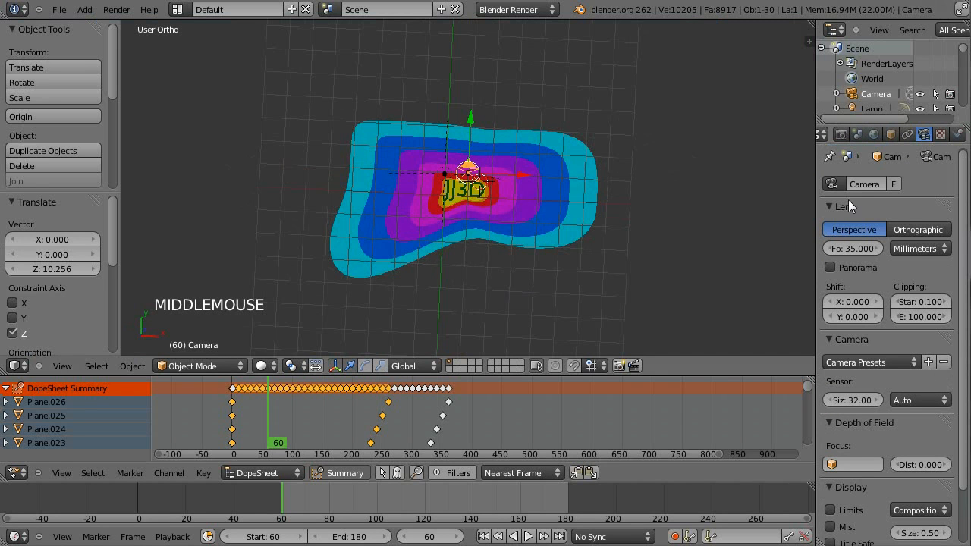
pyautogui.click(912, 228)
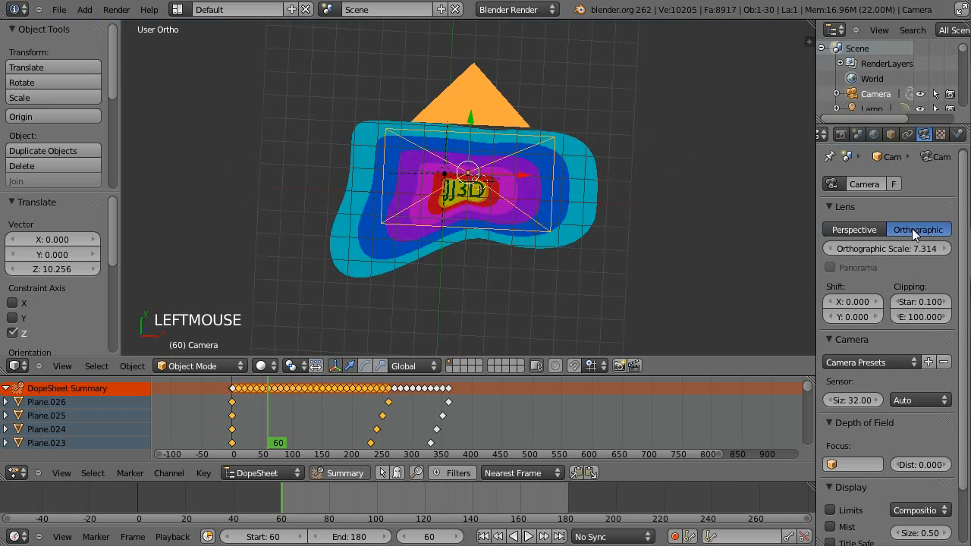
# - Look through the camera, render frame 60 to examine the orthographic framing, and close the render
pyautogui.moveTo(531, 146); pyautogui.dragTo(355, 18, button='middle')
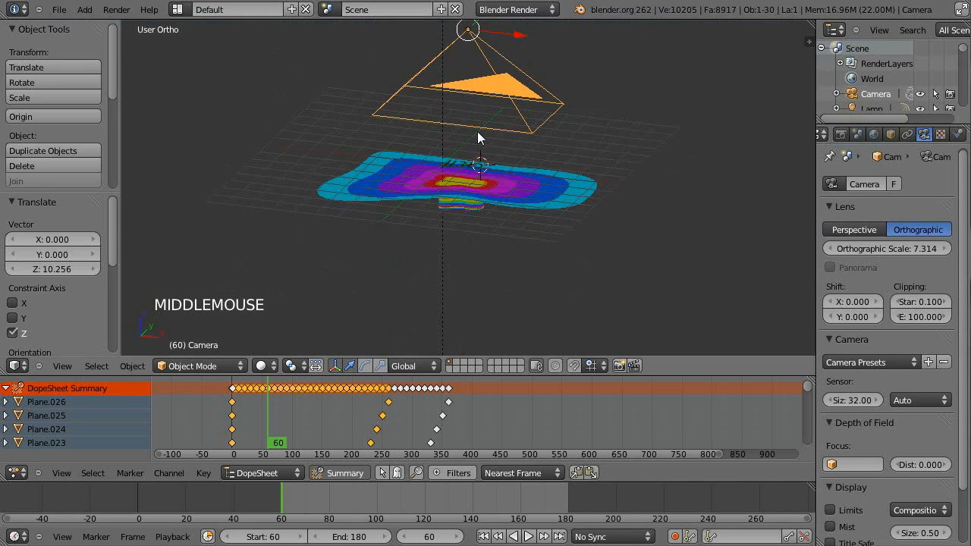
pyautogui.press('KP_0')
pyautogui.press('KP_0')
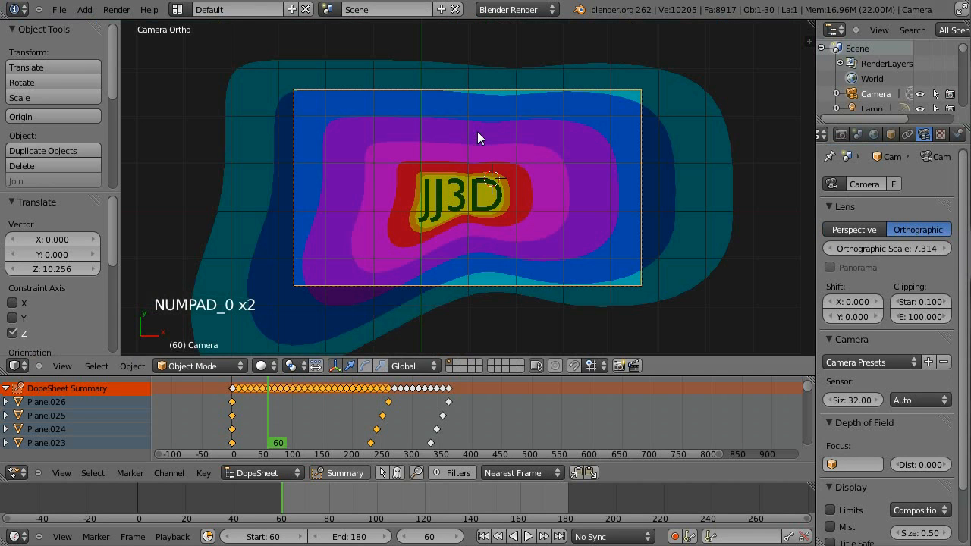
pyautogui.press('F12')
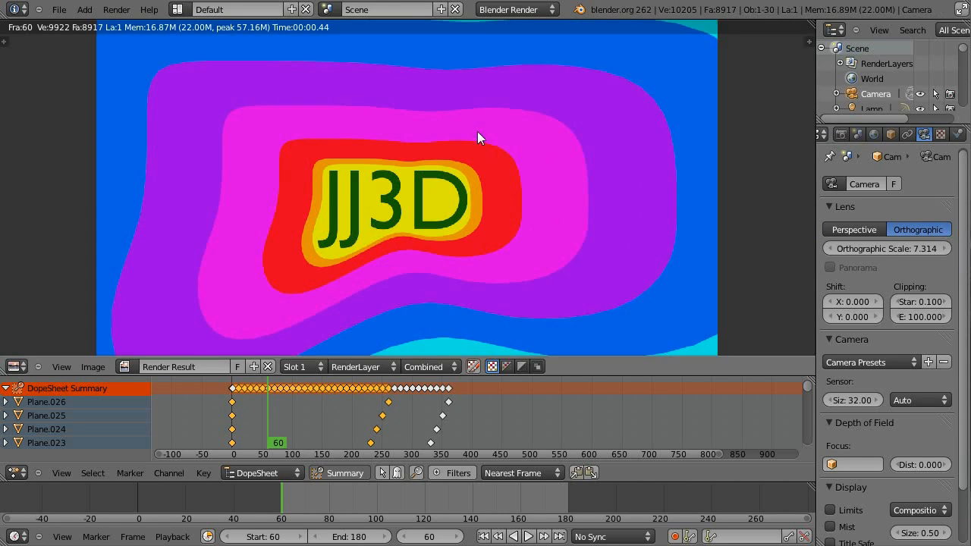
pyautogui.scroll(2, 440, 231)
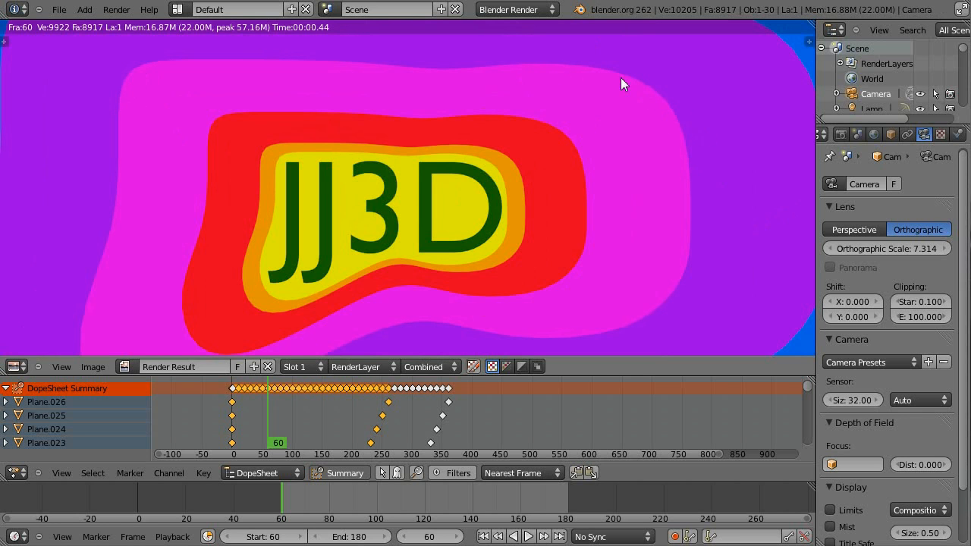
pyautogui.press('Escape')
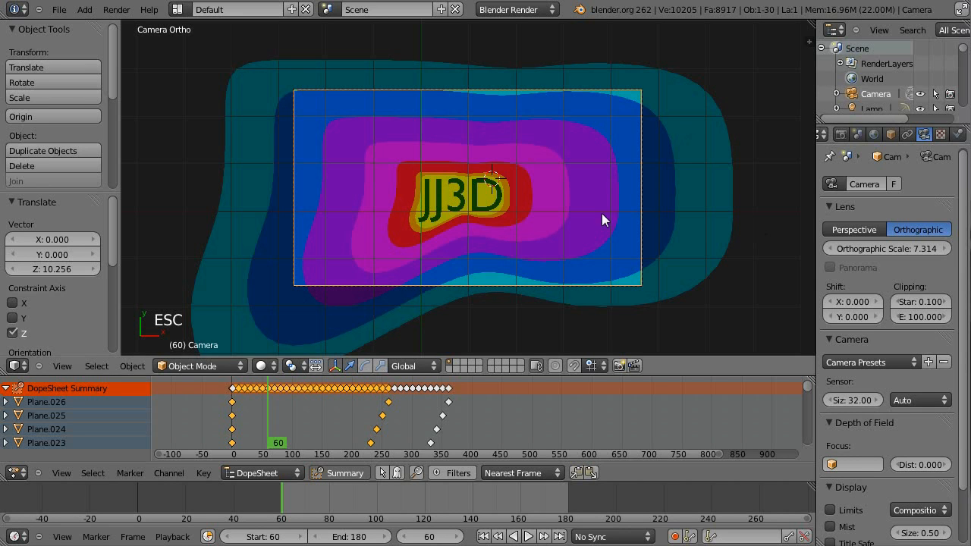
# - Examine the subdivision surface settings on the largest plane and several of the smaller stacked planes
pyautogui.rightClick(485, 210)
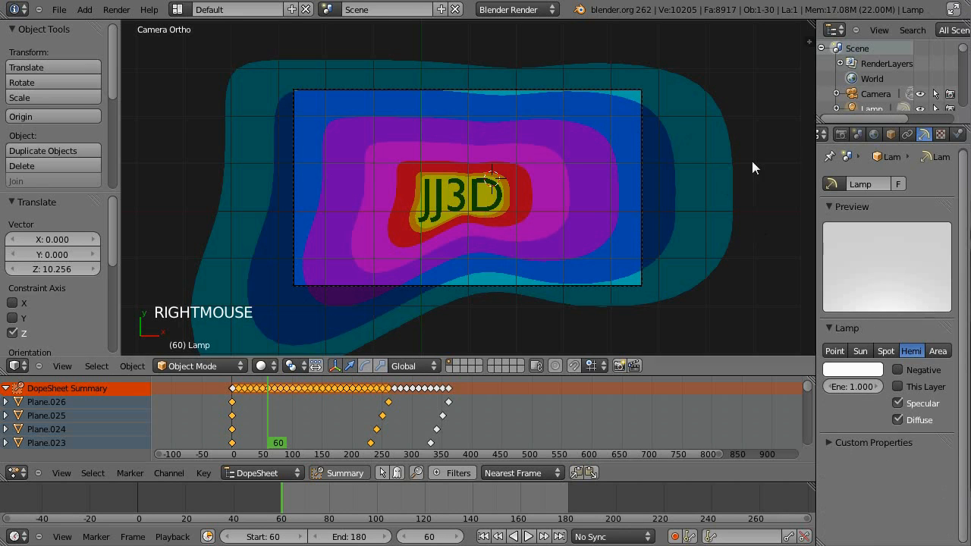
pyautogui.rightClick(704, 130)
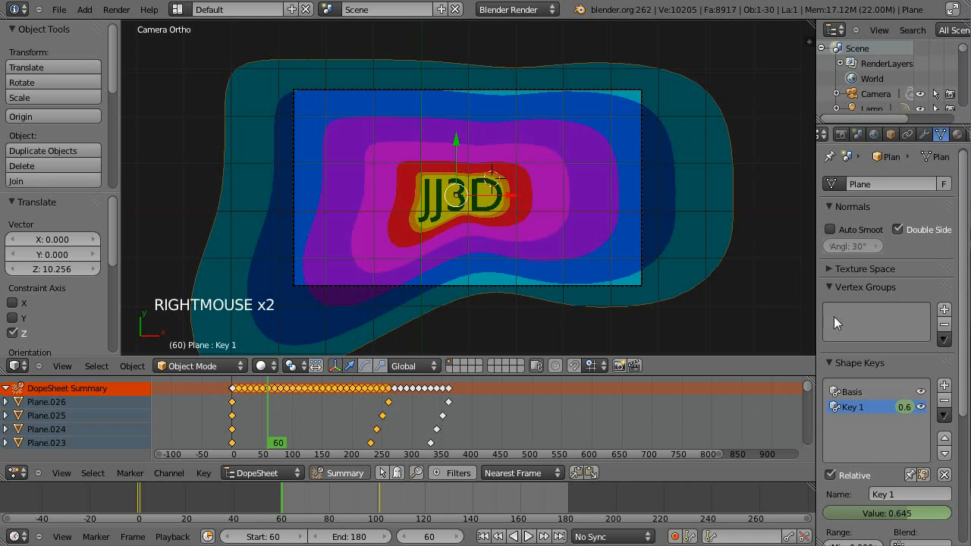
pyautogui.click(924, 135)
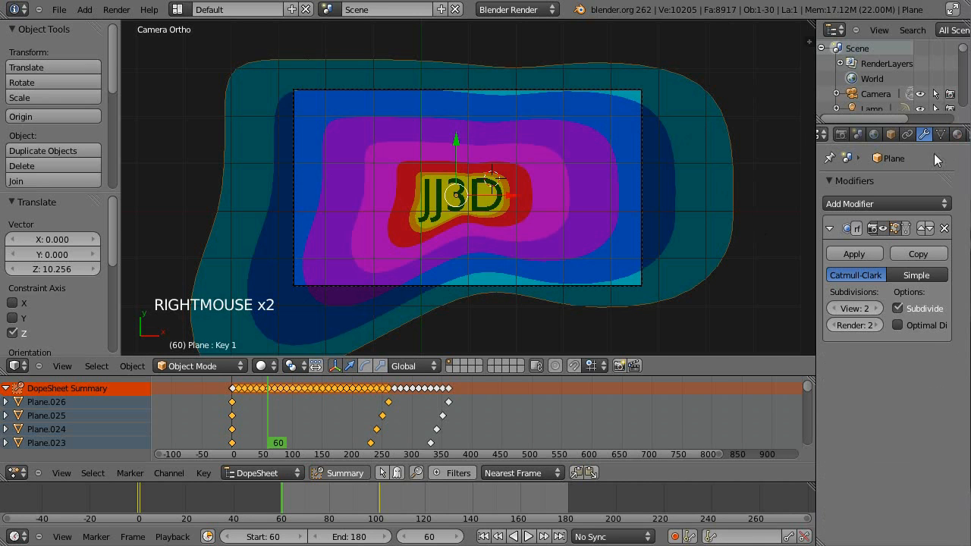
pyautogui.click(872, 325)
pyautogui.rightClick(620, 184)
pyautogui.rightClick(684, 213)
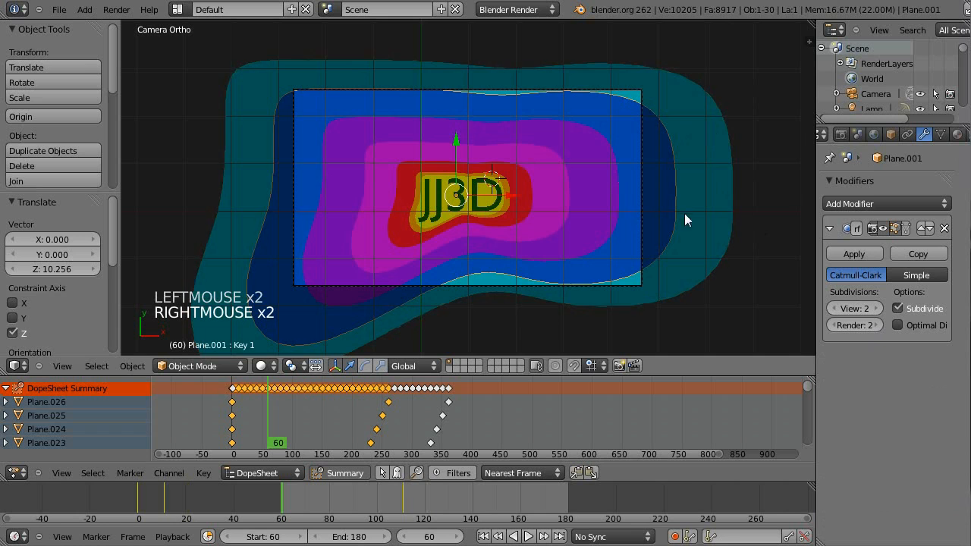
pyautogui.rightClick(645, 201)
pyautogui.rightClick(582, 184)
pyautogui.rightClick(582, 184)
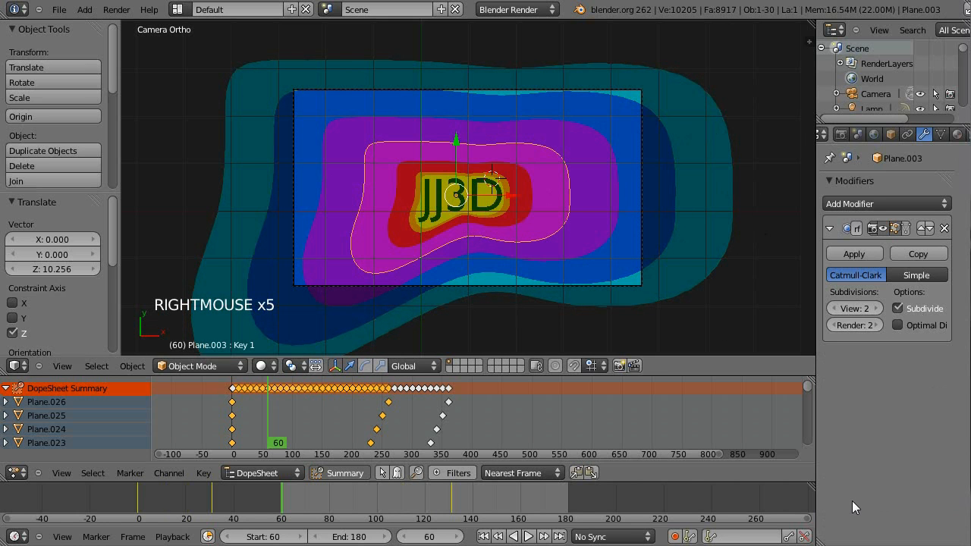
# - Raise the render's anti-aliasing to 16 samples
pyautogui.click(840, 134)
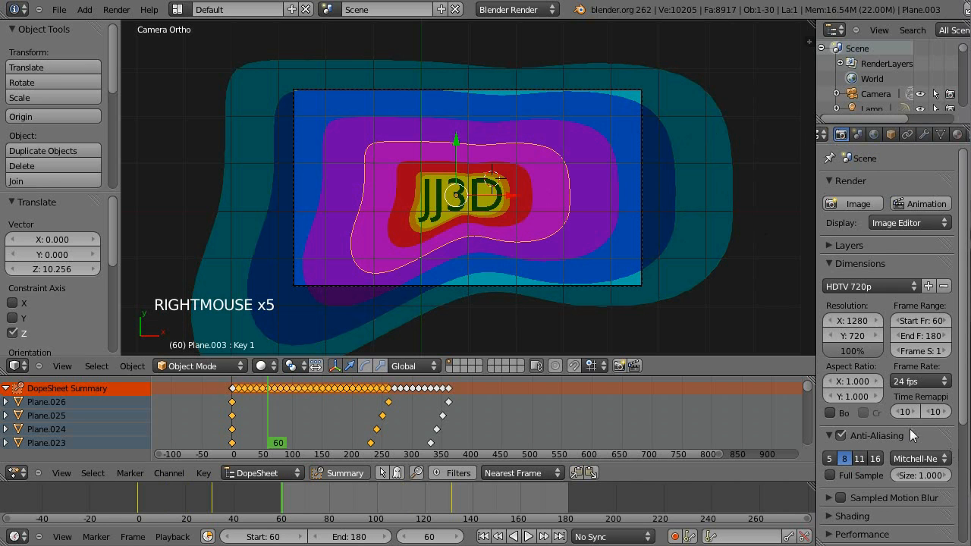
pyautogui.scroll(-4, 909, 428)
pyautogui.click(876, 337)
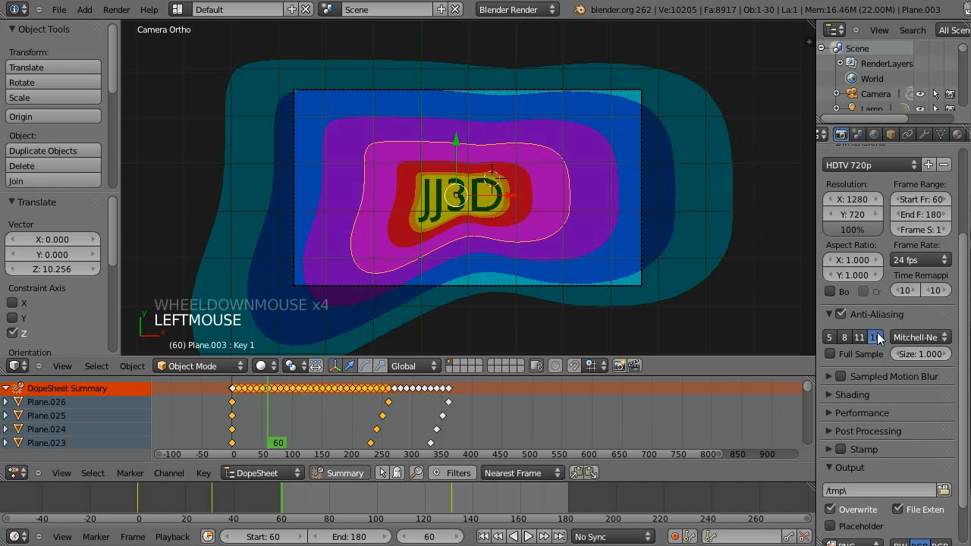
pyautogui.scroll(-2, 884, 364)
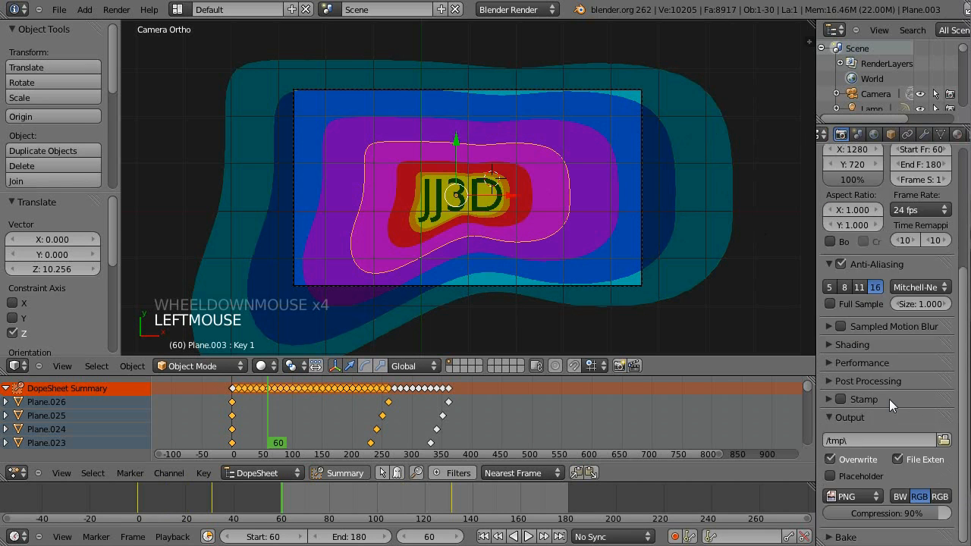
# - Keep PNG as the render output format and set its compression to 100%
pyautogui.click(842, 496)
pyautogui.click(857, 501)
pyautogui.click(859, 496)
pyautogui.click(835, 495)
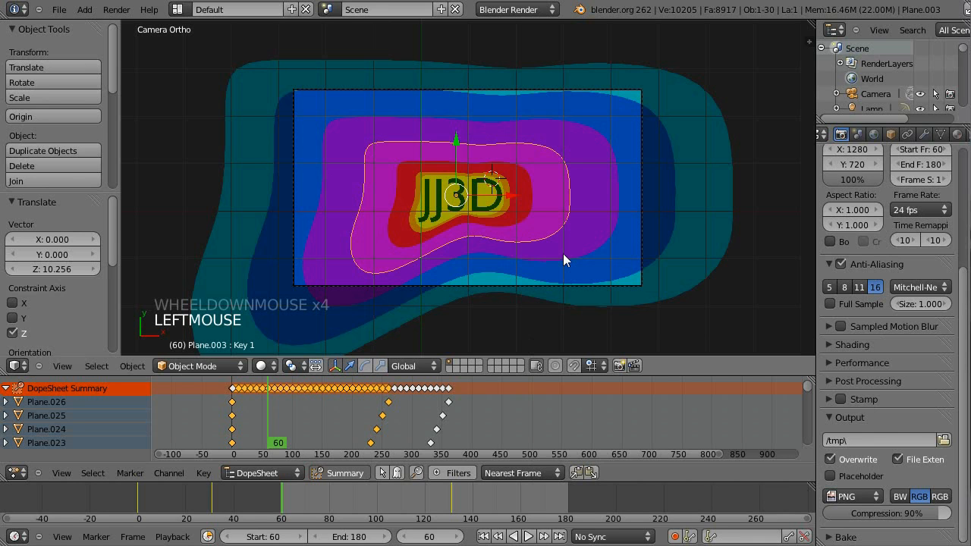
pyautogui.moveTo(891, 515); pyautogui.dragTo(914, 518)
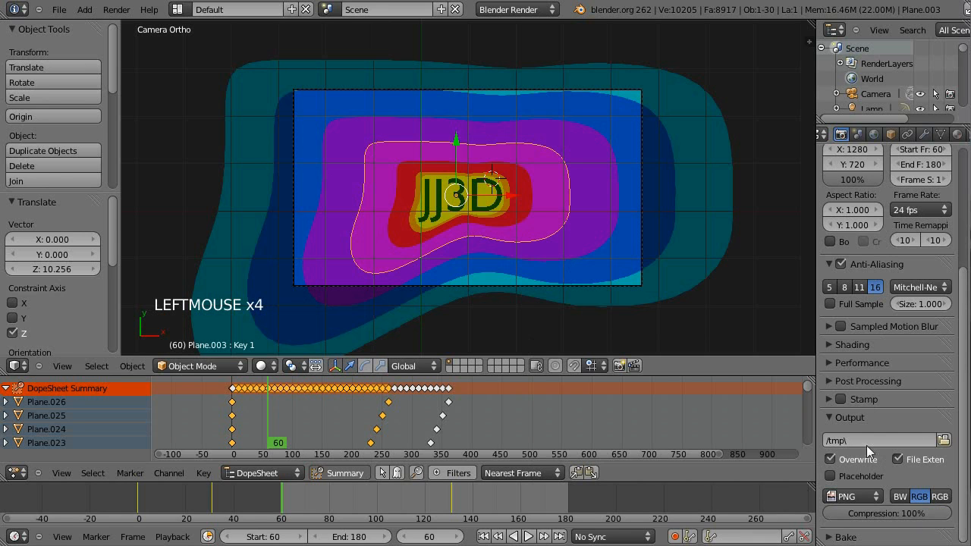